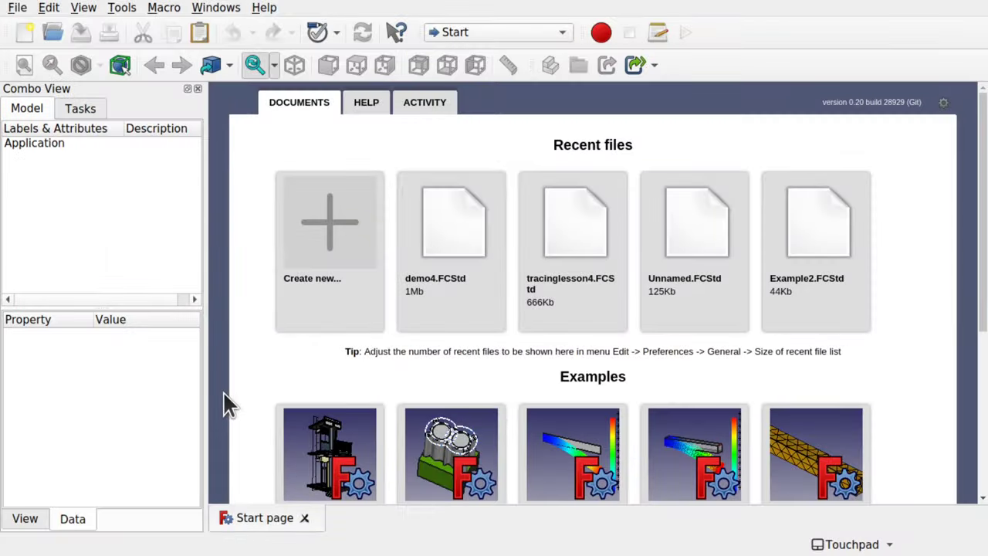
Create a new document and switch to the Image workbench.
click(342, 245)
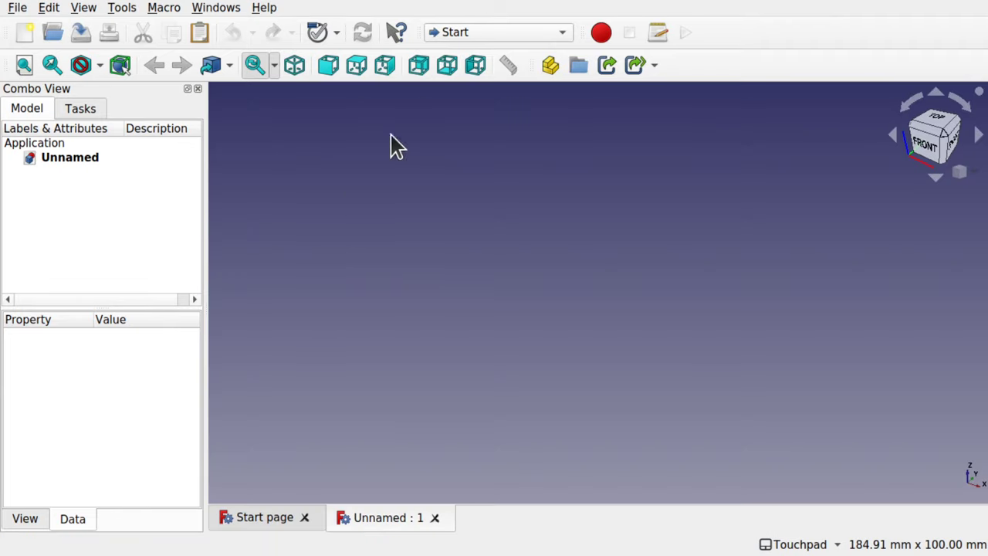
click(520, 35)
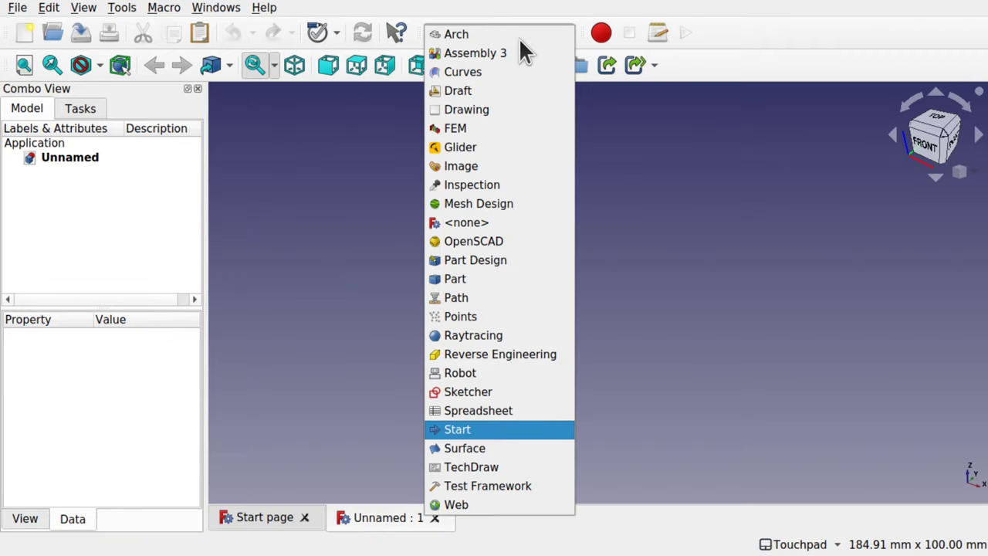
click(477, 165)
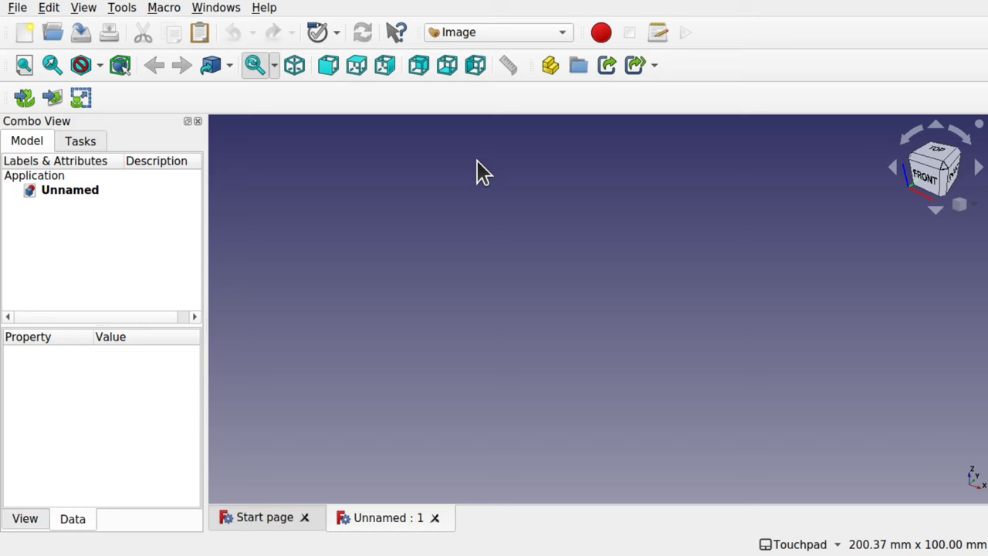
Import Top.JPG from the tracephotomp folder in Pictures as an image plane on the XY-Plane with 0.00 mm offset.
click(51, 98)
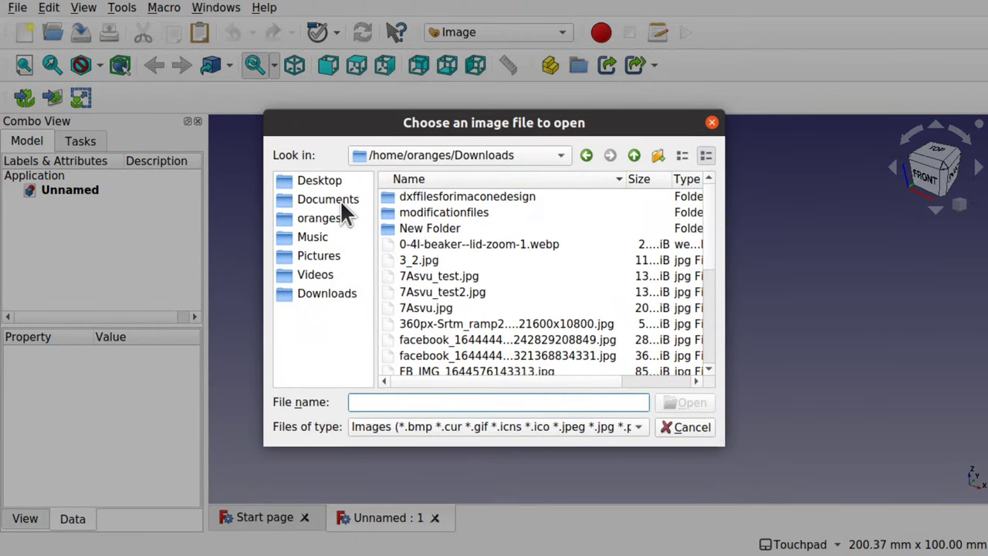
click(315, 255)
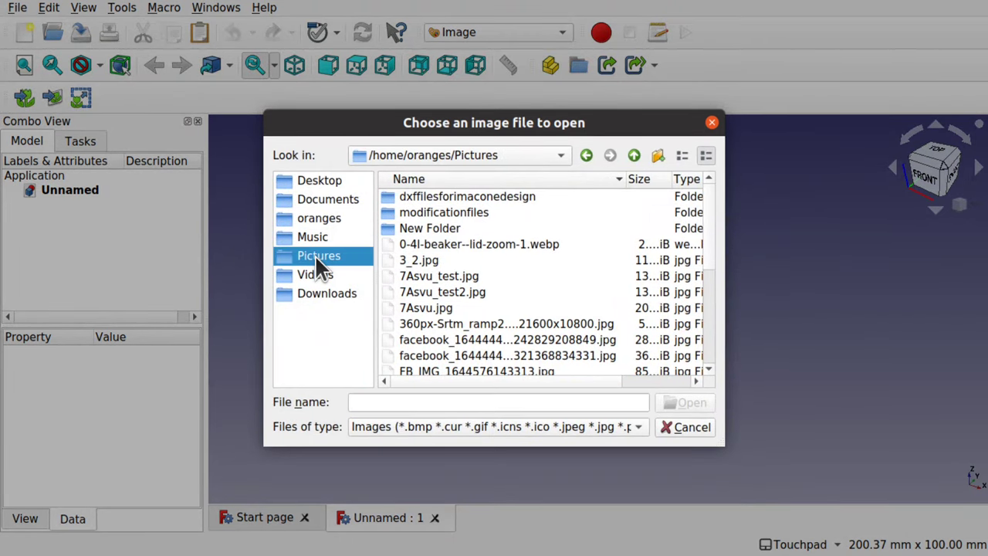
double_click(442, 196)
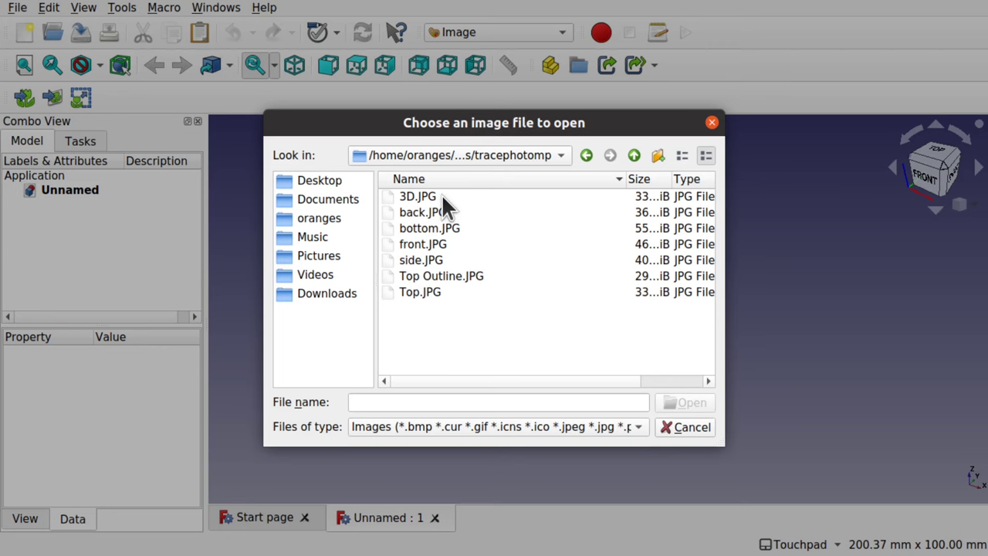
double_click(425, 293)
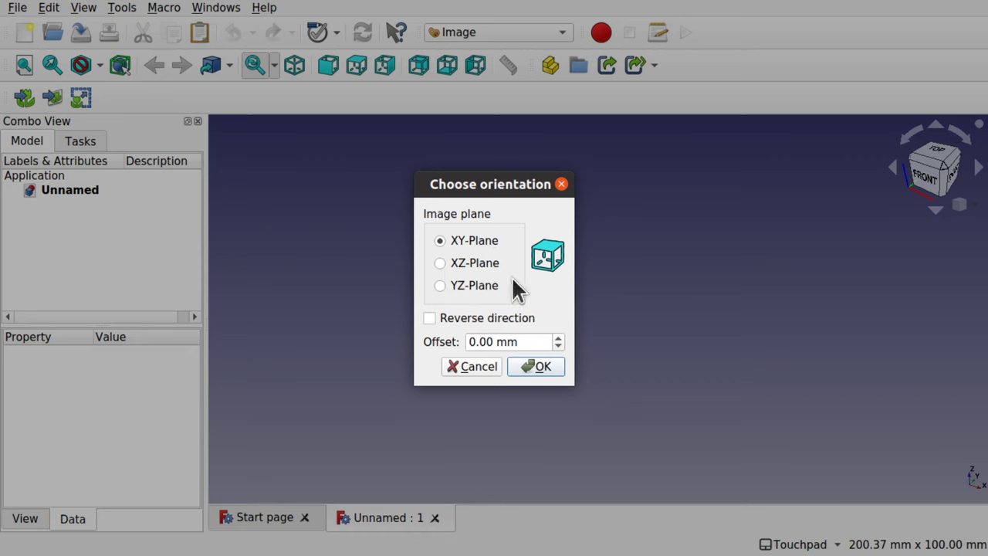
click(543, 366)
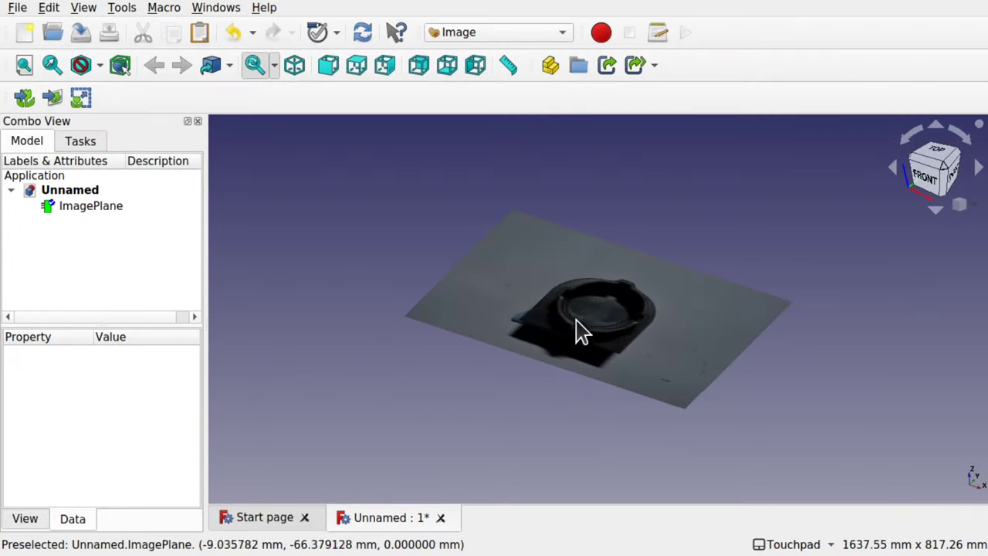
Scale the image plane so the distance between the outer edges of the ring's two opposite side tabs equals 38 mm.
alt+drag(574, 324, 607, 394)
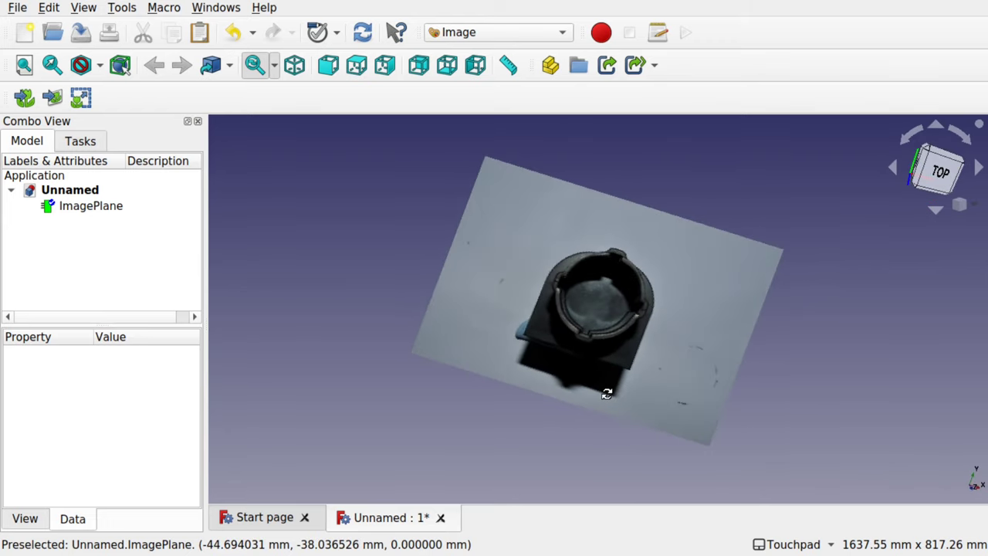
click(942, 171)
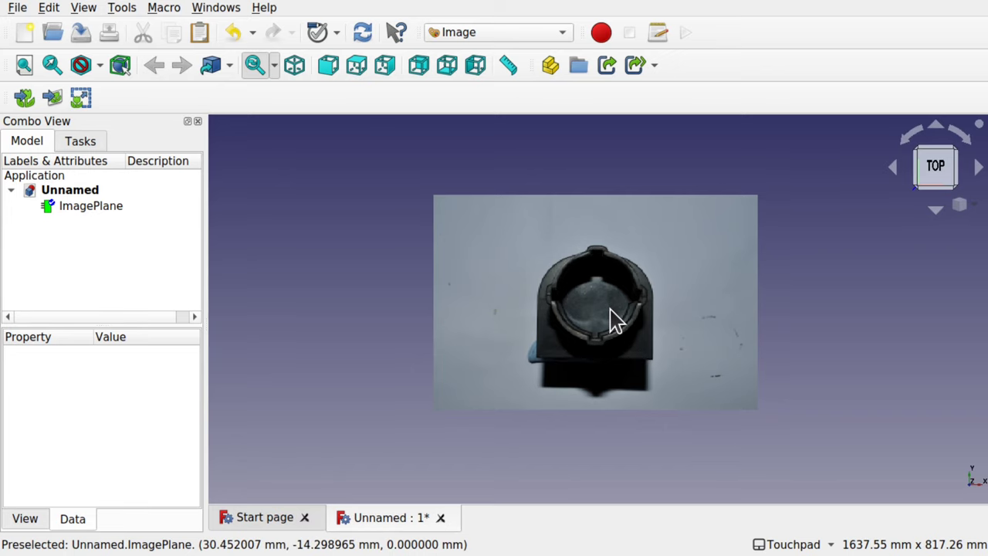
scroll(754, 463, up, 3)
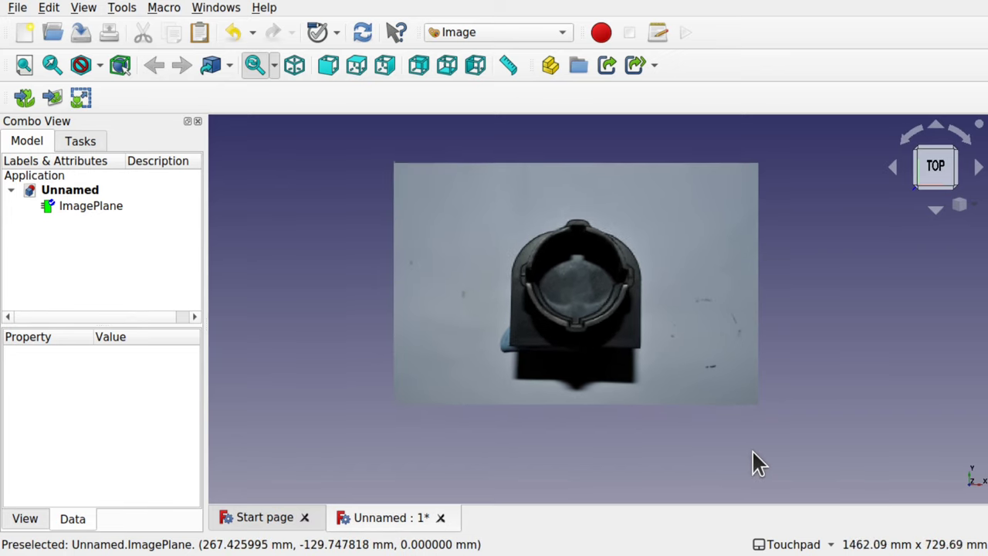
scroll(448, 182, up, 4)
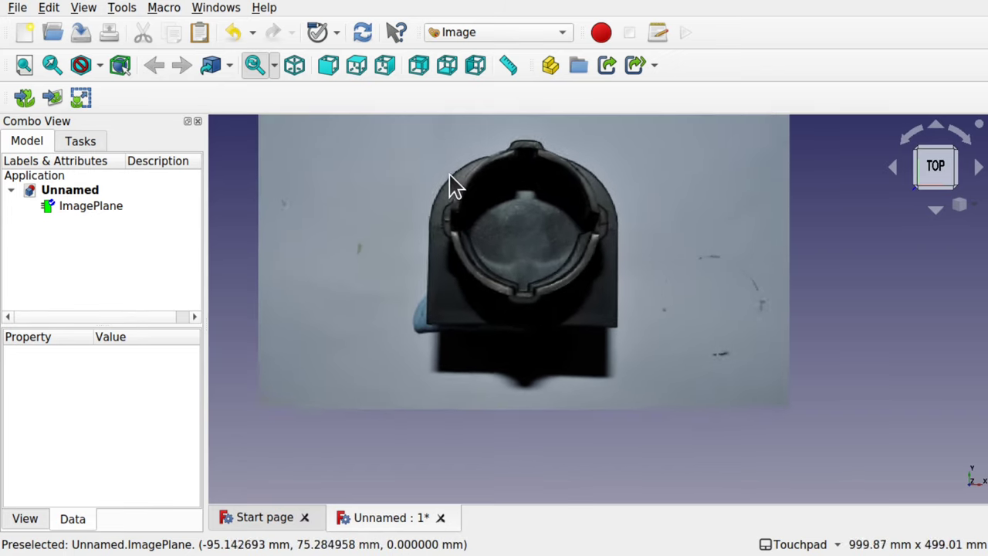
click(80, 98)
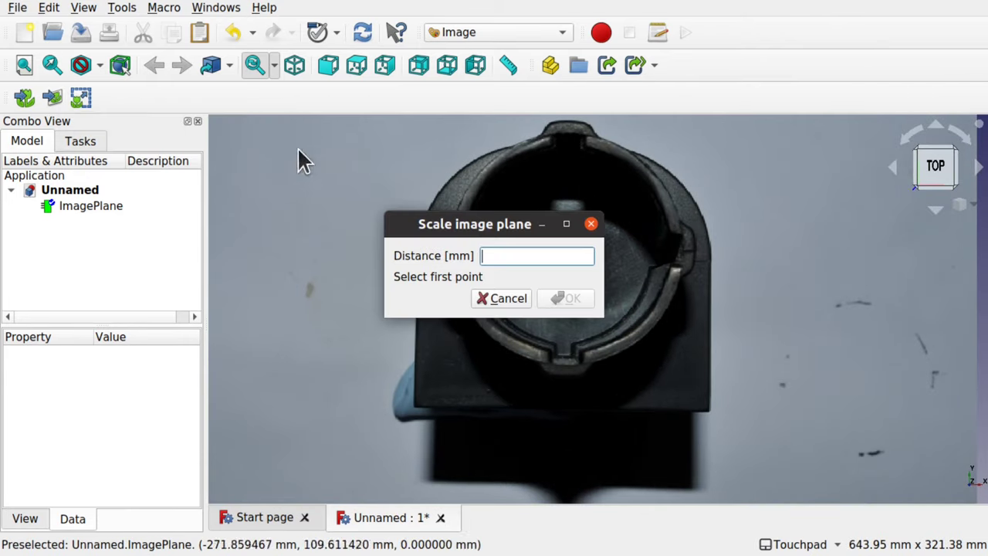
drag(464, 224, 228, 168)
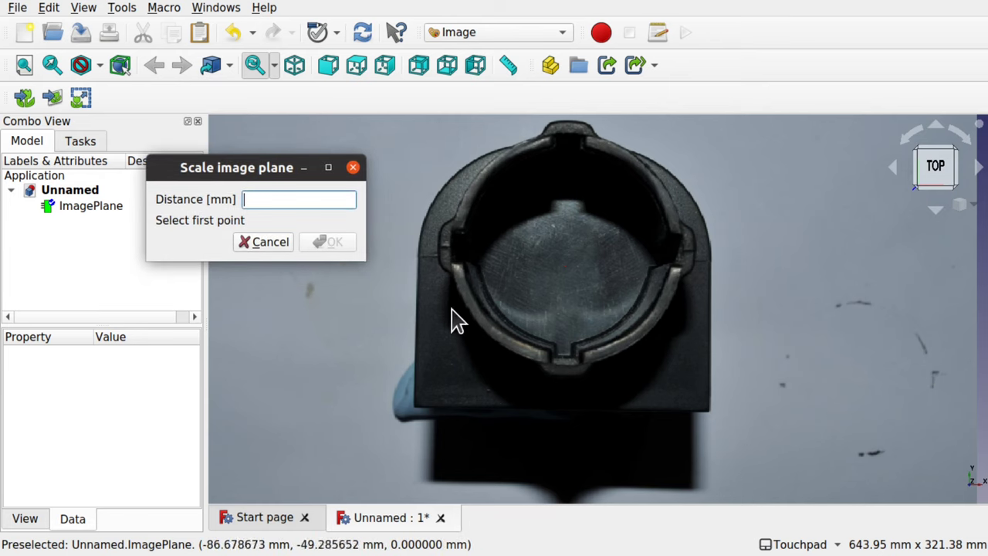
click(441, 248)
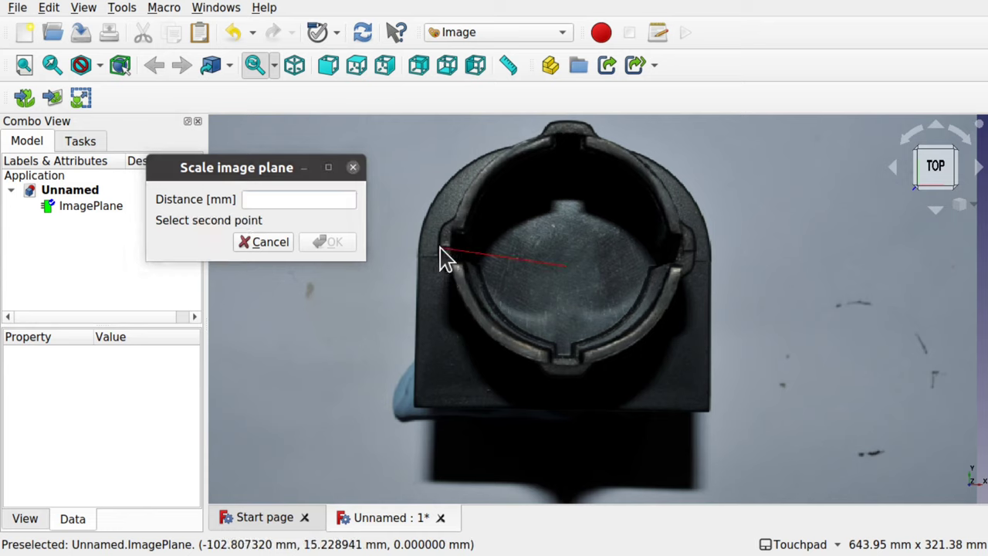
click(696, 250)
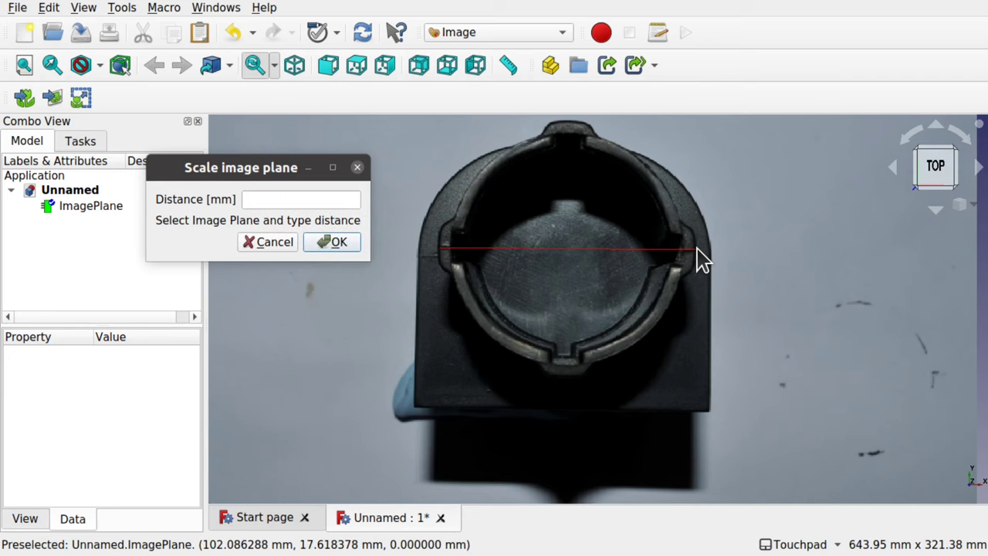
click(284, 201)
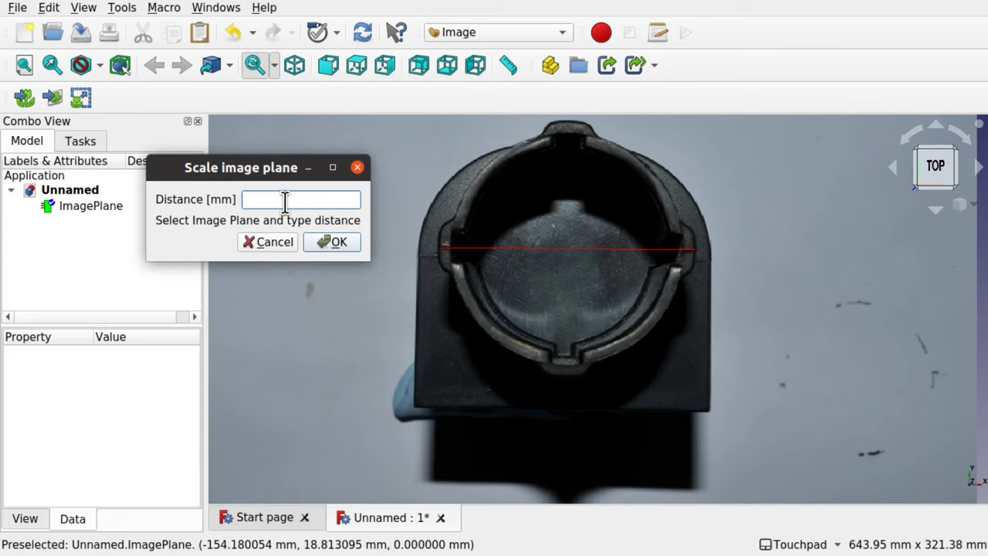
text(38)
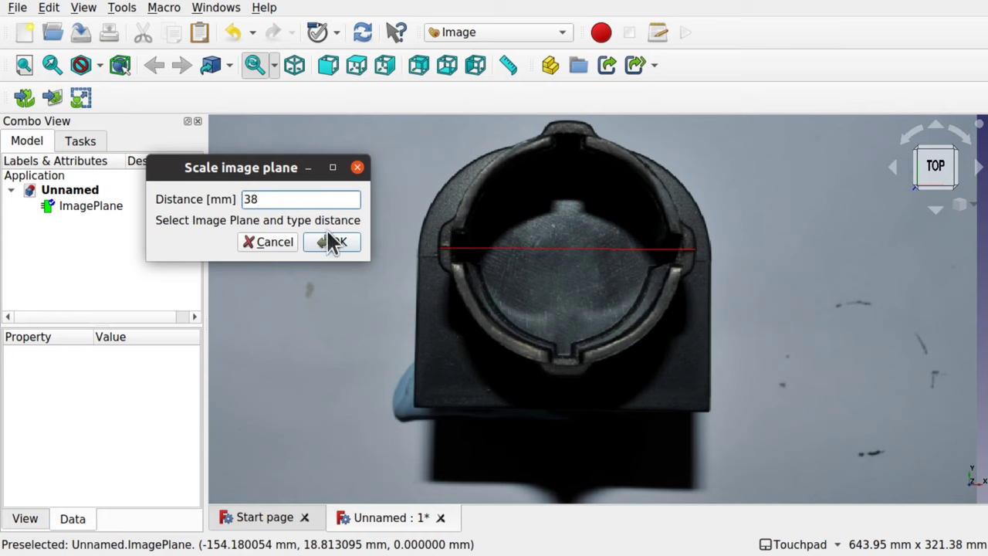
click(108, 220)
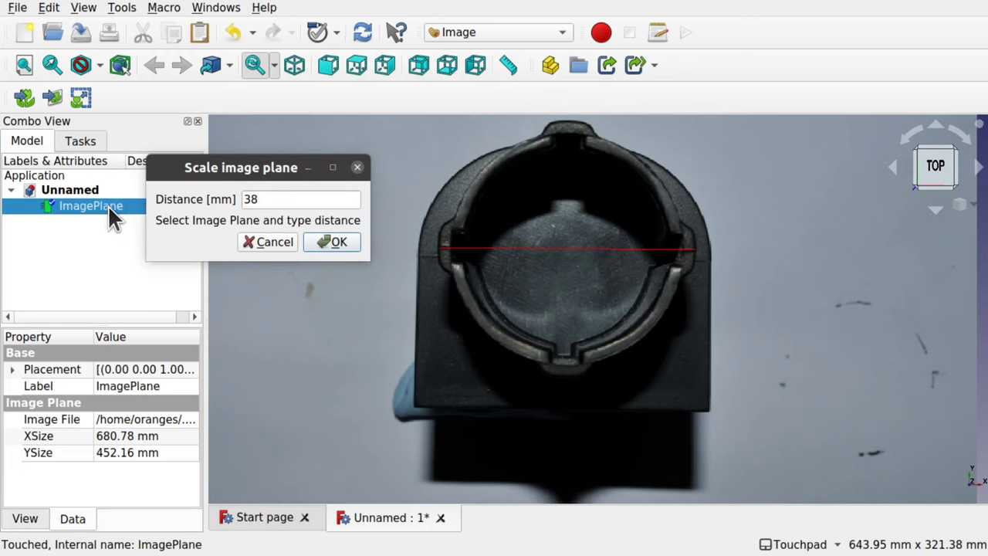
click(332, 246)
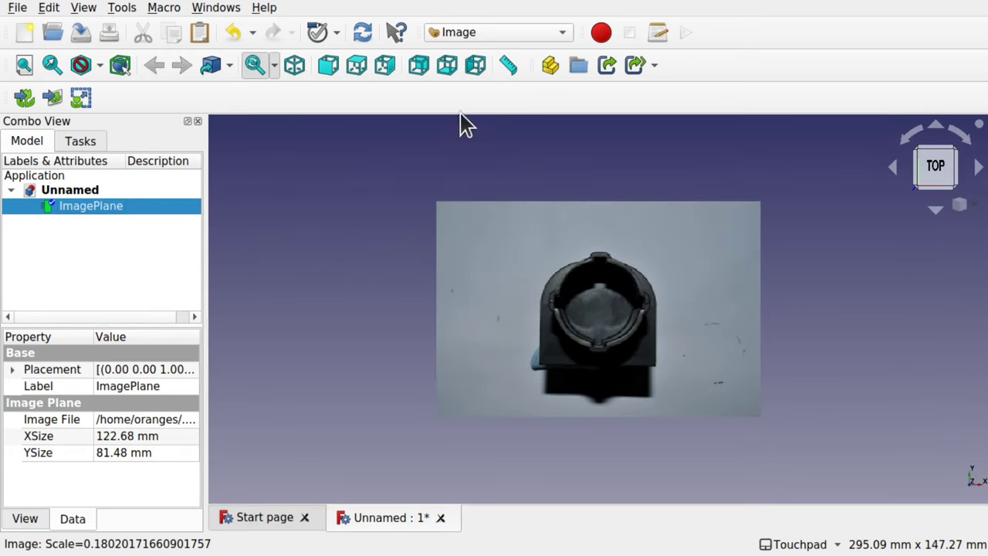
Measure the distance across the ring's side tabs to check the image scale, and delete the measurement.
scroll(609, 283, up, 5)
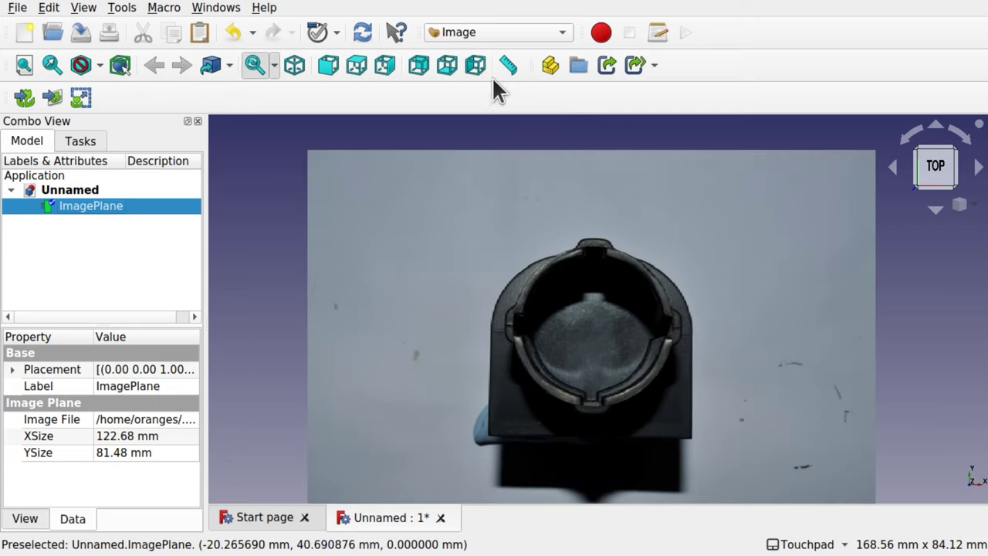
click(508, 68)
click(506, 326)
click(683, 329)
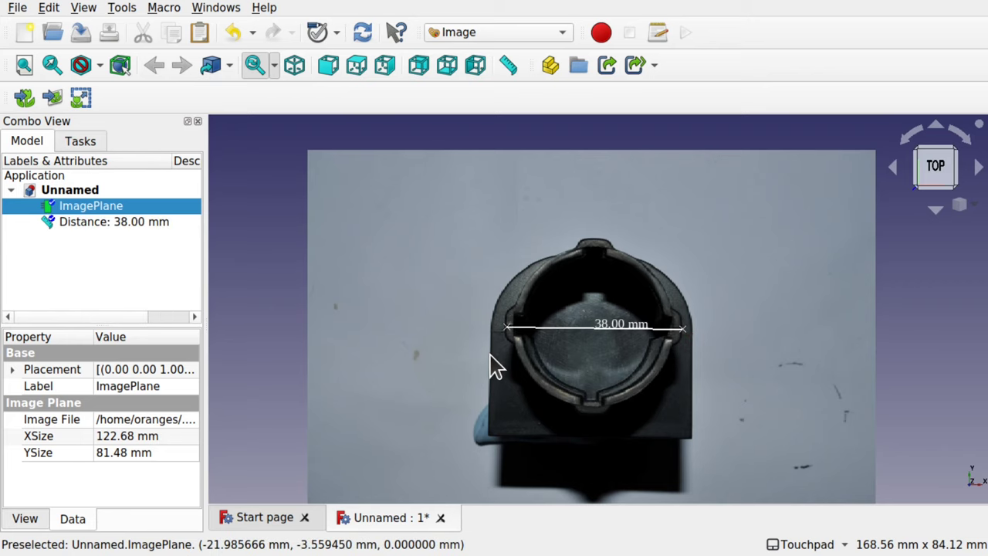
click(117, 223)
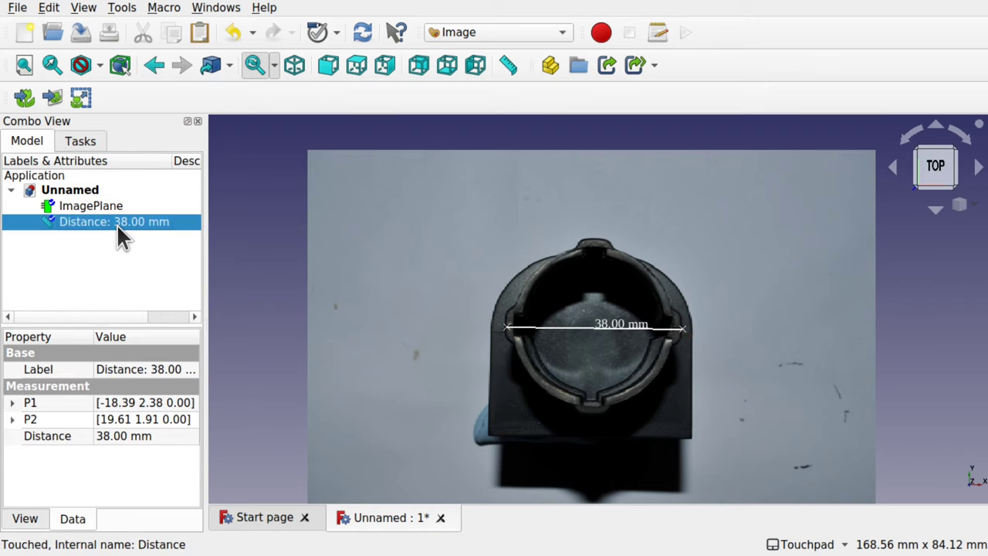
key(Delete)
Rename the image plane object as TopPlane.
click(95, 205)
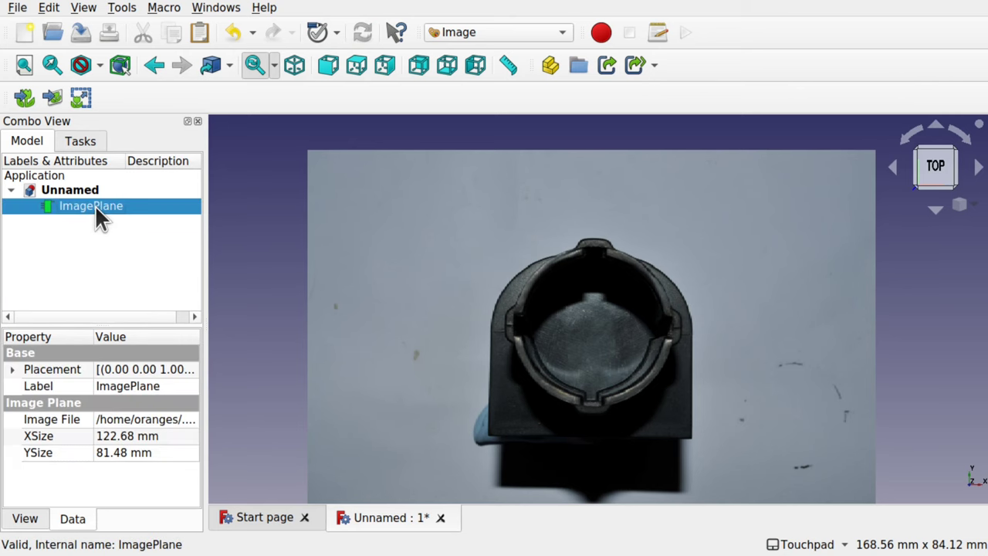
right_click(95, 205)
click(191, 399)
key(Home)
key(Delete)
key(Delete)
key(Delete)
key(Delete)
key(Delete)
text(Top)
key(Return)
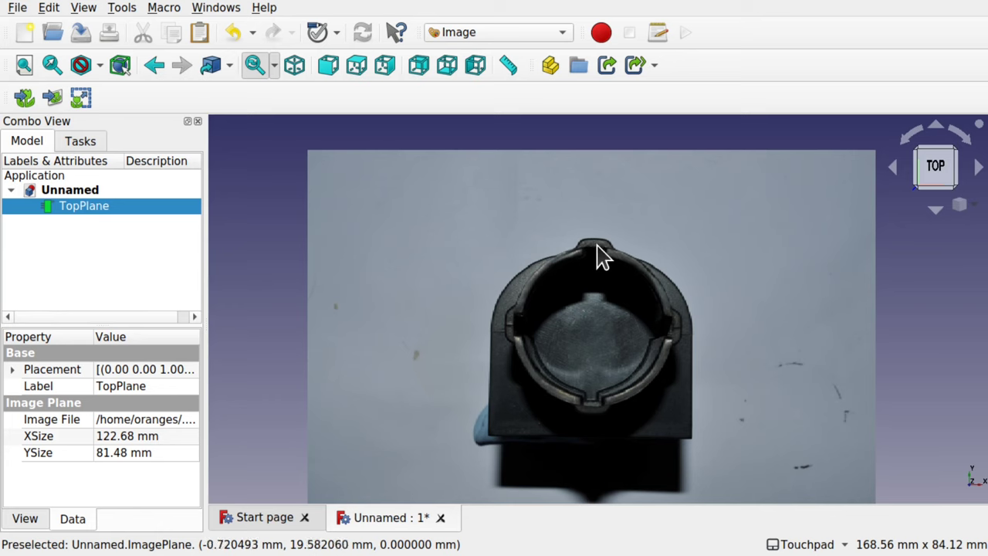
Switch to the Part Design workbench and create a new body.
scroll(602, 255, up, 5)
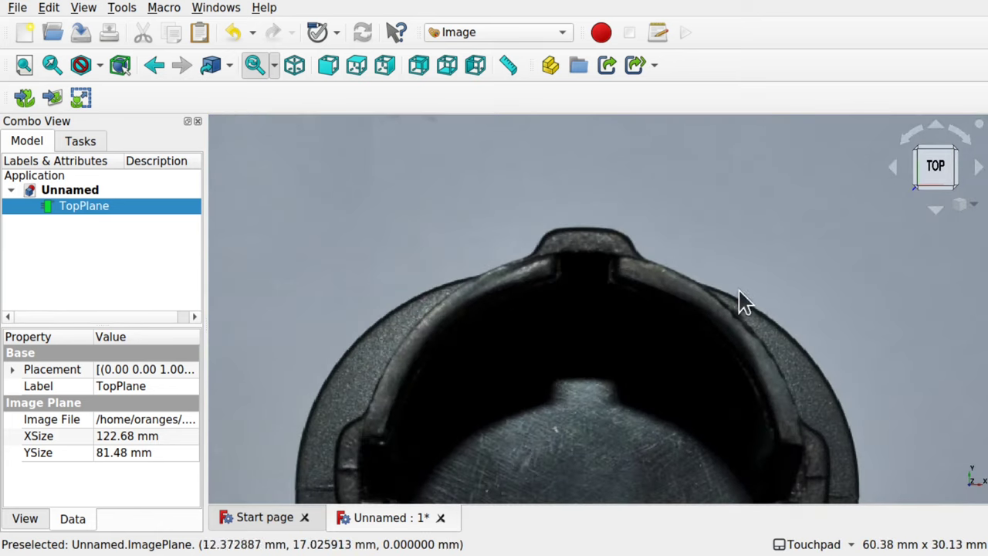
scroll(640, 303, down, 2)
scroll(641, 304, down, 3)
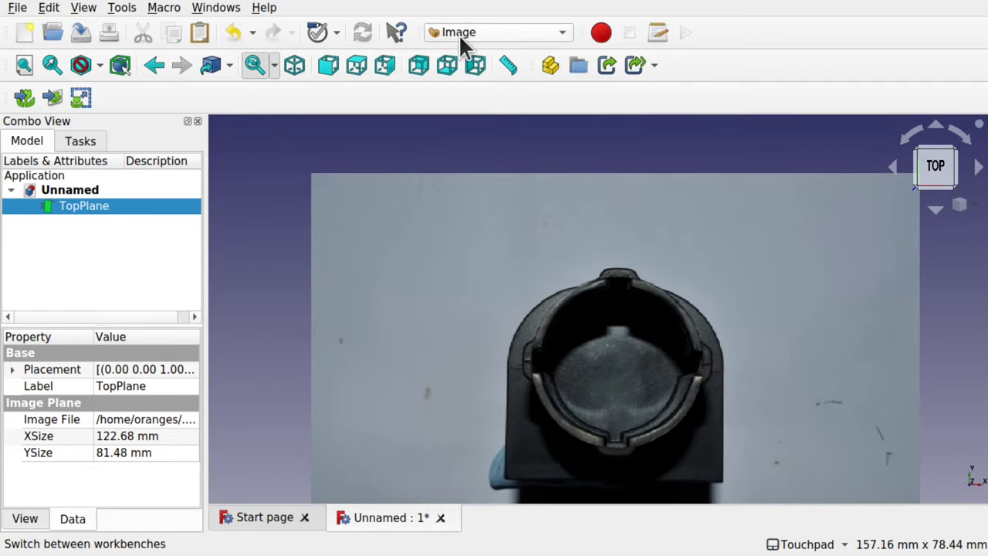
click(491, 32)
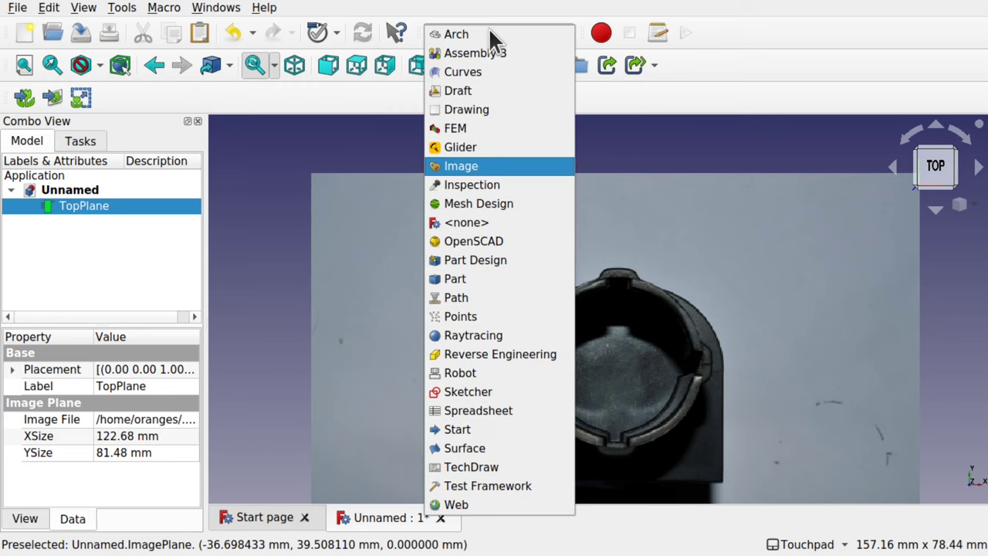
click(494, 262)
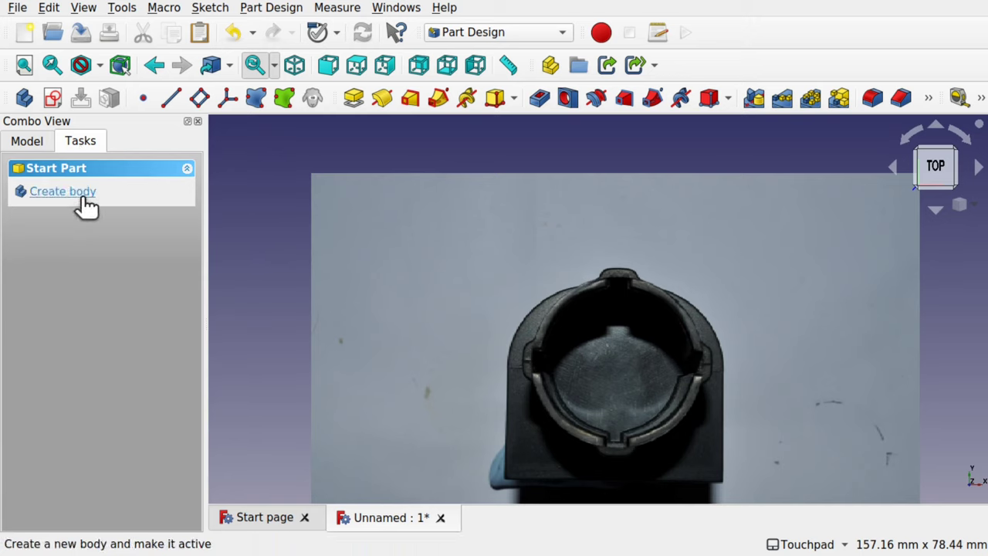
click(26, 143)
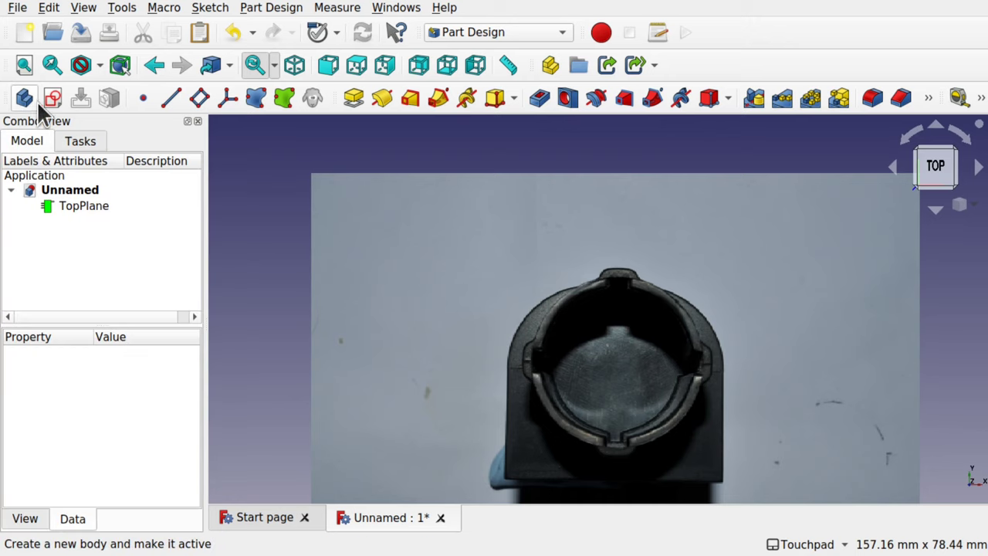
click(81, 142)
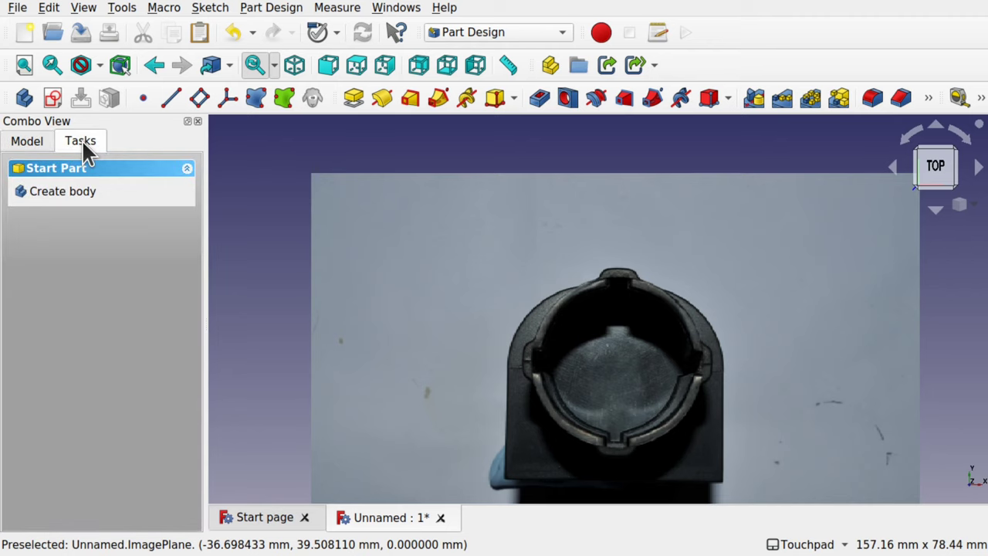
click(74, 197)
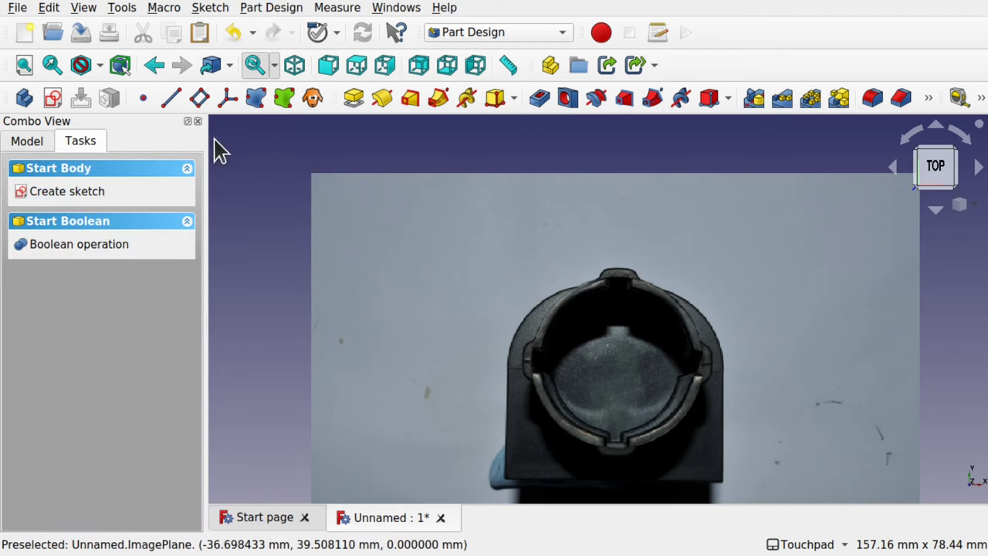
Create a new sketch in the body on the XY_Plane base plane.
click(66, 195)
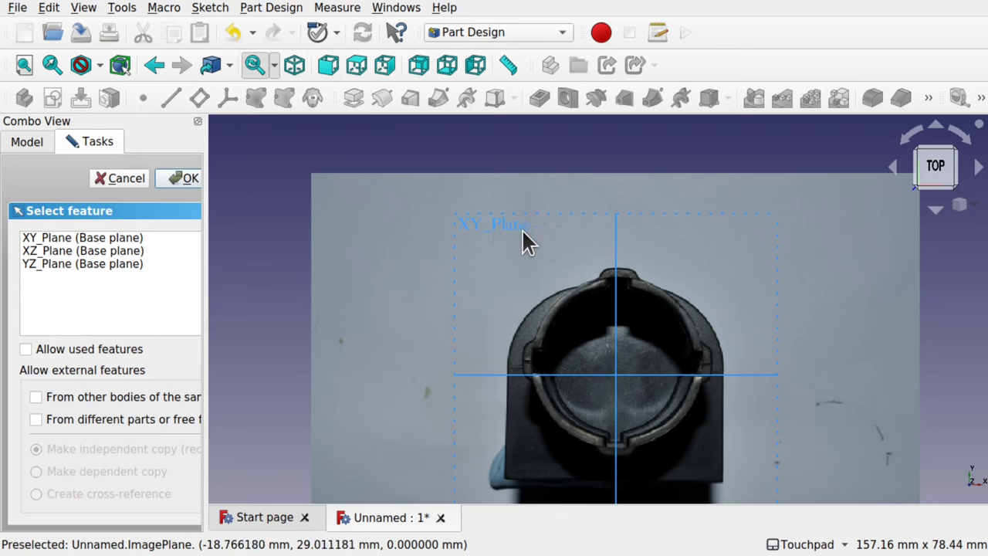
click(62, 236)
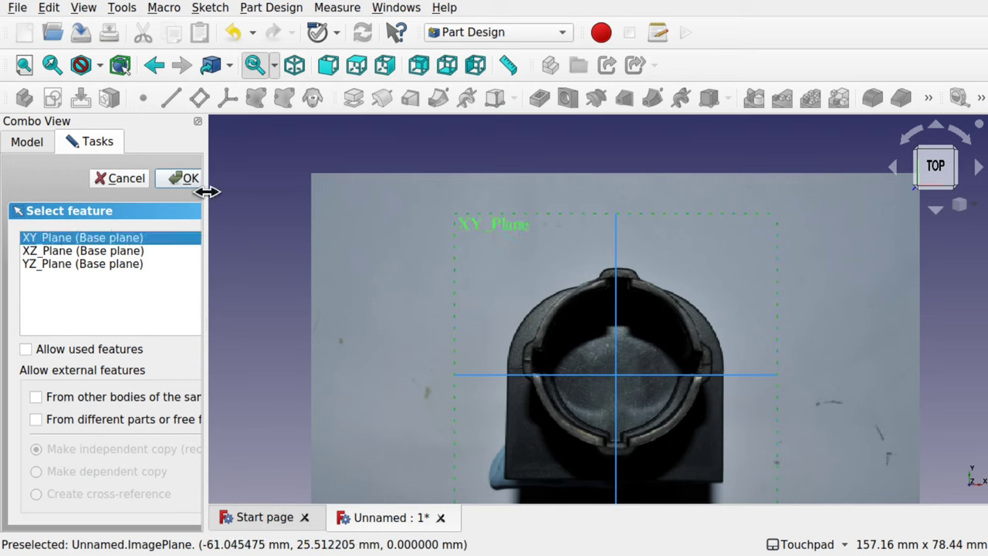
click(183, 180)
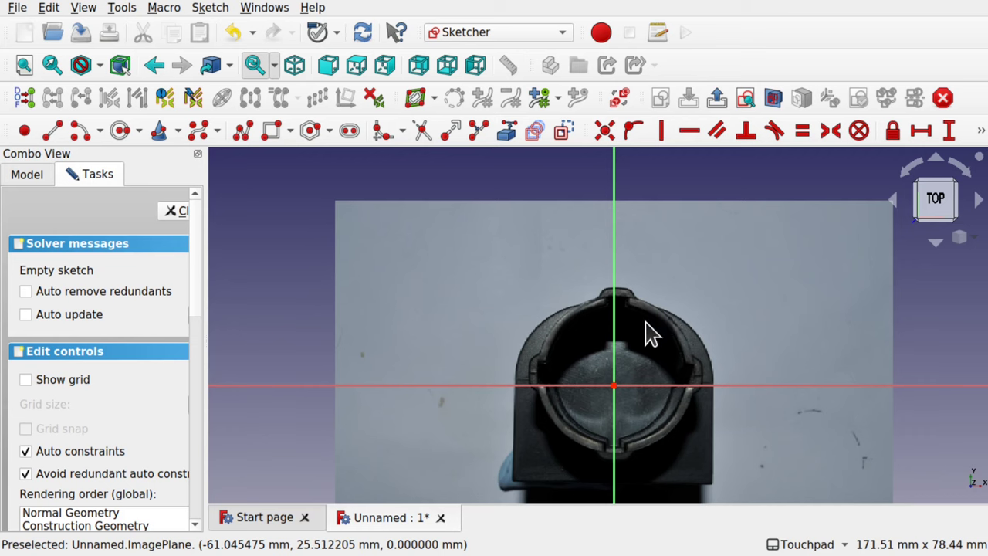
Shift the TopPlane image down by setting its Y position to -3 mm.
mouse_move(673, 335)
middle_down()
mouse_move(623, 269)
mouse_move(631, 261)
middle_up()
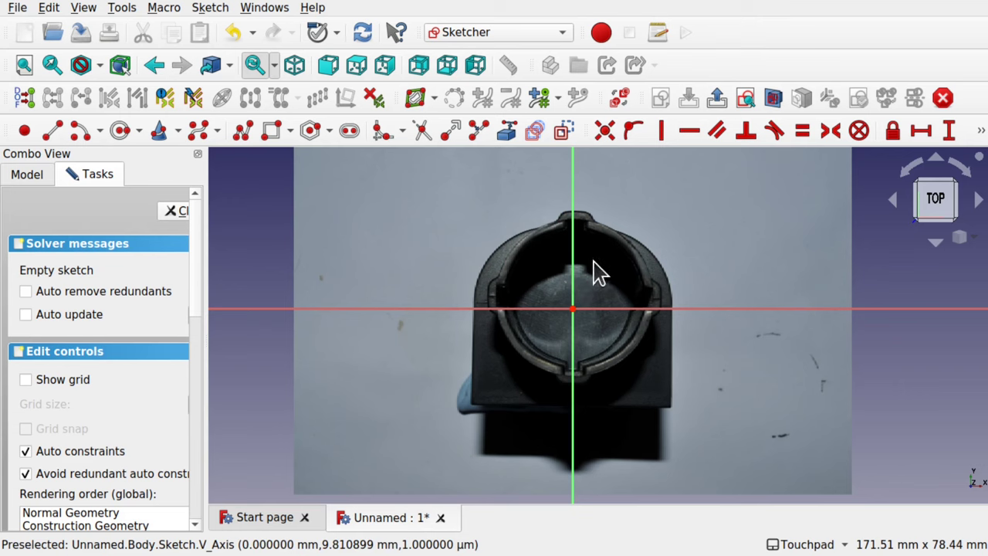
scroll(601, 283, up, 3)
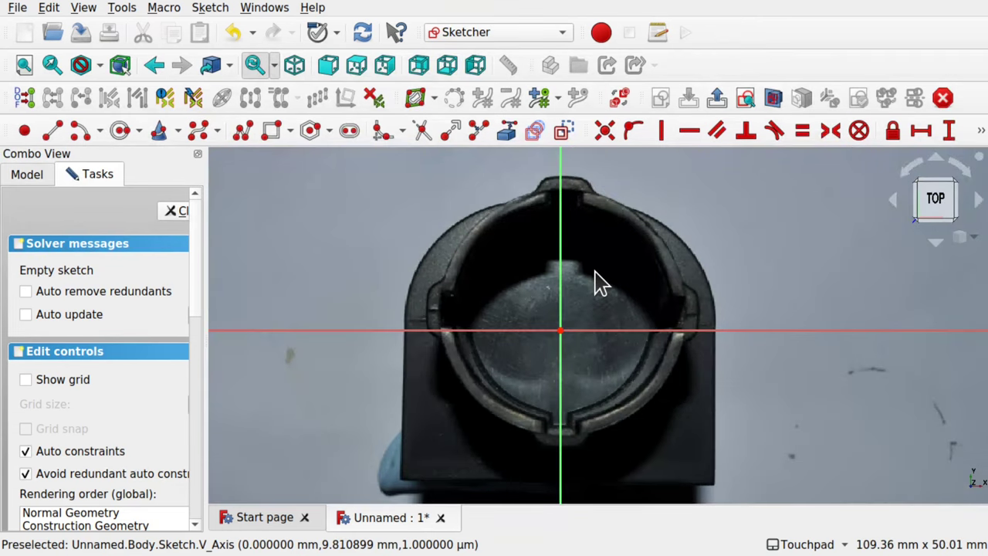
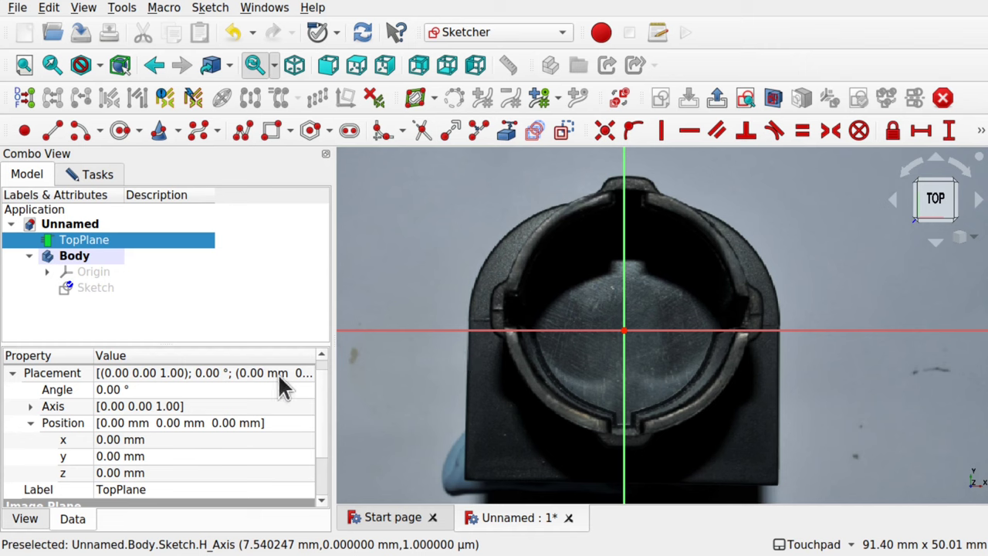
click(151, 457)
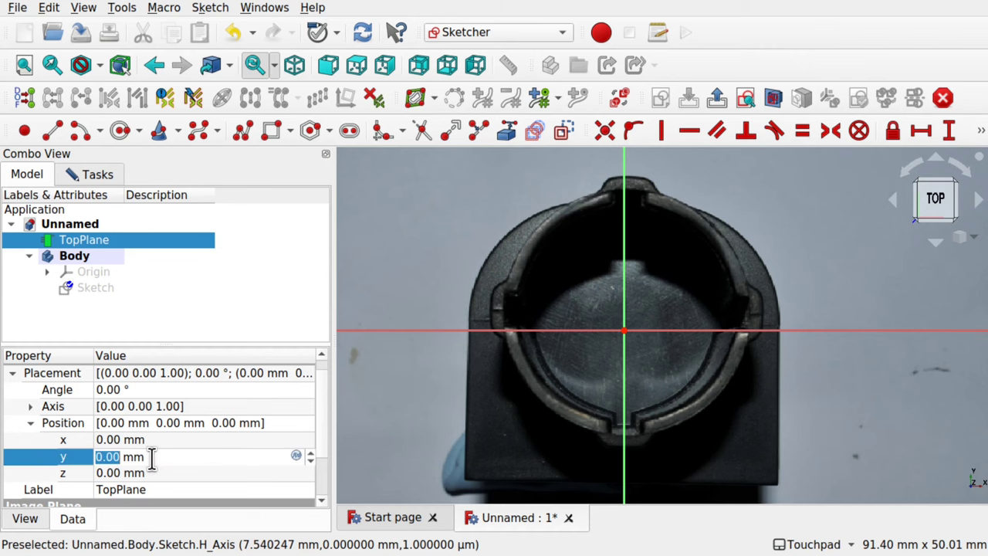
scroll(152, 457, down, 2)
scroll(151, 458, down, 1)
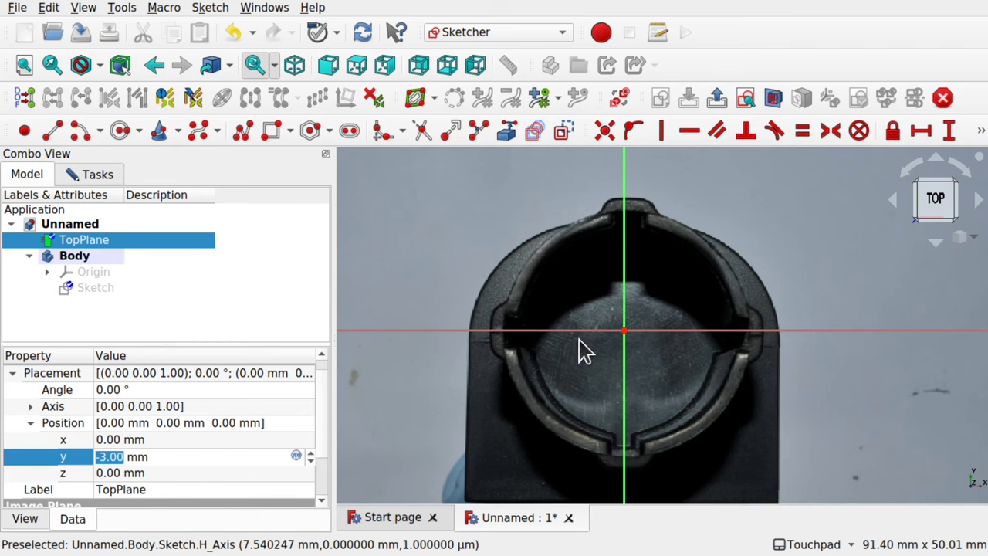
Align the TopPlane image horizontally with the vertical axis by setting its X position to -0.5 mm.
scroll(657, 331, up, 3)
scroll(657, 331, down, 2)
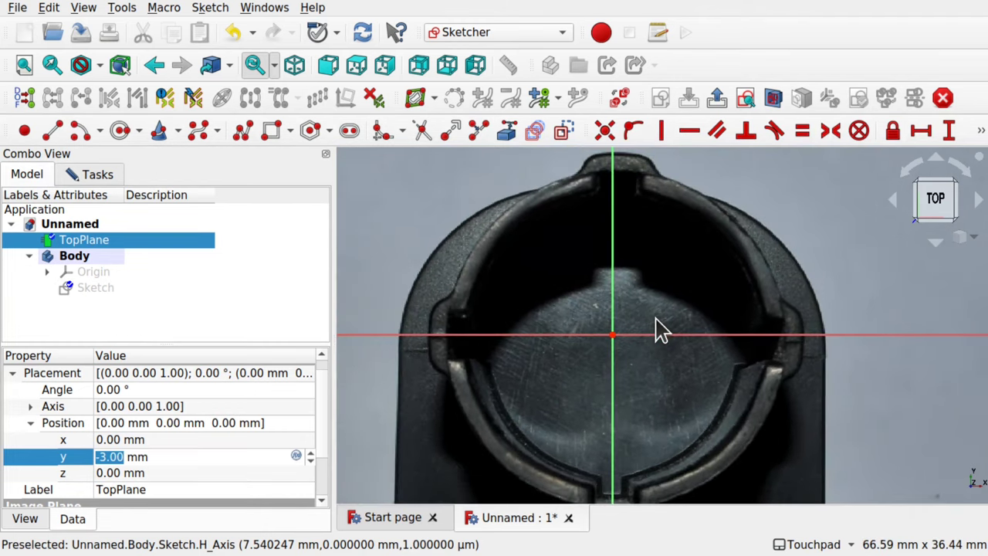
scroll(657, 331, up, 1)
scroll(657, 331, down, 1)
scroll(657, 331, down, 1)
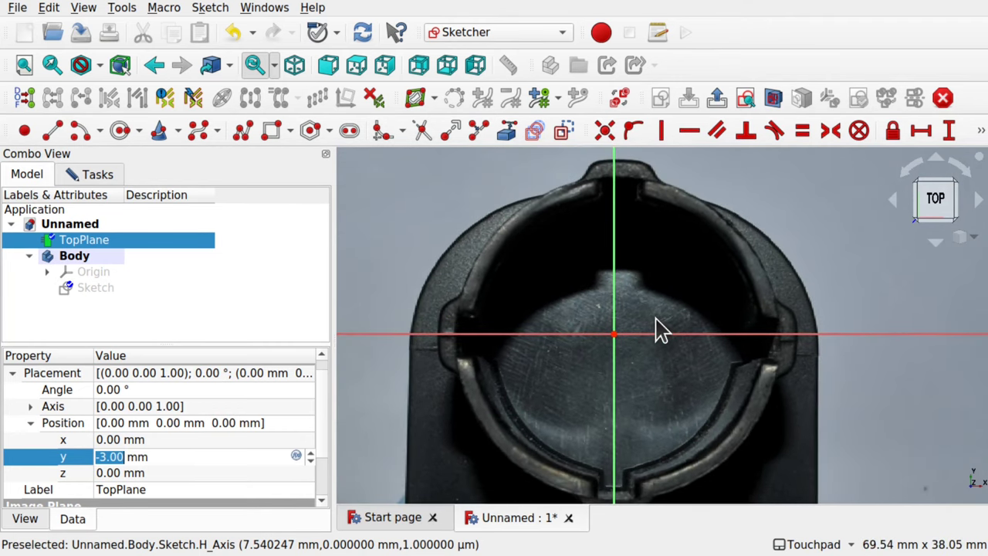
click(168, 440)
scroll(169, 440, down, 2)
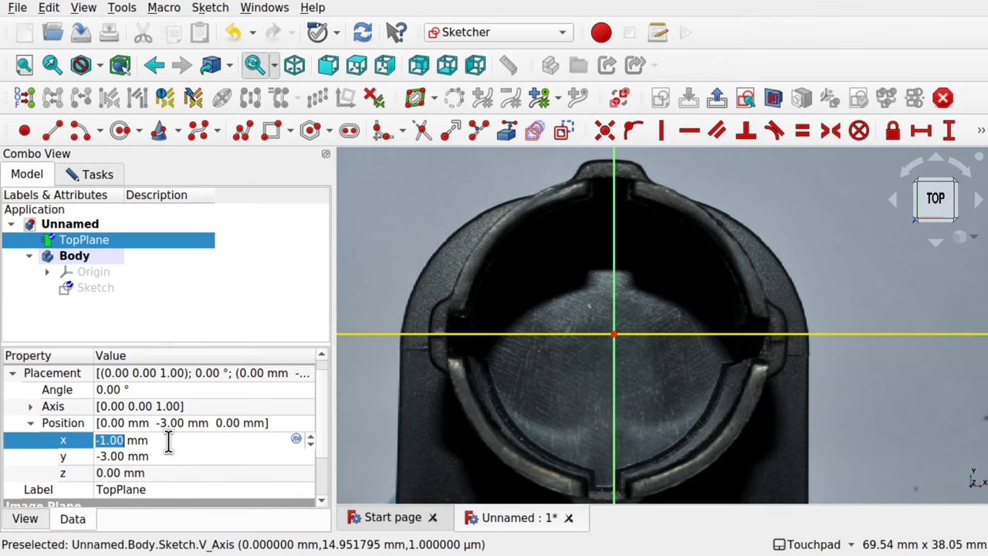
key(BackSpace)
text(5)
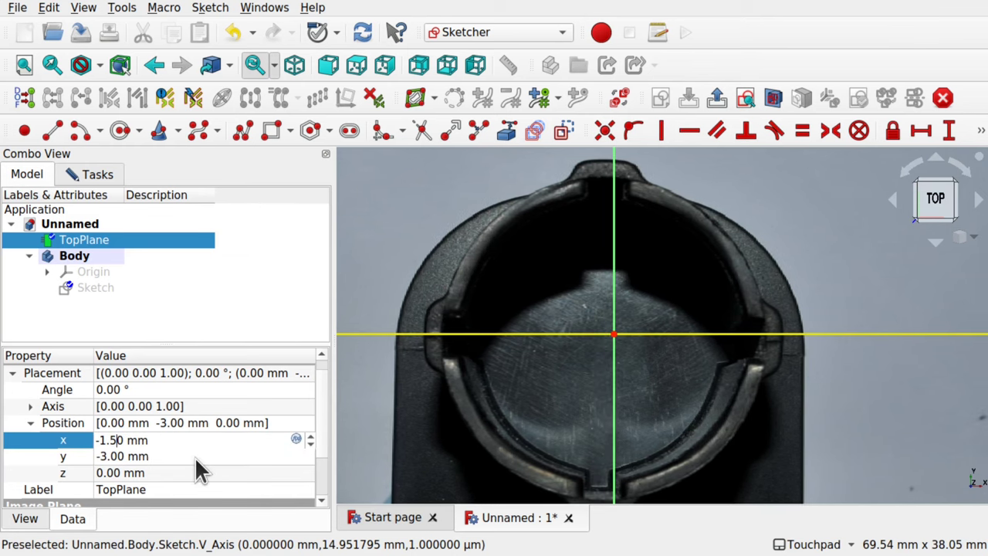
click(105, 440)
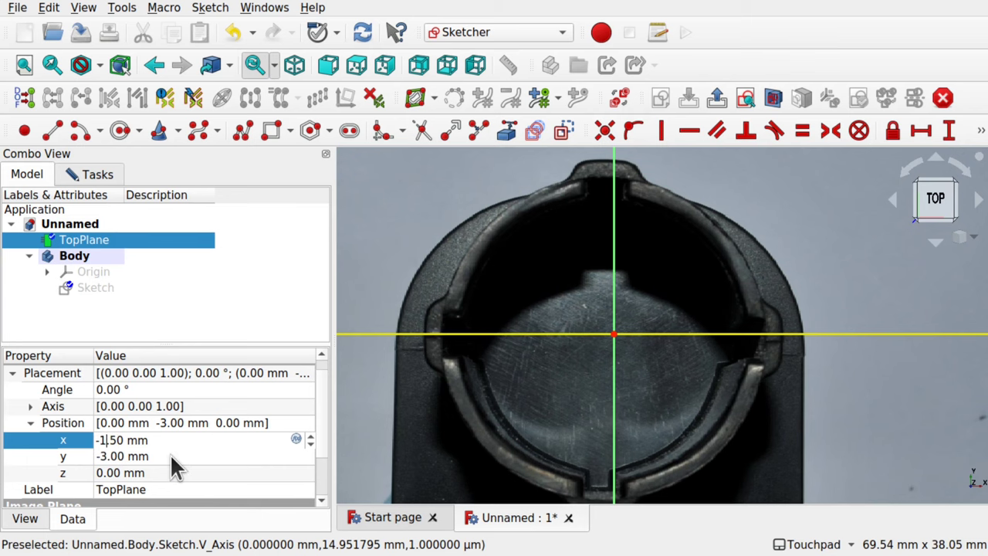
key(BackSpace)
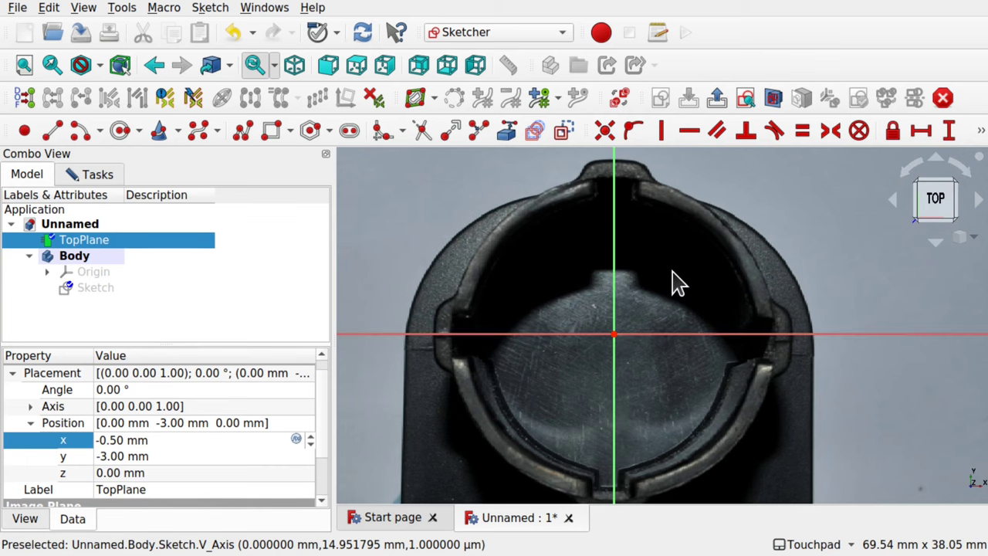
text(0)
Draw two lines from the origin: about 17.5 mm along the positive X axis and about 18.4 mm up the Y axis.
scroll(613, 176, up, 3)
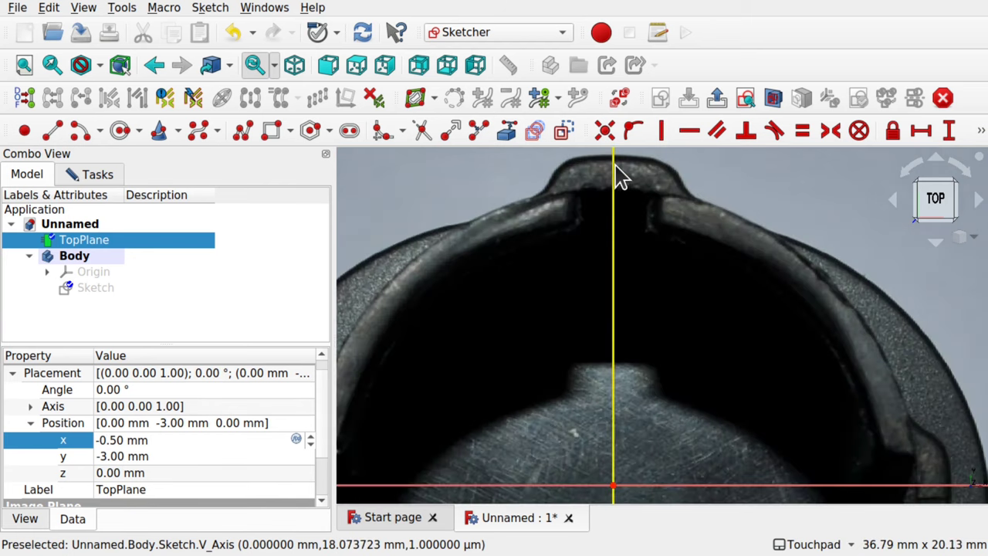
scroll(617, 176, down, 1)
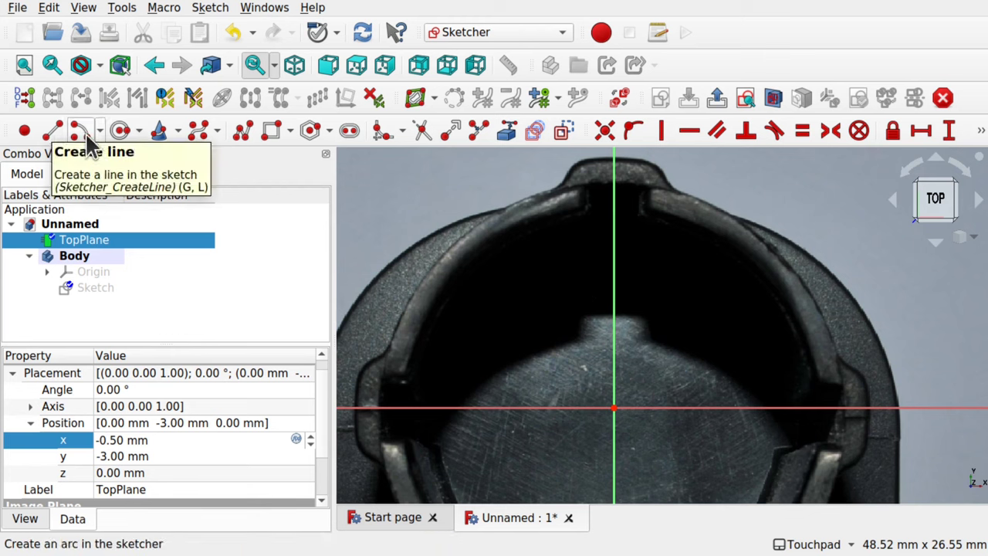
click(54, 132)
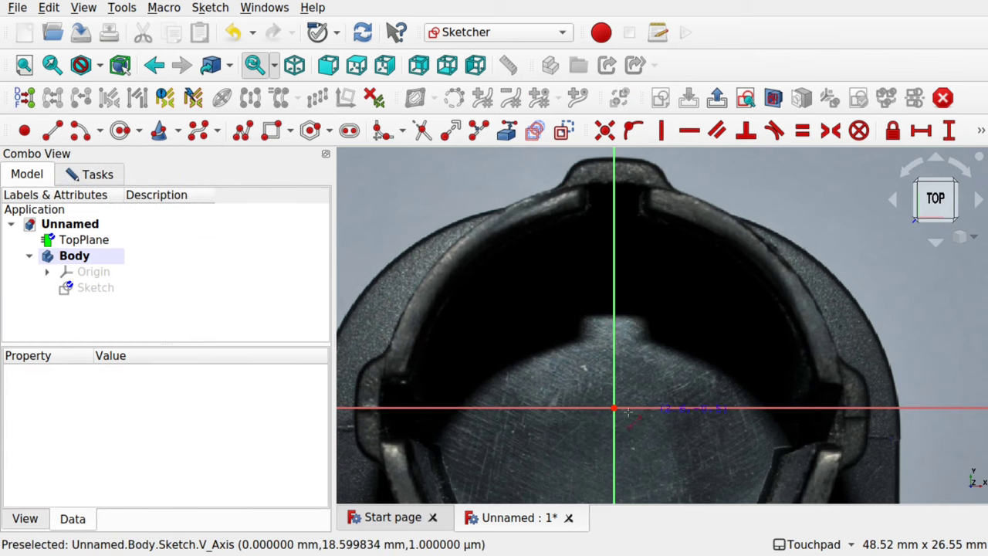
click(615, 407)
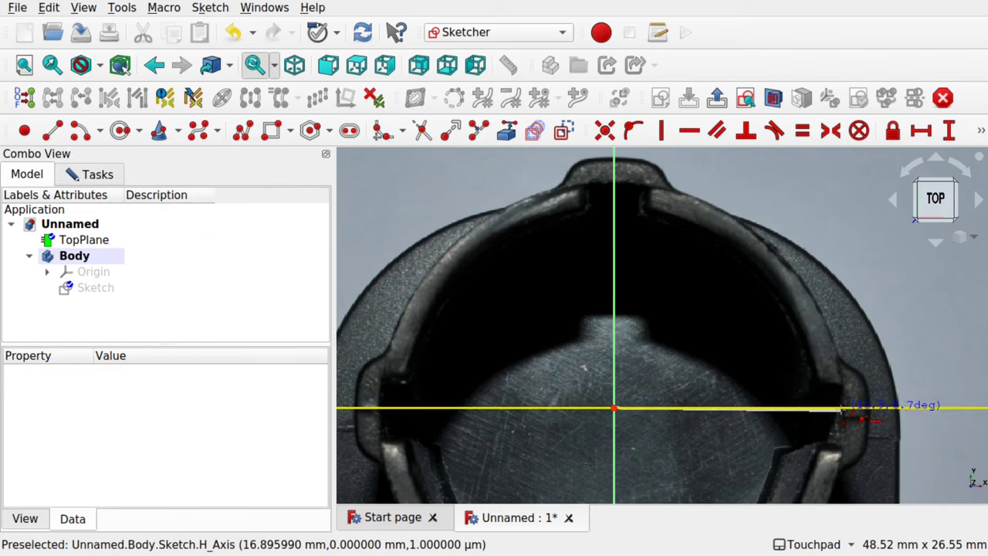
click(850, 409)
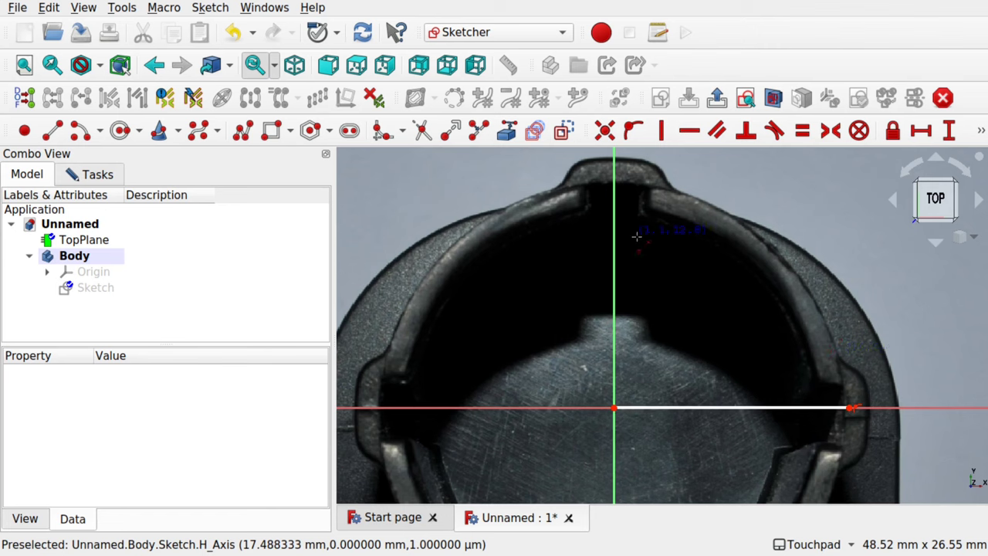
click(615, 408)
click(615, 159)
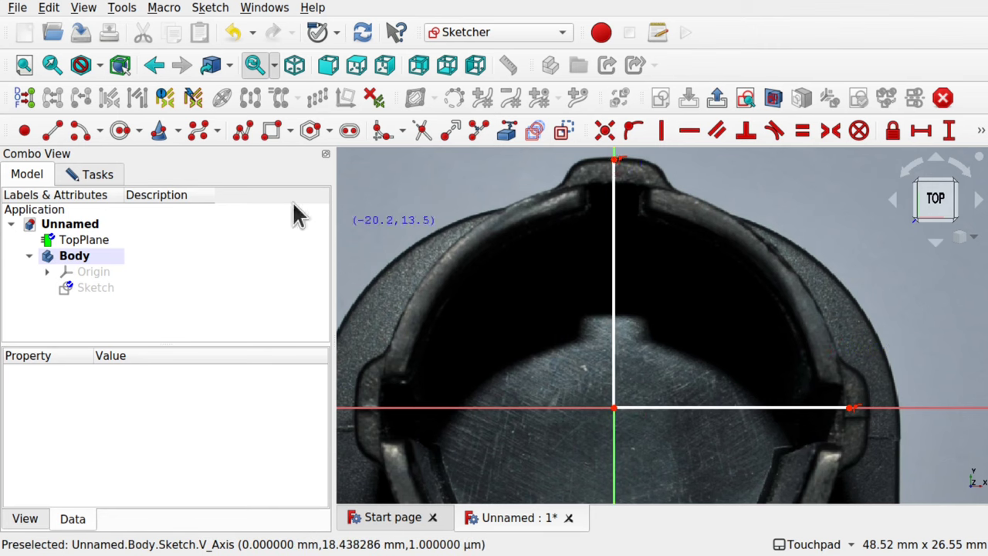
Draw an arc by end points and rim point, joining the outer ends of the two lines along the ring's upper-right quarter.
click(101, 131)
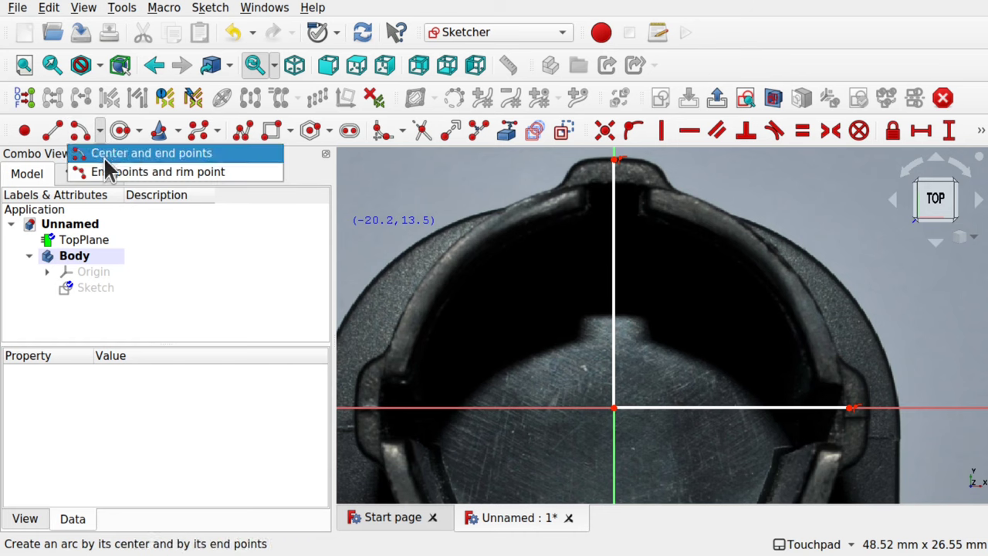
click(109, 172)
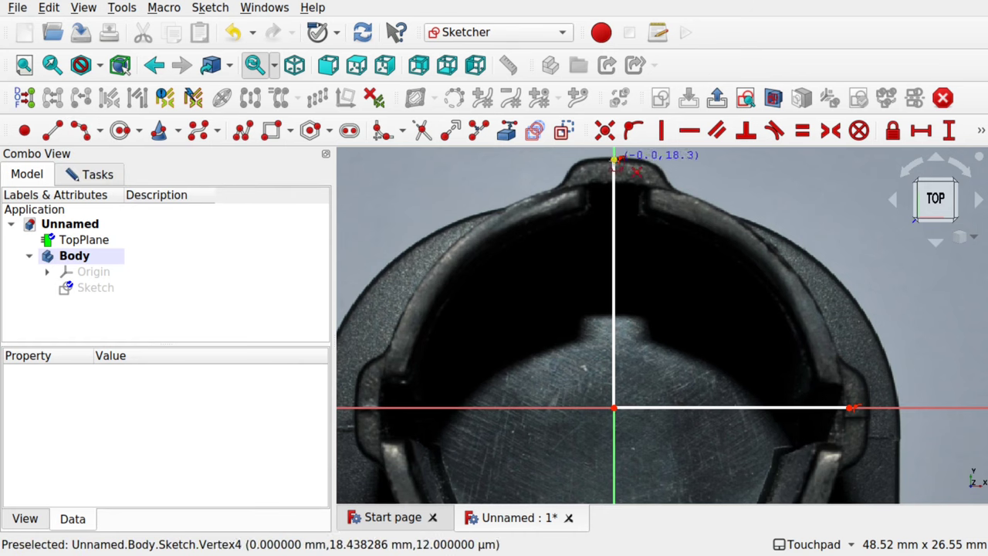
click(616, 159)
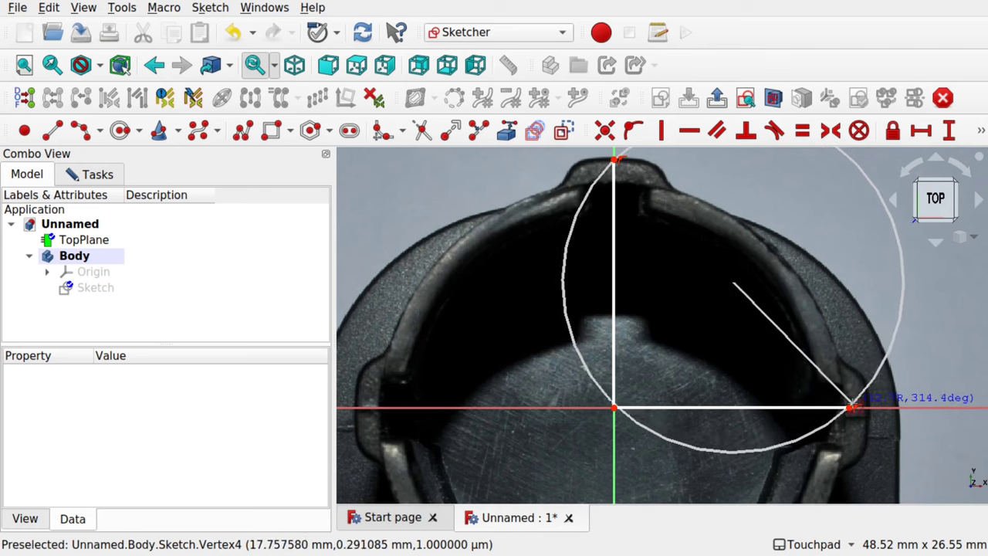
click(850, 409)
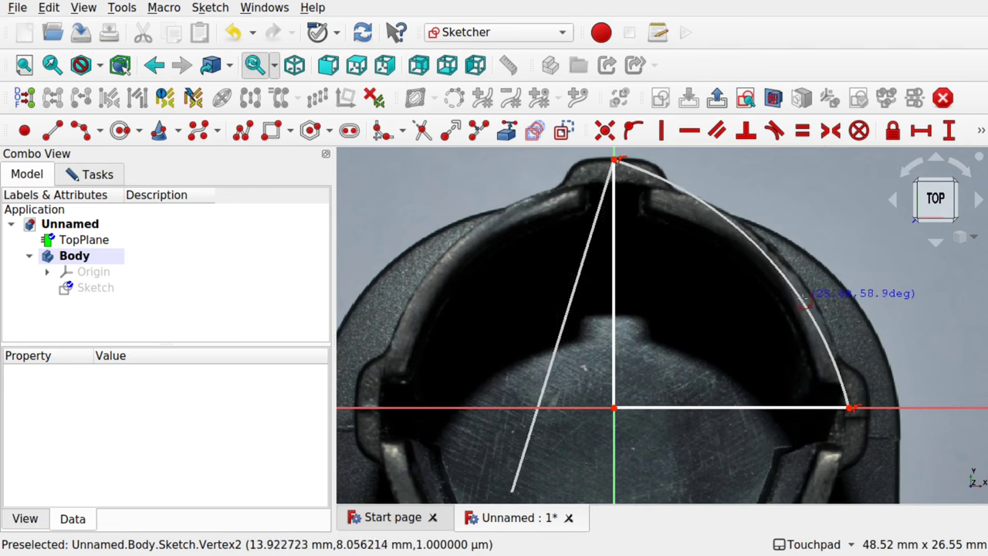
click(810, 298)
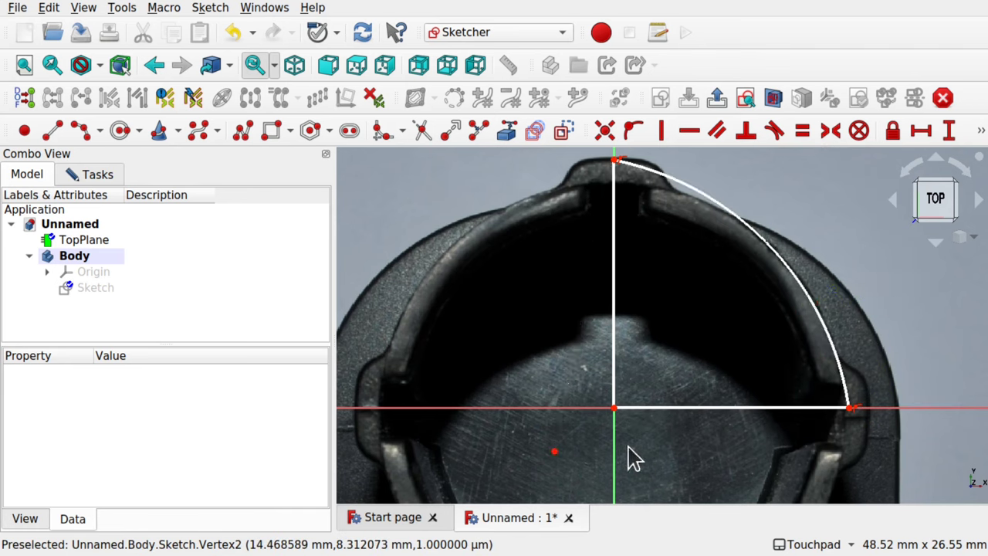
Make the arc's center coincident with the sketch origin.
drag(561, 460, 600, 425)
click(615, 410)
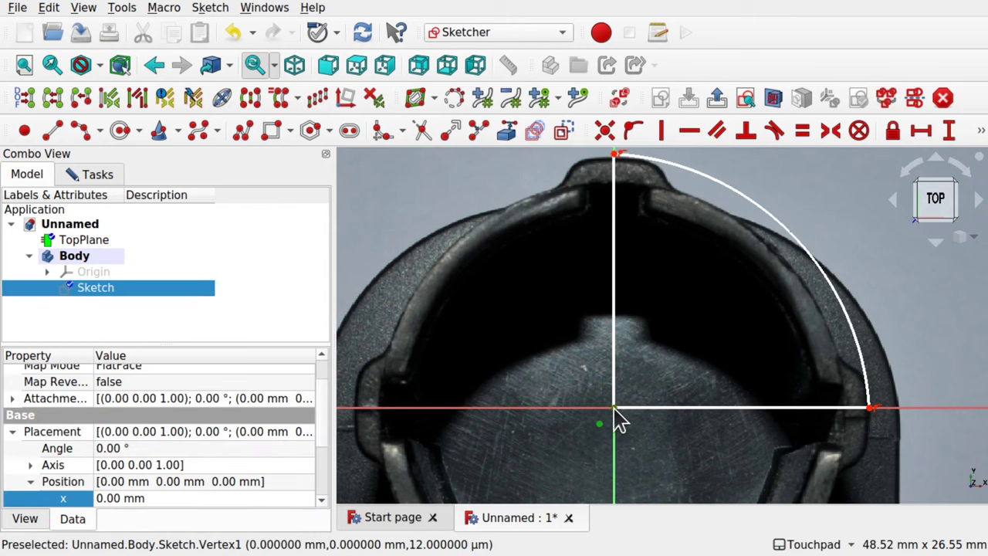
click(606, 132)
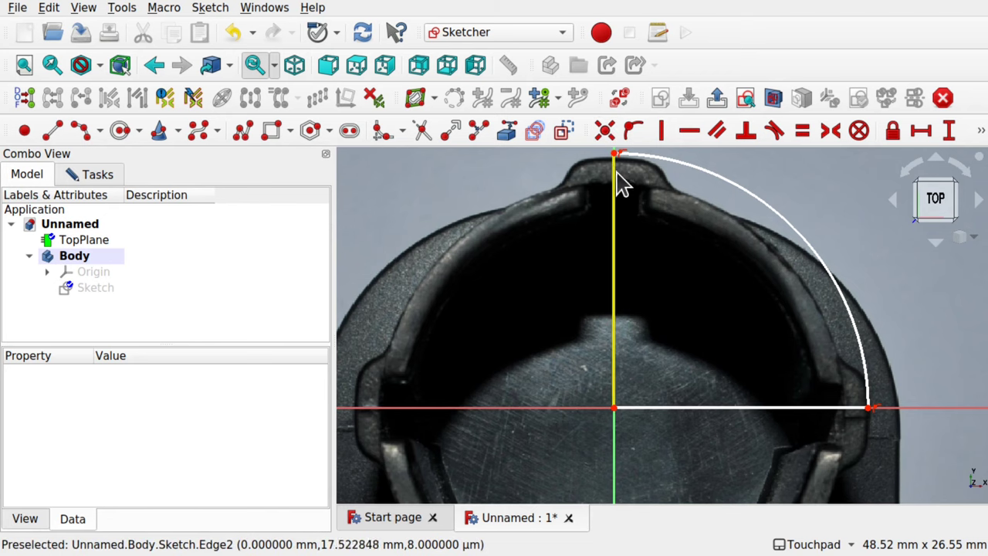
Delete the constraint holding the upper line's end on the Y axis, and constrain that line to be vertical.
scroll(613, 177, up, 3)
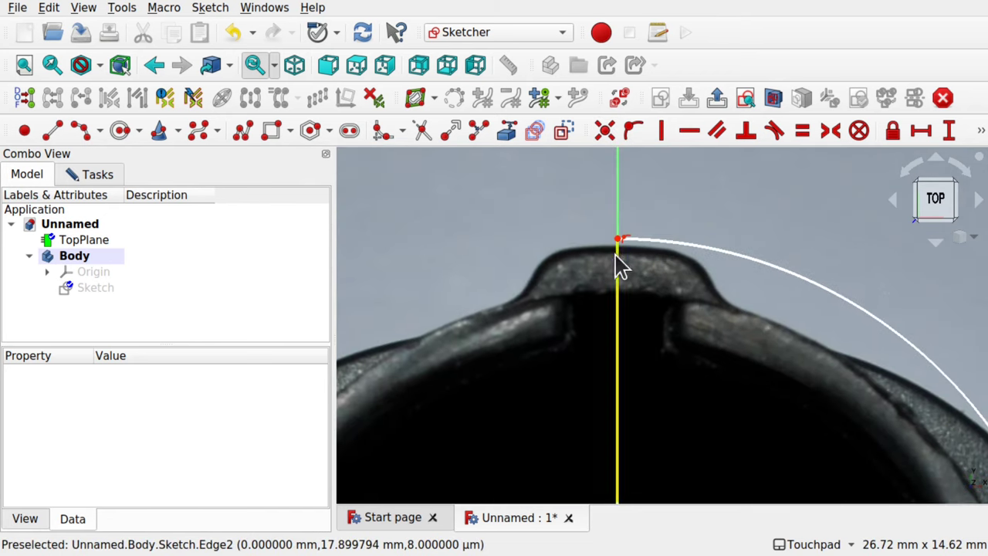
click(629, 234)
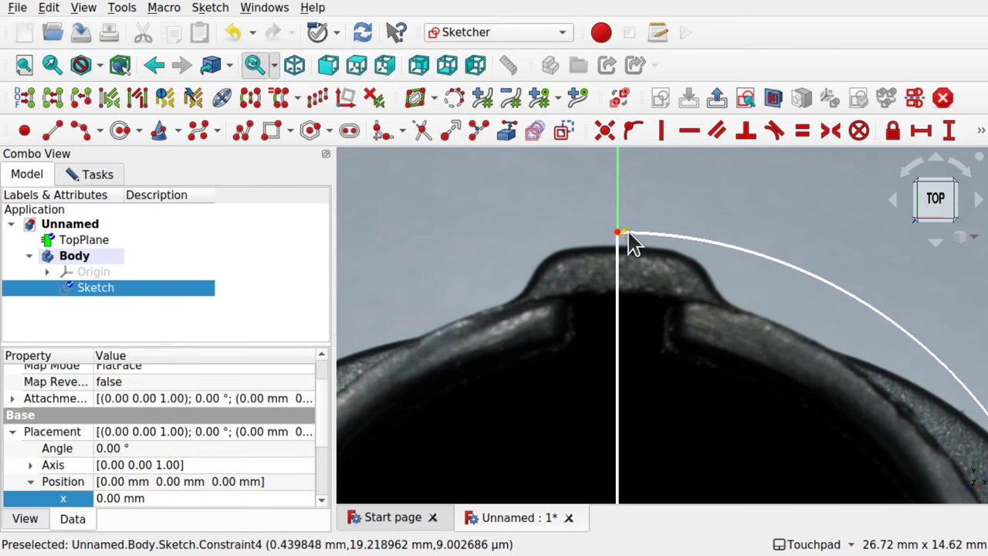
click(627, 234)
drag(619, 232, 637, 234)
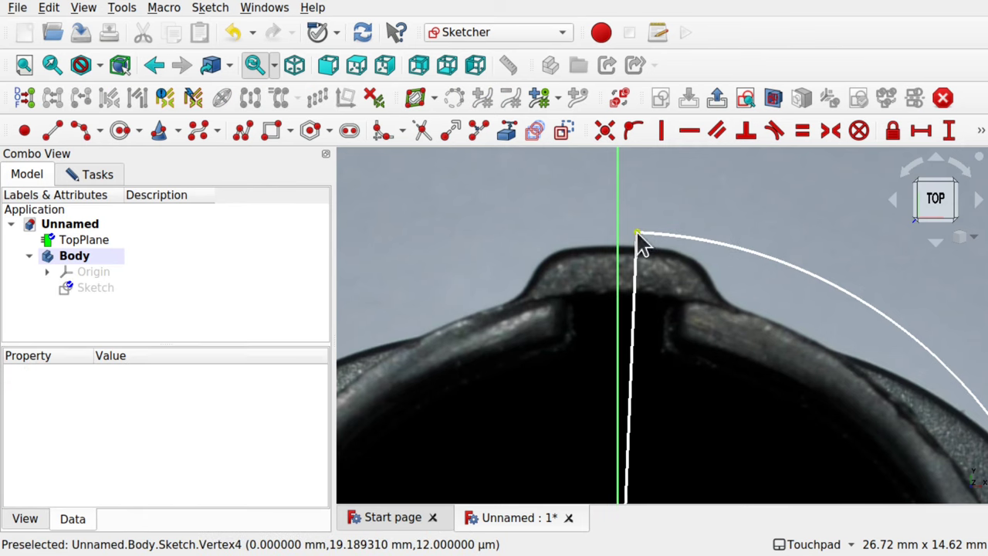
click(637, 263)
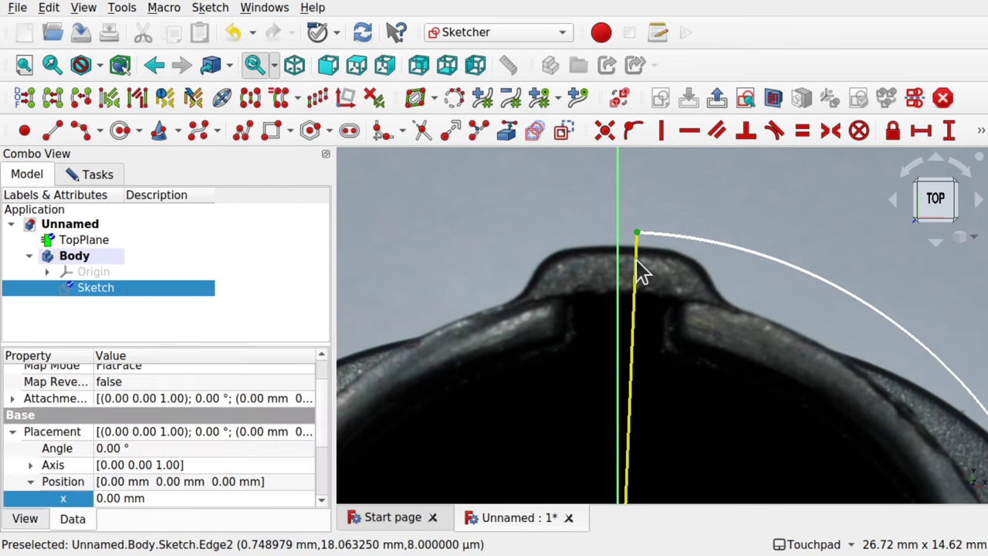
click(660, 133)
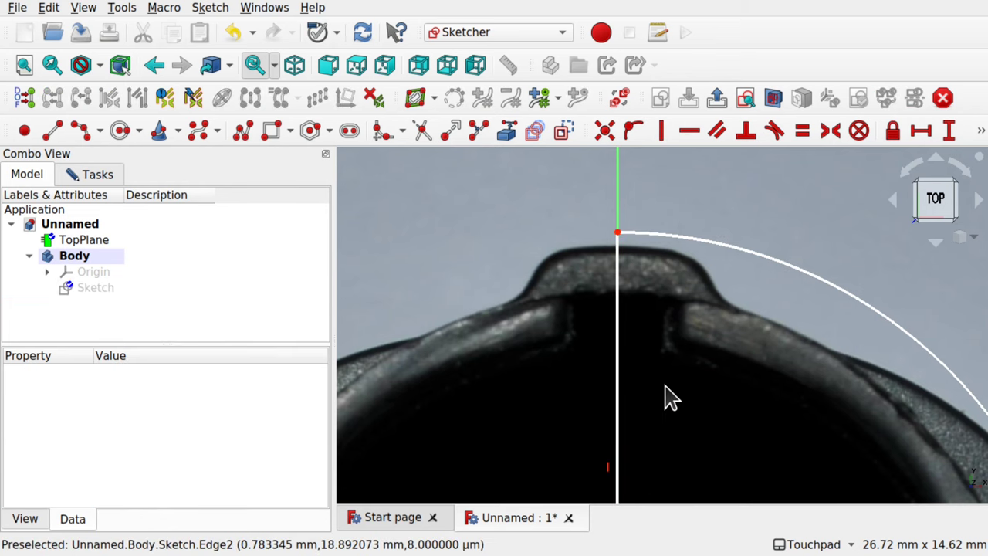
Delete the constraint holding the other line's outer end on the X axis, constrain that line horizontal, and show the sketch's solver status.
scroll(668, 390, down, 4)
scroll(669, 378, down, 3)
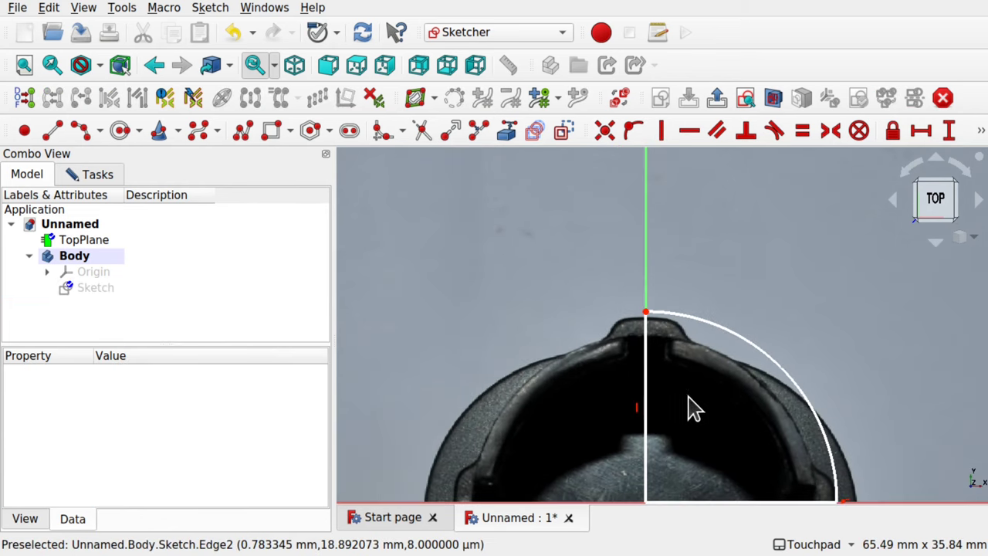
middle_drag(691, 408, 670, 307)
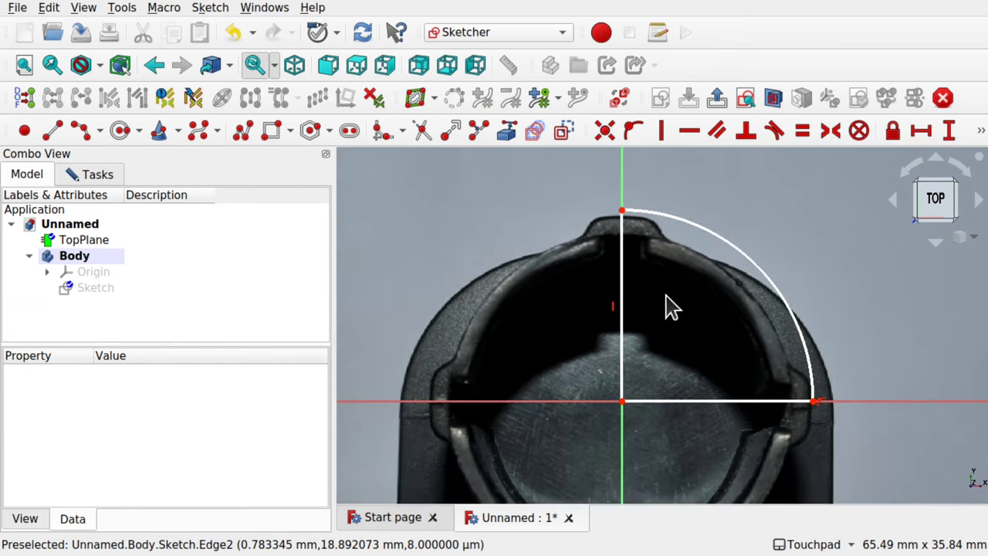
click(826, 410)
click(825, 411)
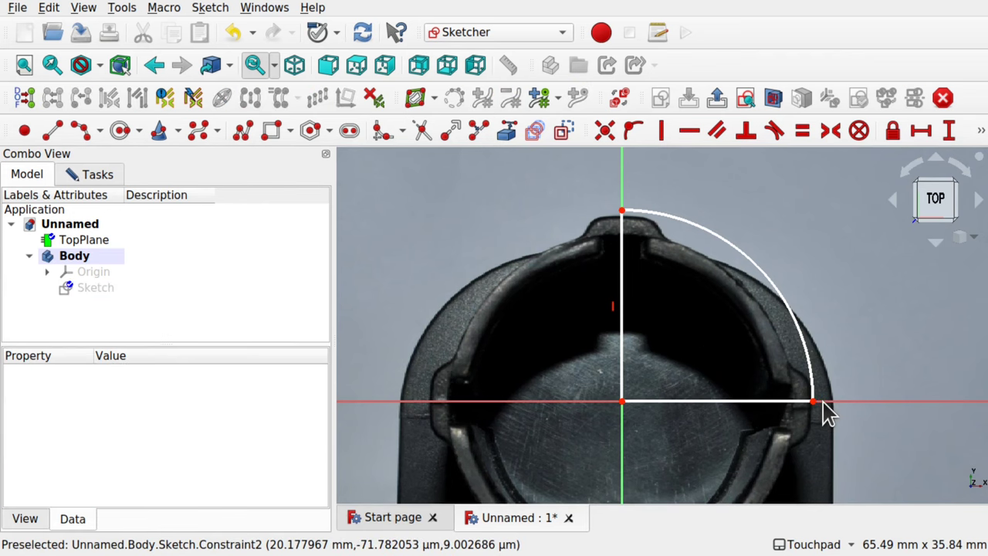
click(774, 414)
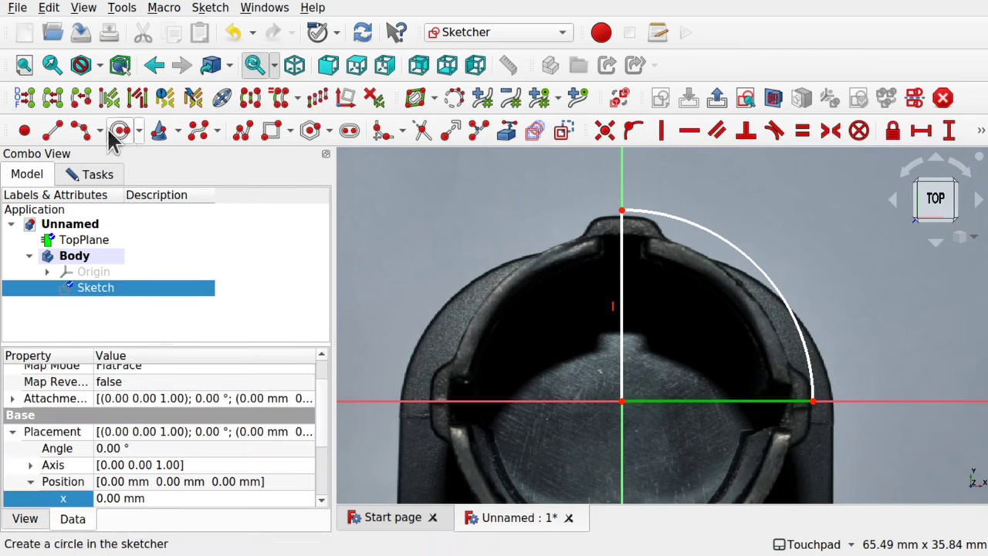
click(689, 131)
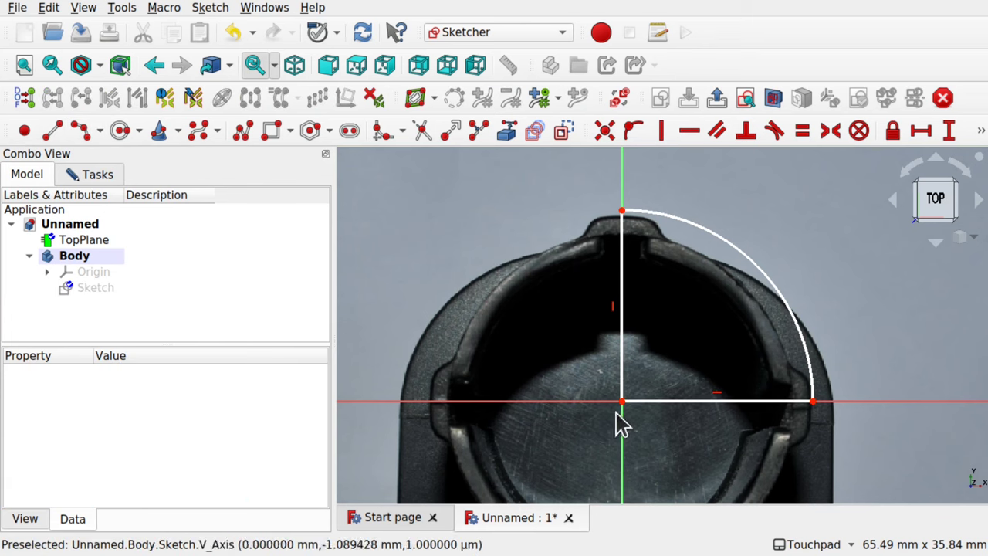
click(88, 174)
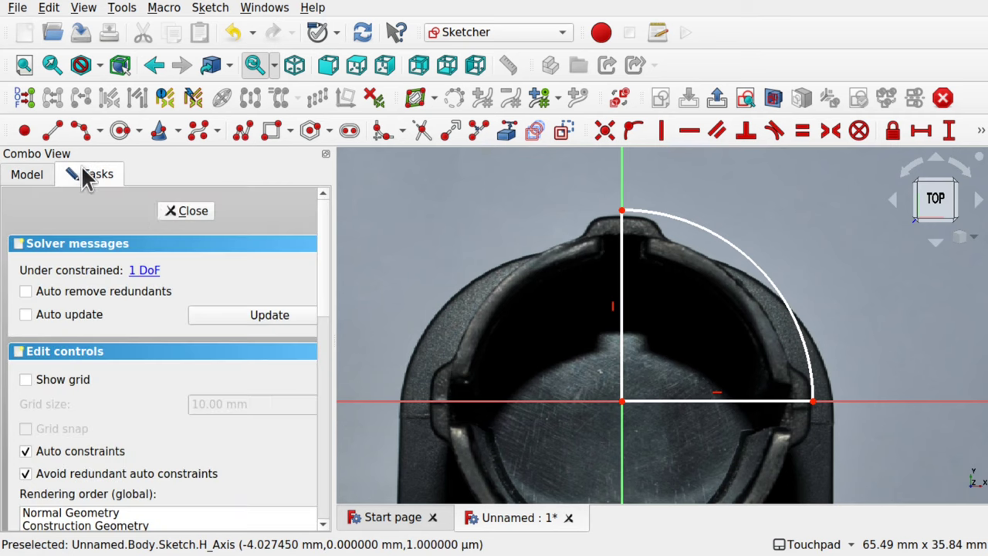
Close the sketch and hide the TopPlane reference photo.
click(186, 211)
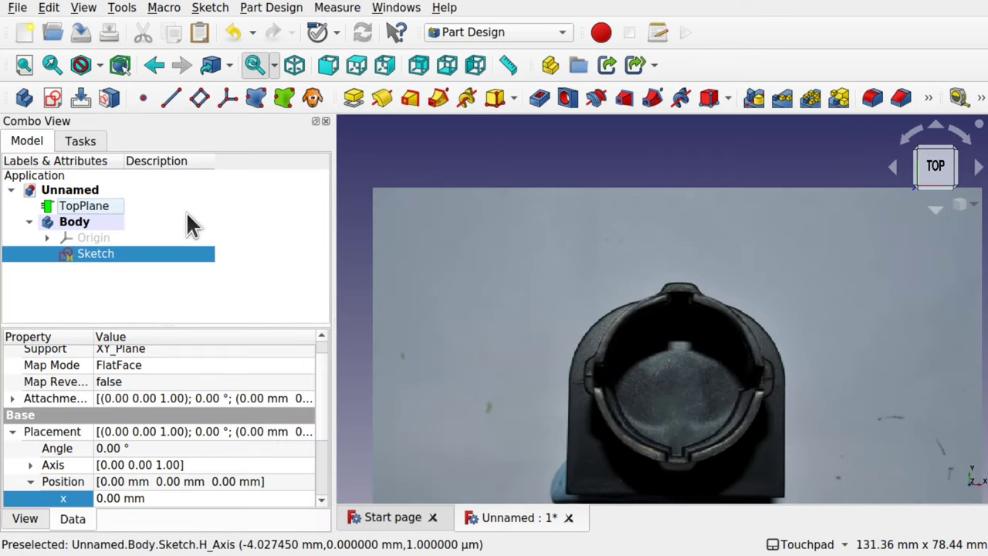
click(74, 211)
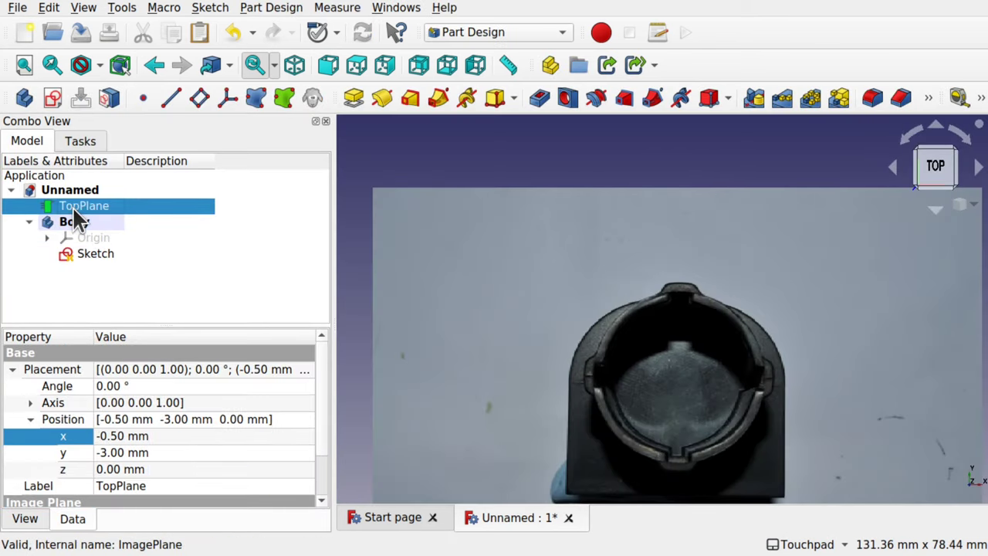
key(space)
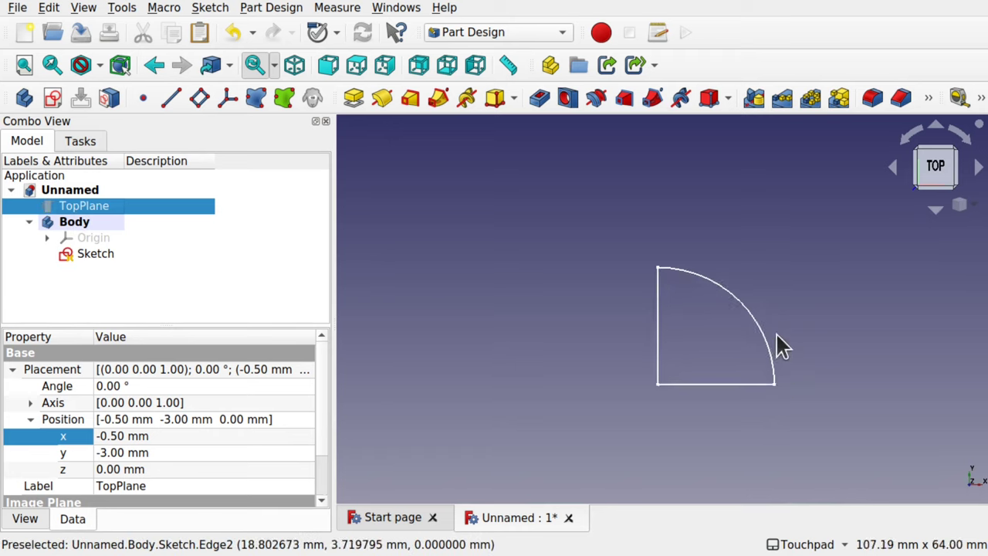
scroll(777, 336, up, 4)
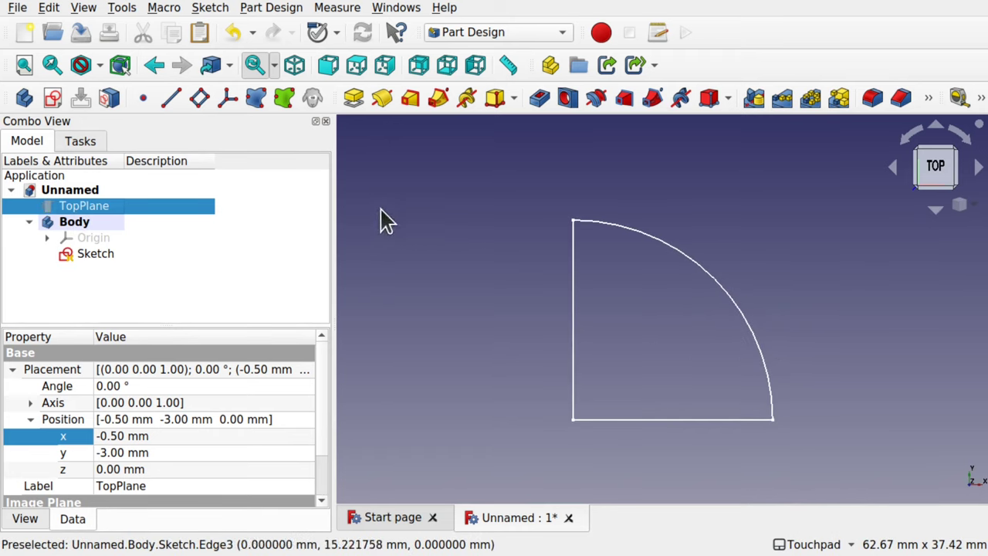
Pad the quarter-circle sketch by 10 mm along the sketch normal.
click(91, 254)
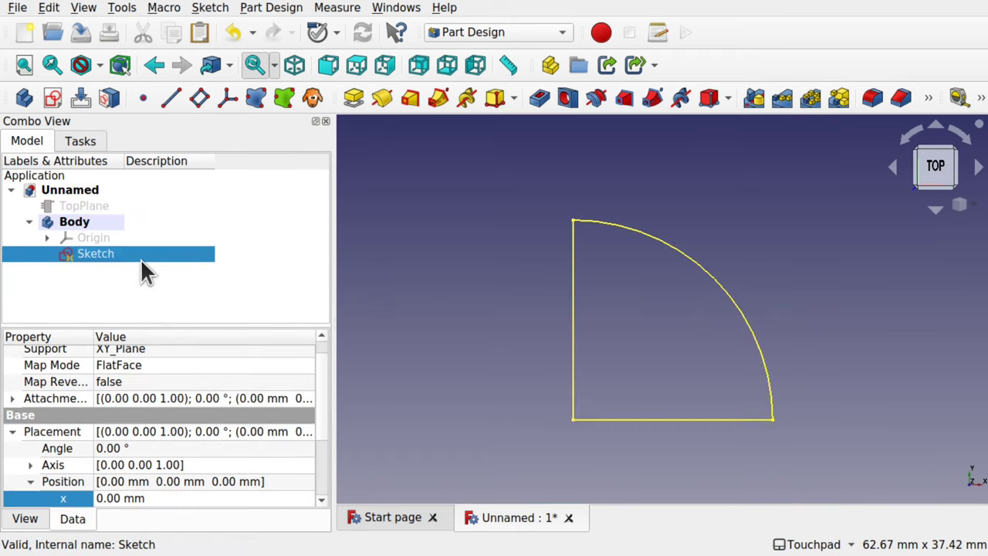
click(357, 98)
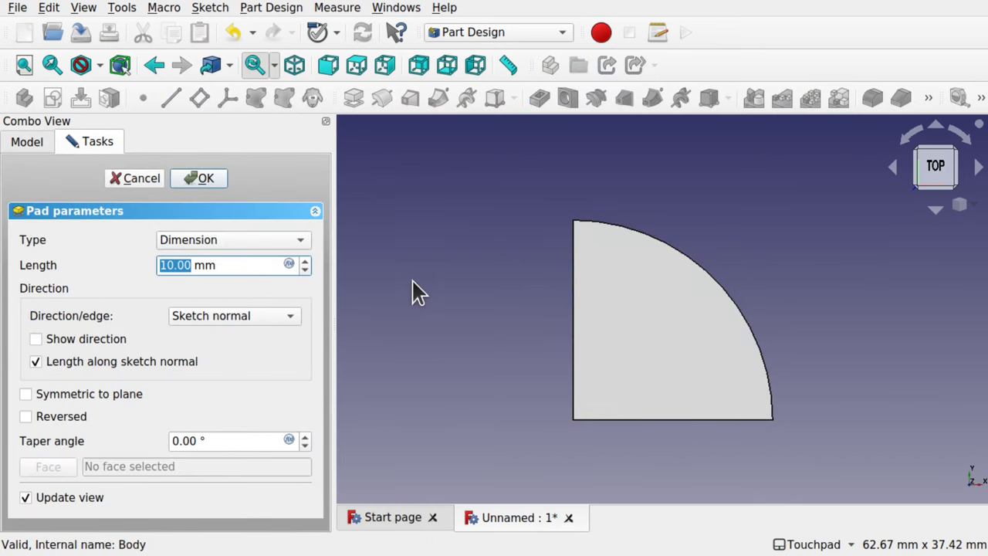
click(198, 179)
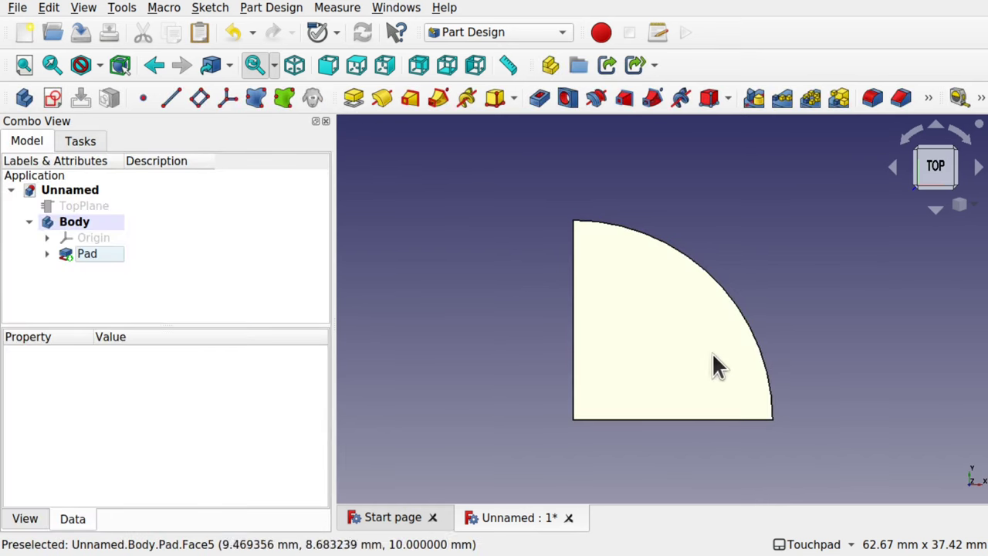
Create a polar pattern of the Pad about the normal sketch axis, with 4 occurrences over 360°.
middle_drag(700, 365, 717, 341)
scroll(719, 333, down, 2)
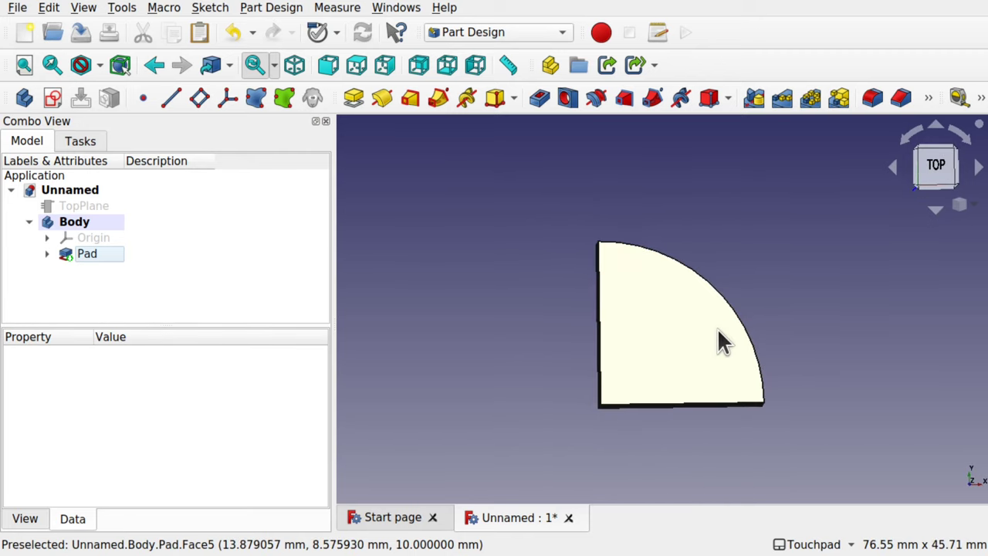
click(98, 256)
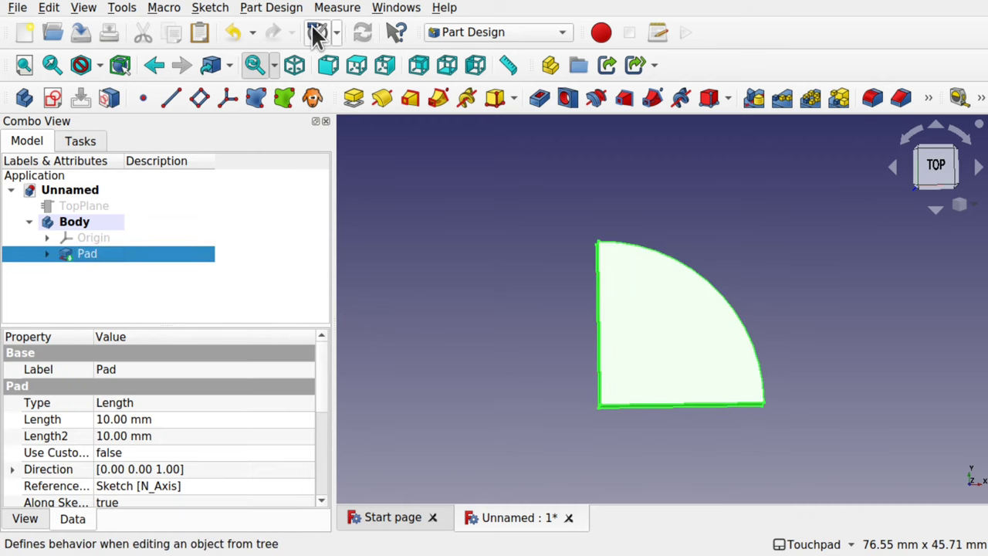
click(282, 9)
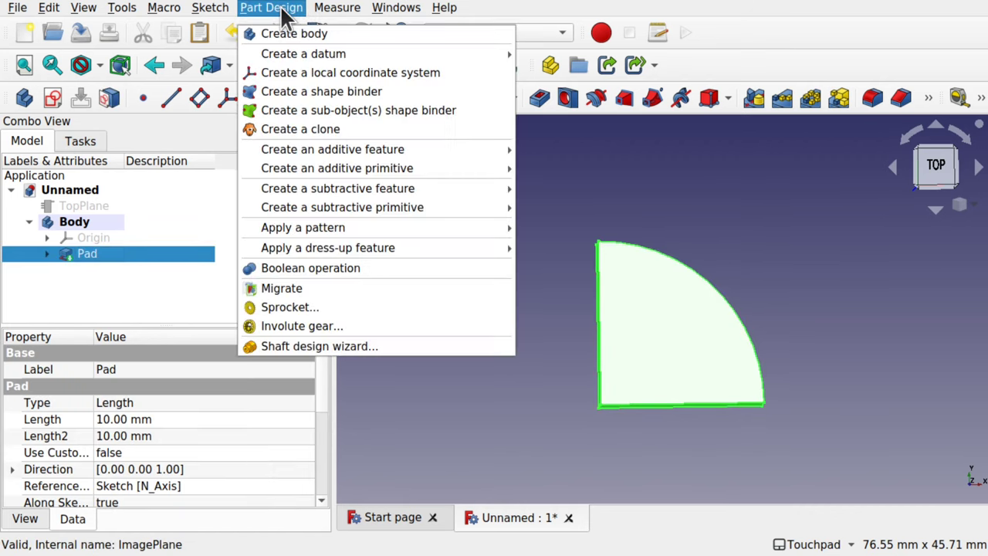
mouse_move(384, 234)
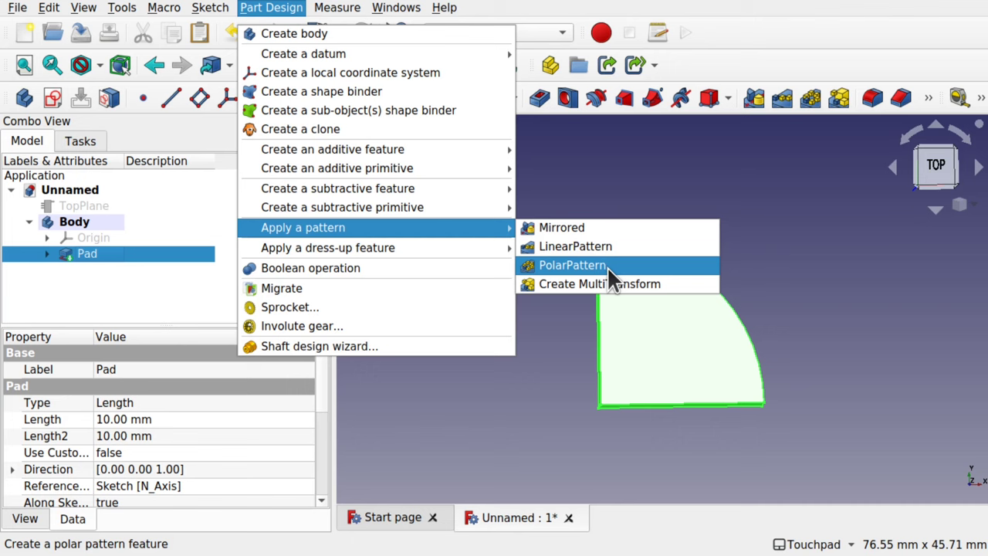
click(569, 265)
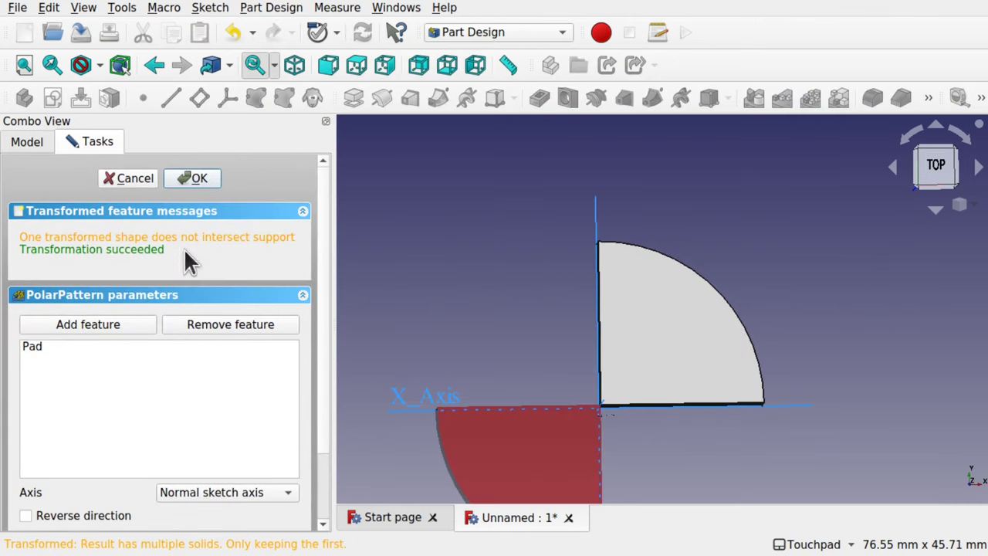
scroll(594, 387, down, 2)
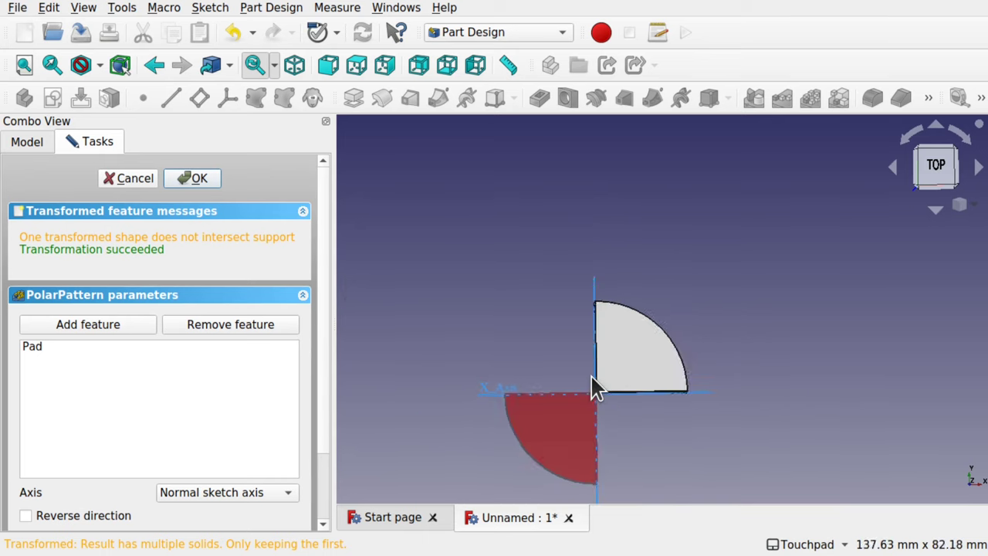
middle_drag(595, 393, 633, 379)
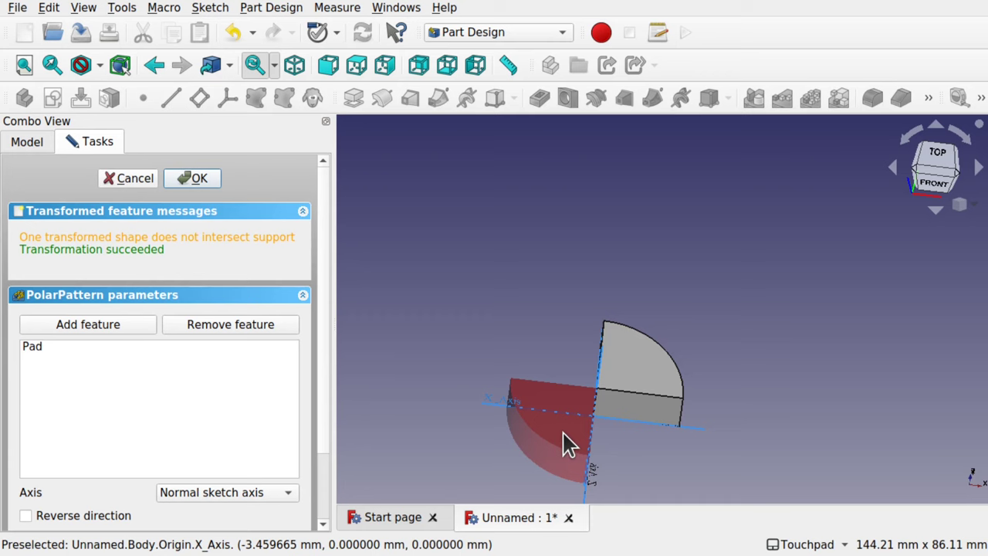
middle_drag(567, 444, 636, 441)
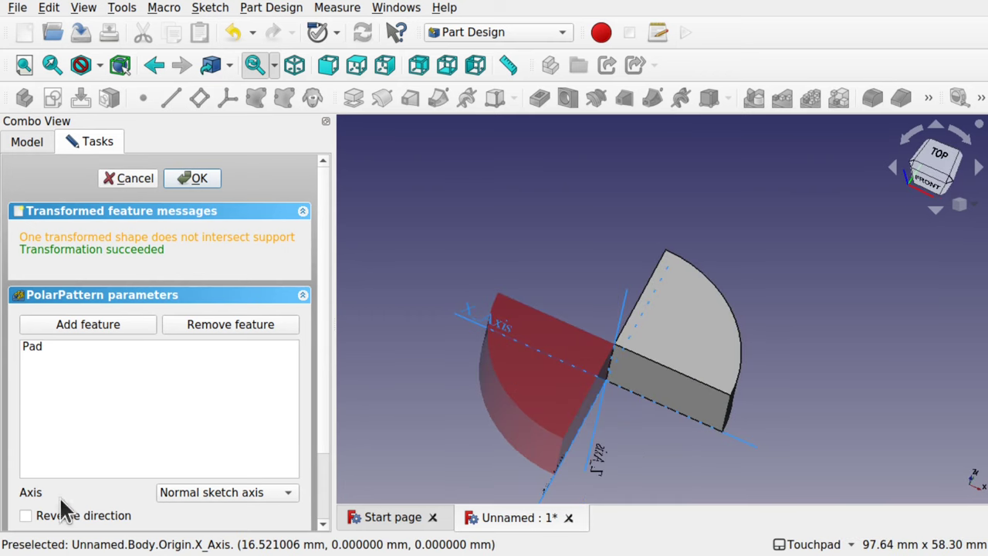
drag(319, 383, 326, 477)
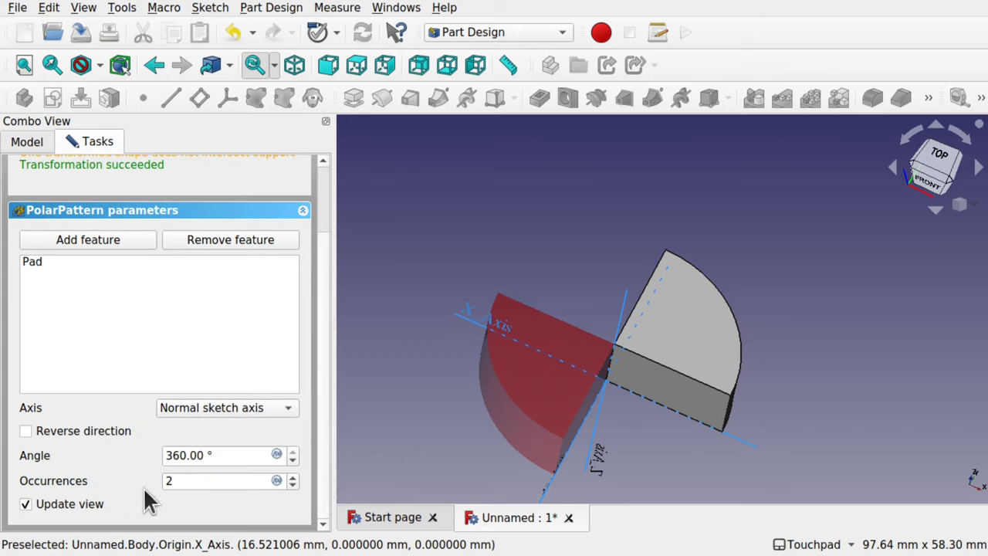
click(294, 476)
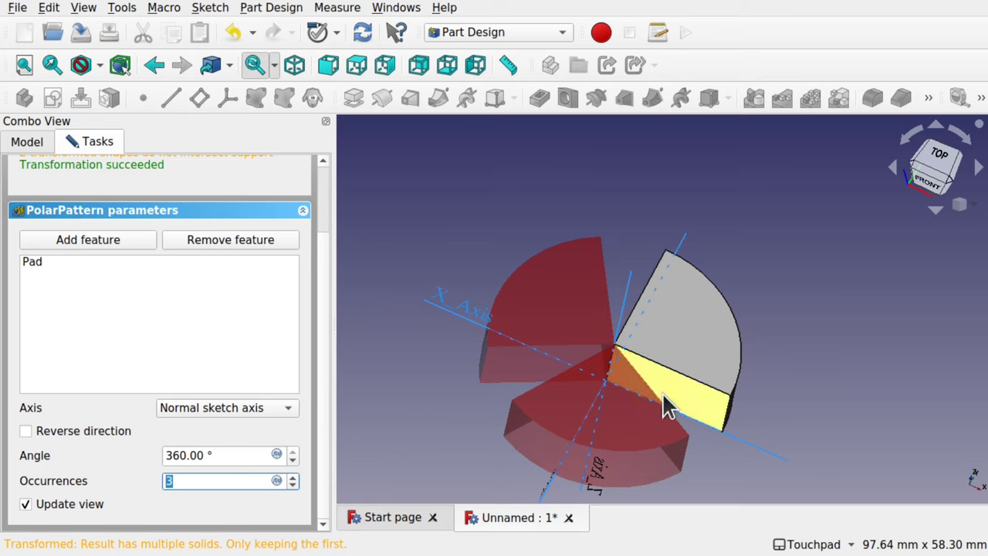
click(292, 476)
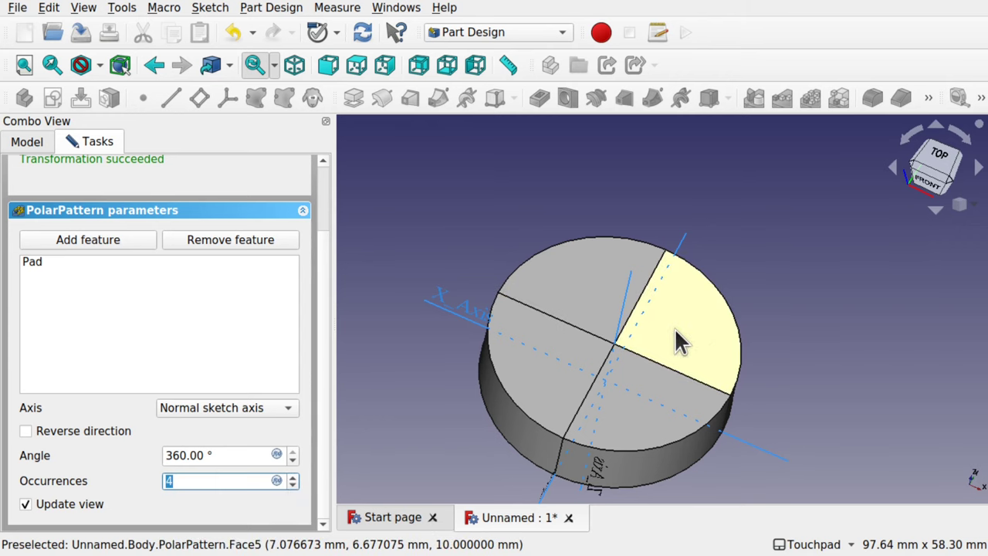
Try the vertical sketch axis and the horizontal sketch axis as the polar pattern's rotation axis.
alt+drag(618, 393, 479, 371)
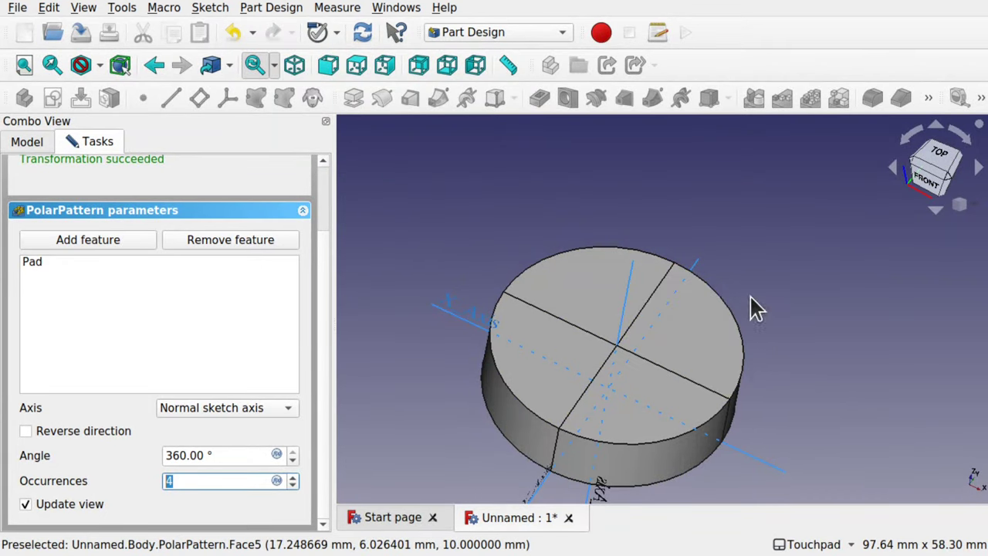
click(942, 158)
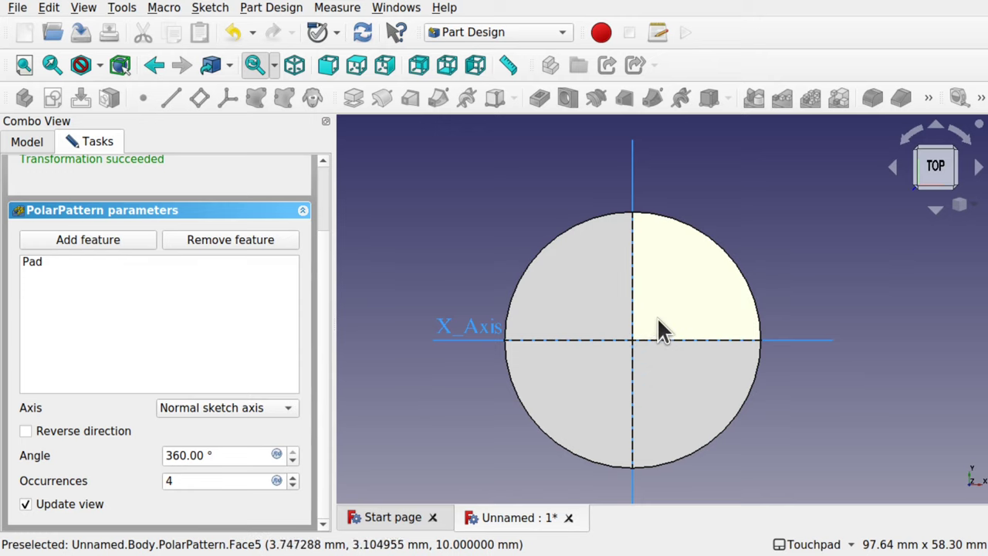
click(224, 412)
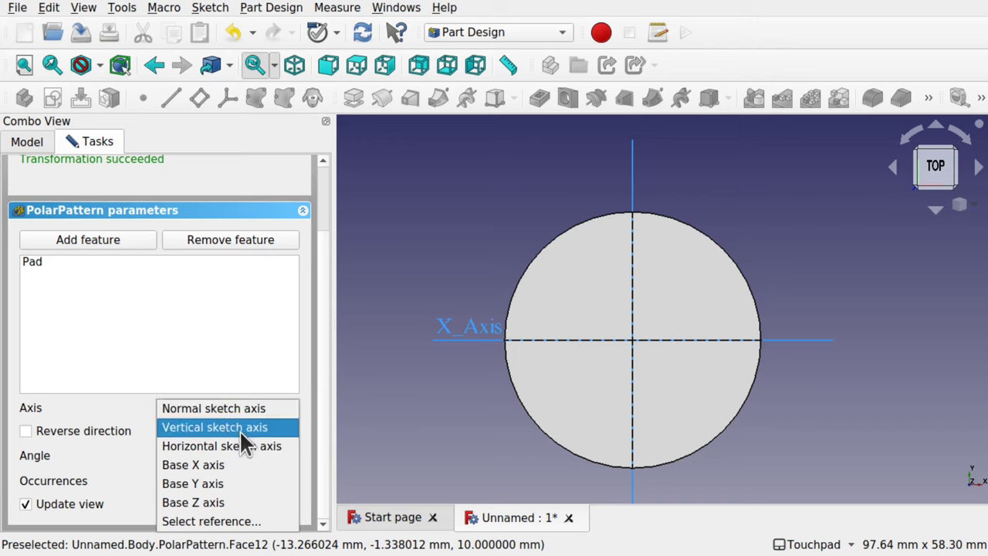
click(240, 433)
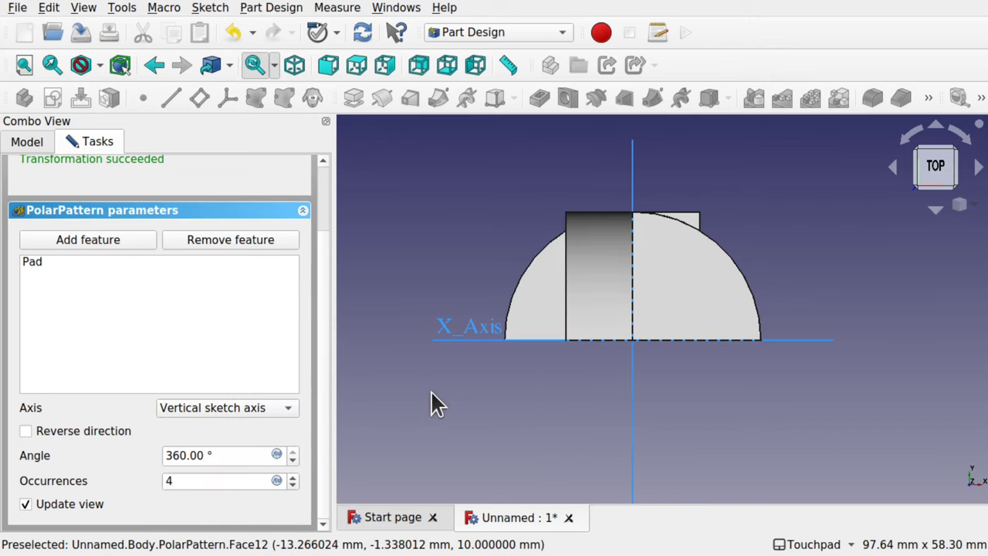
middle_drag(672, 227, 655, 247)
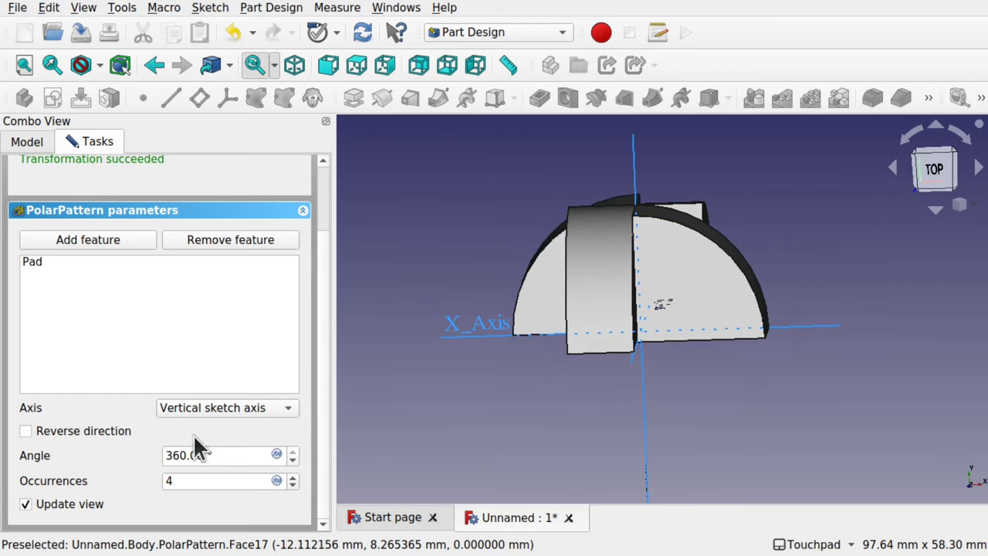
click(242, 417)
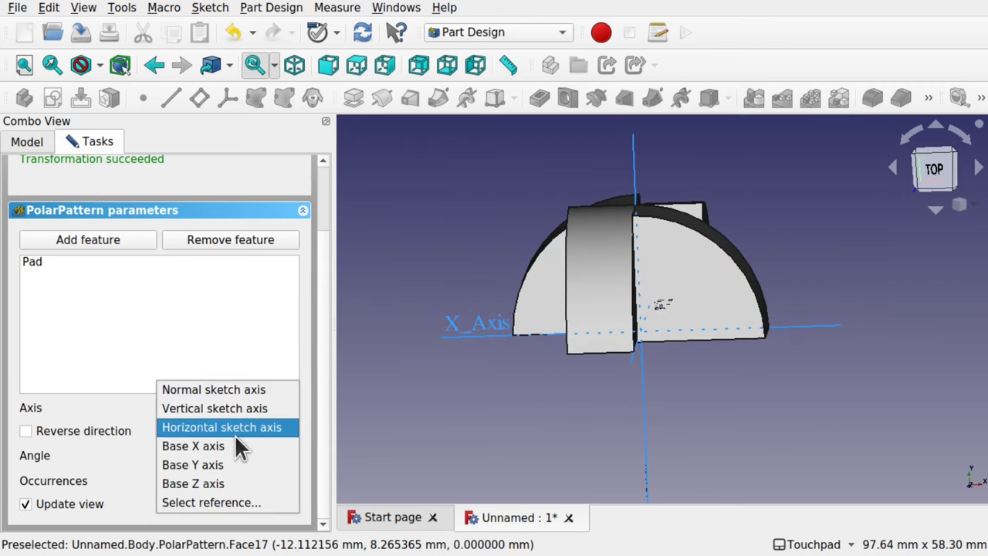
click(238, 427)
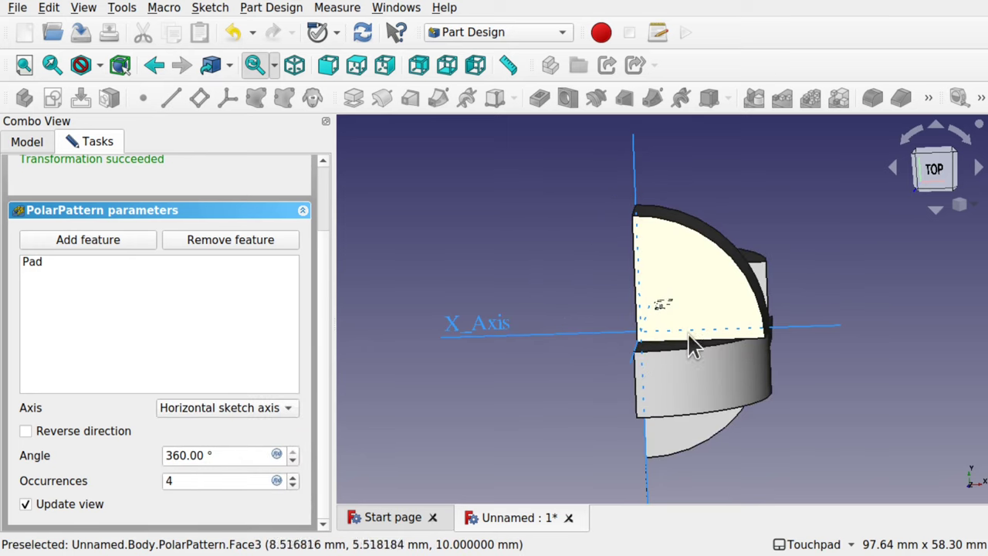
Try the Base X axis and the Base Y axis as the polar pattern's rotation axis.
click(211, 409)
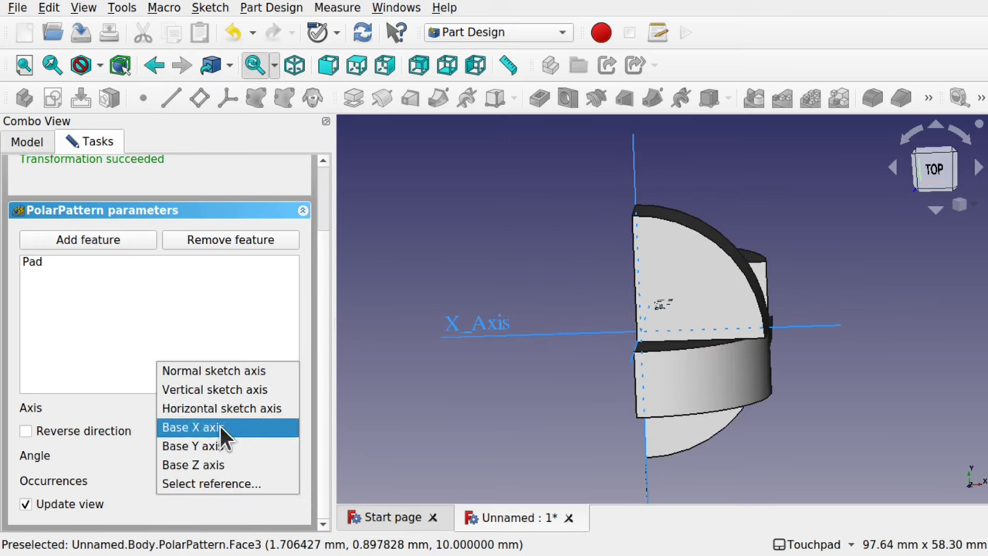
click(221, 426)
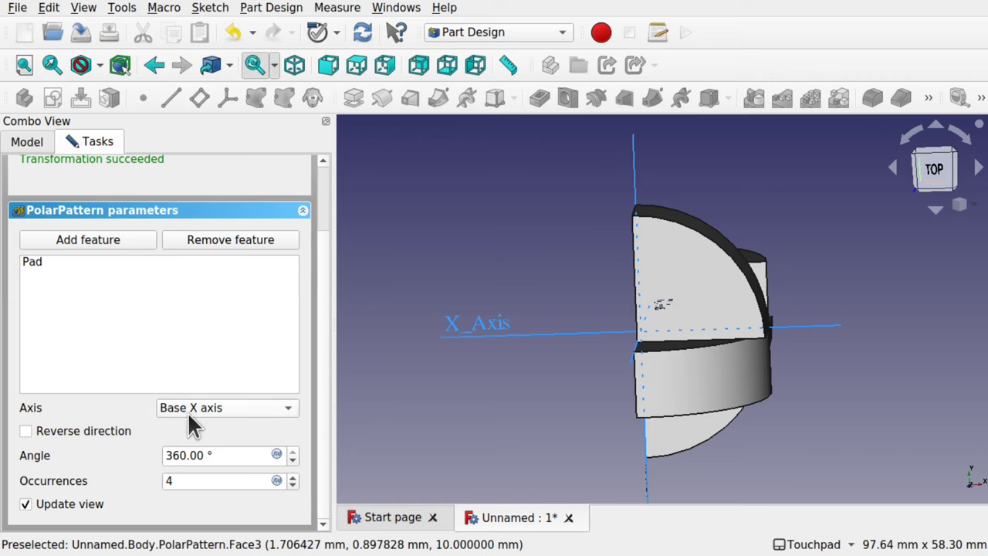
click(220, 409)
click(192, 430)
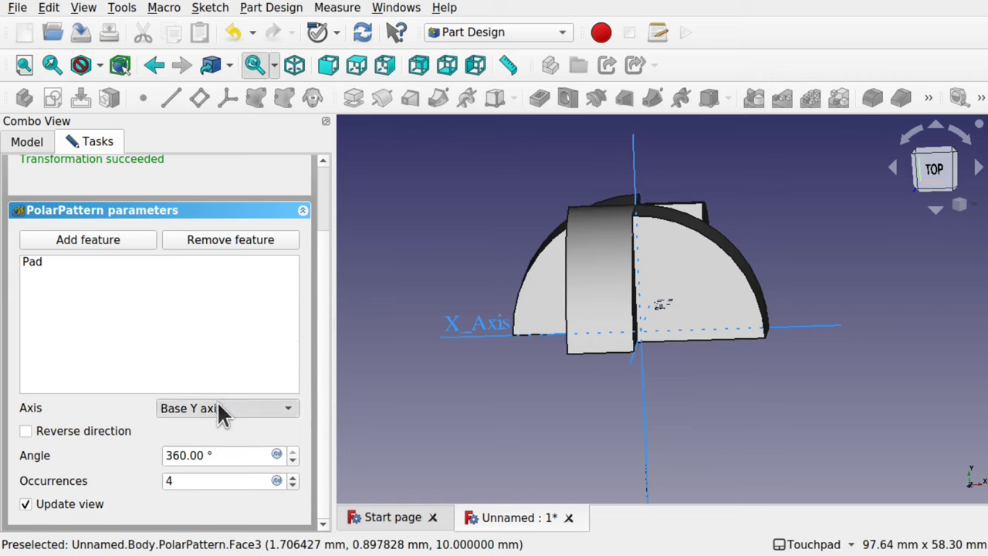
Set the polar pattern's axis to Base Z axis, inspect the disc from several angles, and accept the pattern.
click(220, 408)
click(215, 427)
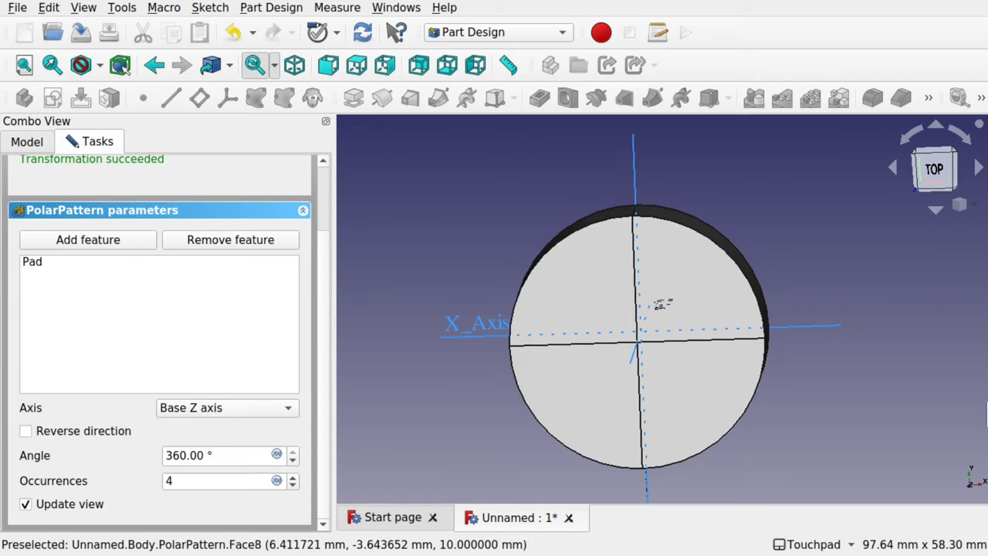
alt+drag(753, 483, 710, 425)
shift+drag(639, 399, 624, 260)
alt+drag(684, 356, 780, 441)
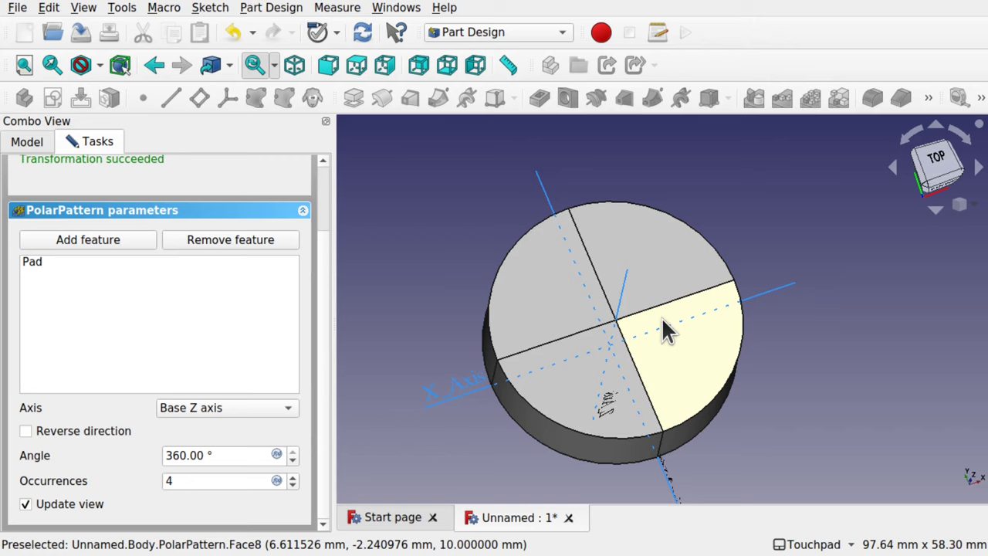
scroll(325, 184, up, 2)
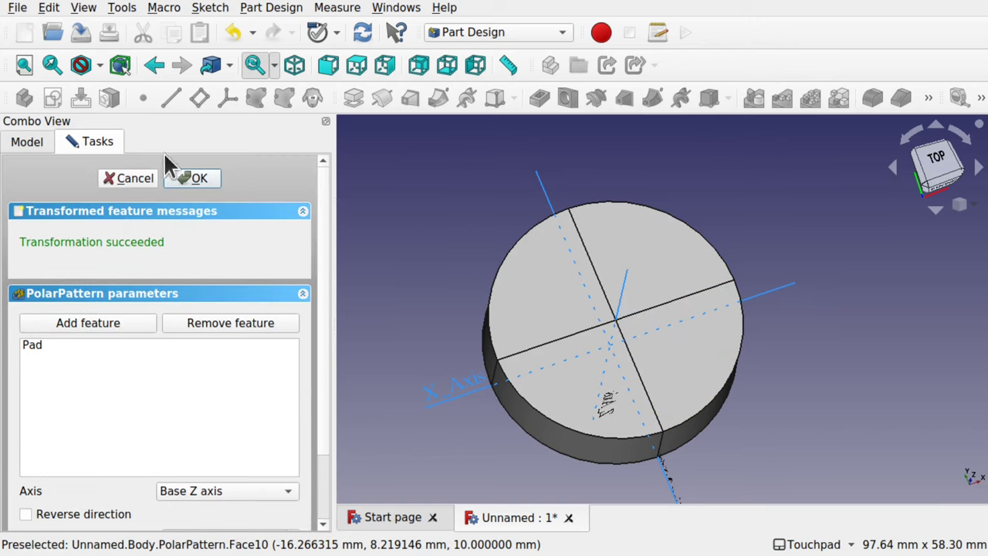
click(194, 178)
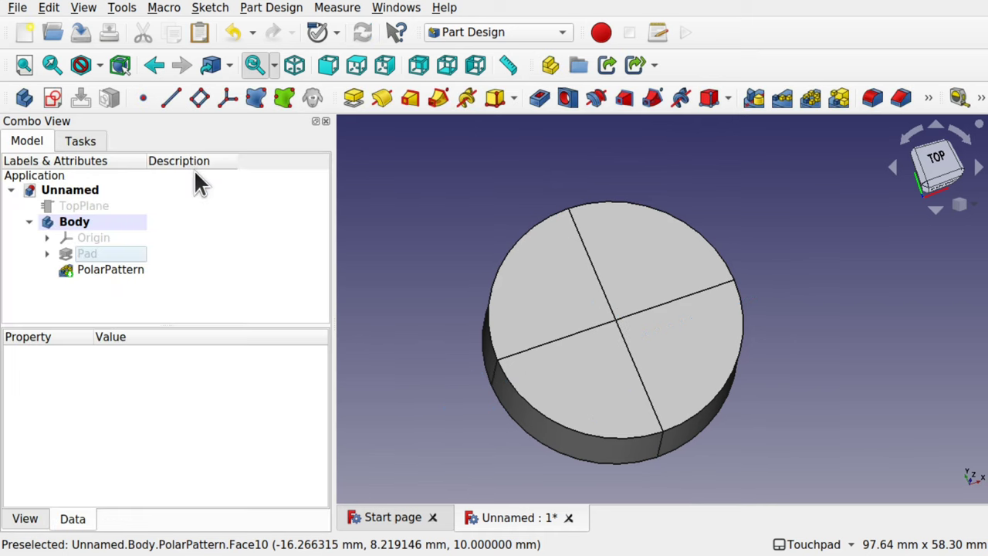
Delete the polar pattern from the body and select the quarter-circle pad.
click(120, 272)
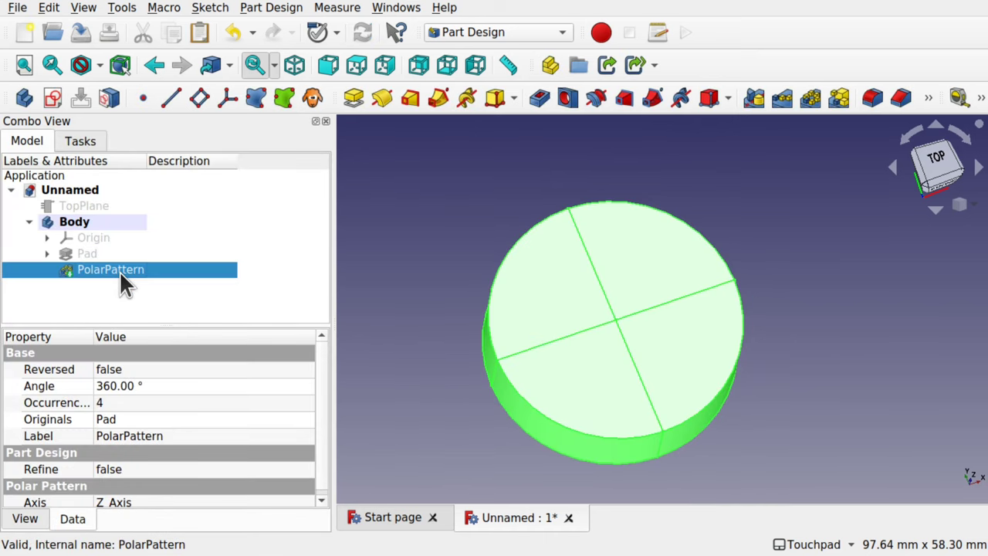
key(Delete)
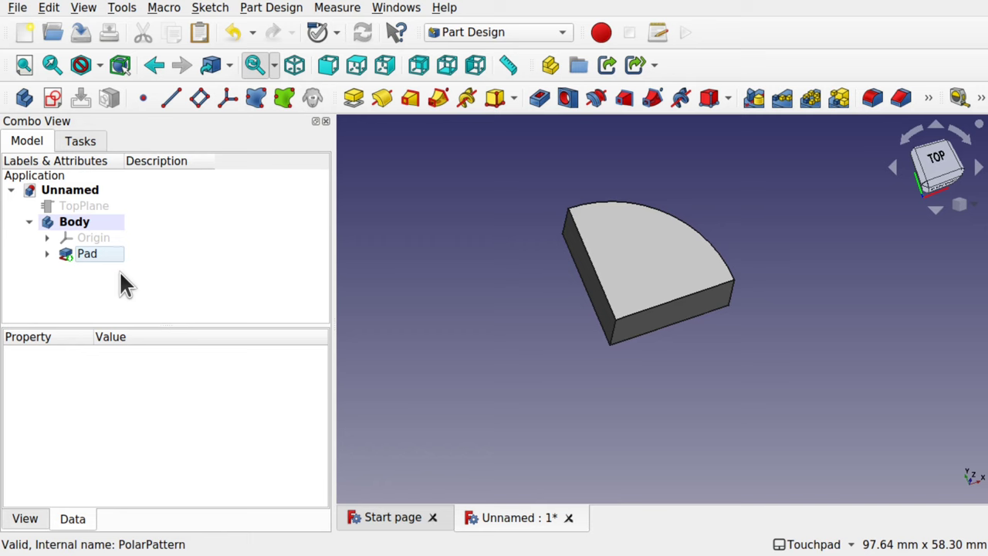
click(77, 258)
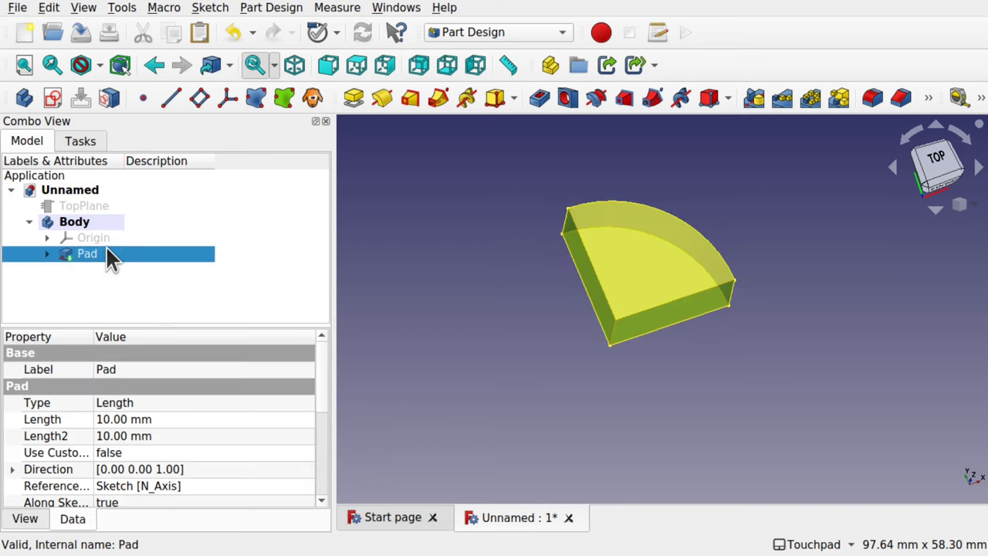
Delete the pad and open its quarter-circle sketch for editing over the visible TopPlane photo.
key(Delete)
double_click(90, 254)
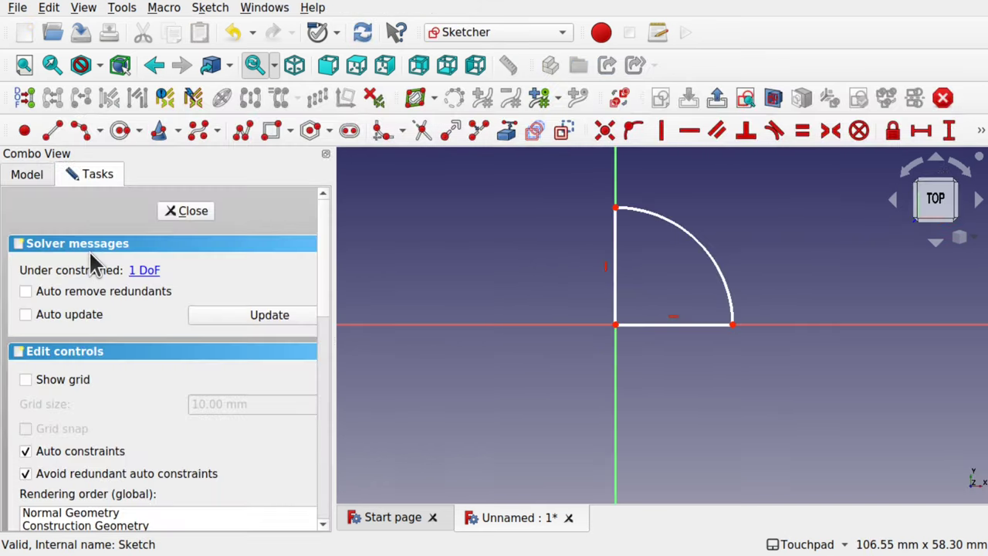
click(23, 176)
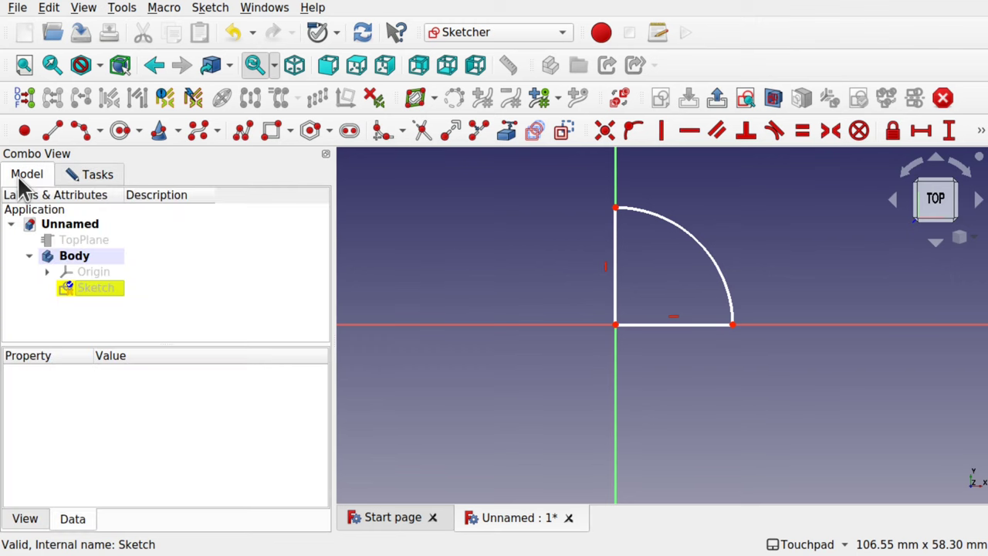
click(93, 240)
key(space)
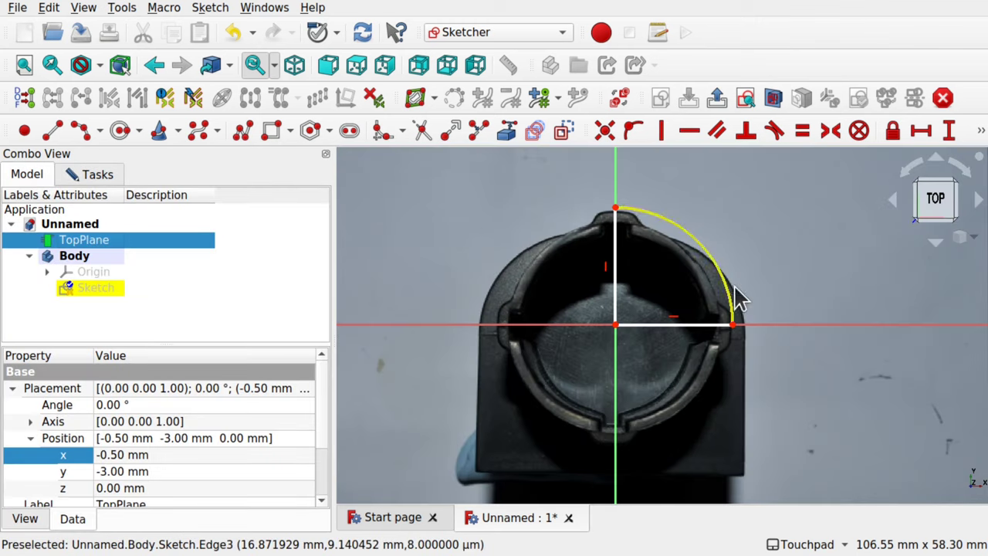
Remove the vertical and horizontal constraints from the quarter circle's straight edges and move both arc endpoints off the sketch axes.
scroll(638, 261, up, 1)
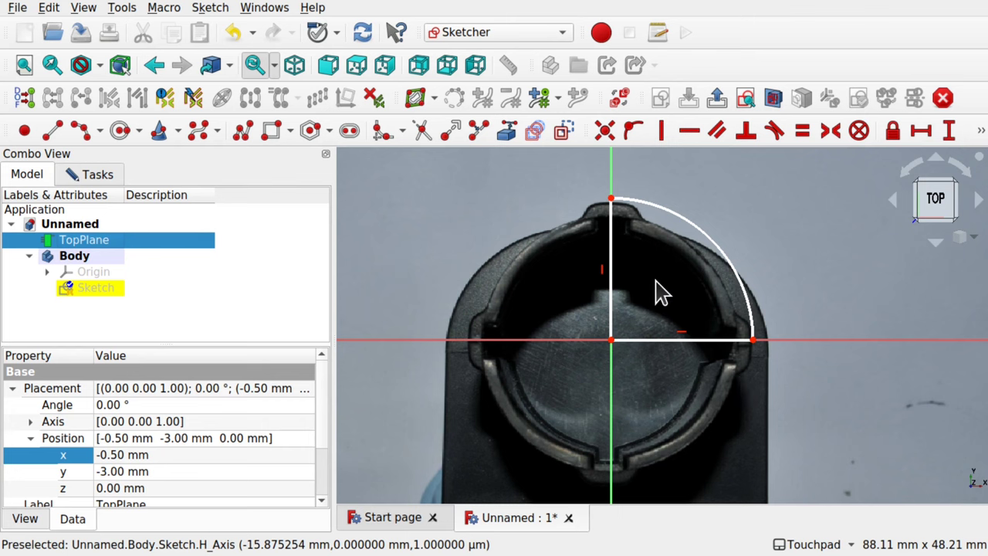
scroll(661, 294, up, 2)
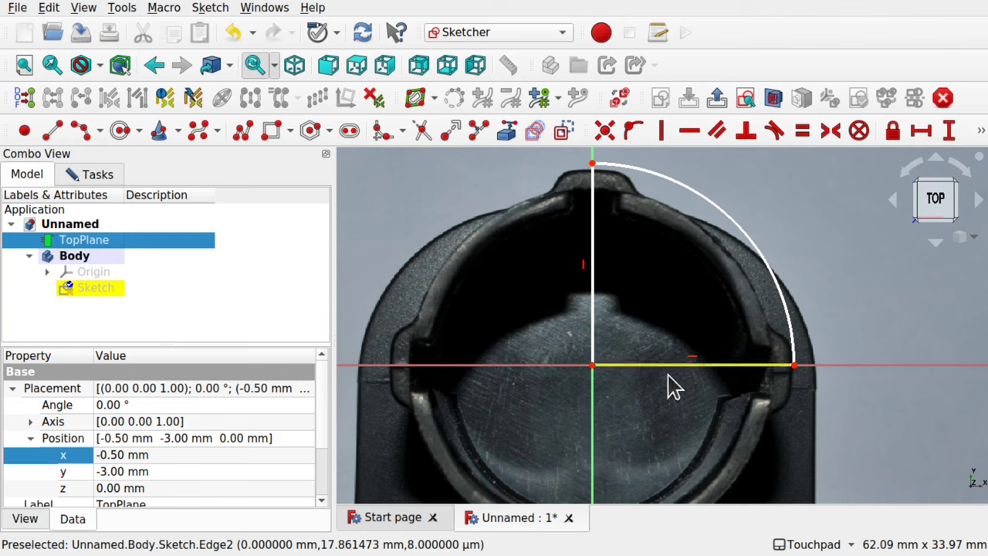
click(583, 265)
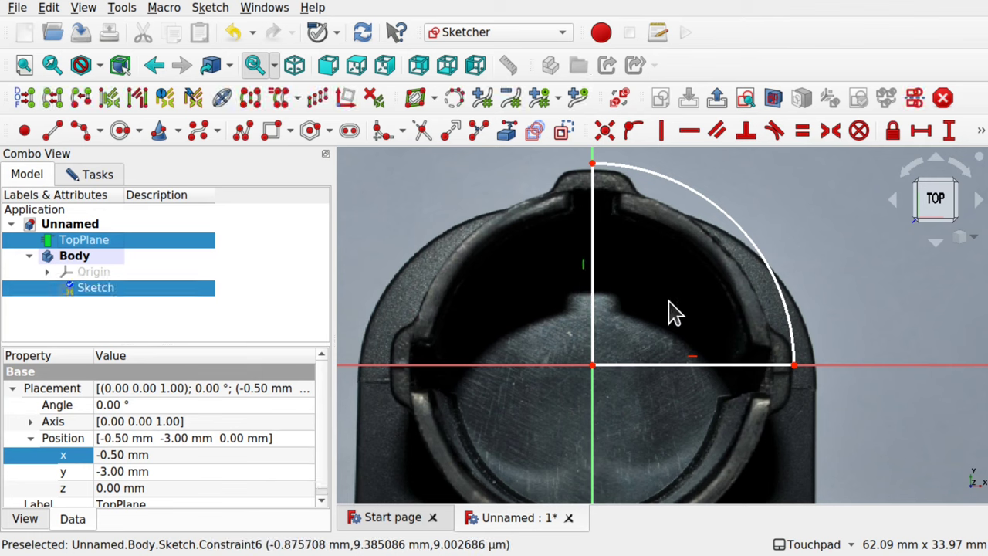
click(670, 313)
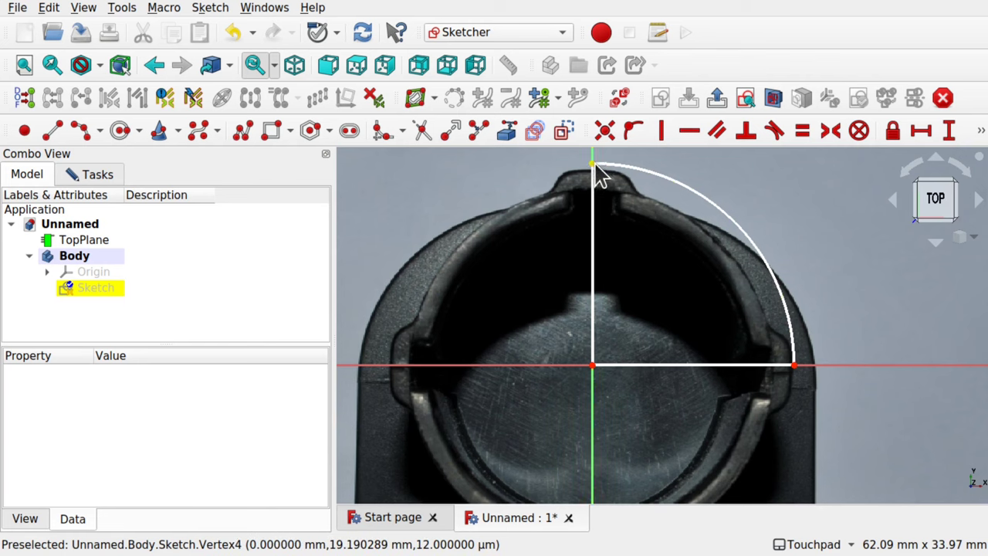
drag(592, 164, 547, 169)
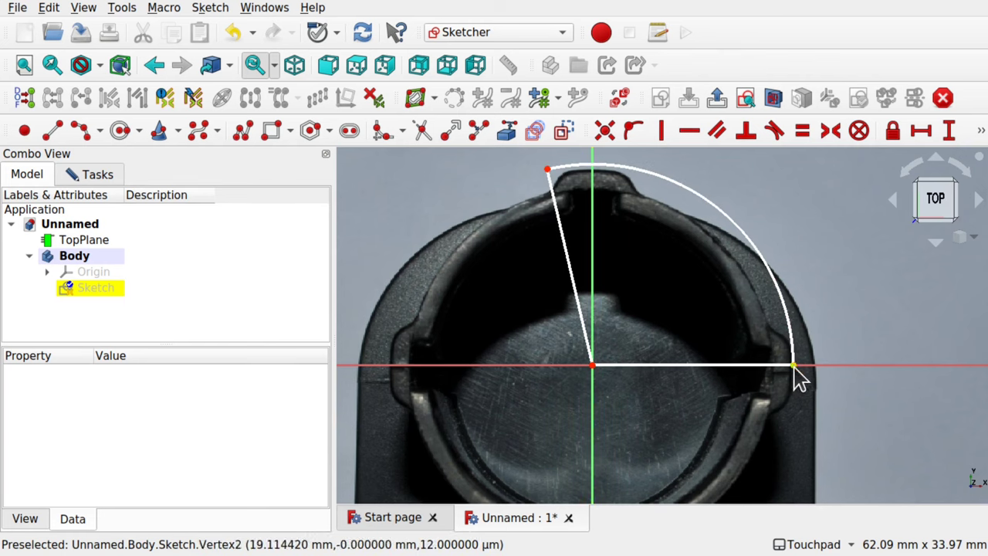
drag(801, 376, 797, 349)
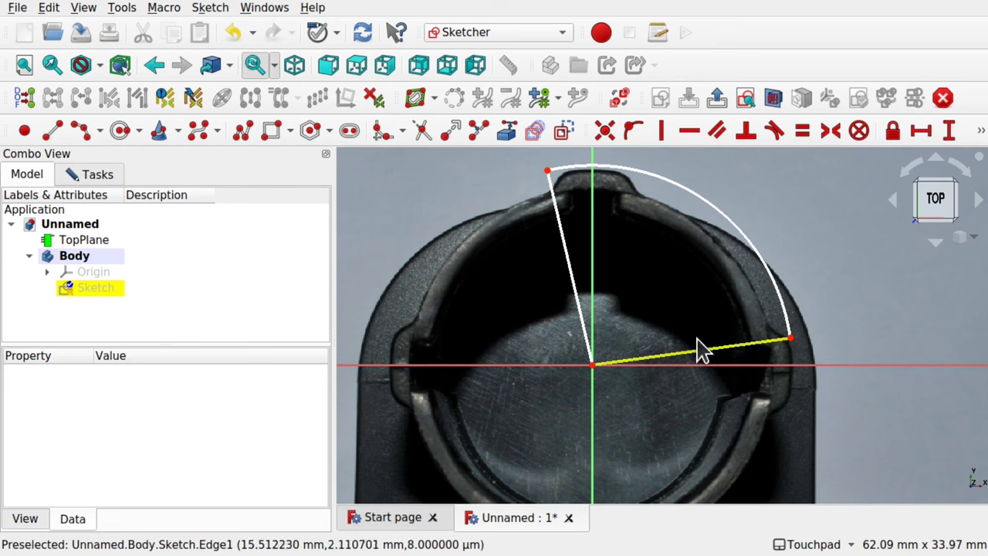
Constrain the angle between the two straight edges to 90° and rotate the quarter circle about the origin.
click(580, 318)
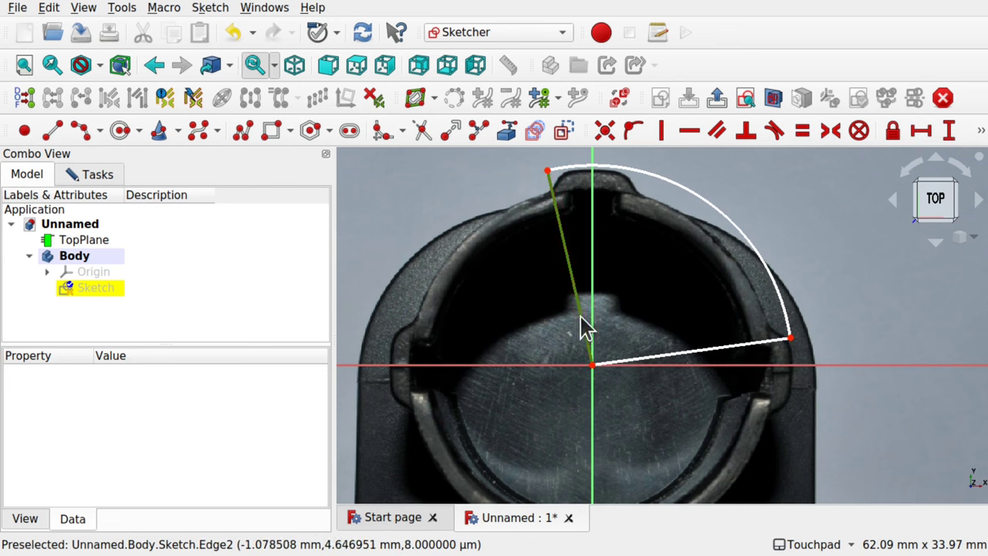
click(657, 364)
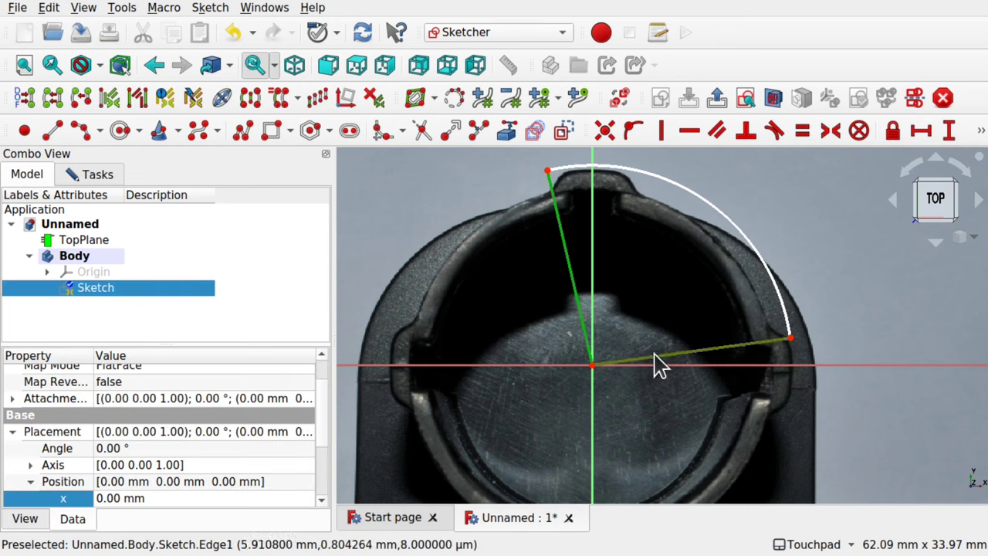
click(981, 132)
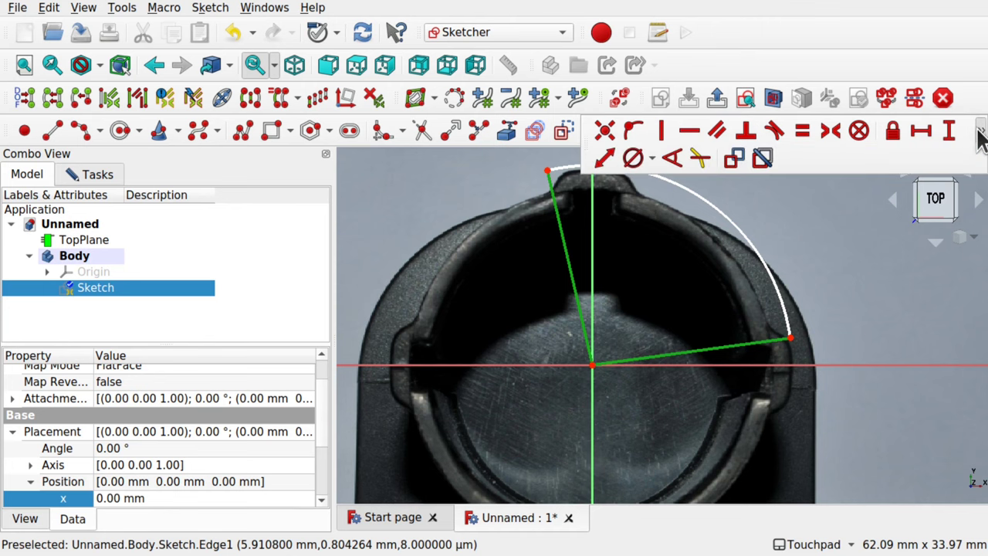
click(669, 163)
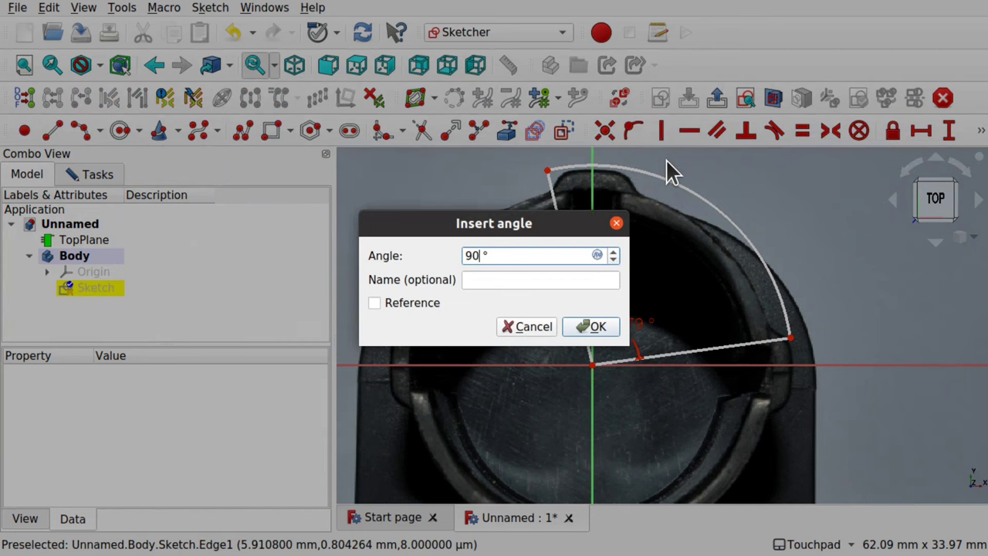
text(90)
key(Return)
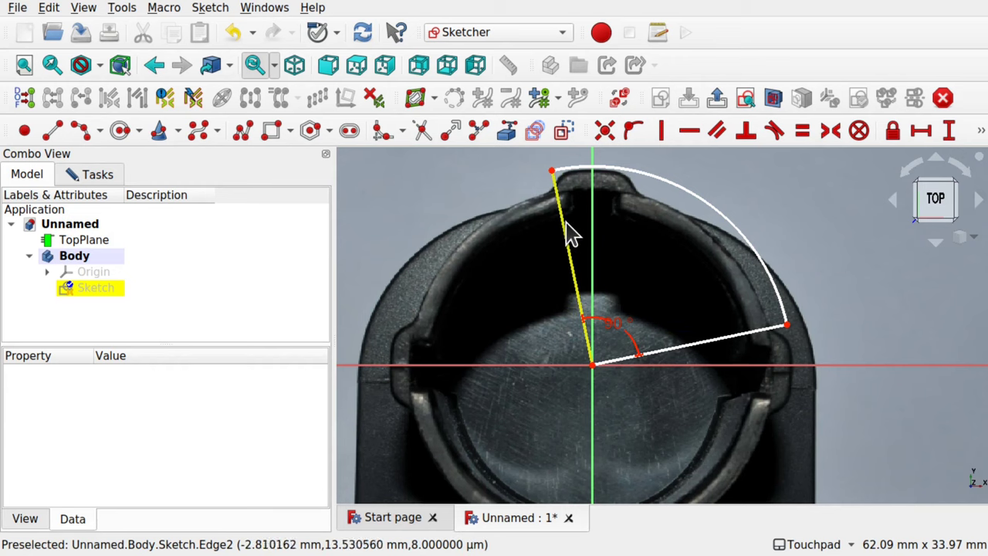
drag(572, 231, 555, 237)
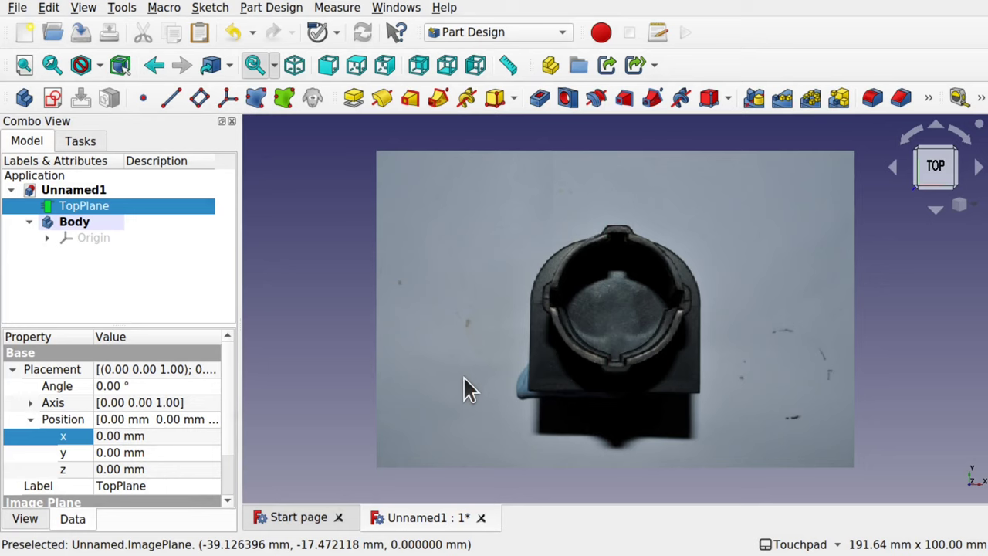
Create a new sketch on the XY plane in the Body of the Unnamed1 document.
click(74, 222)
click(51, 100)
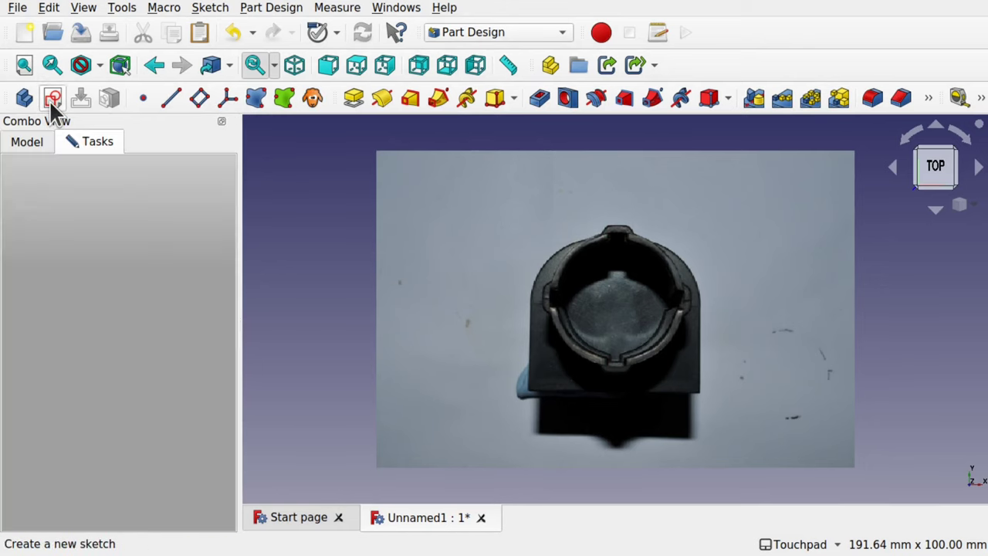
click(62, 238)
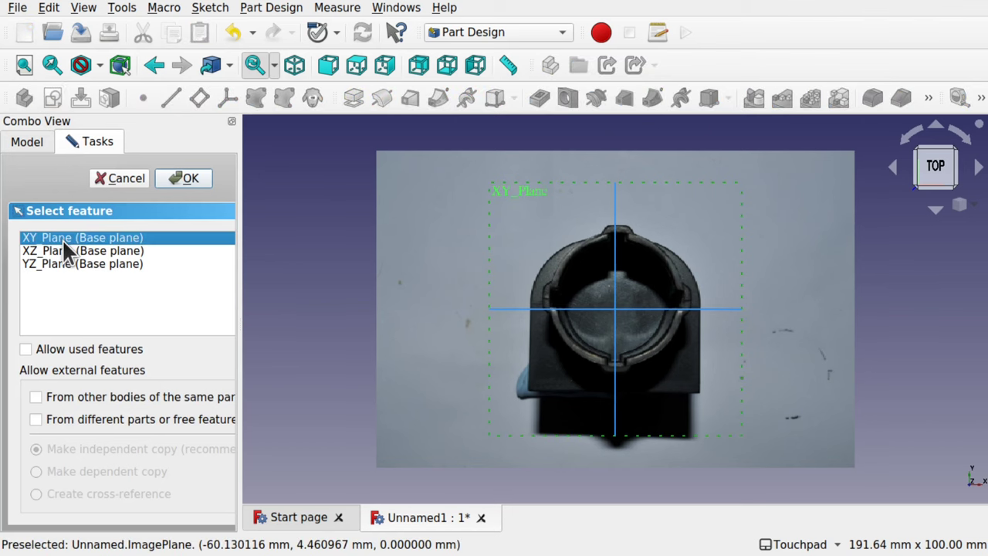
click(188, 180)
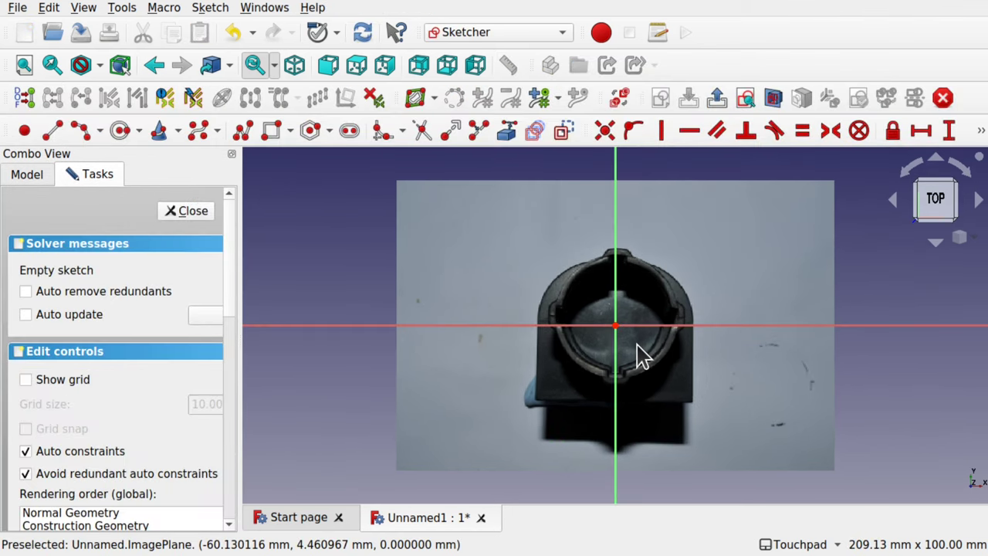
scroll(624, 363, up, 3)
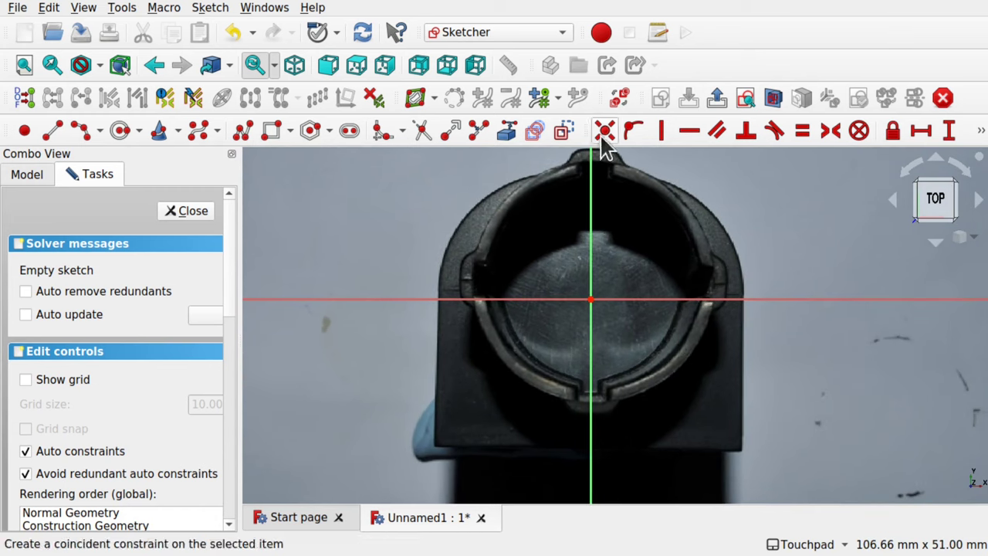
Set the TopPlane image's x position to -0.50 mm to centre the round opening on the vertical axis.
click(27, 175)
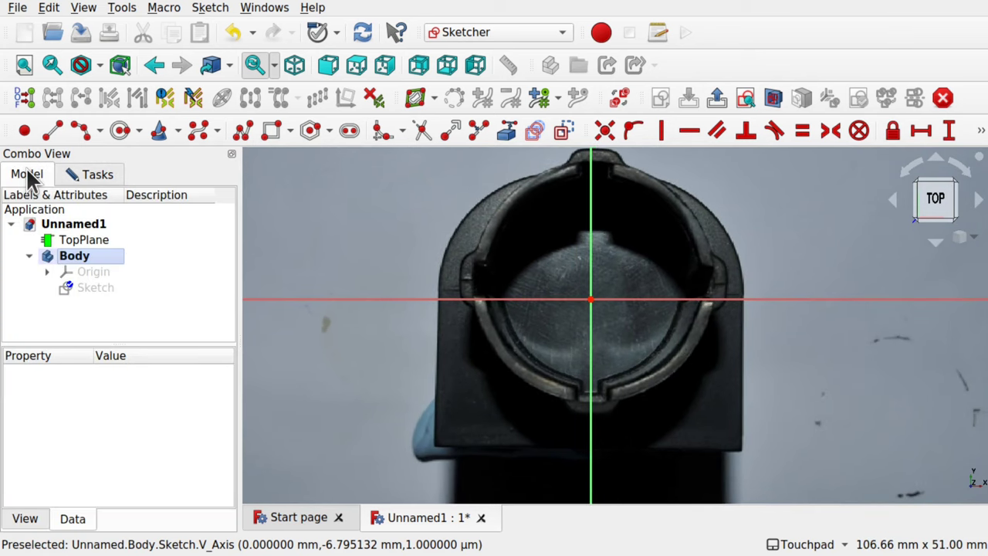
click(91, 236)
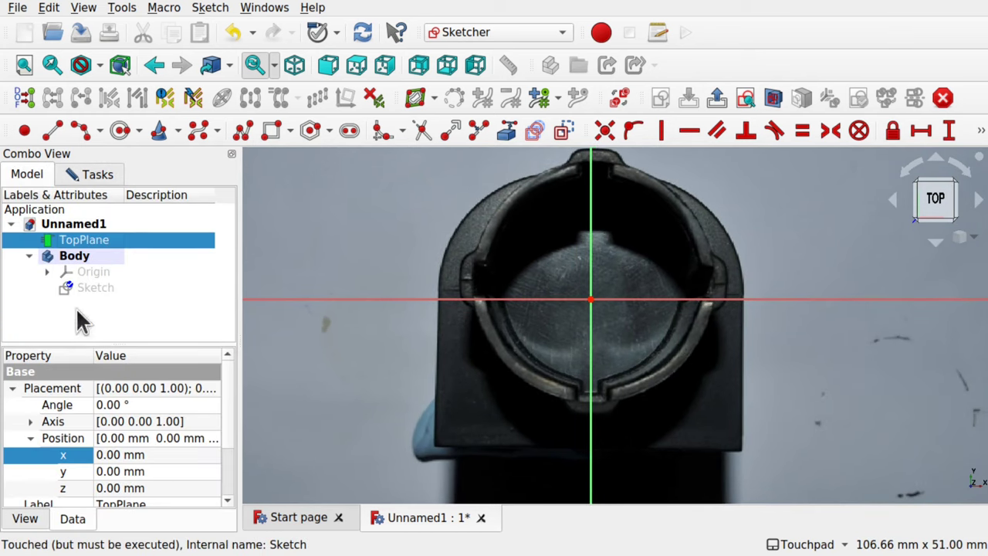
click(157, 456)
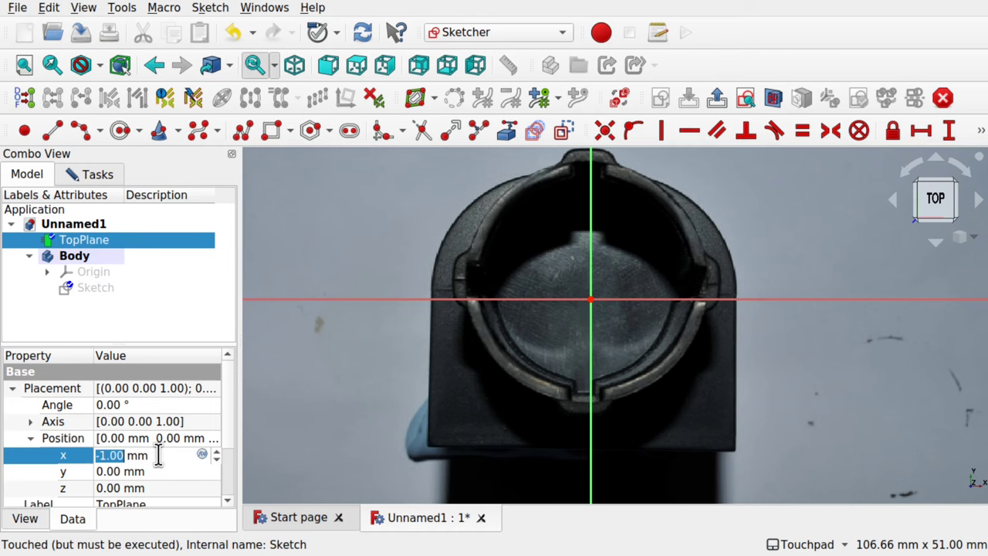
scroll(157, 455, down, 1)
key(Return)
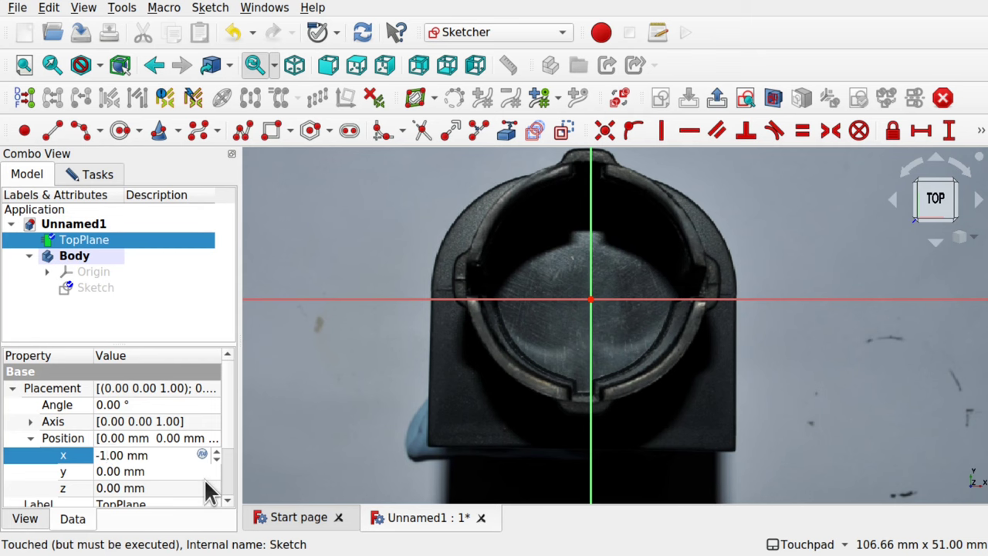
key(BackSpace)
text(0)
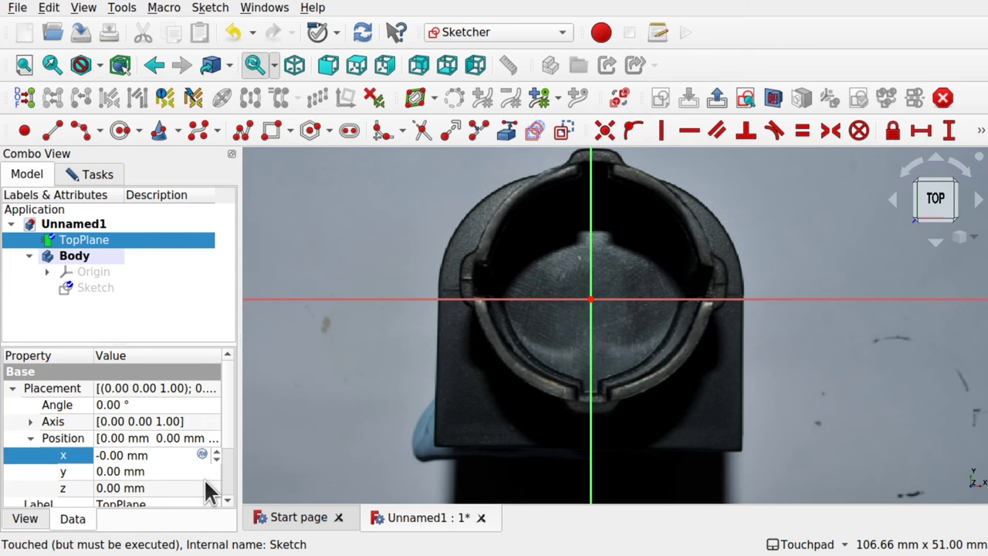
Set the TopPlane image's y position to -3.00 mm to align the opening with the horizontal axis.
click(180, 471)
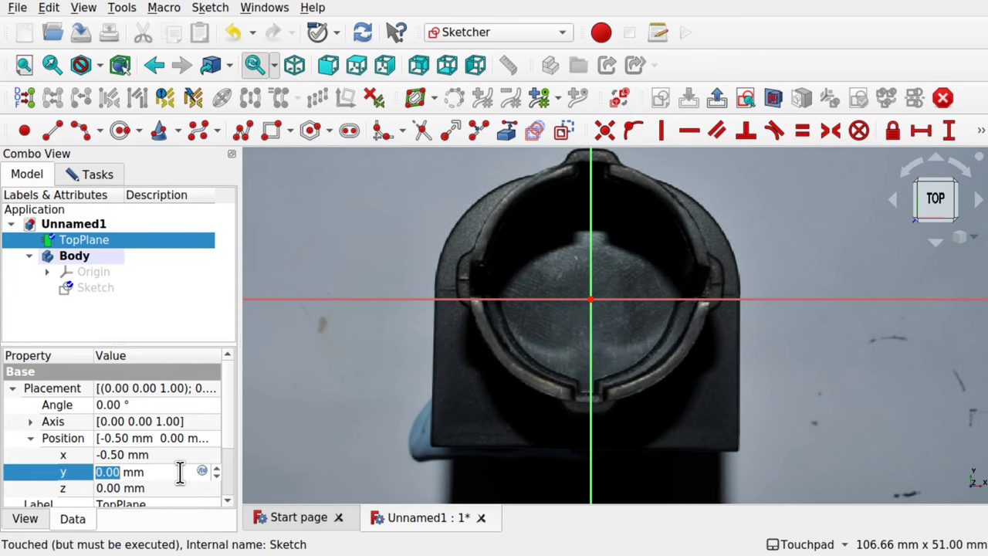
scroll(180, 472, down, 1)
scroll(180, 472, down, 2)
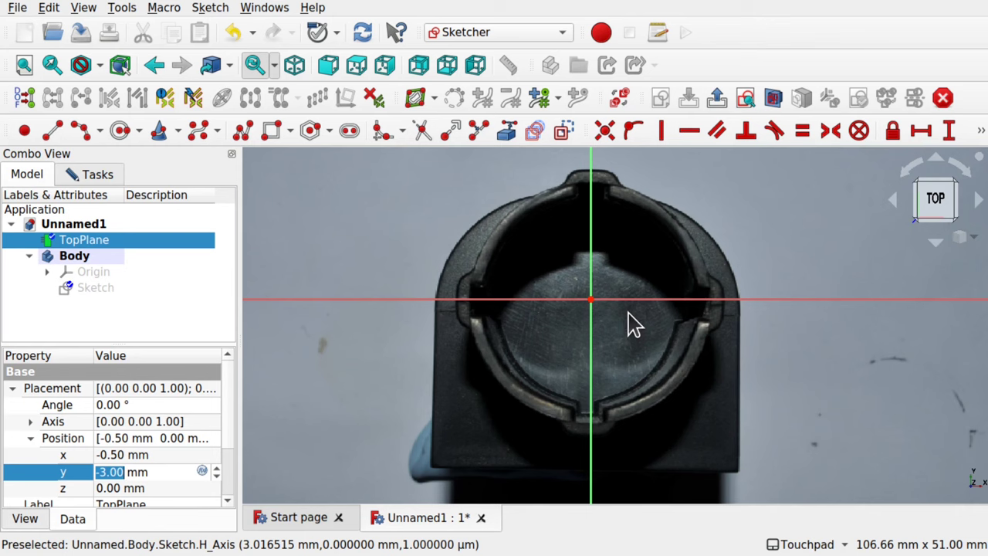
Sketch two slanted lines meeting at the origin, one beyond the opening's upper-left rim and one beyond its right rim.
middle_drag(627, 324, 600, 338)
scroll(600, 347, up, 2)
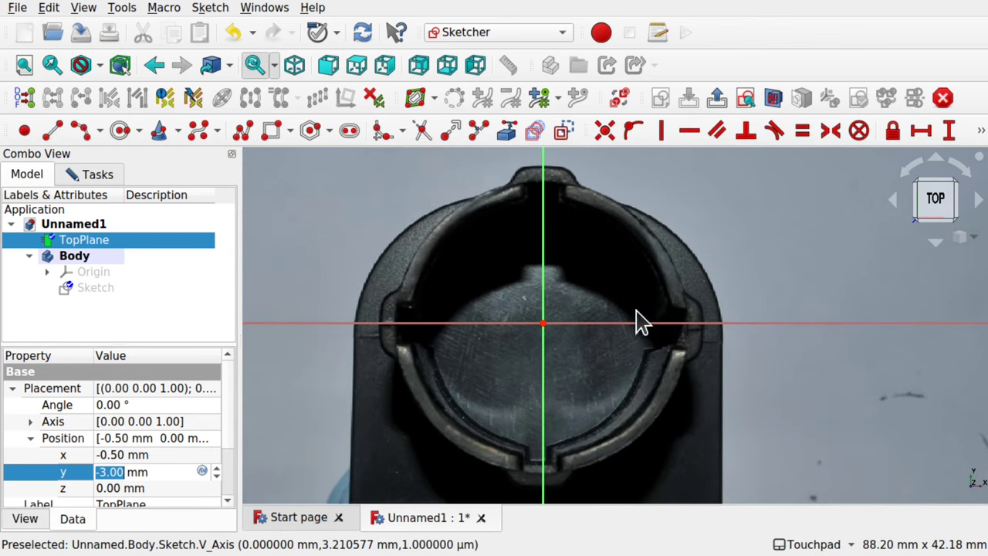
middle_drag(598, 313, 629, 342)
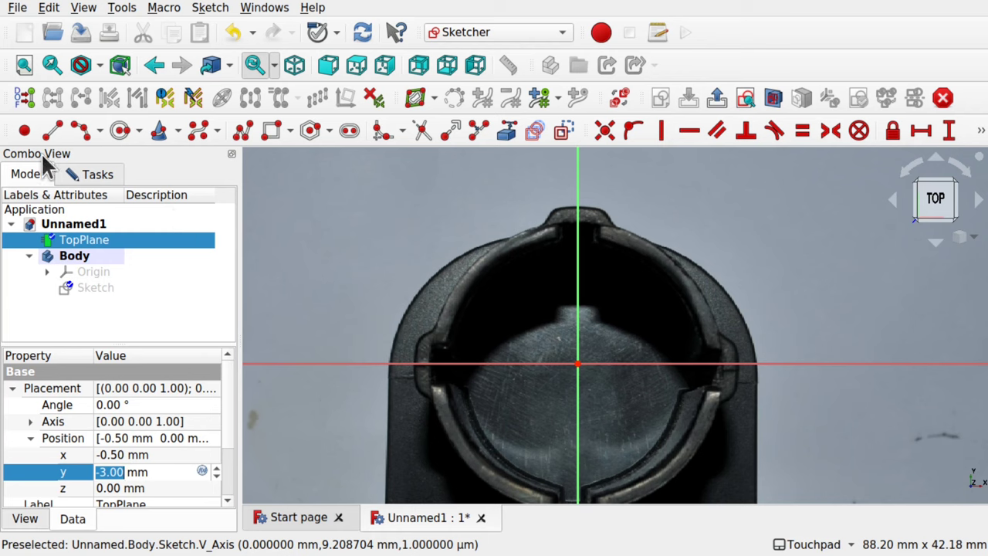
click(54, 130)
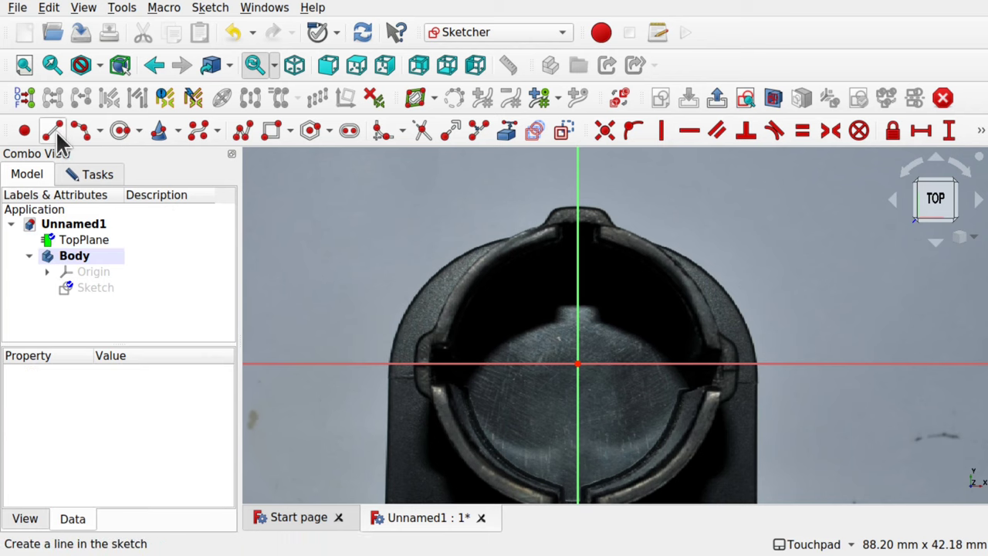
click(506, 230)
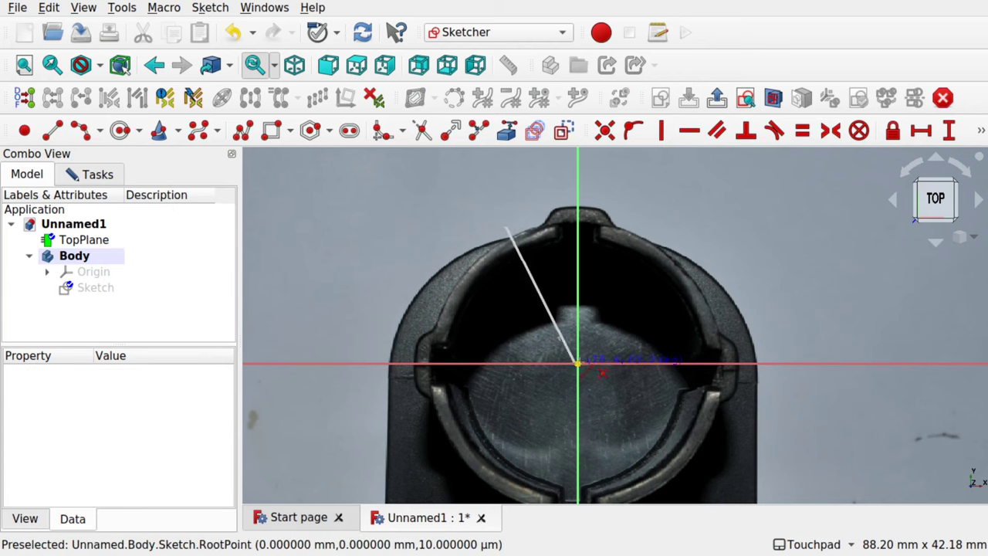
click(578, 362)
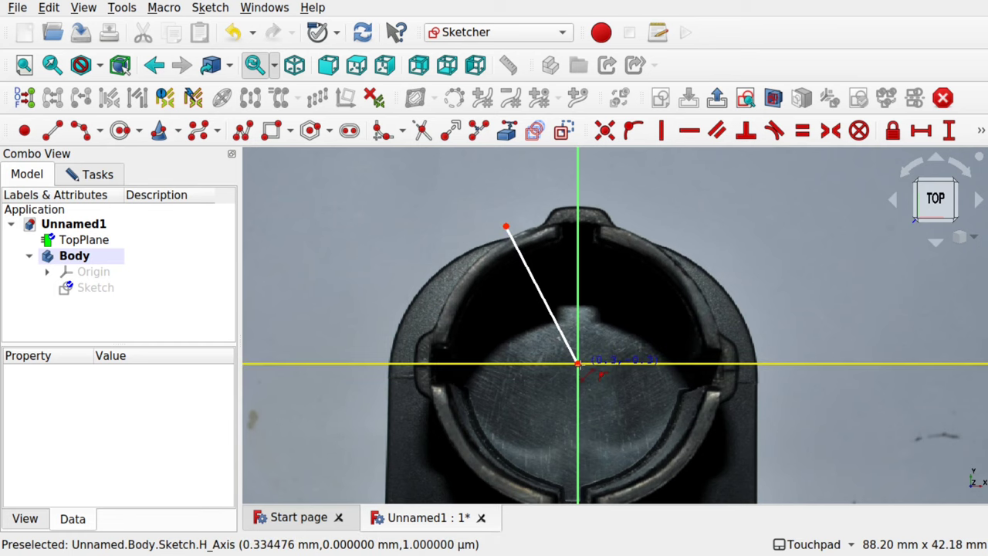
click(577, 363)
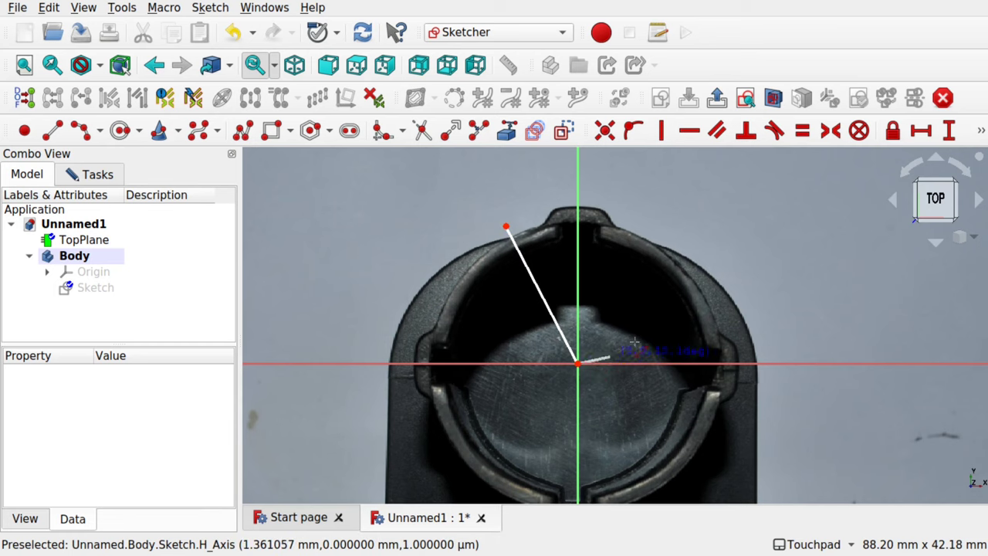
click(782, 294)
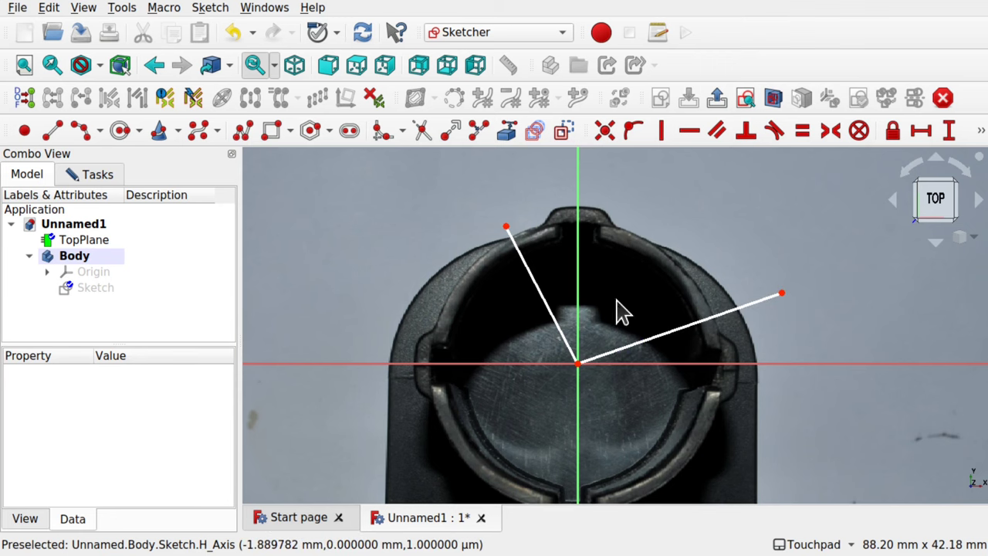
Convert the two slanted lines from the origin to construction geometry.
click(543, 298)
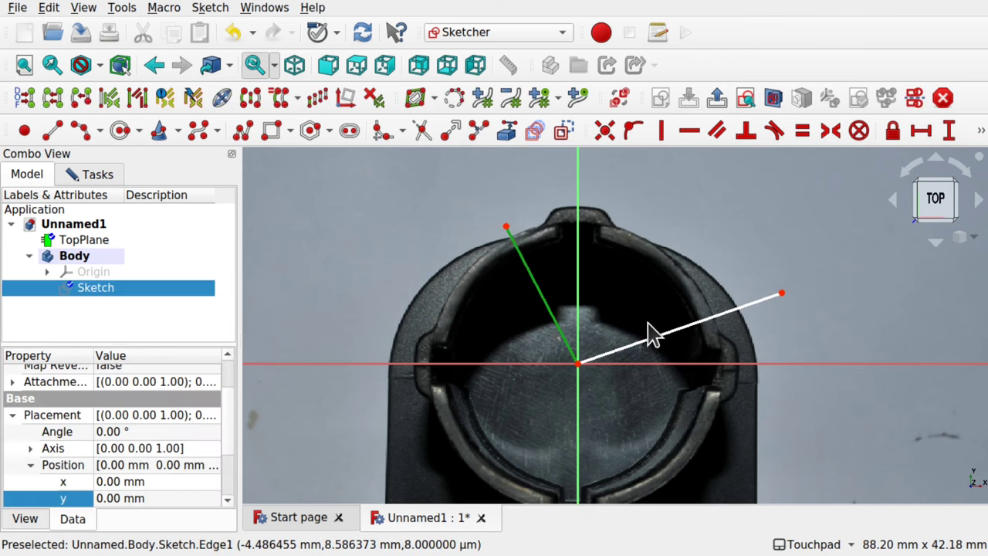
click(660, 348)
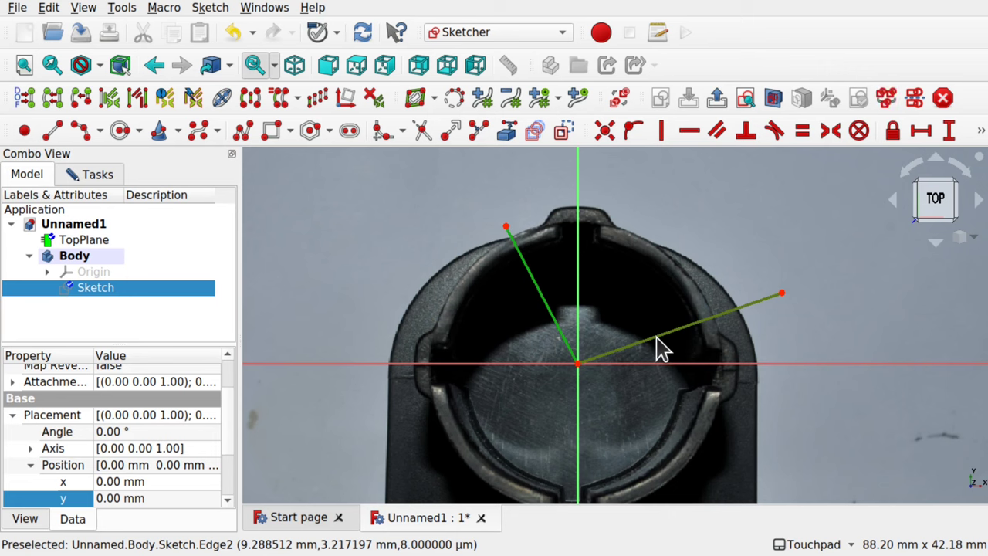
click(566, 133)
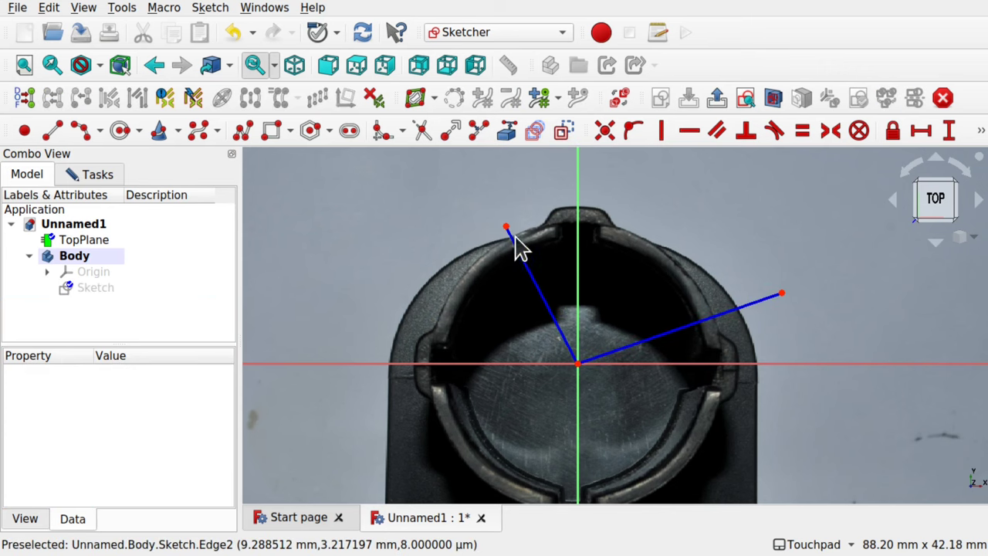
Constrain the angle between the two construction lines to 90°.
click(565, 332)
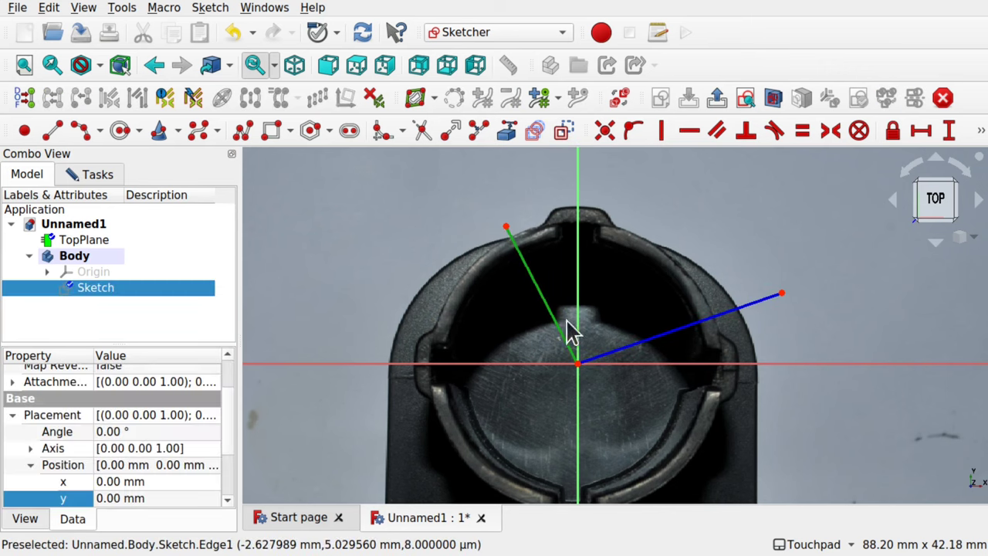
click(640, 348)
click(982, 133)
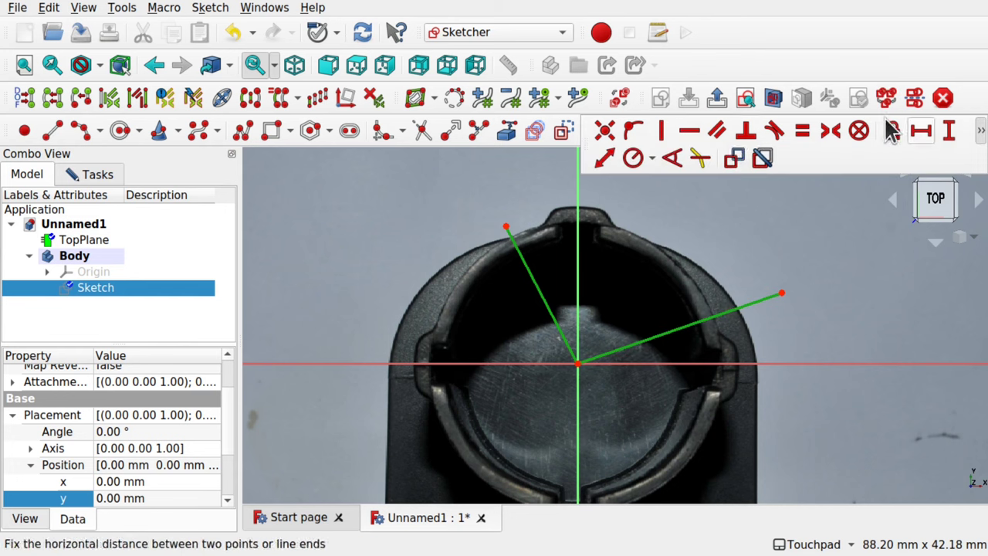
click(673, 162)
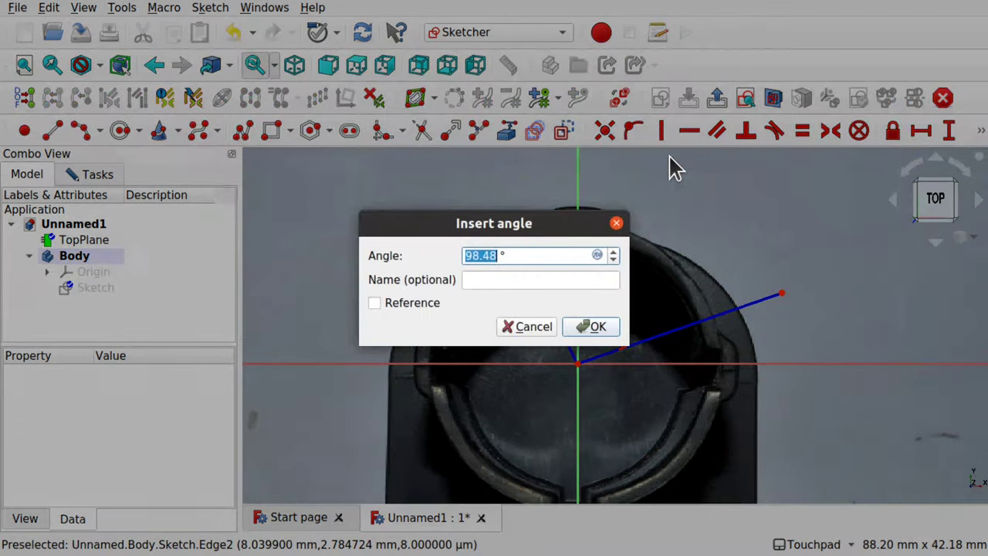
key(Return)
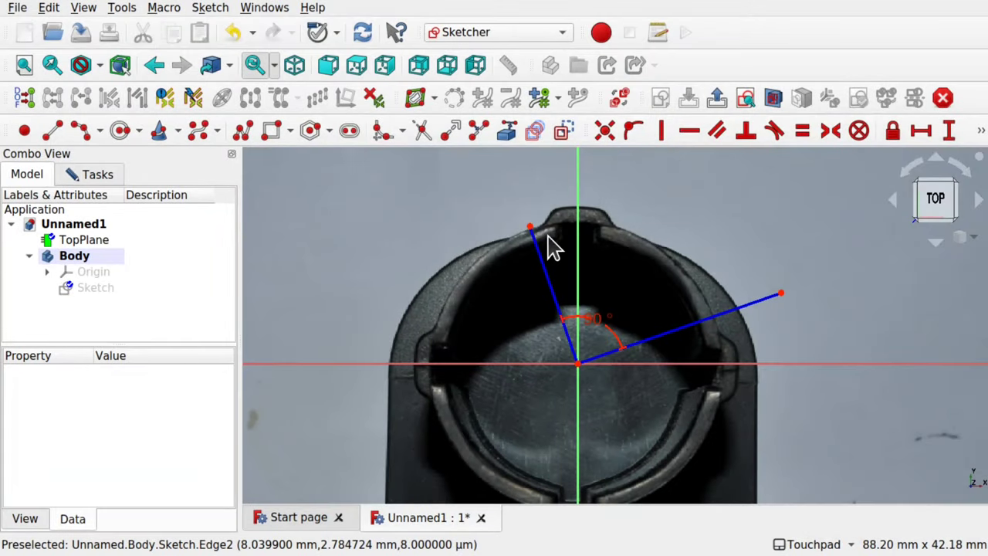
Apply an equal-length constraint to the two construction lines.
click(549, 280)
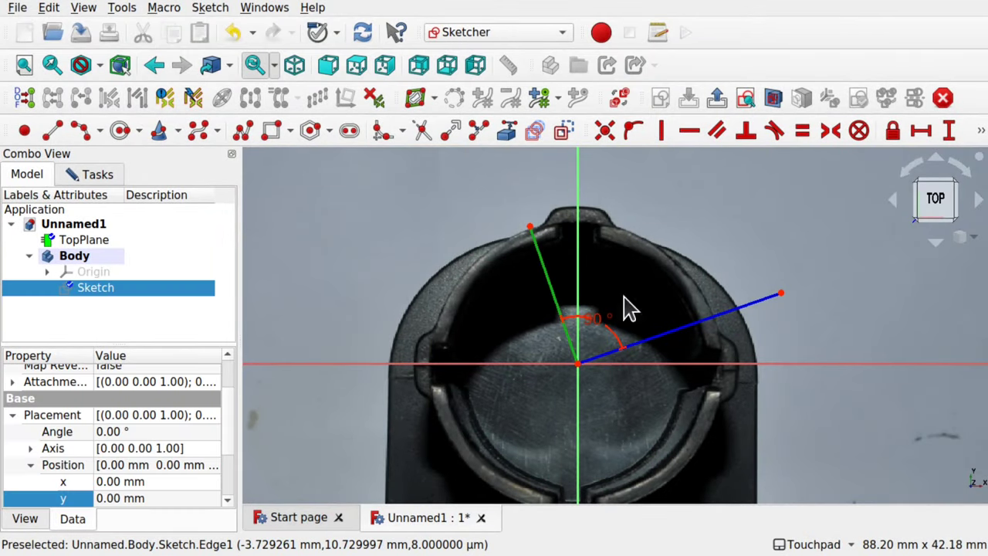
click(706, 320)
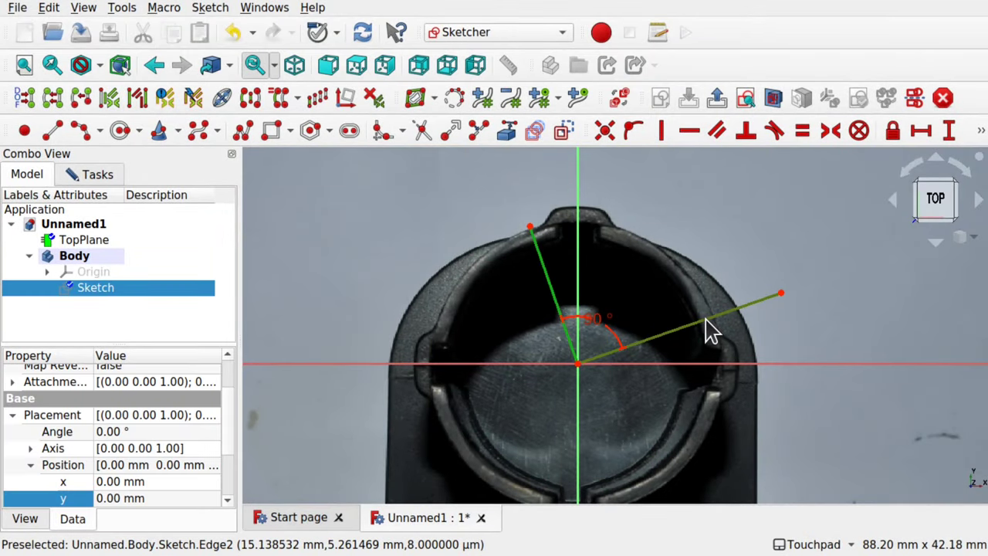
click(805, 133)
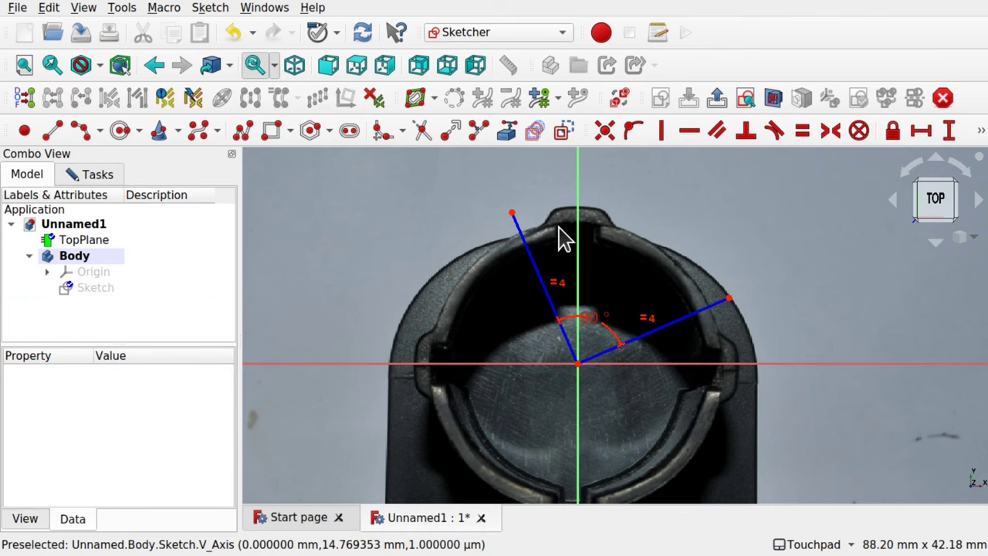
Move the upper construction line's free end onto the opening's outer rim, just left of the top tab.
scroll(565, 239, up, 5)
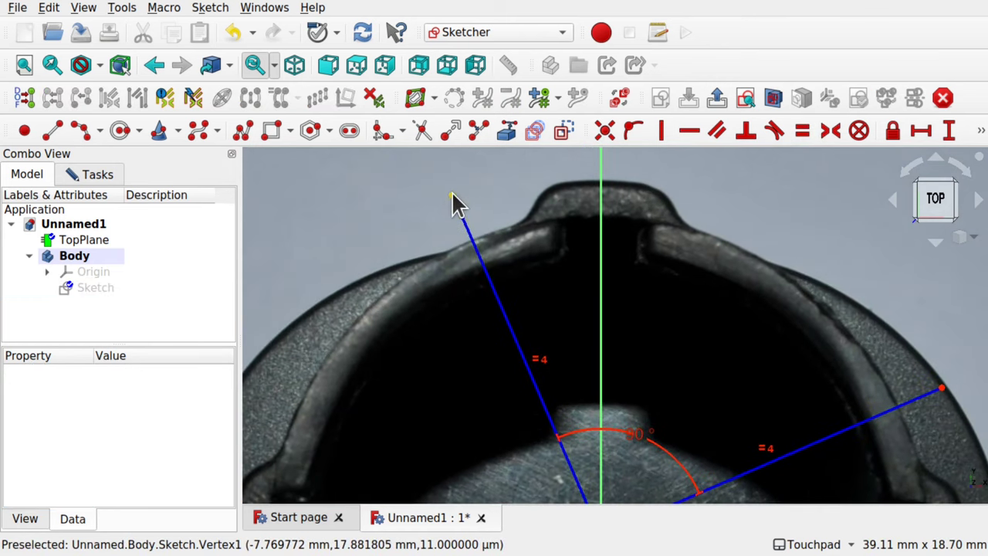
drag(459, 203, 516, 234)
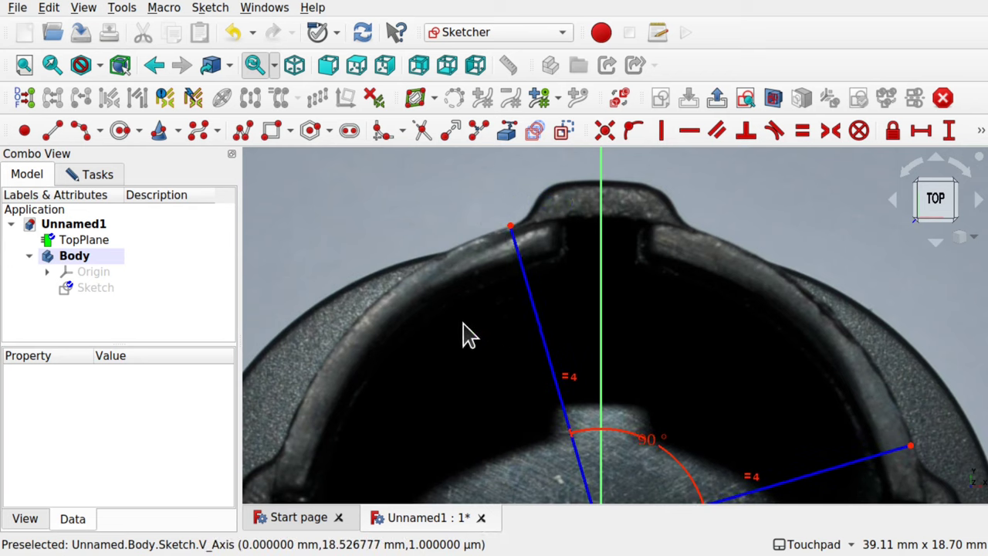
scroll(623, 309, down, 5)
scroll(623, 309, up, 3)
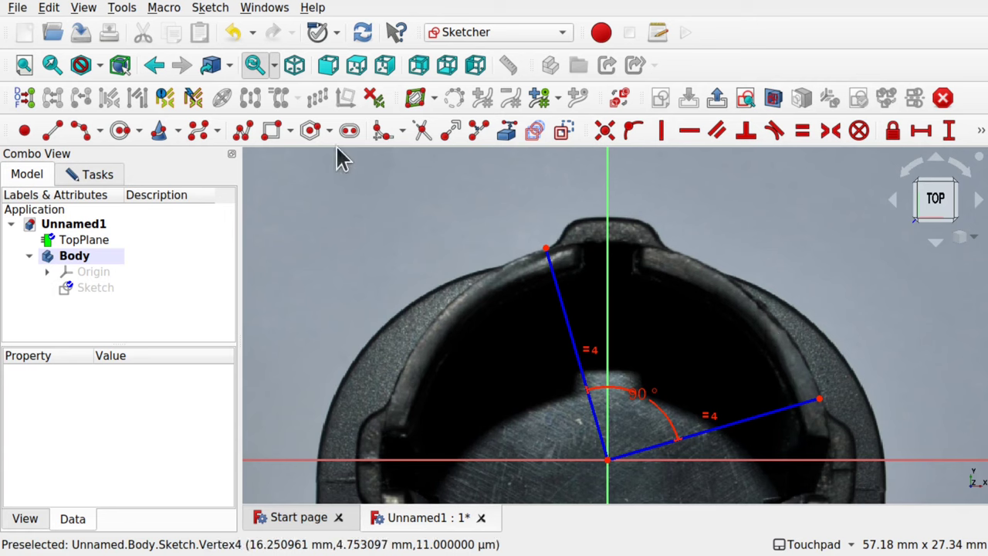
Sketch a centre-and-end-points arc of about 17 mm radius around the origin, joining the free ends of the two construction lines.
click(99, 130)
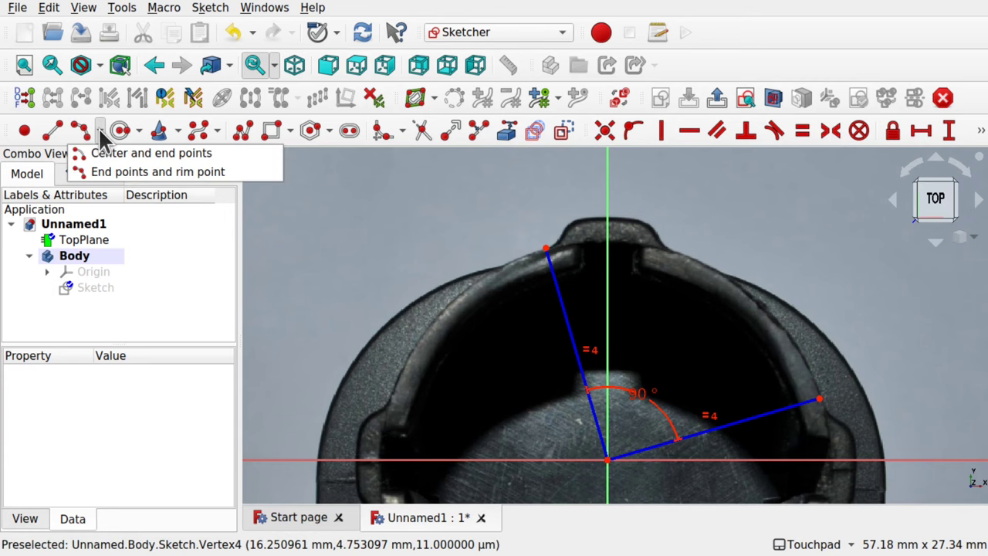
click(128, 155)
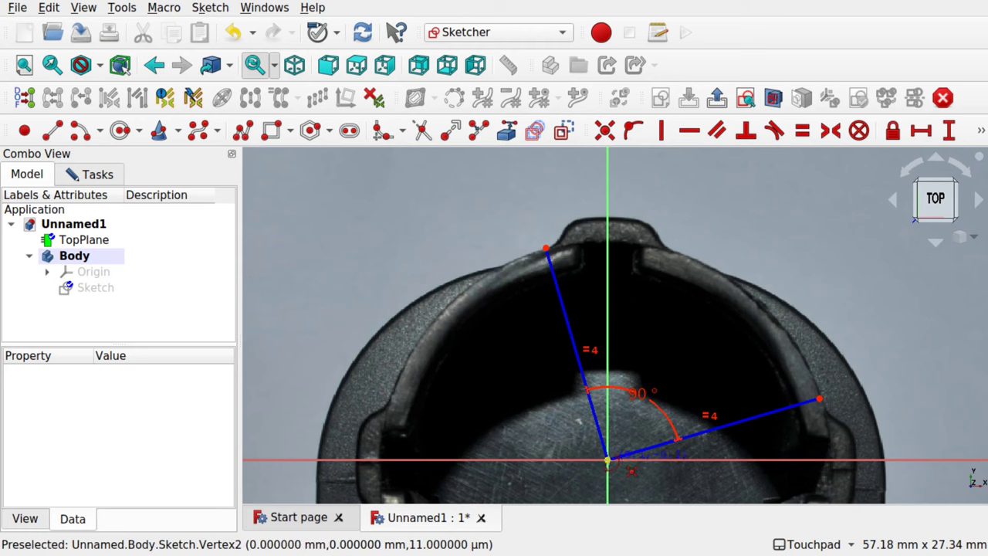
click(607, 461)
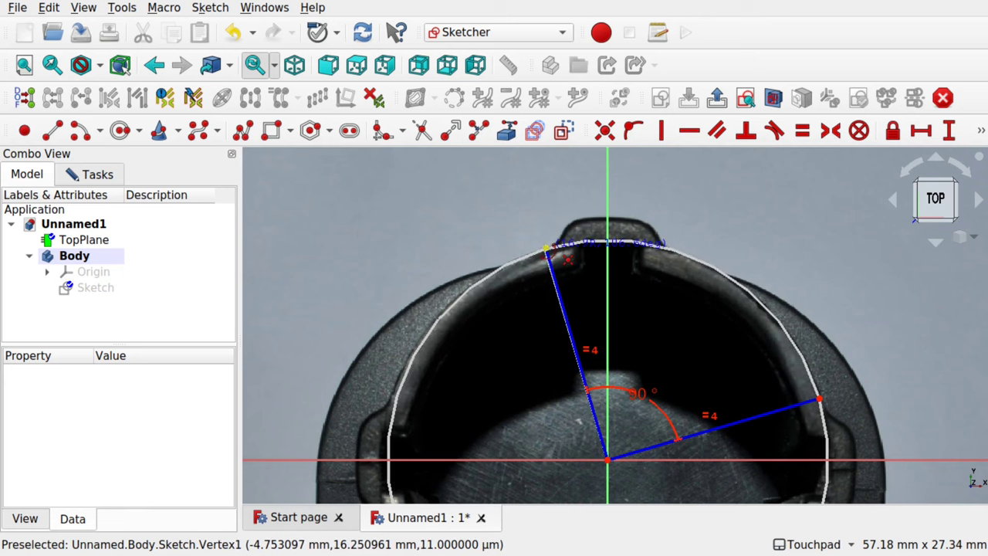
click(547, 249)
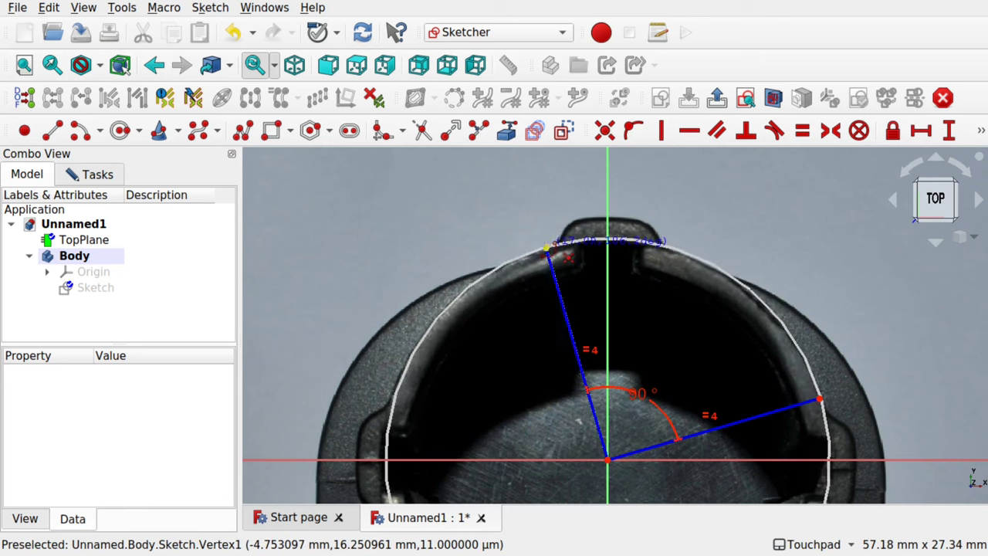
click(547, 249)
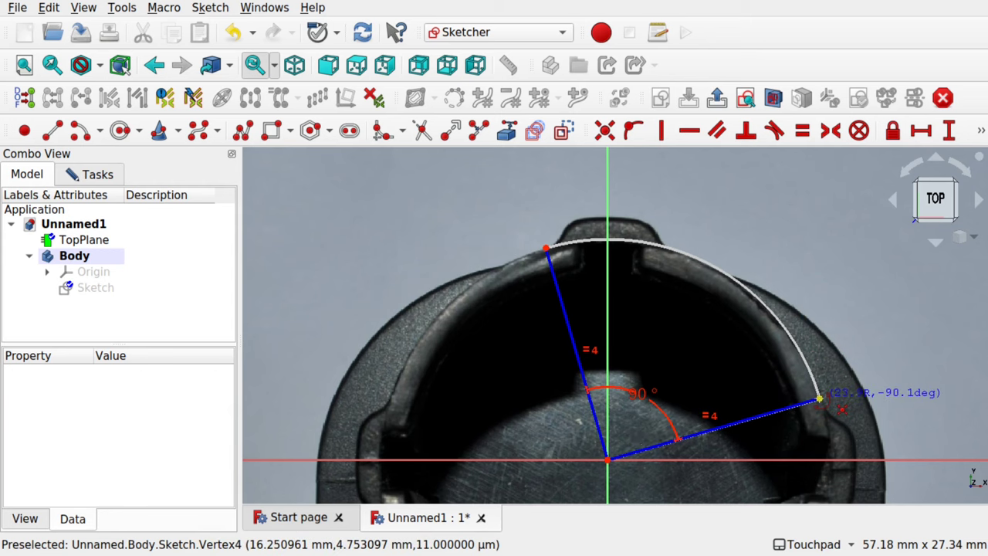
click(820, 399)
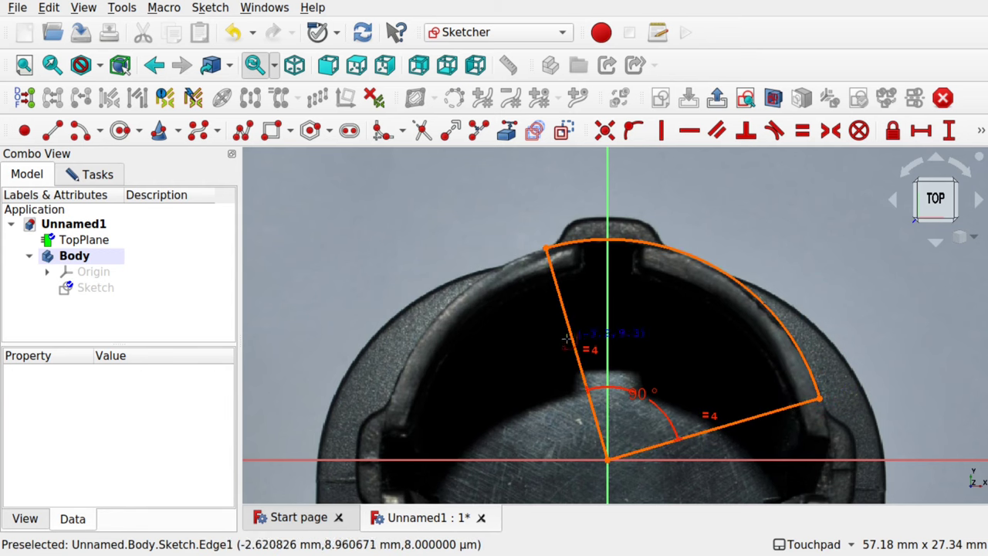
Delete the redundant equal-length constraint between the two construction lines.
click(81, 172)
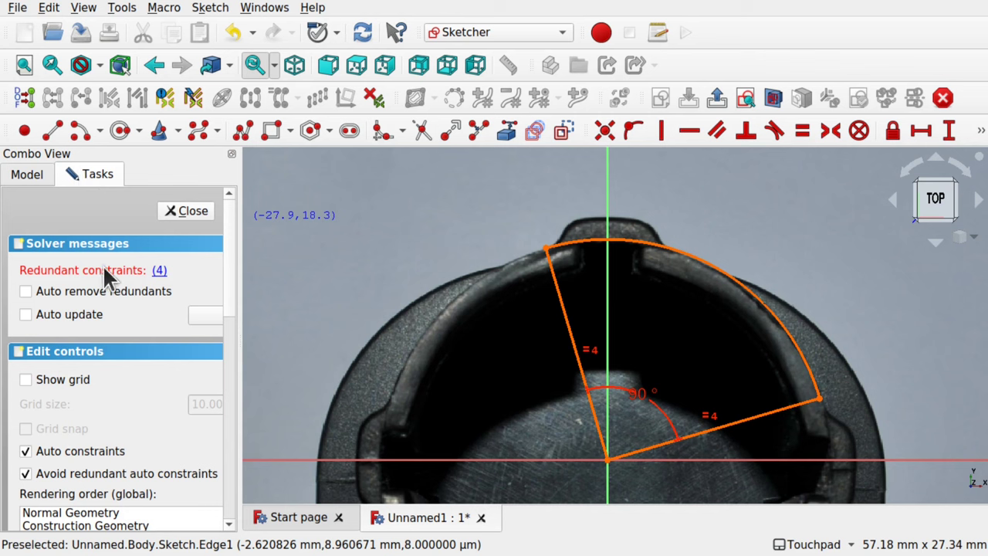
click(159, 271)
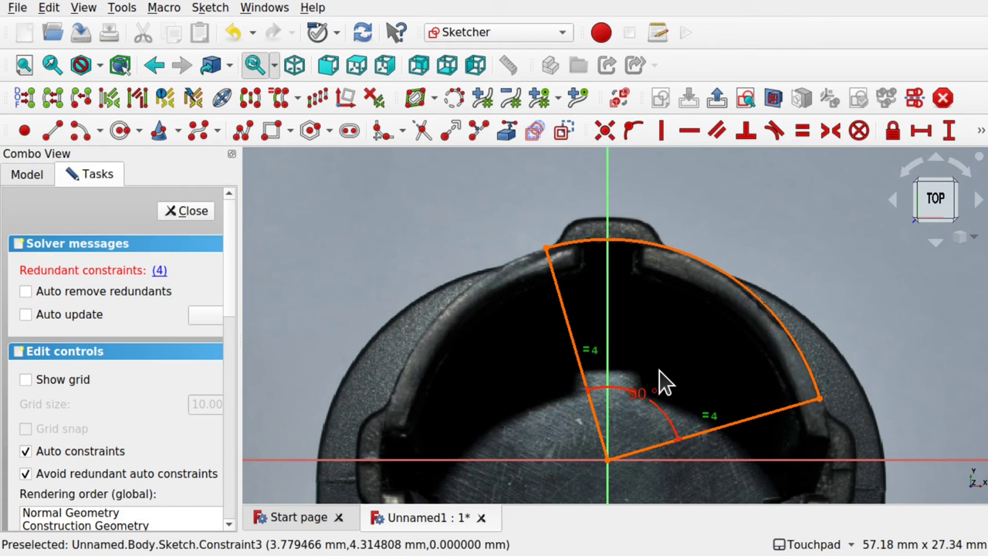
key(Delete)
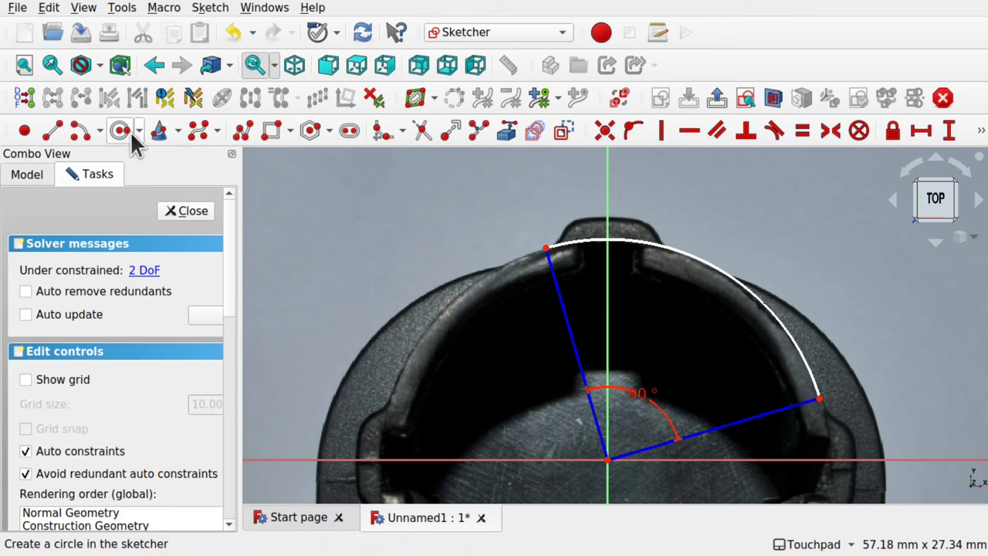
Sketch a concentric inner arc of about 15 mm radius around the origin, with its ends on the two construction lines.
click(80, 131)
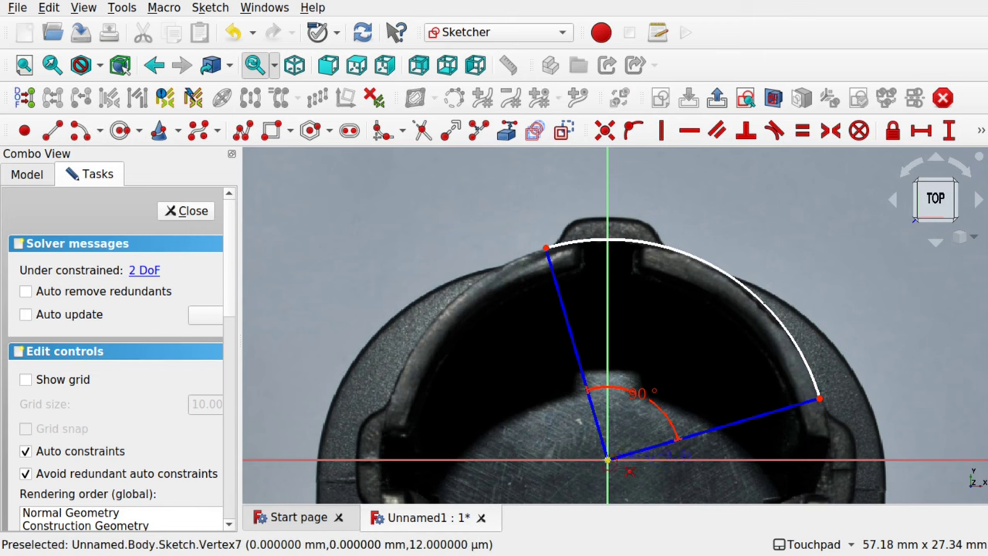
click(606, 461)
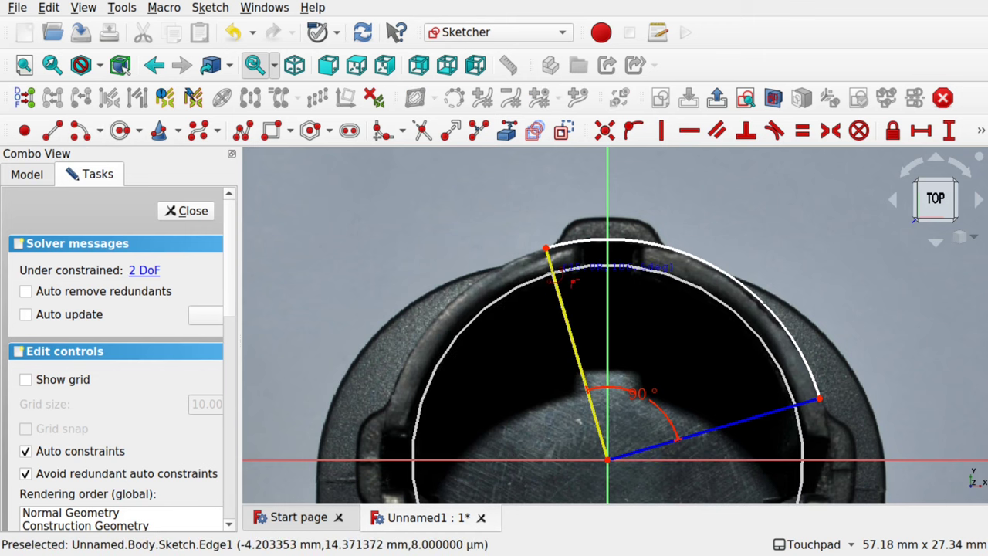
click(547, 248)
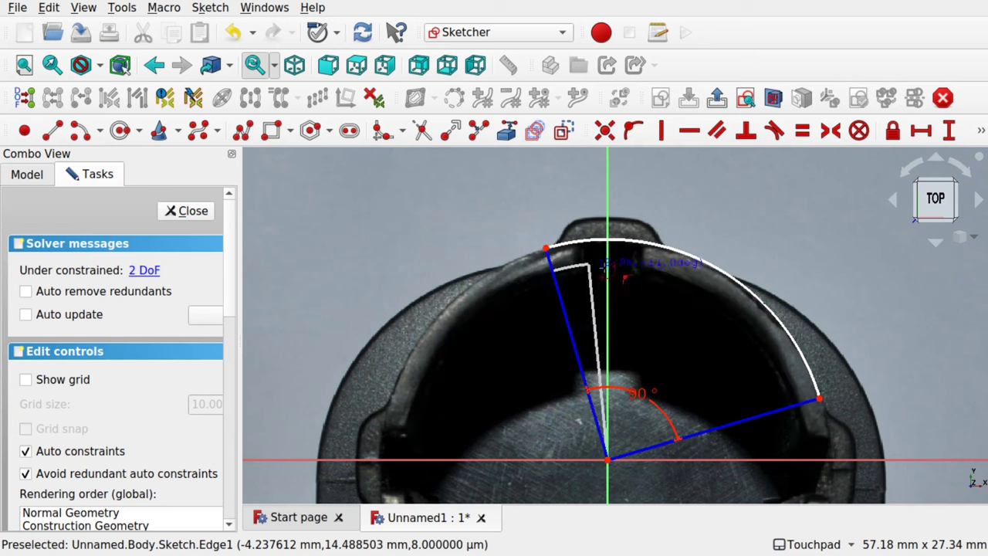
click(805, 398)
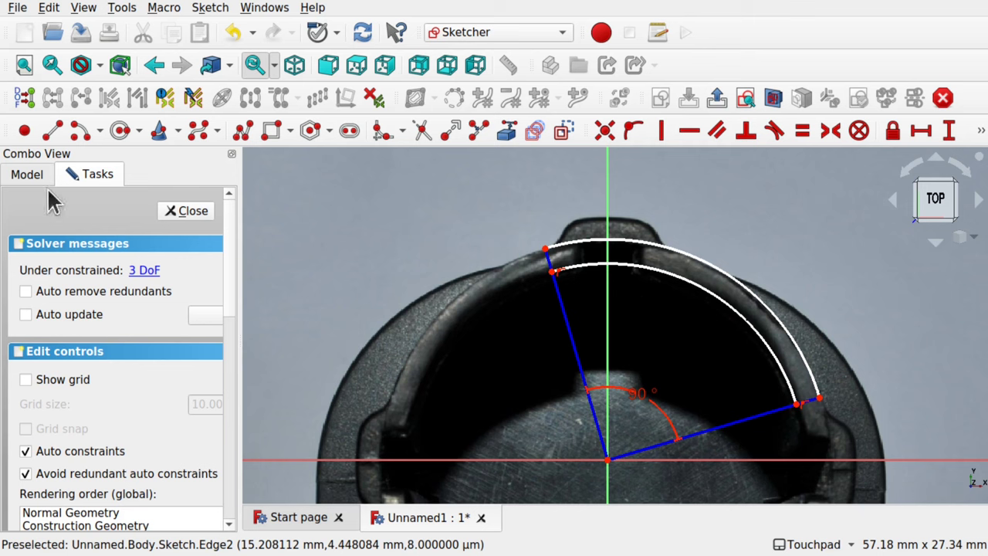
Close the arc band by joining the inner and outer arc endpoints with a short line at each end.
click(51, 130)
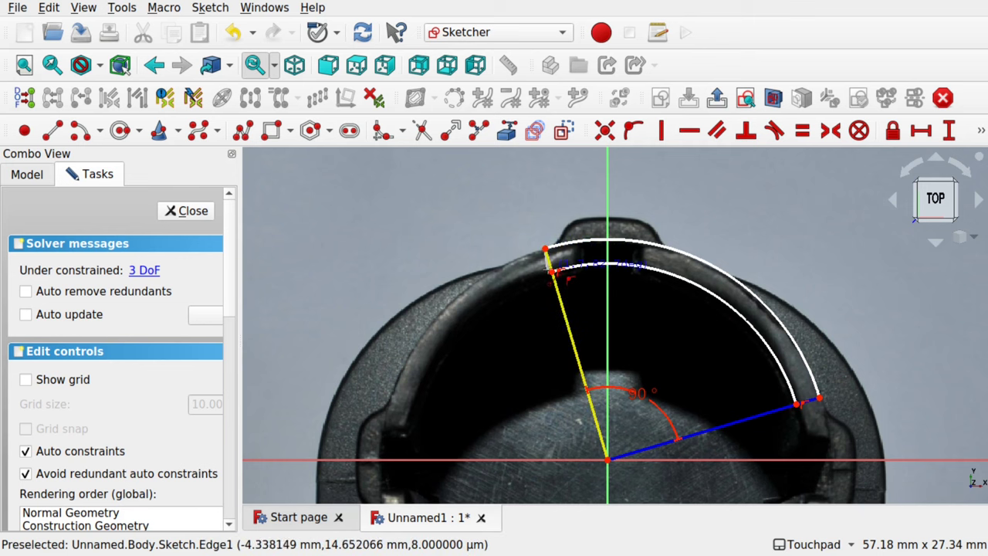
click(553, 272)
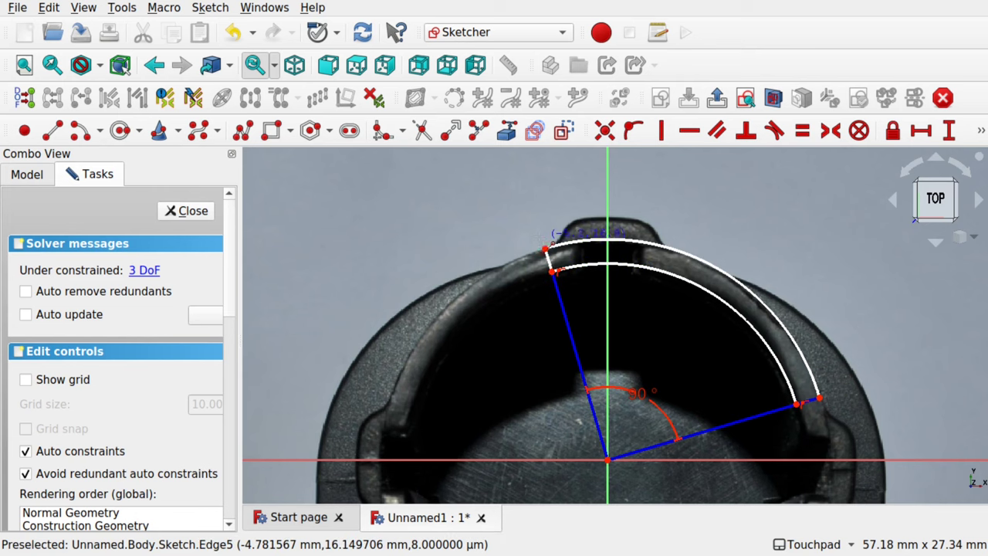
click(545, 249)
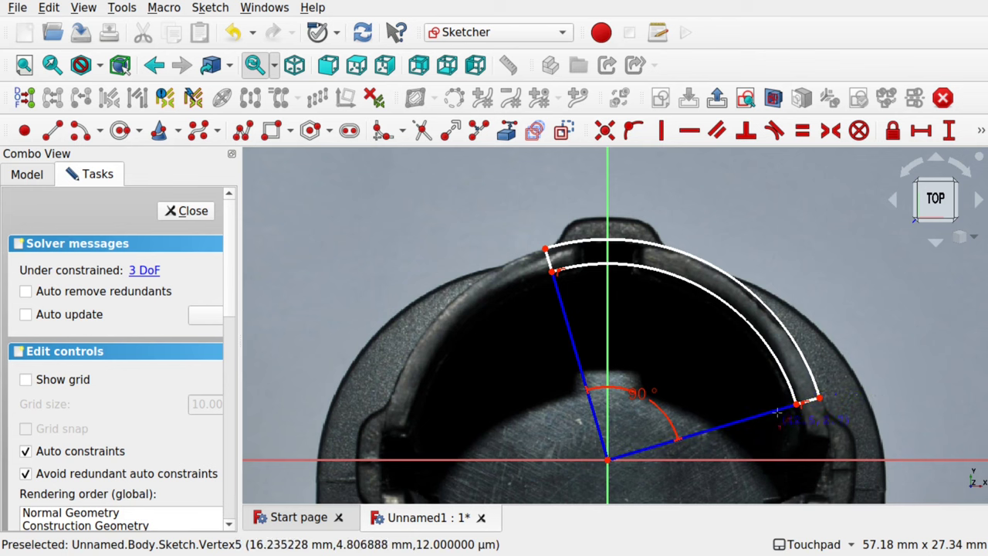
key(Escape)
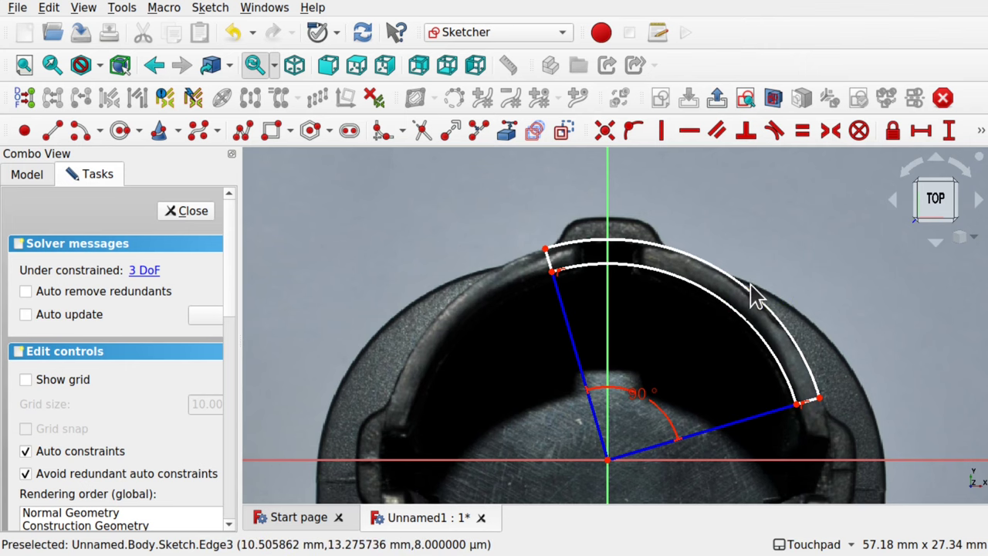
Constrain the outer wall arc's radius to 17 mm.
click(750, 298)
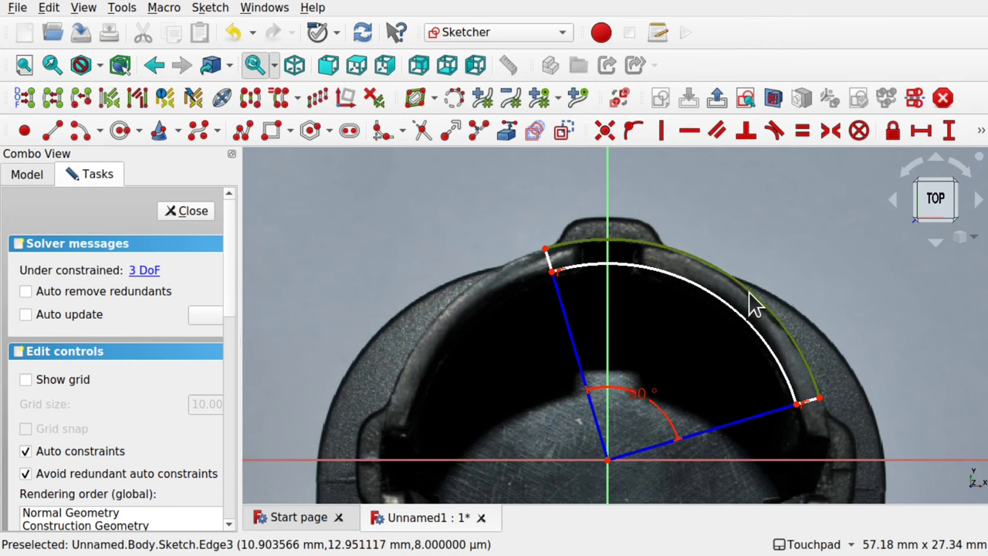
click(983, 133)
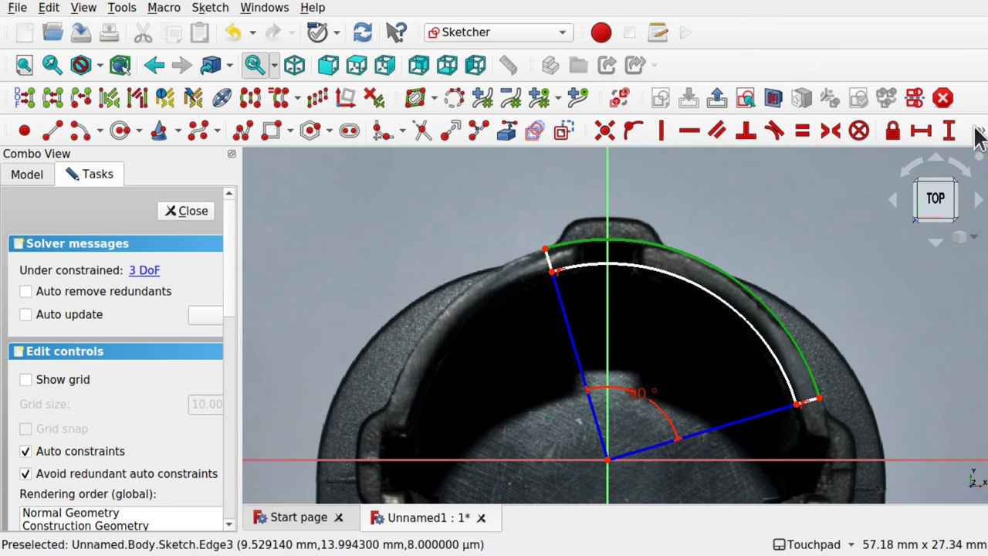
click(813, 207)
click(982, 133)
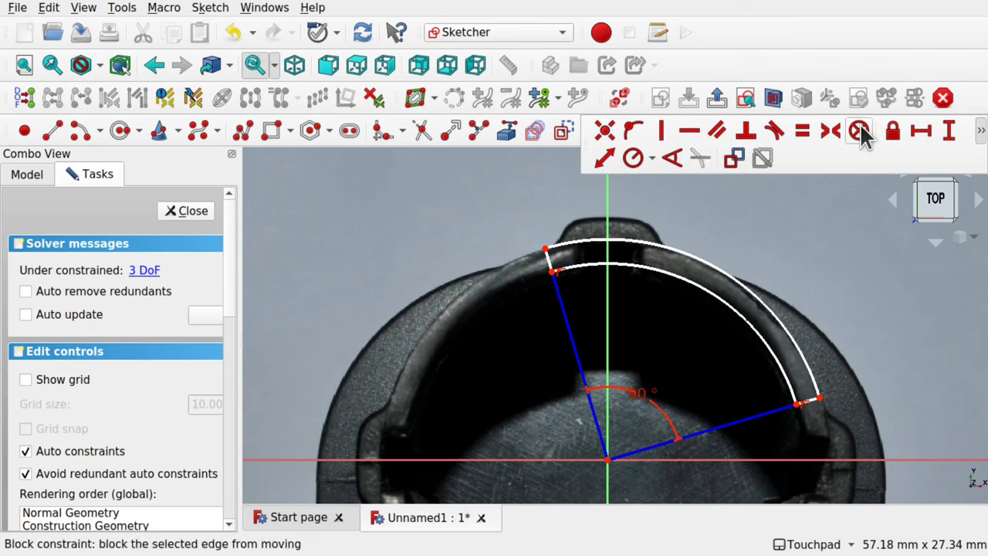
click(633, 159)
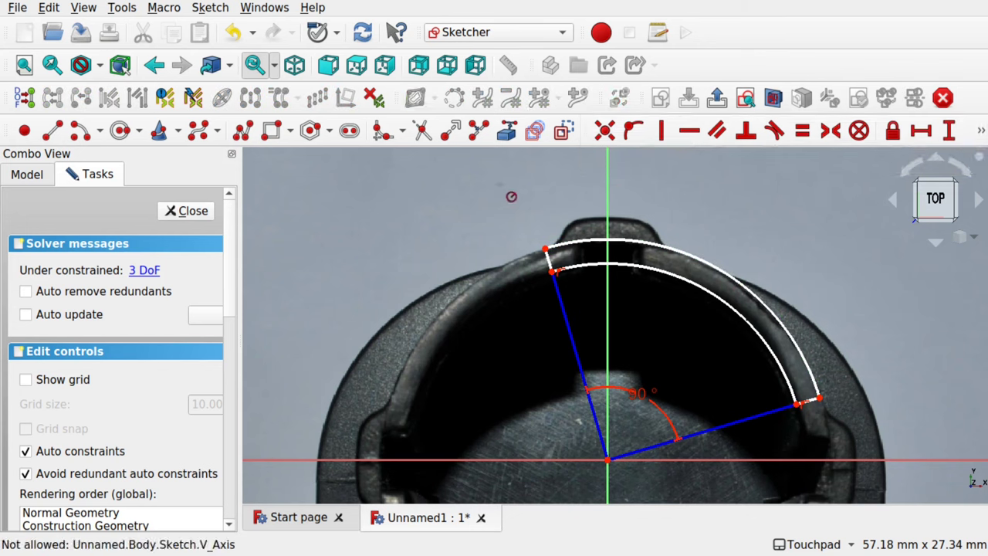
click(729, 273)
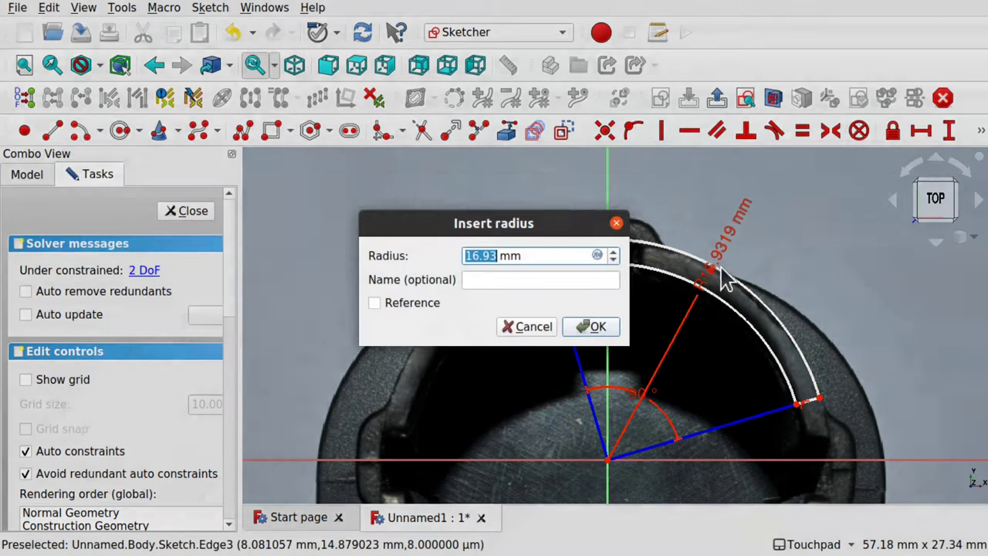
text(1)
key(Return)
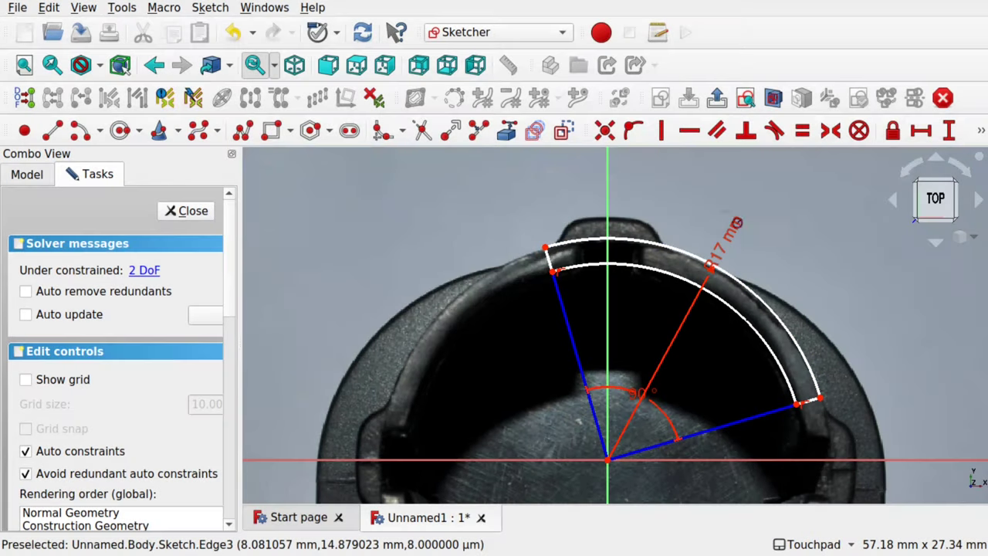
Constrain the inner wall arc's radius to 15 mm.
click(737, 316)
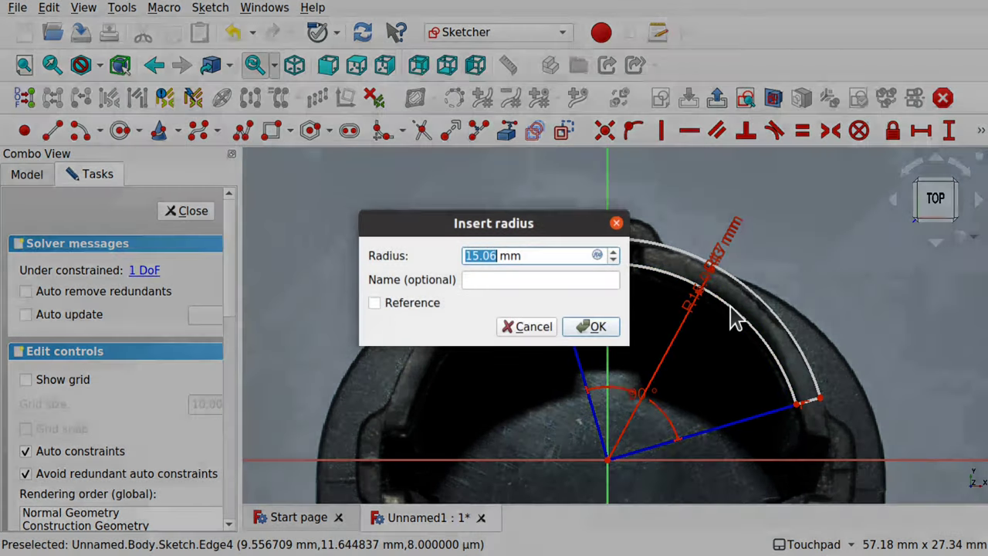
text(15)
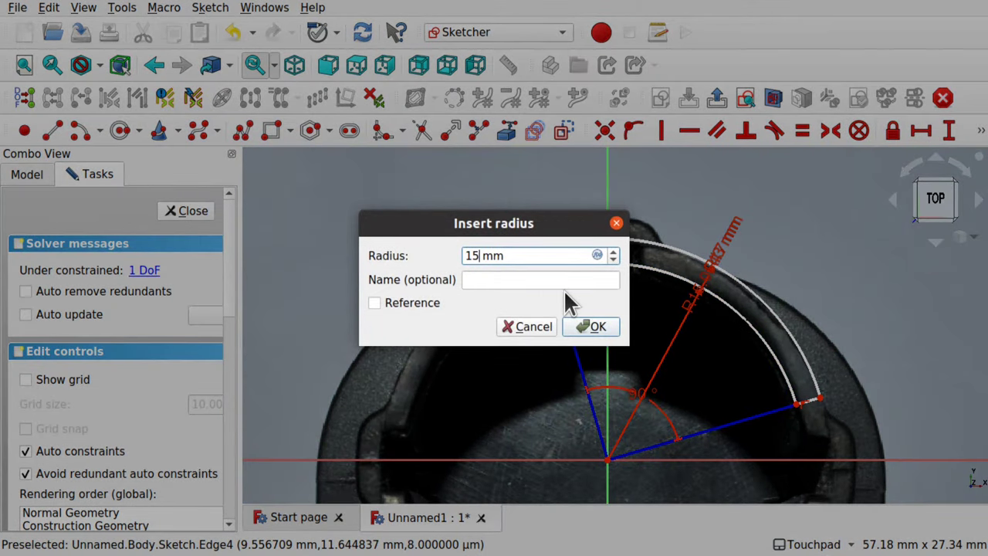
key(Return)
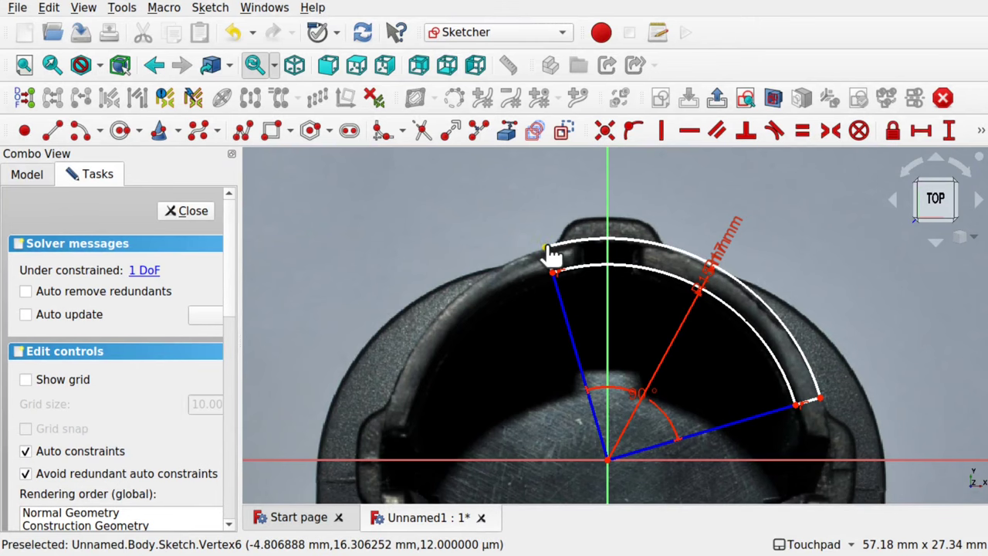
Try to rotate the wall segment by its outer upper end corner, and undo the move.
click(546, 248)
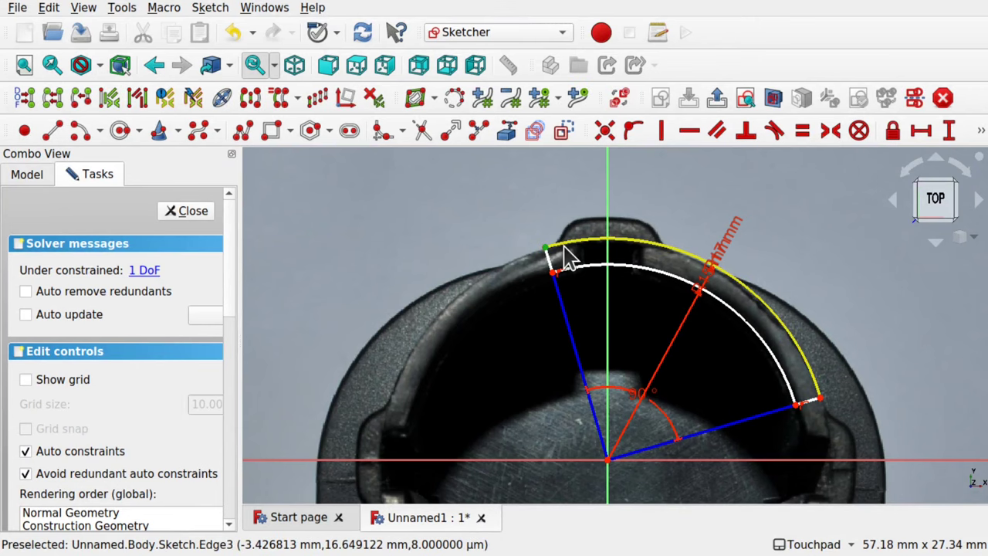
scroll(560, 260, up, 4)
mouse_move(534, 249)
mouse_down()
mouse_move(568, 252)
mouse_move(548, 255)
mouse_up()
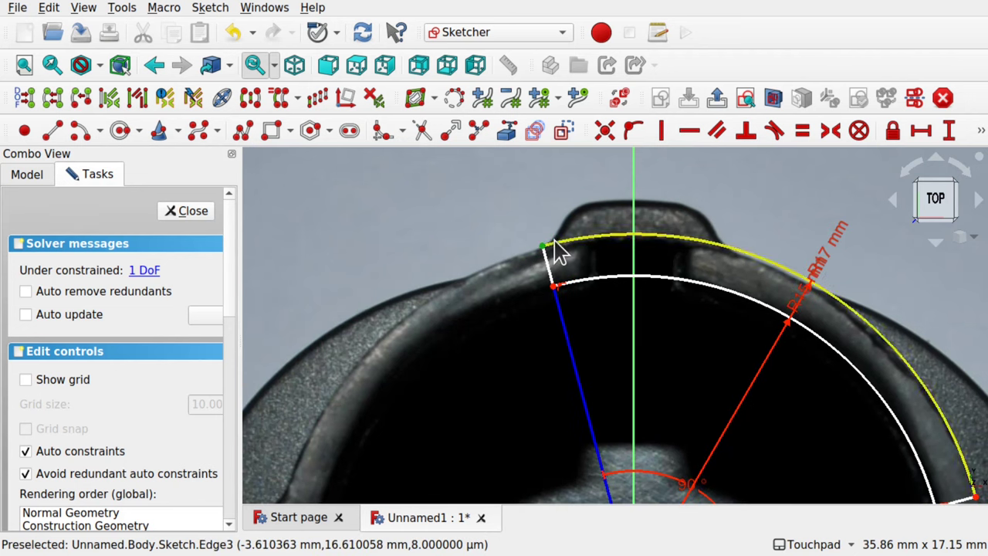
click(546, 250)
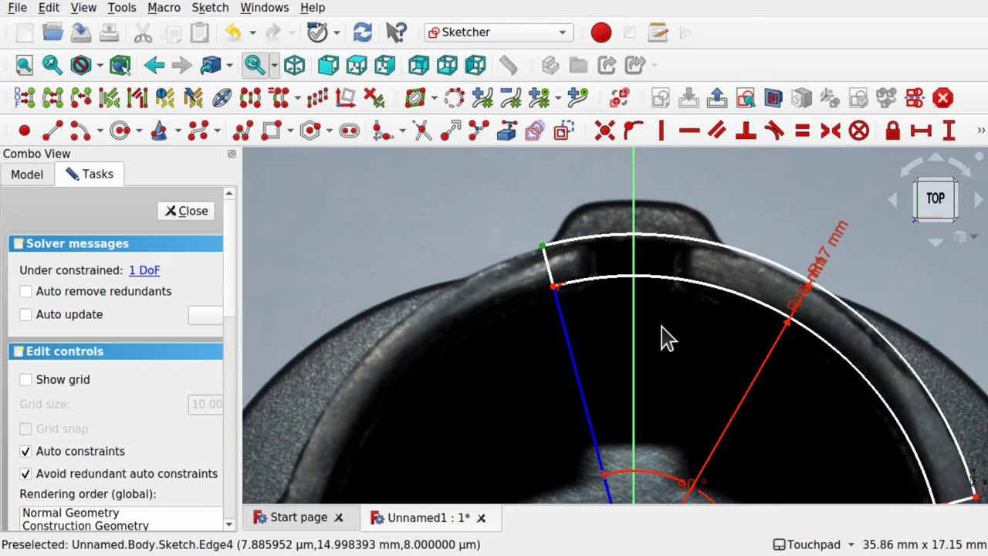
mouse_move(668, 340)
middle_down()
mouse_move(607, 247)
mouse_move(545, 238)
middle_up()
key(ctrl+z)
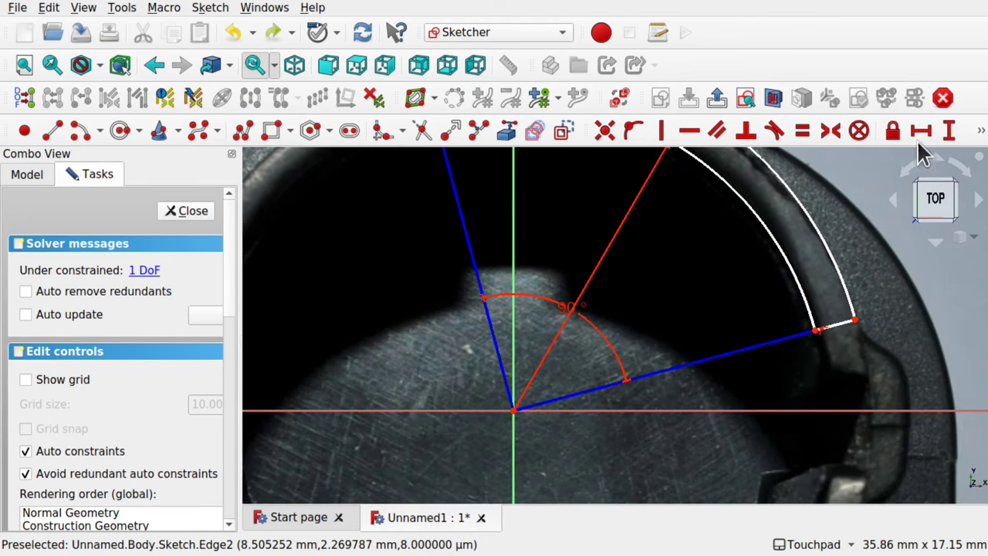
Constrain the angle between the lower construction line and the horizontal axis to 15°.
click(982, 131)
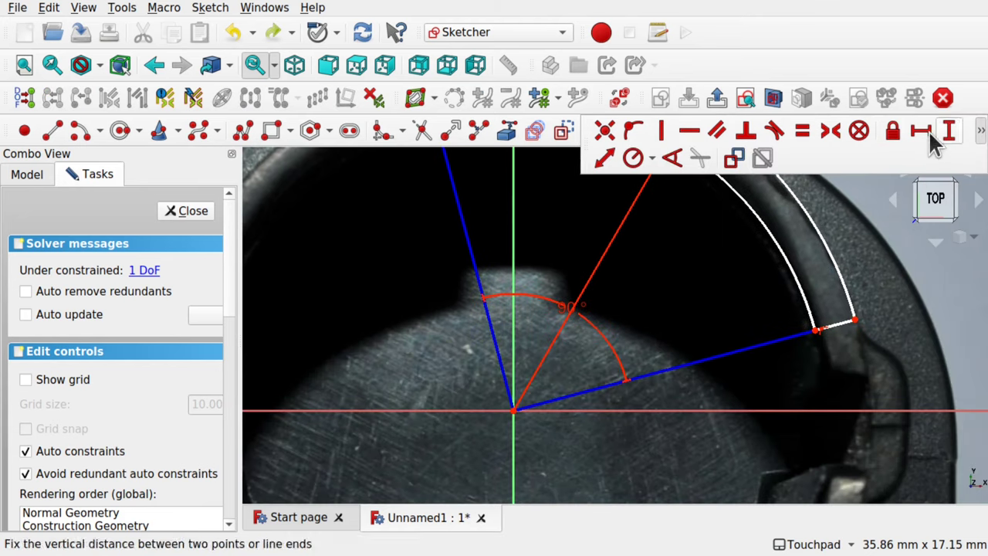
click(670, 162)
click(723, 356)
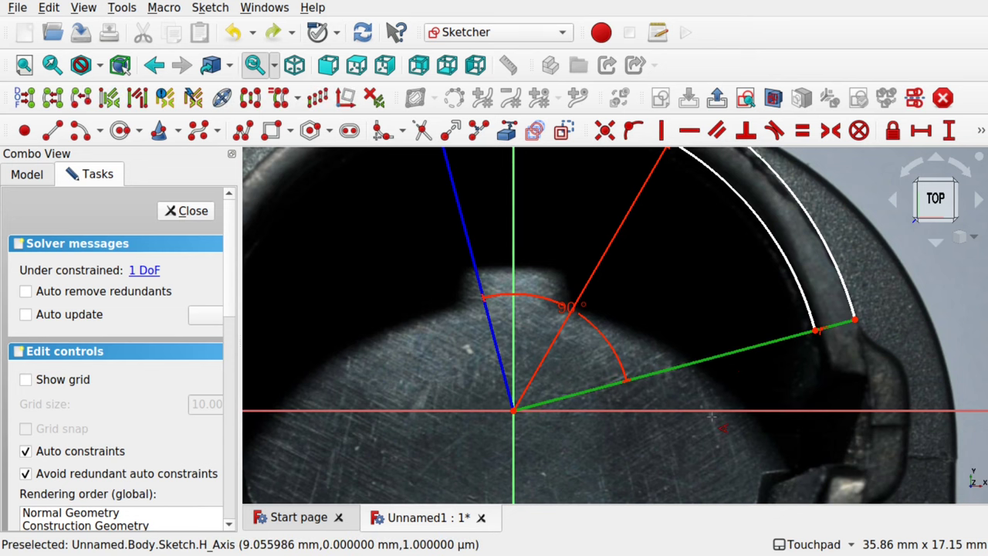
click(720, 410)
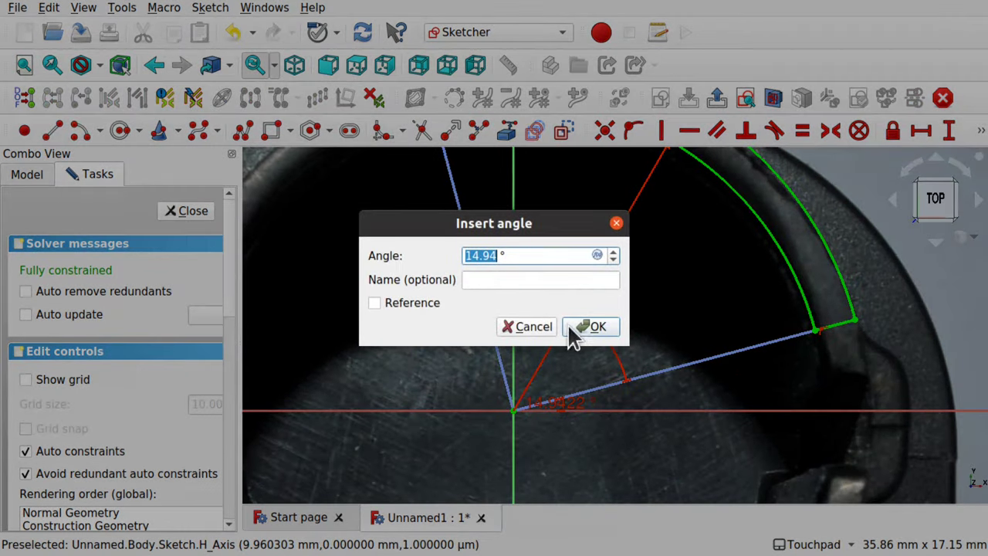
key(Return)
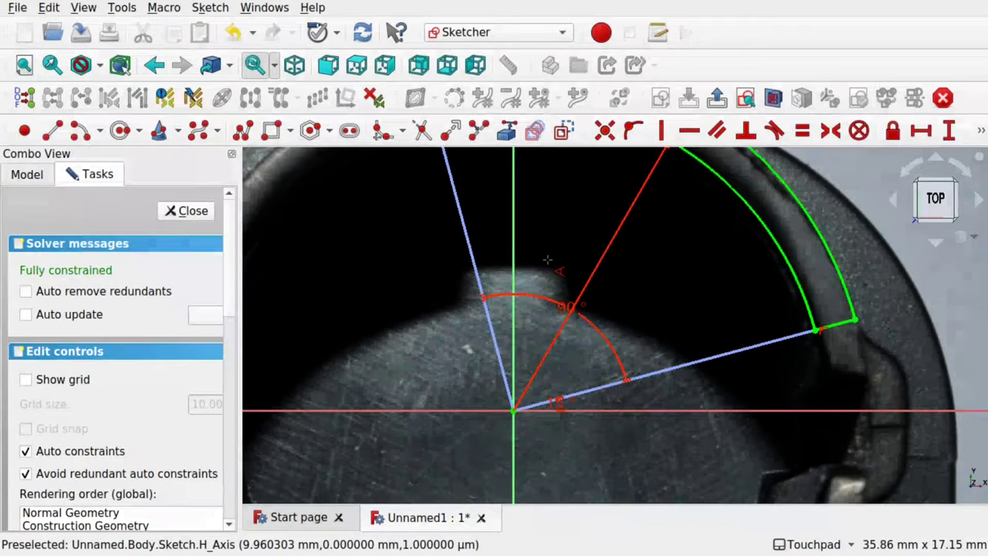
Sketch an end-points-and-rim arc from the wall's outer upper corner up along the tab's left flank in the photo, bulging toward the tab.
scroll(690, 263, down, 2)
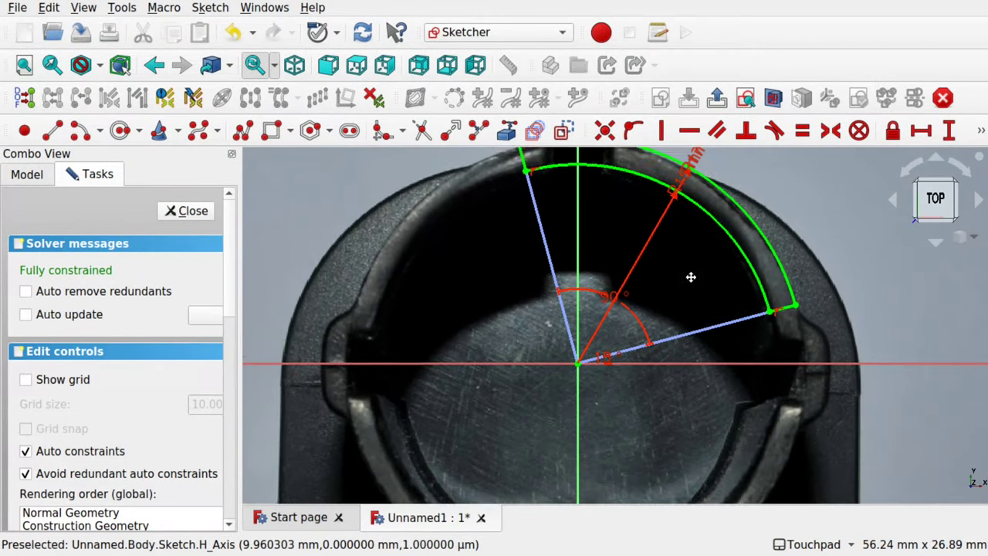
middle_drag(690, 275, 662, 424)
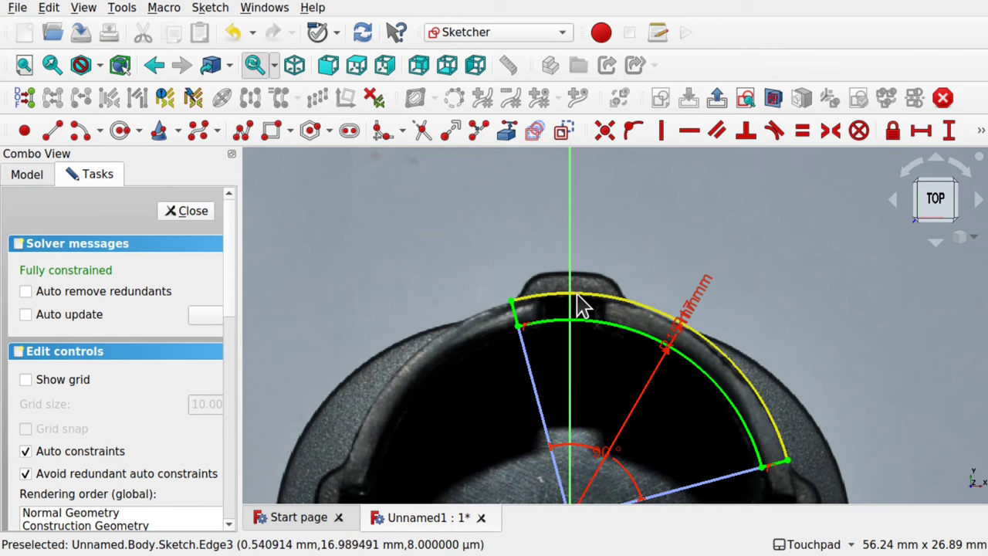
scroll(584, 305, up, 5)
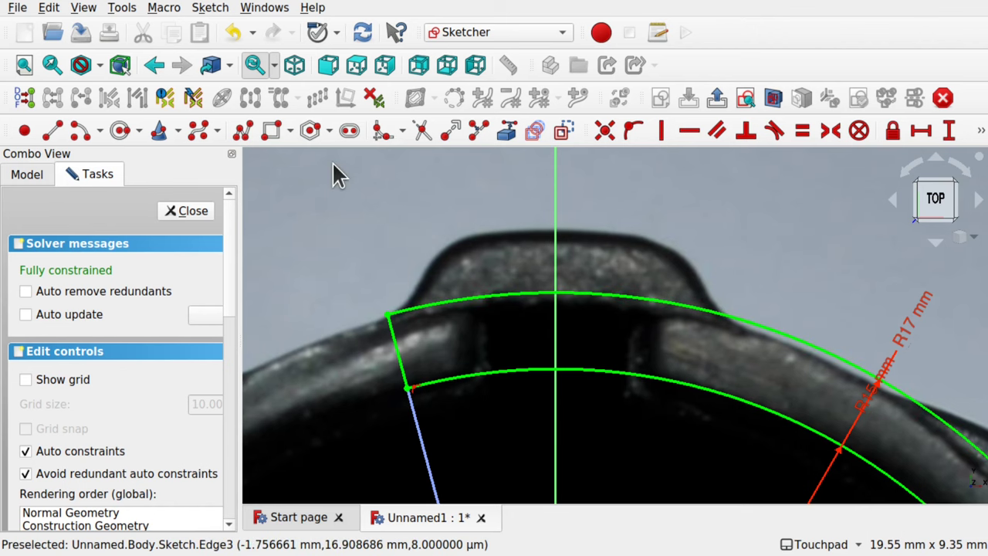
click(100, 131)
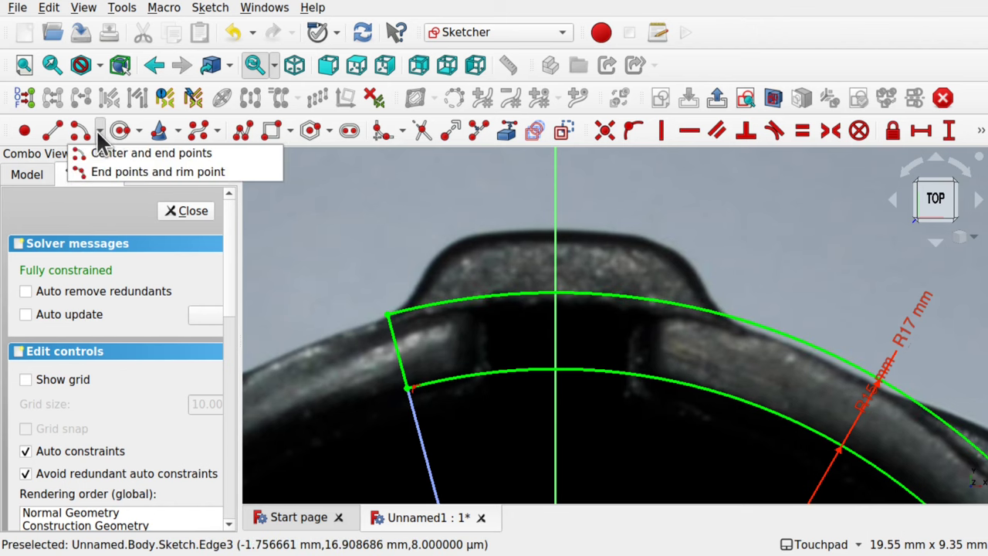
click(126, 171)
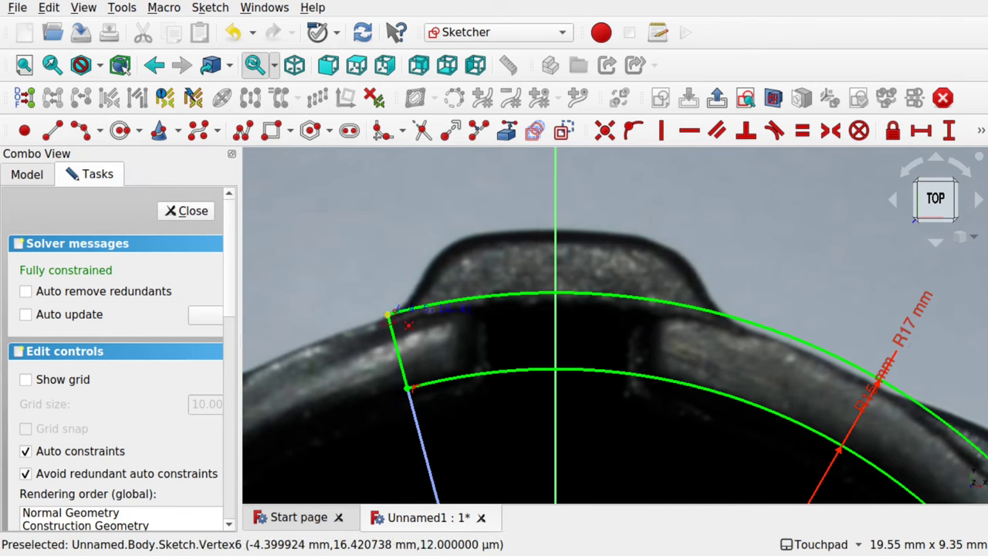
click(388, 314)
click(439, 248)
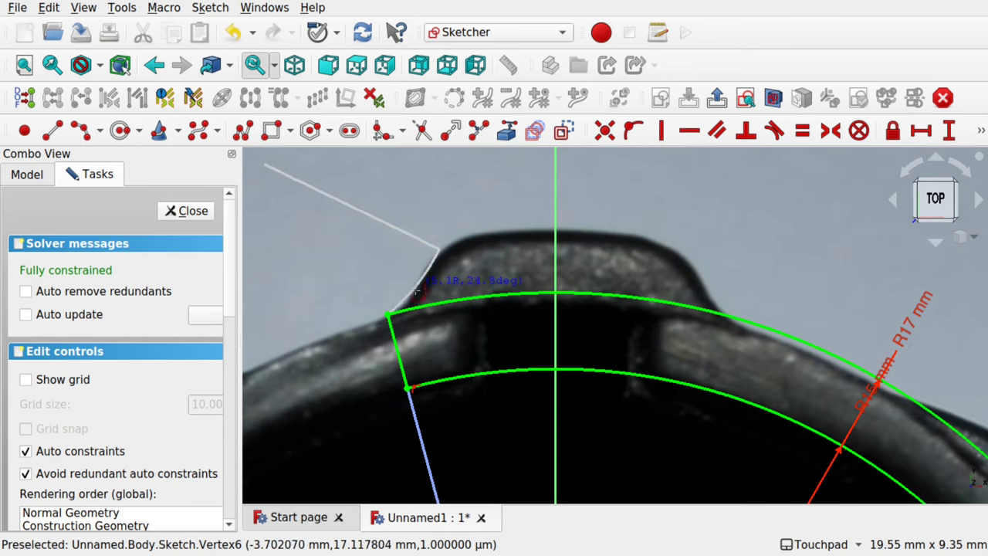
click(414, 284)
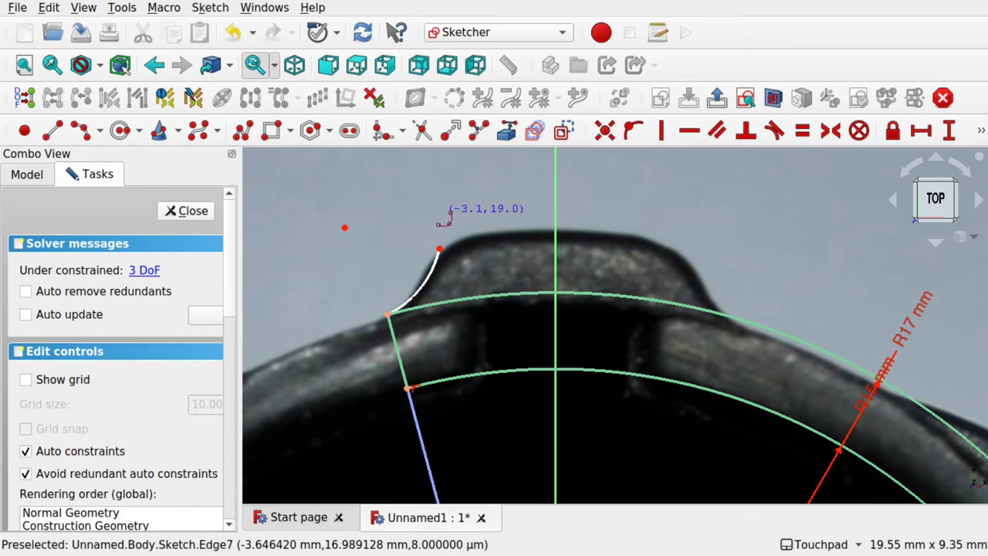
Continue the tab outline with a small left shoulder arc and a shallow crown arc about 4.5 mm wide across the vertical axis.
click(439, 248)
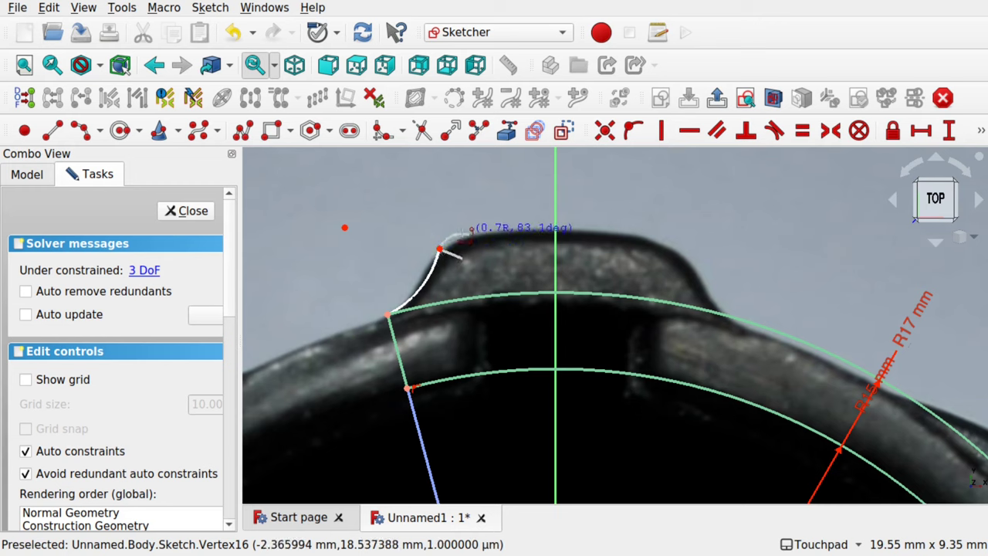
click(468, 231)
click(466, 234)
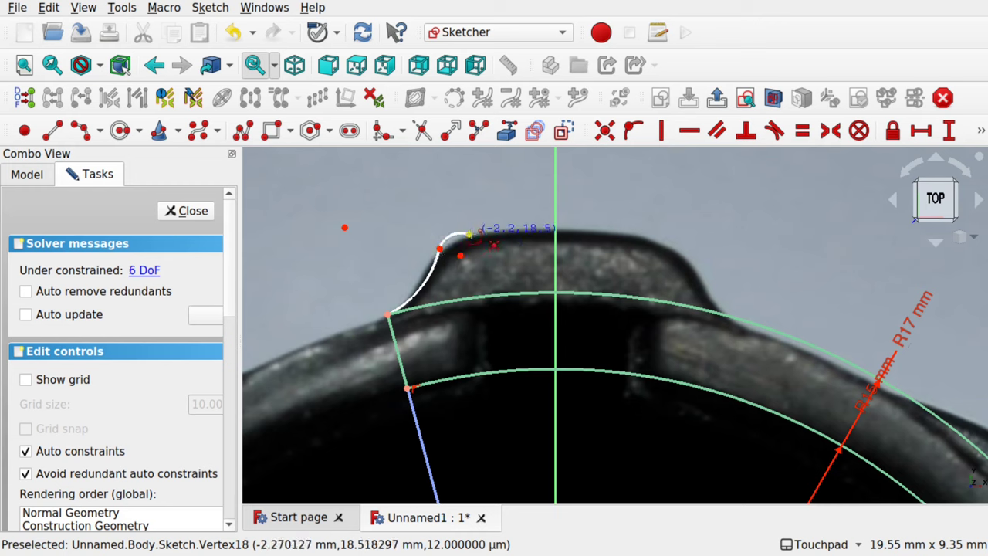
click(468, 234)
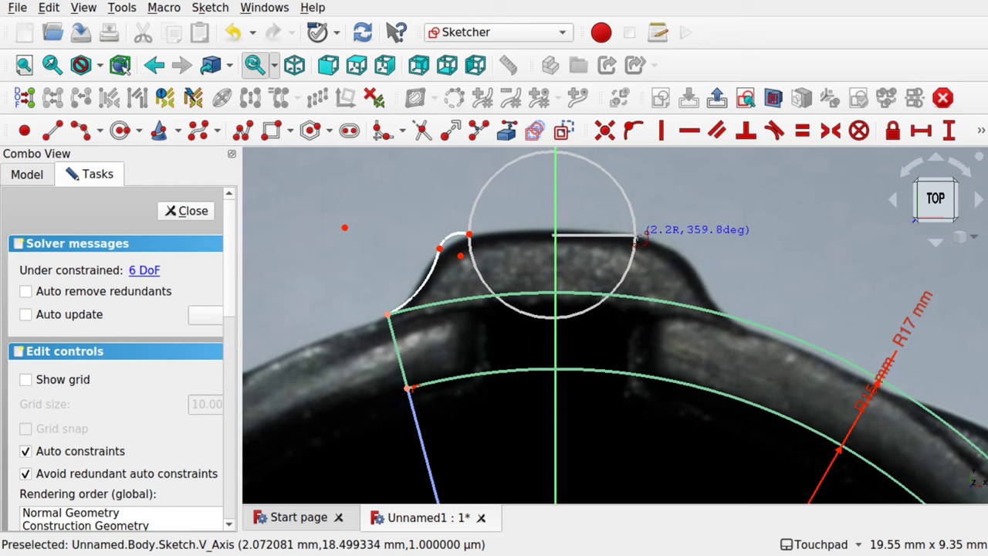
click(642, 237)
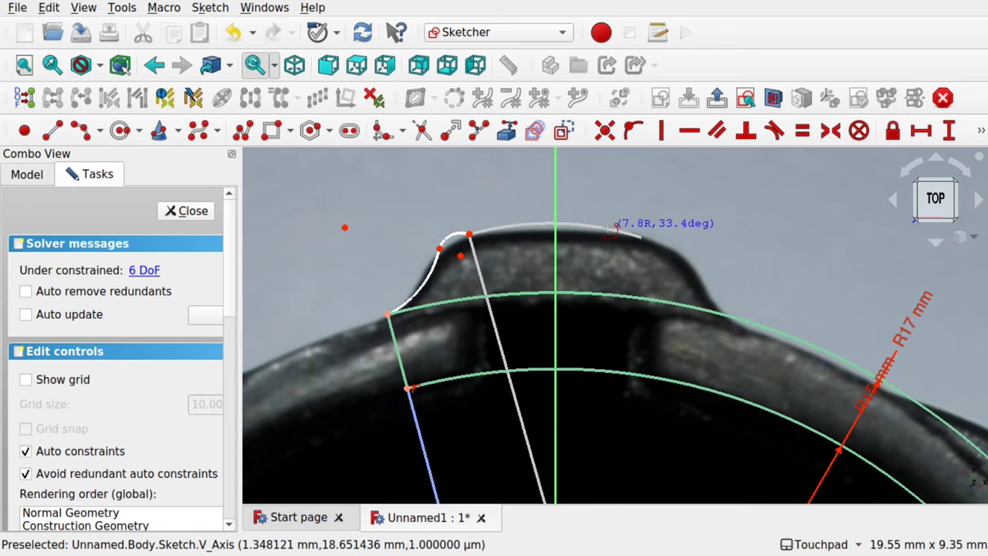
click(612, 231)
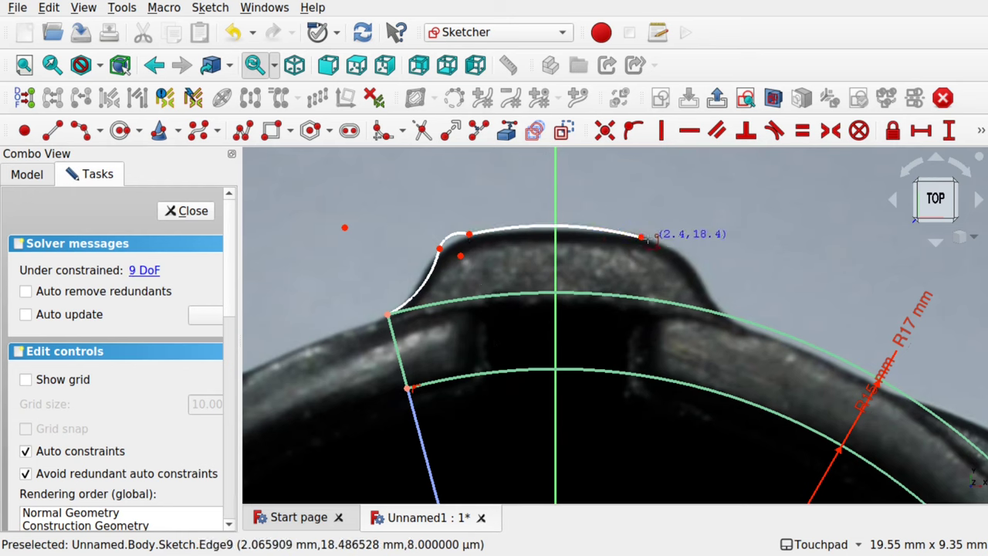
Finish the tab outline with a right shoulder arc and a concave flank arc ending on the outer wall arc.
click(643, 237)
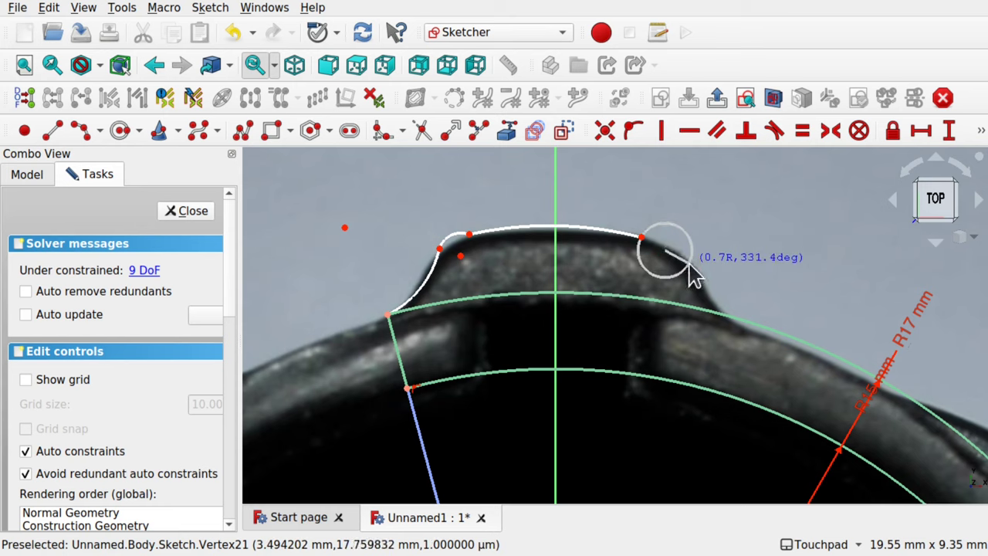
click(690, 264)
click(675, 249)
click(690, 265)
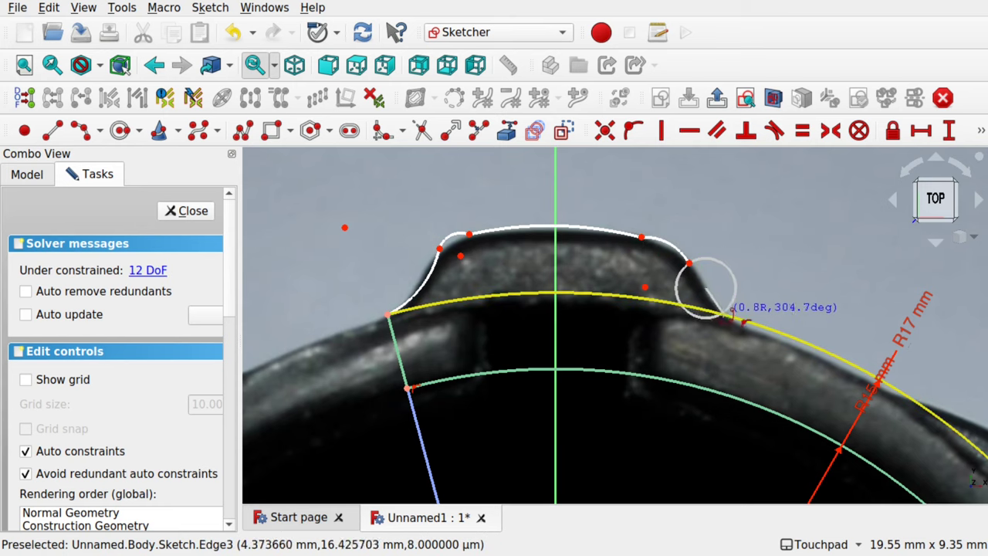
click(729, 319)
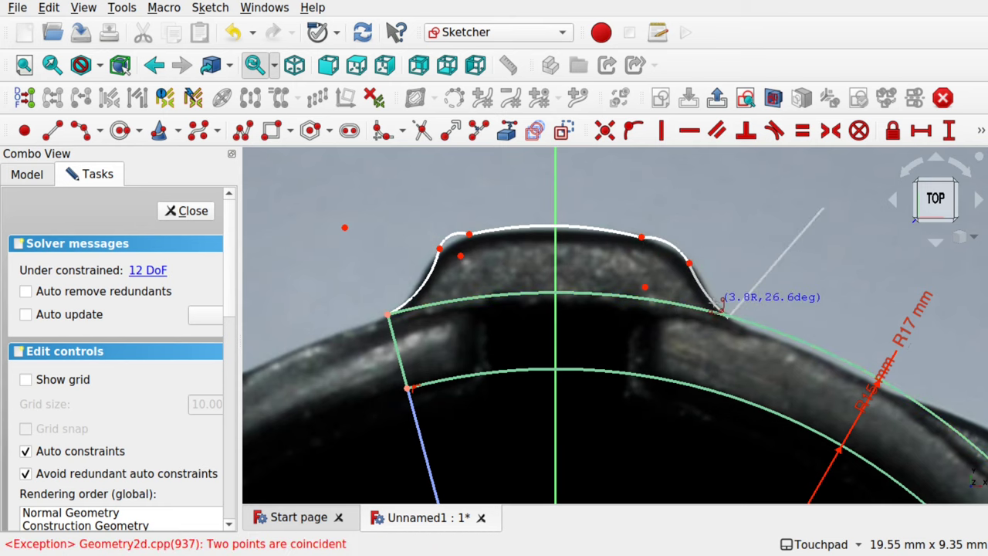
click(717, 303)
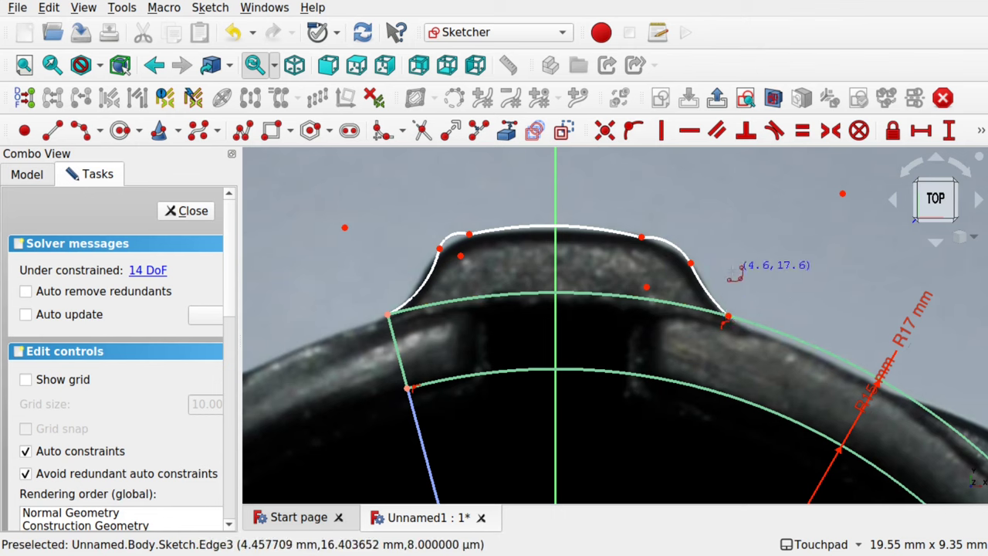
key(Escape)
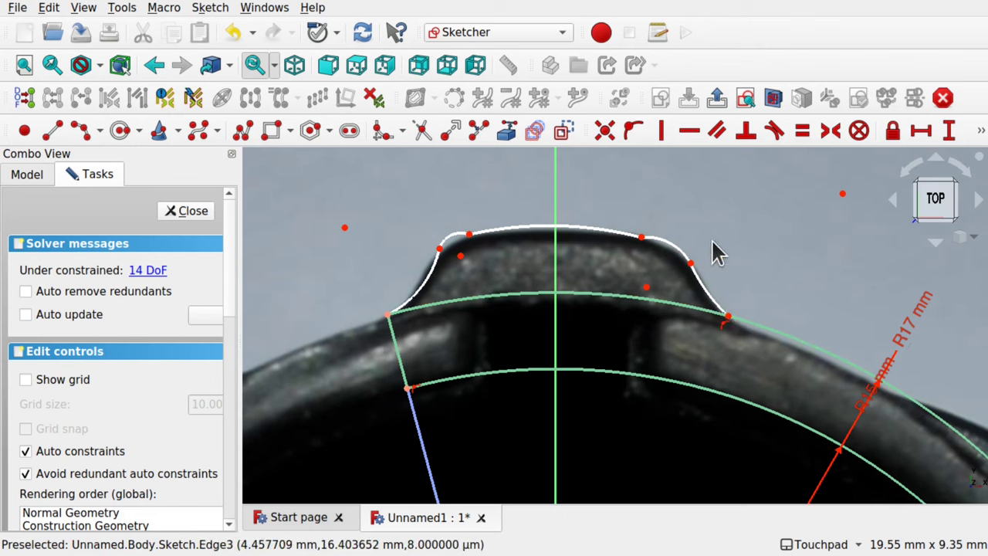
Adjust the joint between the tab's left flank and shoulder arcs, and make the flank and shoulder arcs tangent on both sides.
drag(440, 251, 432, 276)
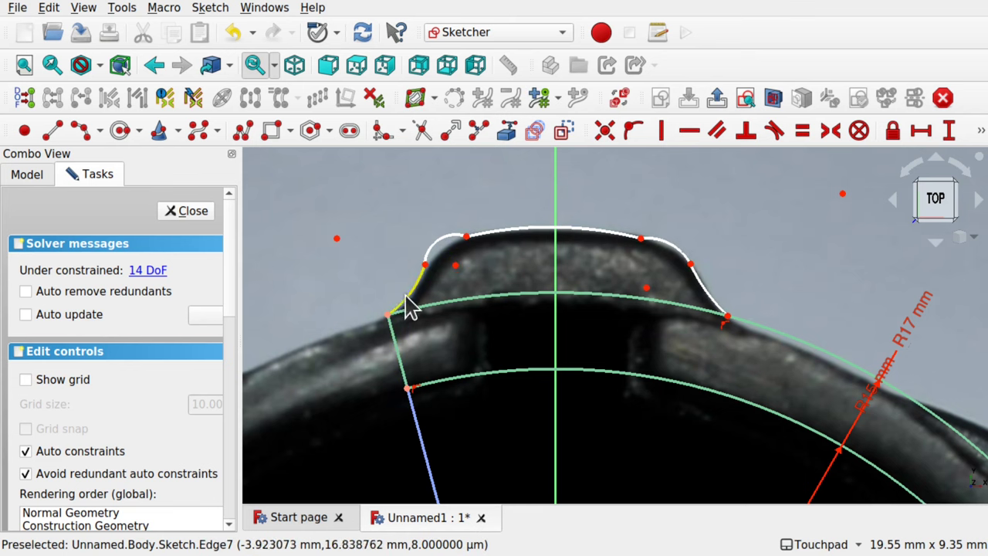
click(433, 246)
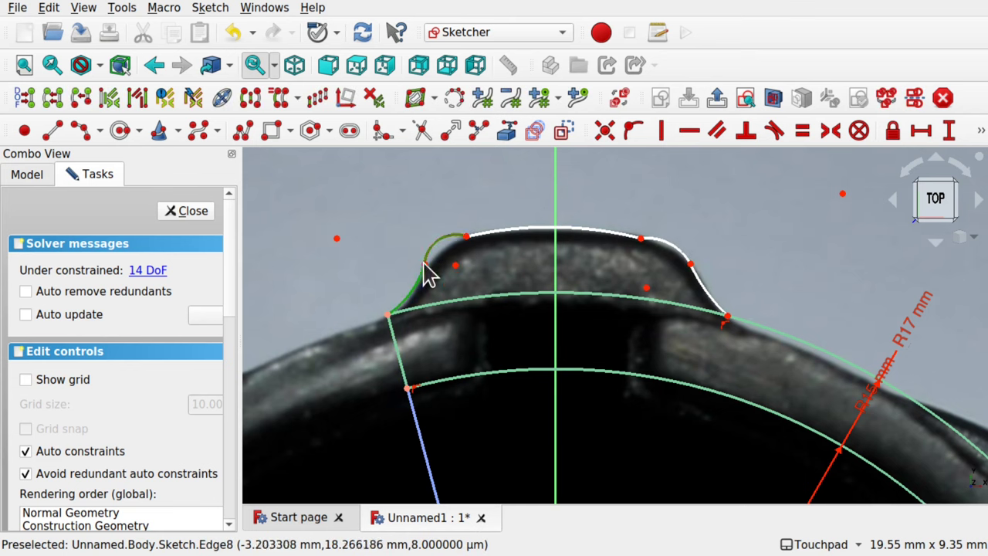
click(775, 130)
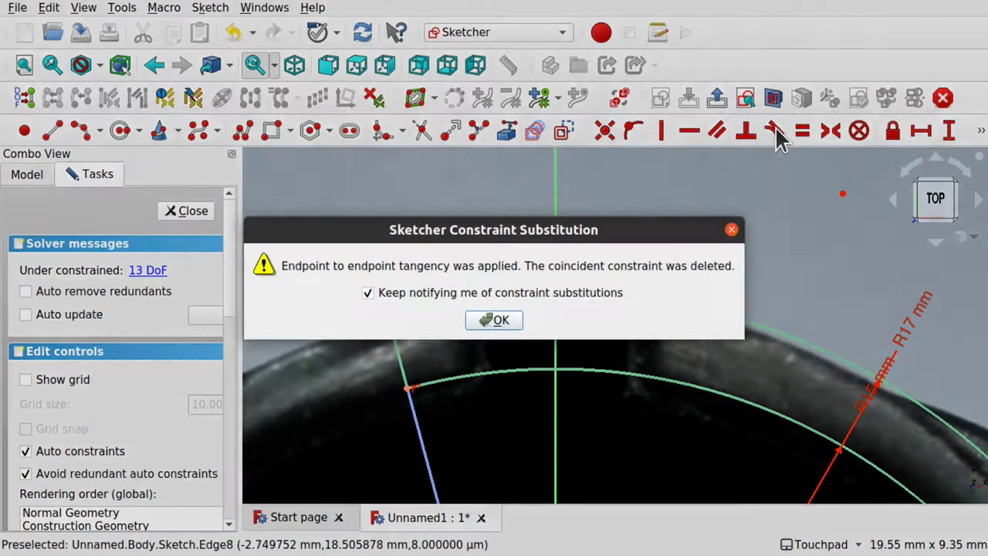
click(497, 321)
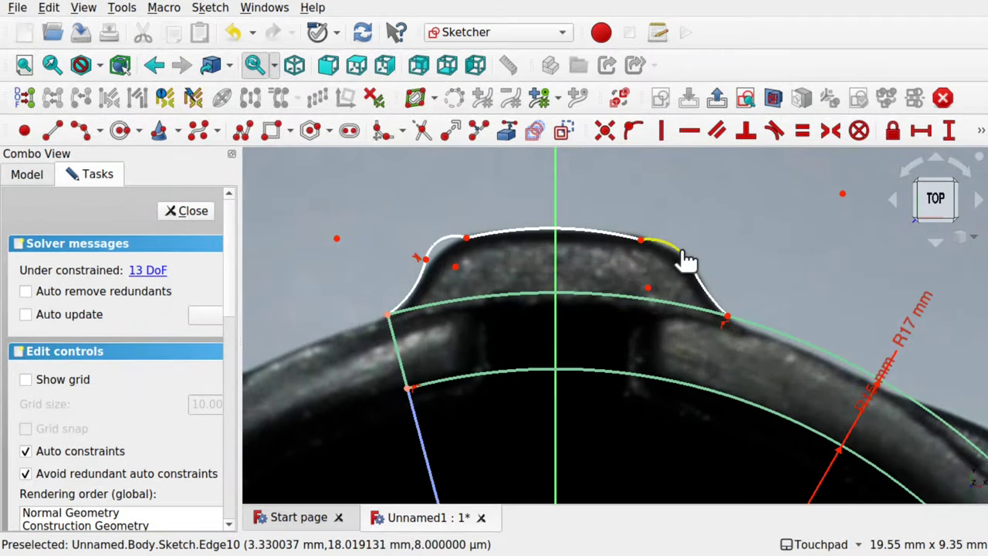
click(686, 263)
click(701, 284)
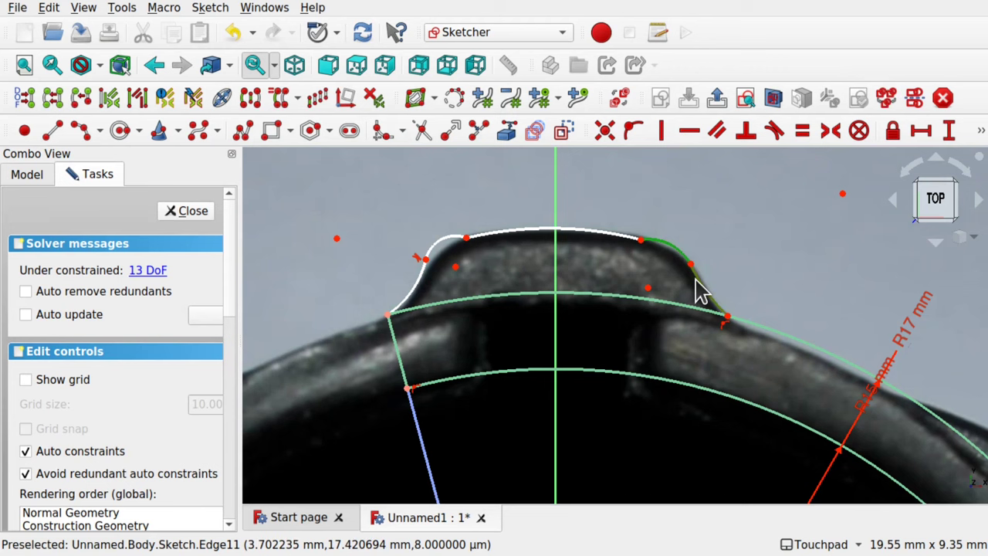
click(775, 133)
click(497, 320)
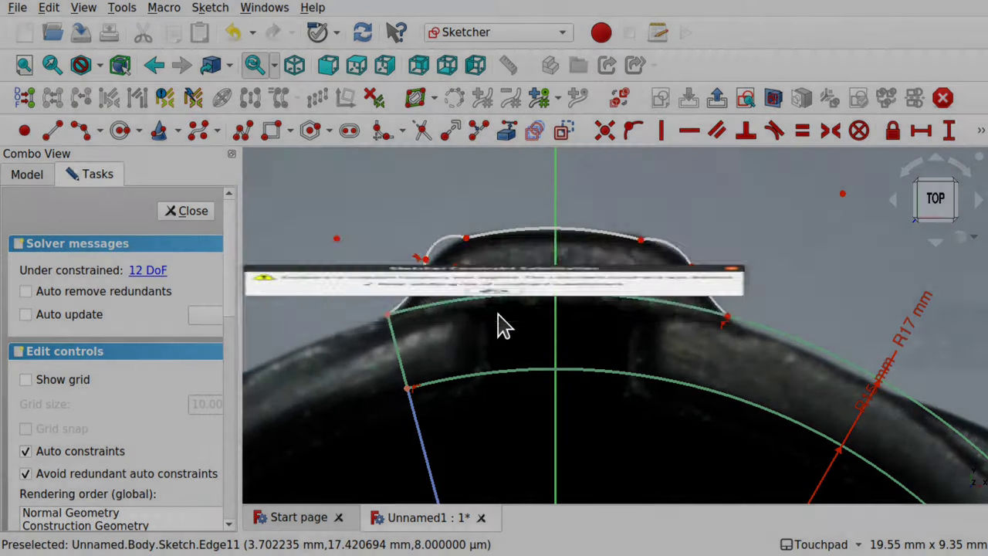
Raise the tab's crown arc slightly and constrain its centre point onto the vertical axis.
drag(428, 264, 431, 265)
mouse_move(536, 241)
mouse_down()
mouse_move(541, 196)
mouse_move(542, 222)
mouse_up()
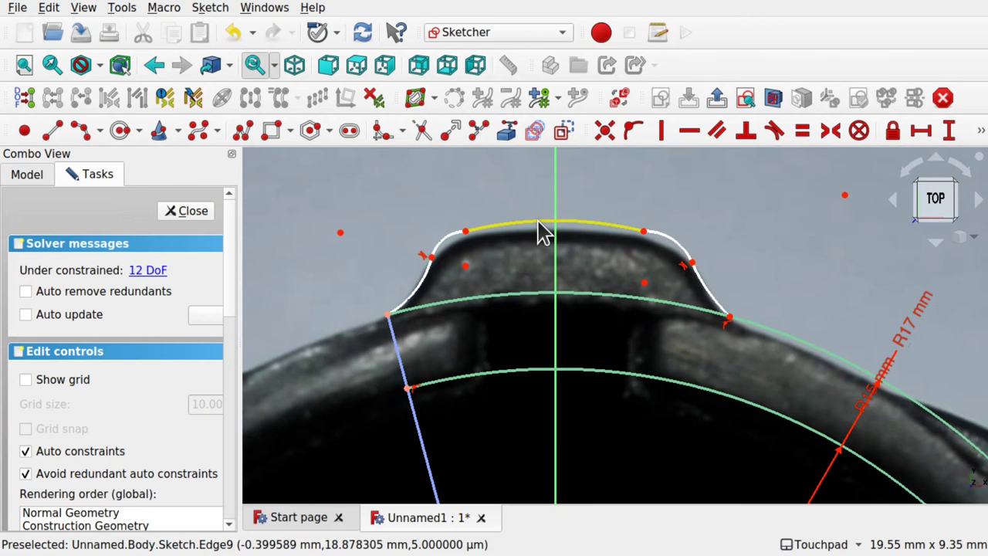
click(543, 230)
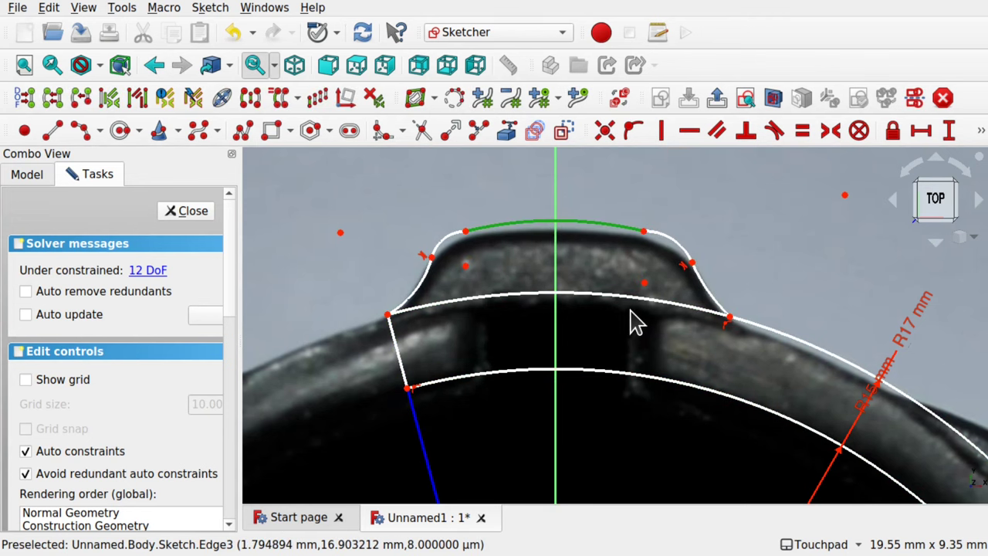
scroll(633, 322, down, 4)
shift+scroll(615, 267, down, 3)
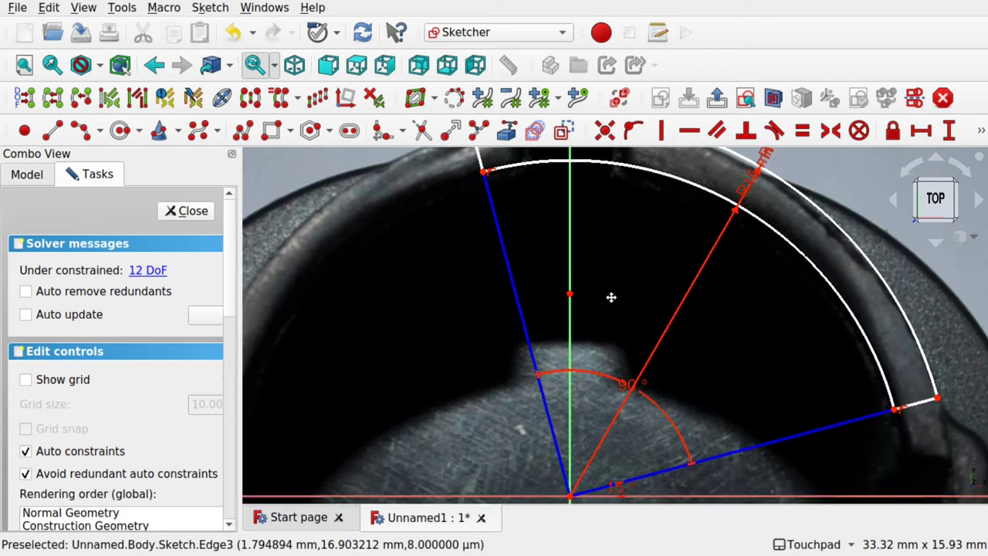
shift+scroll(611, 297, up, 1)
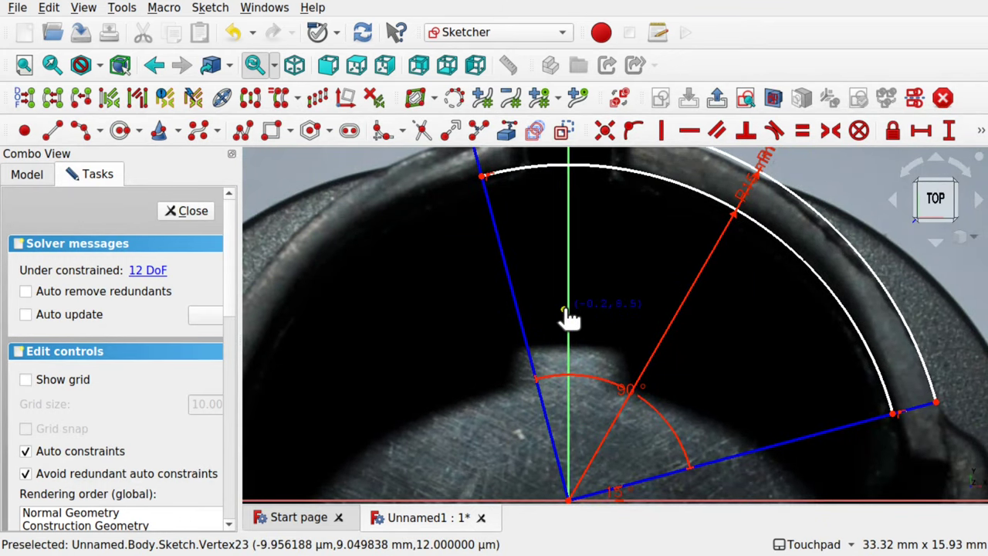
click(566, 312)
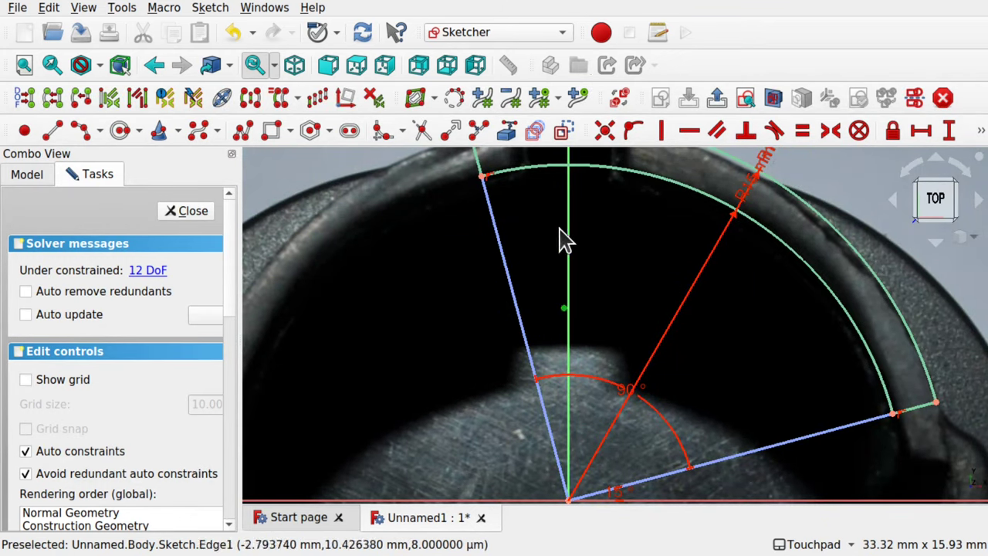
click(634, 131)
Constrain the vertical distance between the sketch origin and the crown arc's centre point to 8 mm.
scroll(622, 298, down, 2)
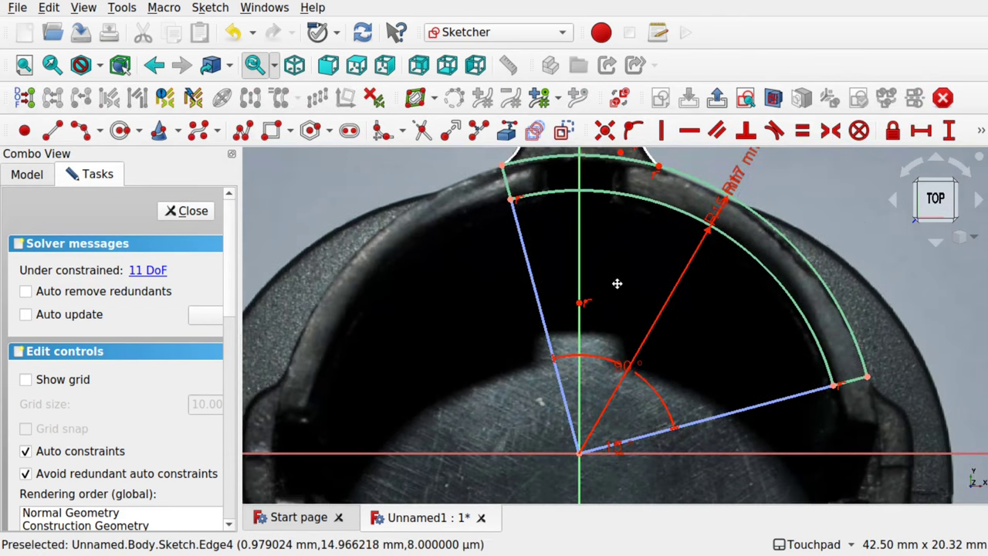
mouse_move(617, 283)
shift+middle_down()
mouse_move(631, 415)
mouse_move(621, 302)
mouse_move(620, 357)
shift+middle_up()
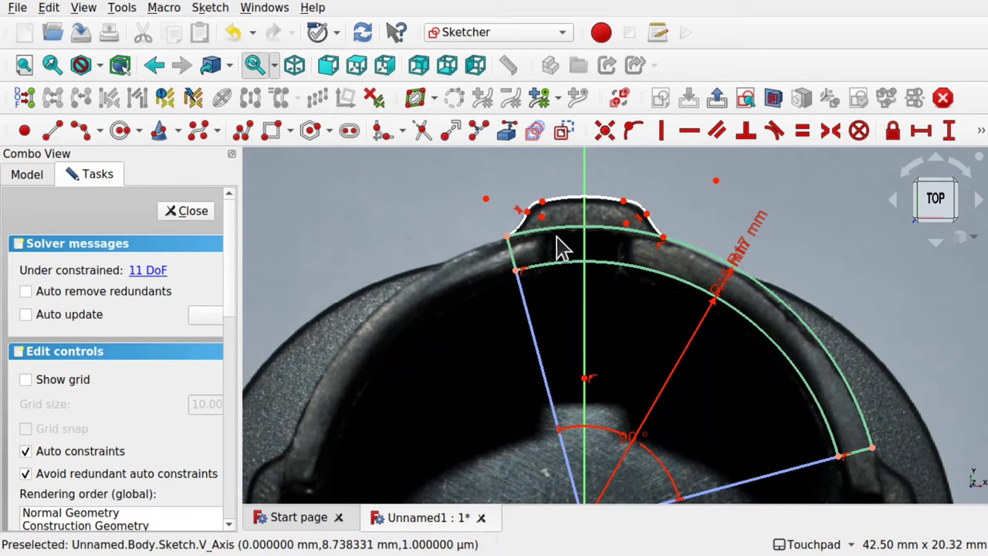
click(588, 393)
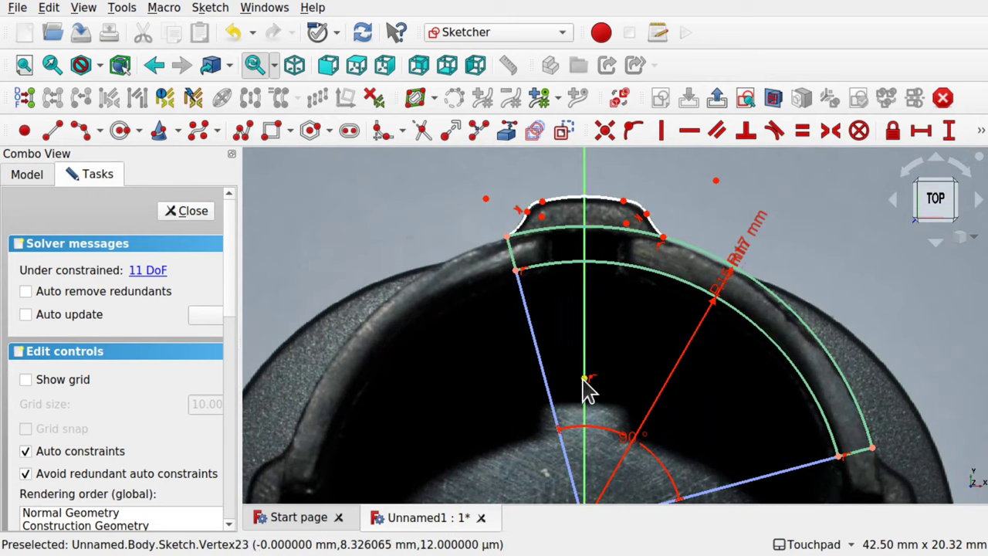
click(585, 379)
scroll(641, 407, down, 5)
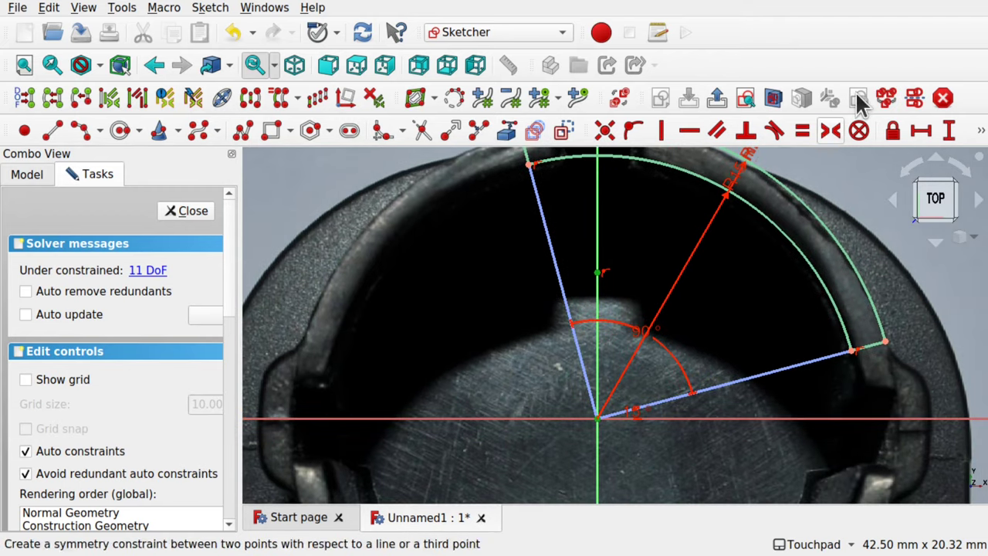
click(949, 130)
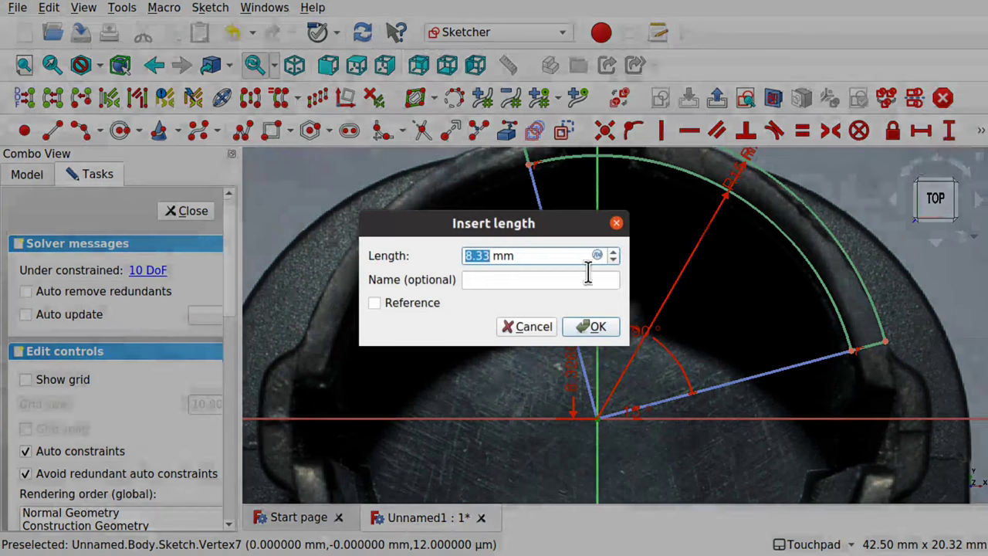
text(8)
key(Return)
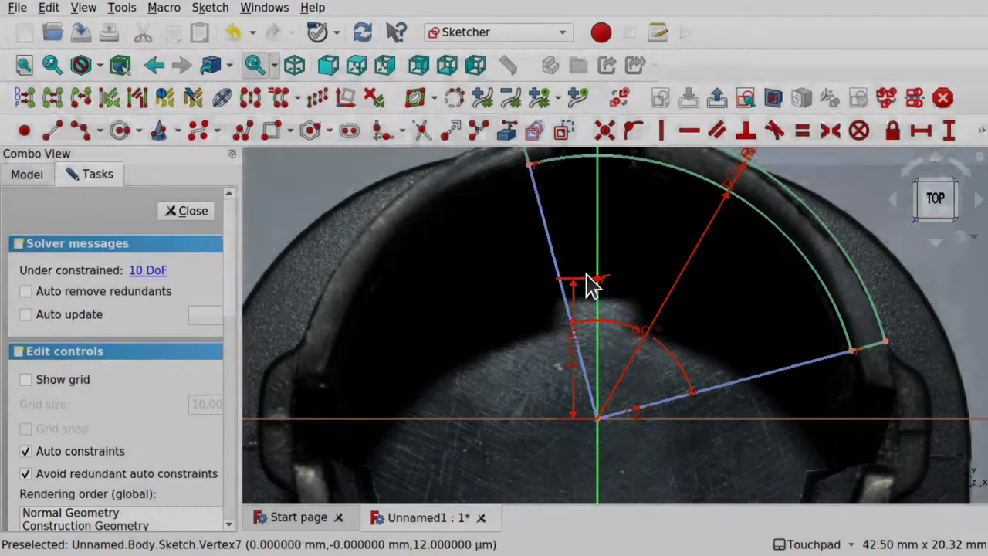
Move the crown arc's two end points inward and constrain them symmetric about the vertical axis.
scroll(671, 275, down, 1)
scroll(670, 276, down, 1)
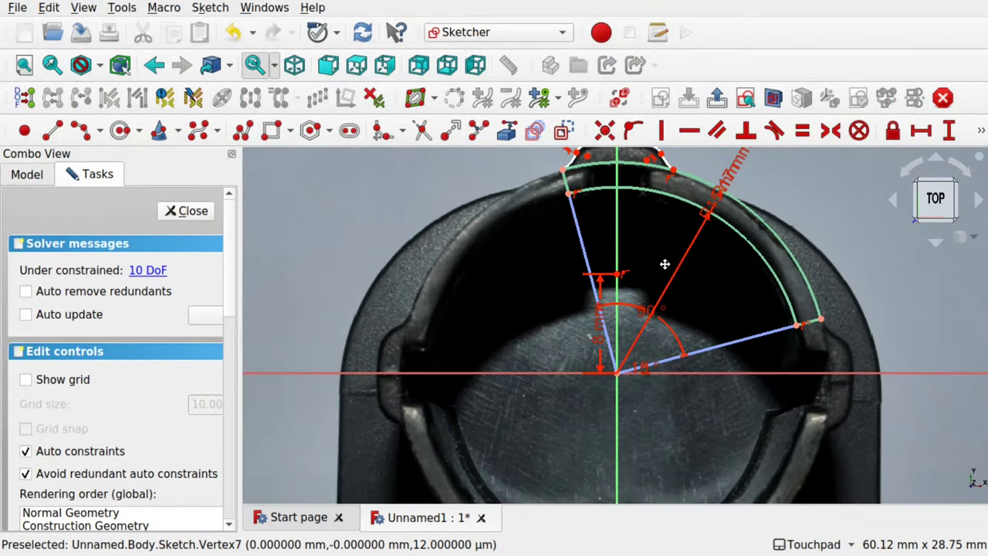
scroll(596, 309, up, 3)
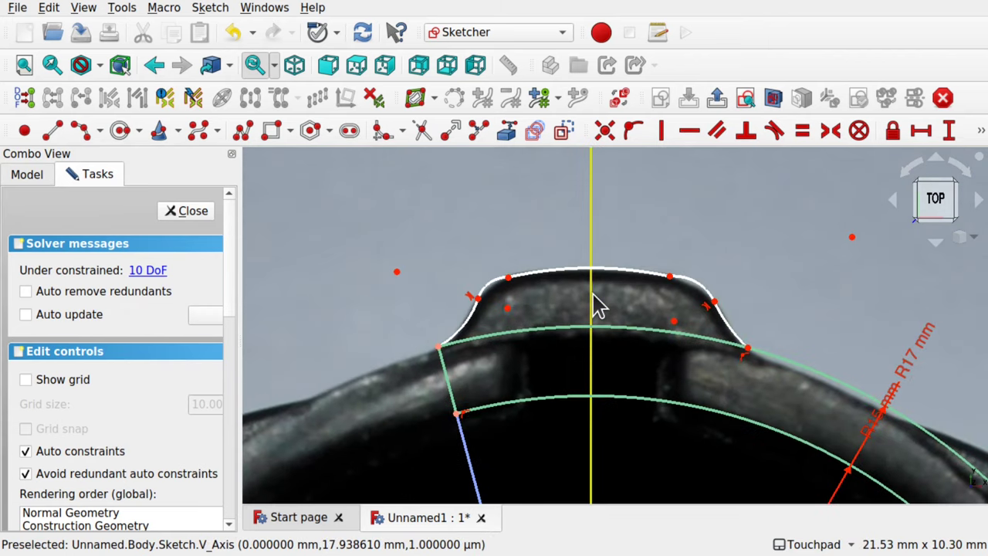
mouse_move(525, 287)
mouse_down()
mouse_move(559, 282)
mouse_move(526, 285)
mouse_up()
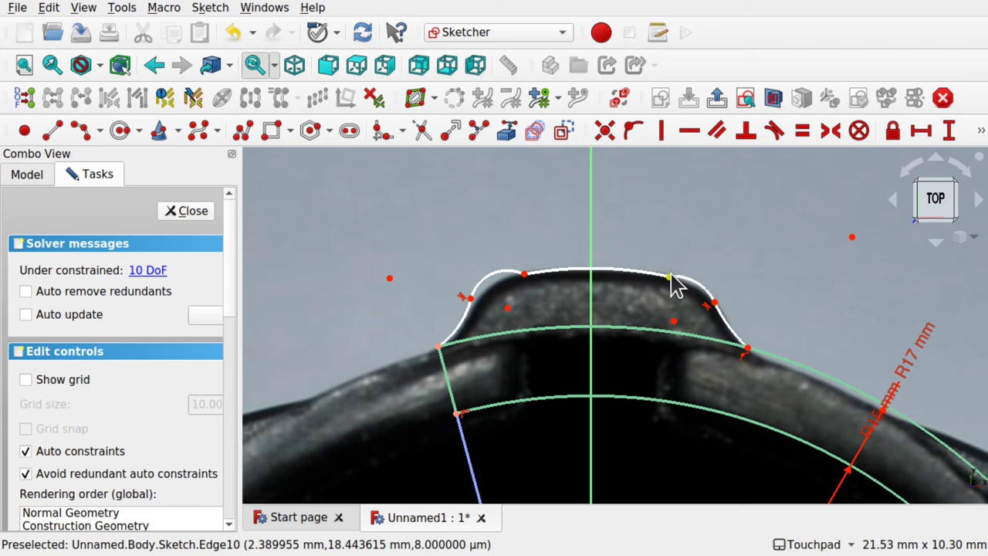
mouse_move(672, 281)
mouse_down()
mouse_move(635, 278)
mouse_move(645, 270)
mouse_move(697, 279)
mouse_move(666, 277)
mouse_up()
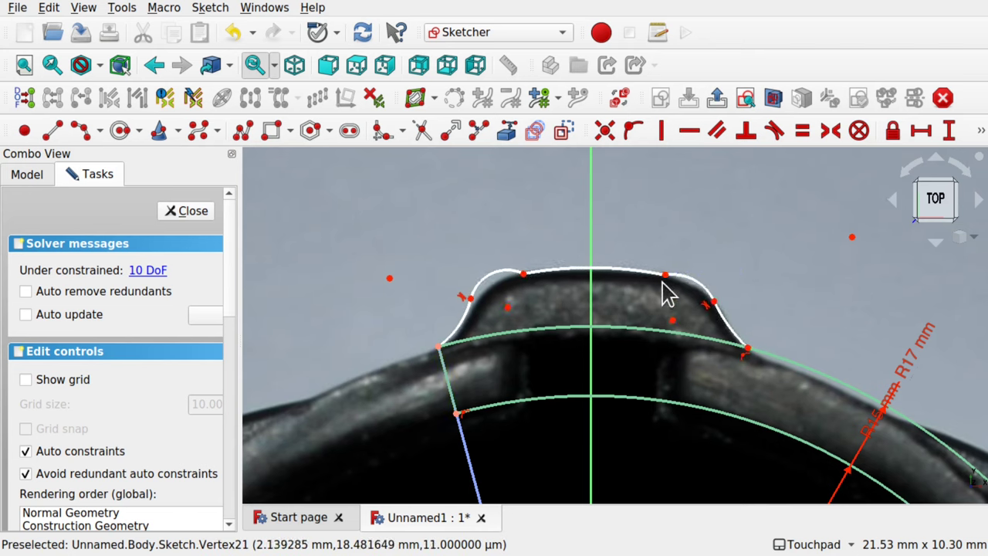
click(667, 280)
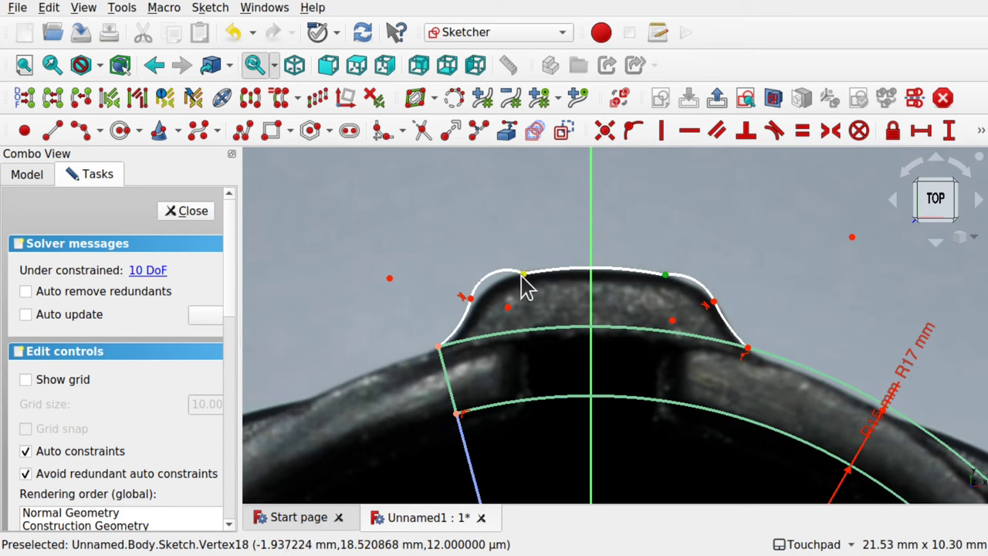
click(523, 277)
click(590, 210)
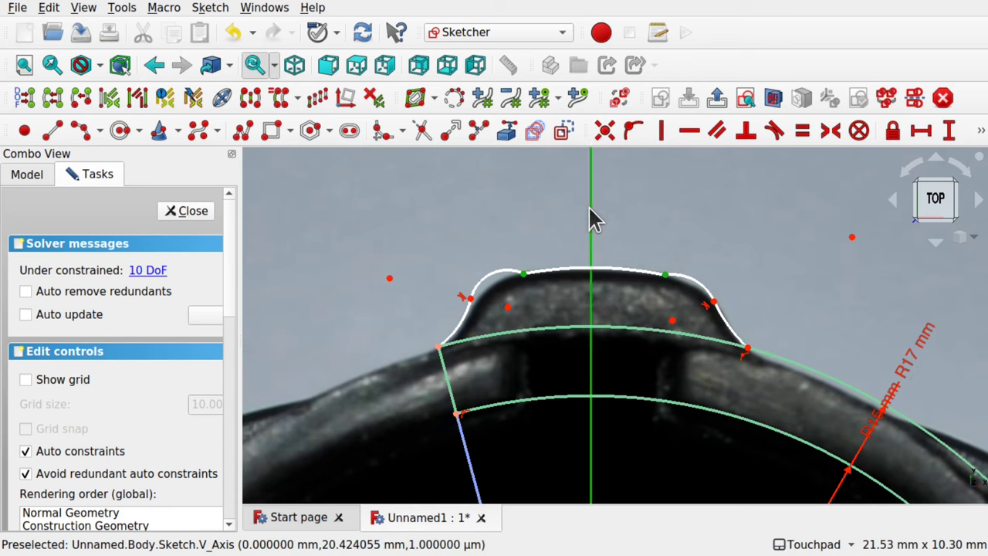
click(831, 131)
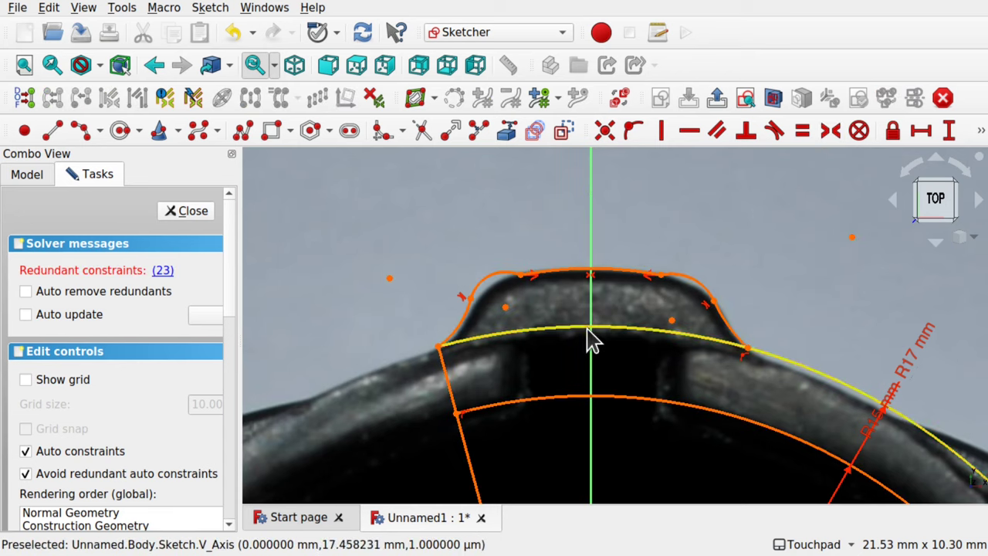
Delete the redundant point-on-object constraint that holds the crown arc's centre on the vertical axis.
scroll(593, 371, down, 2)
scroll(602, 408, down, 3)
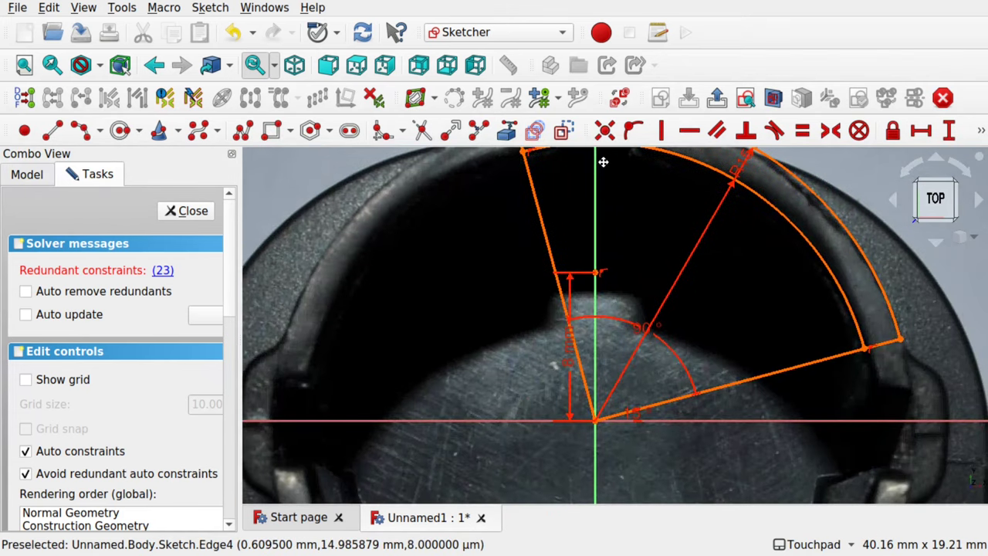
mouse_move(627, 337)
middle_down()
mouse_move(600, 313)
mouse_move(592, 260)
middle_up()
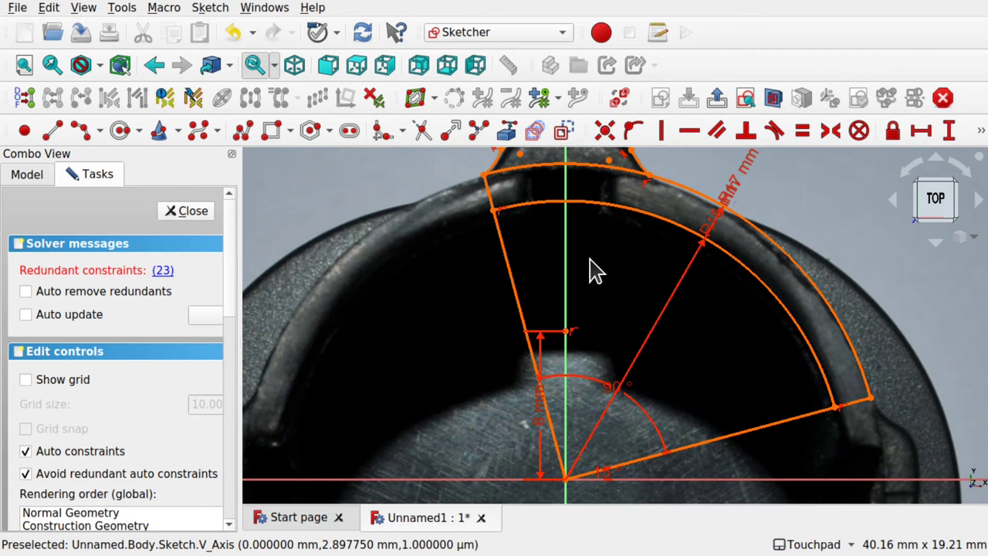
click(163, 273)
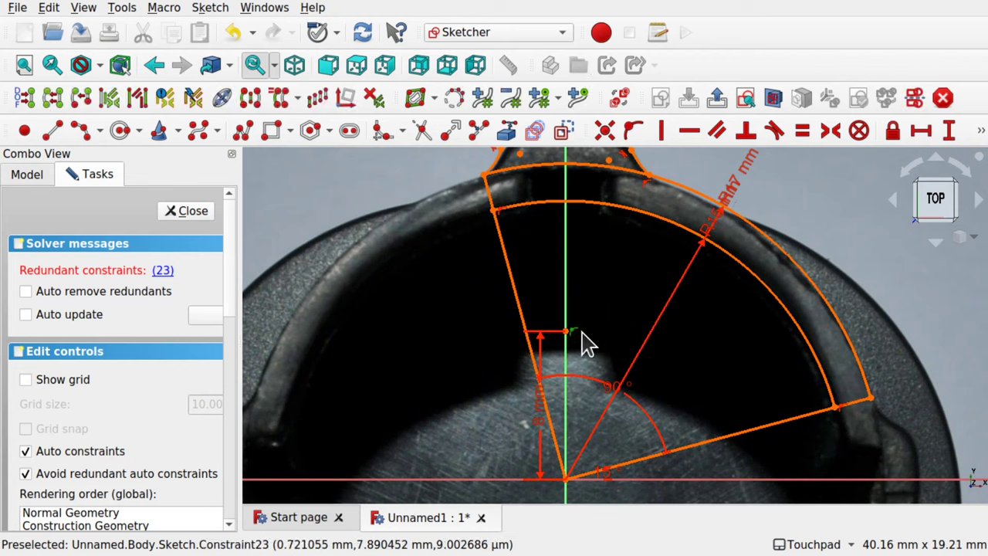
key(Delete)
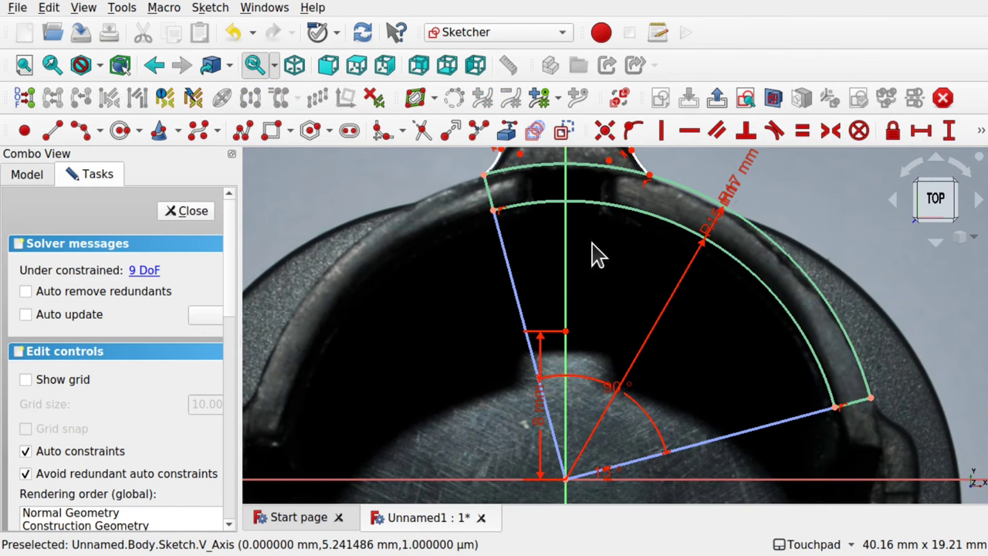
Reshape the tab outline to follow the photo, widening the crown arc to about 5.6 mm and repositioning the left flank joint.
scroll(591, 255, up, 3)
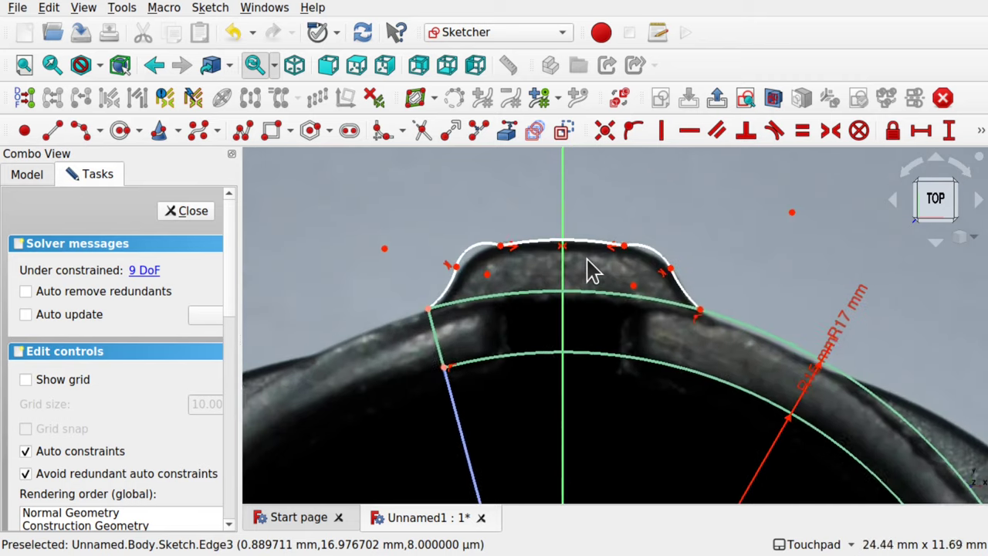
scroll(592, 271, up, 2)
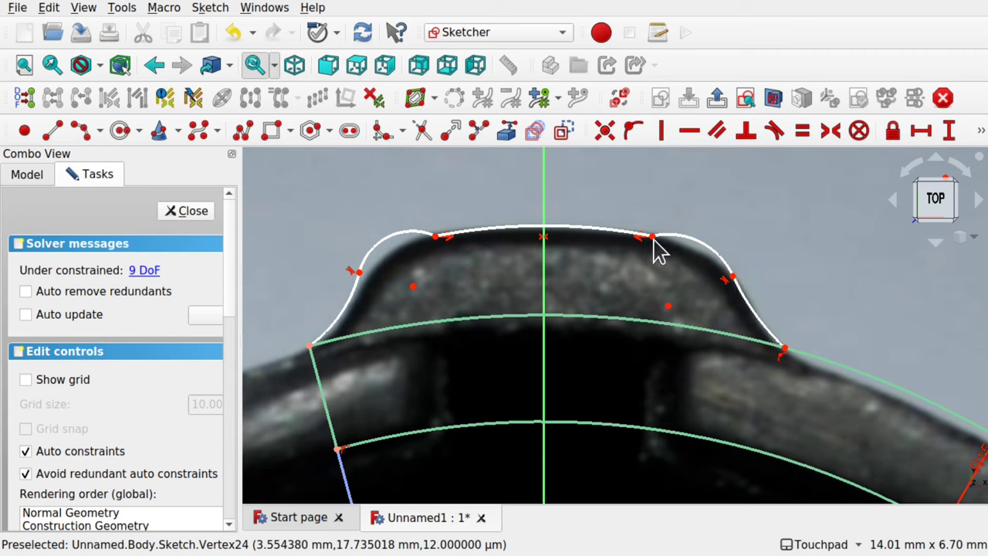
drag(653, 239, 654, 246)
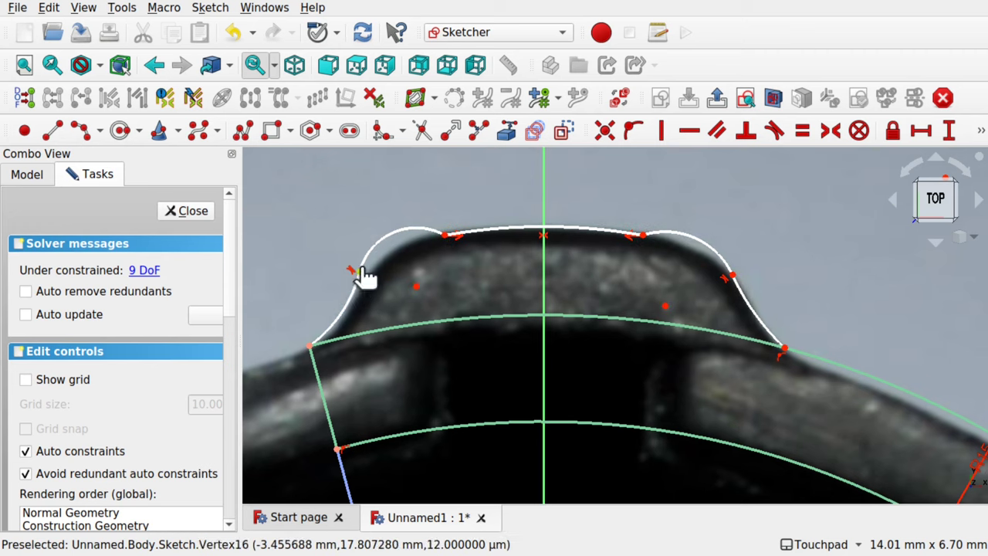
drag(363, 273, 379, 284)
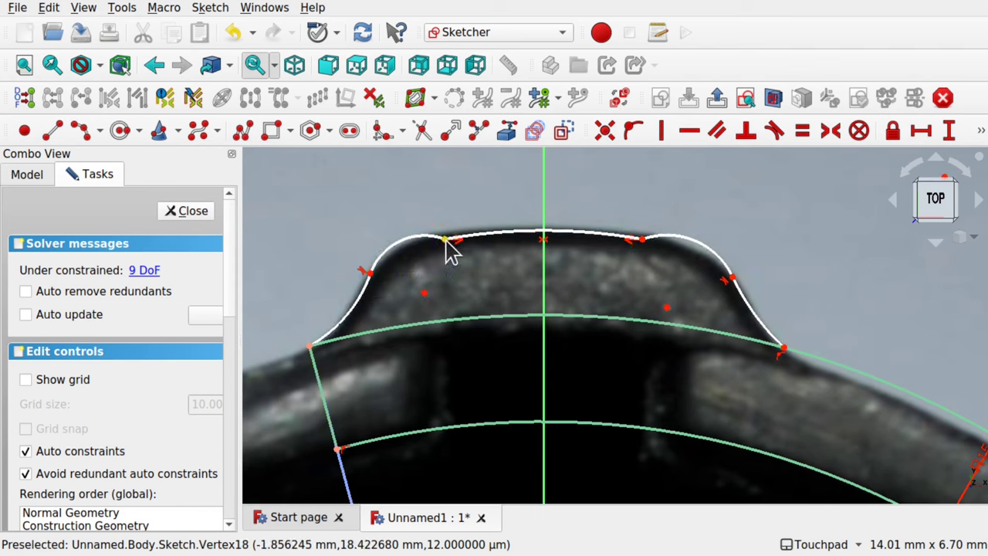
drag(448, 254, 405, 248)
drag(383, 280, 366, 283)
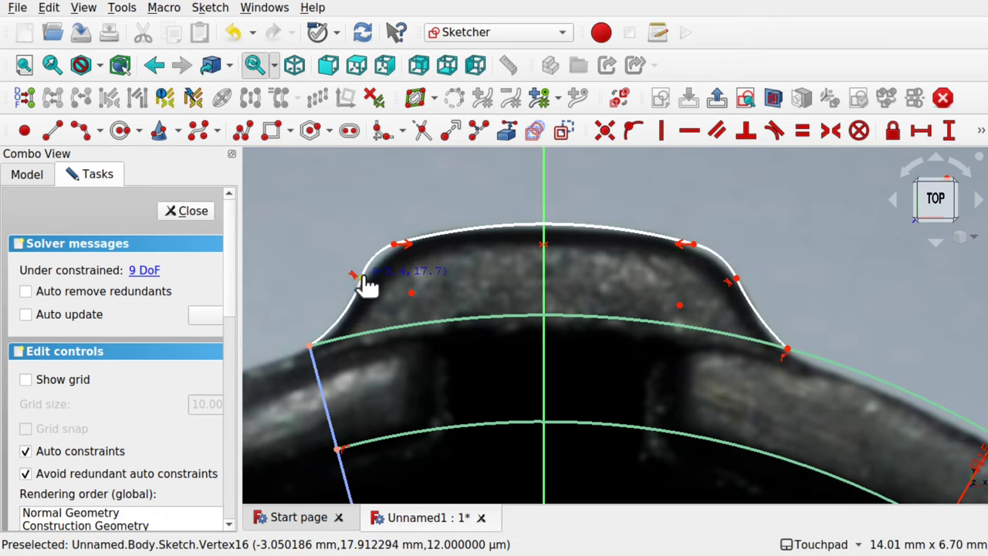
Constrain the two upper flank arcs' centre points symmetric about the vertical axis, and readjust the left flank to the photo.
click(412, 295)
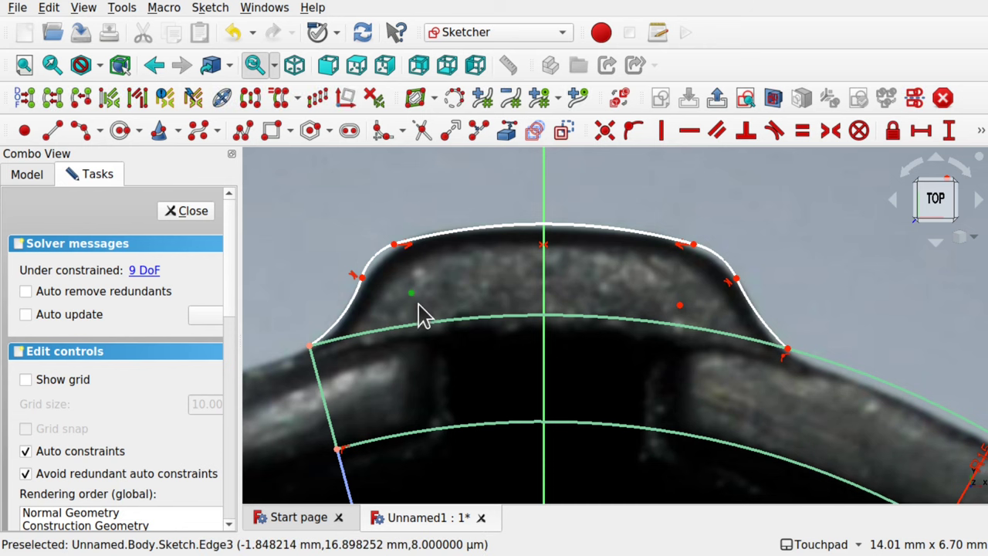
click(679, 305)
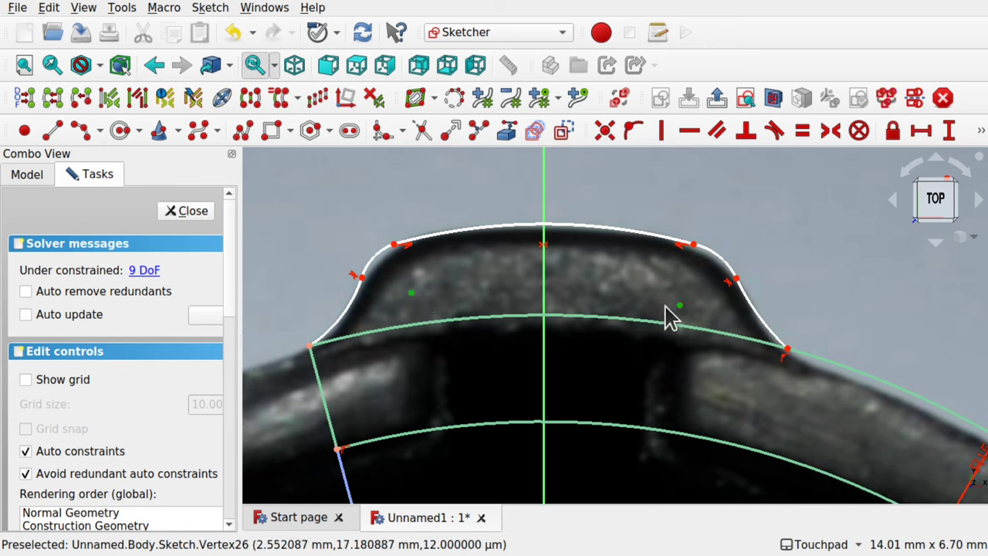
click(545, 297)
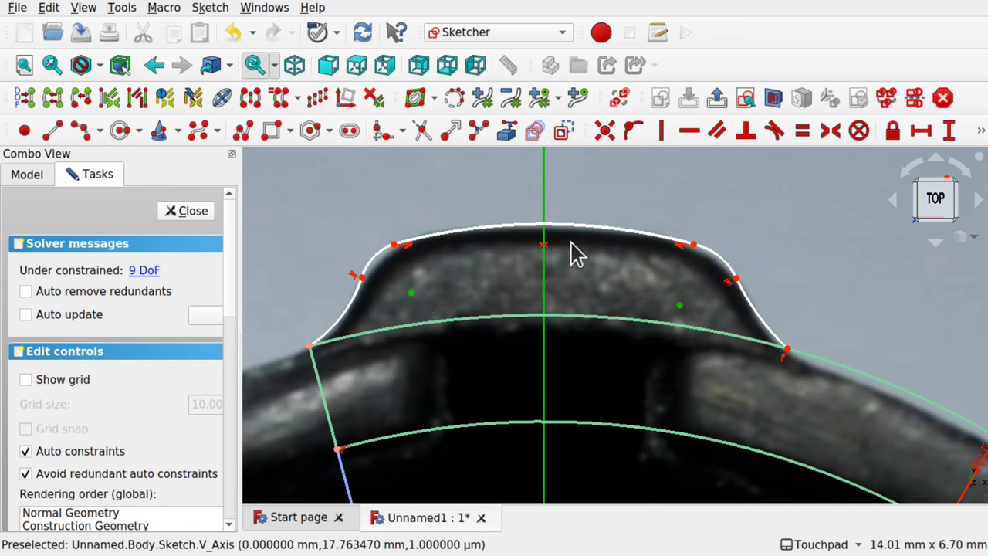
click(831, 131)
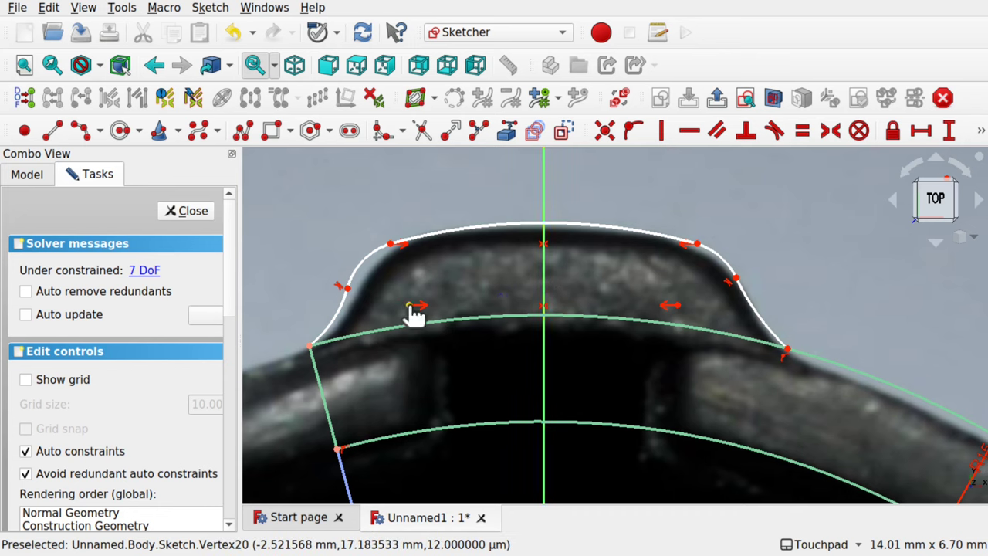
drag(414, 309, 455, 345)
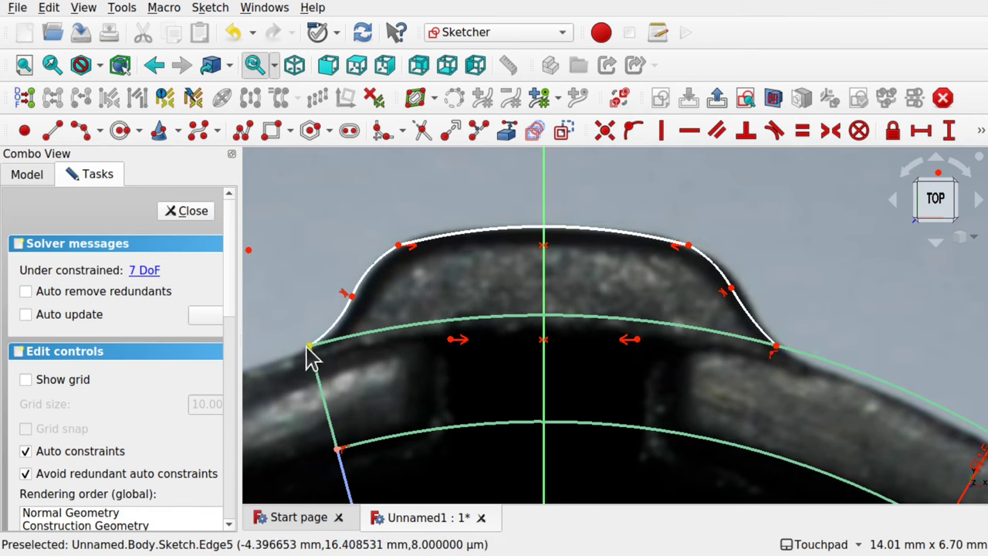
drag(353, 298, 362, 292)
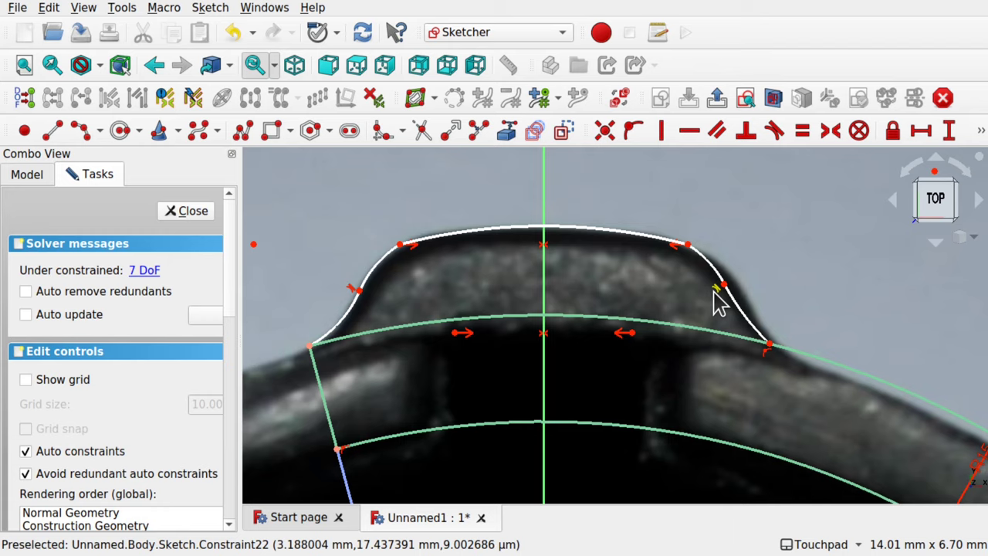
Constrain the two lower flank arcs' centre points, outside the tab, symmetric about the vertical axis.
scroll(713, 298, down, 4)
click(849, 221)
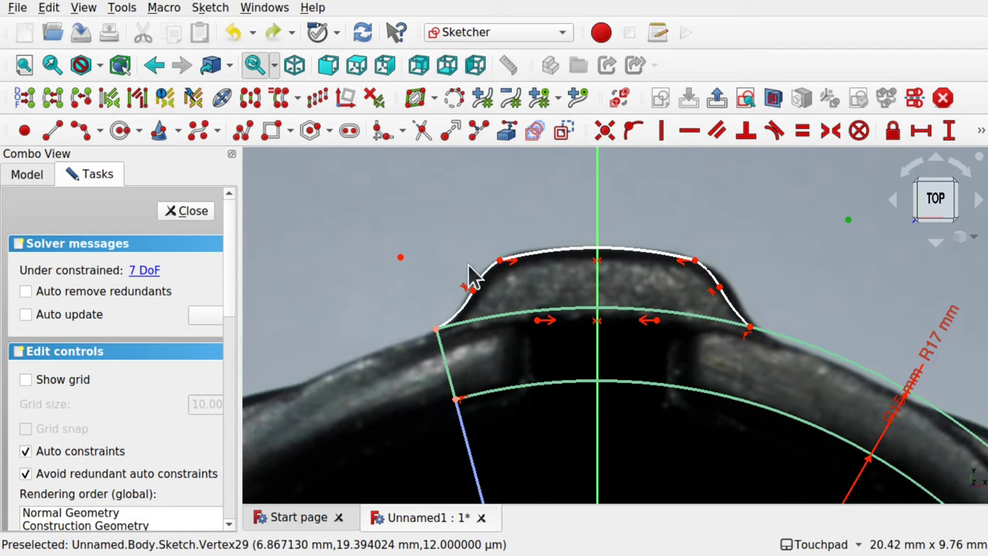
click(399, 258)
click(506, 228)
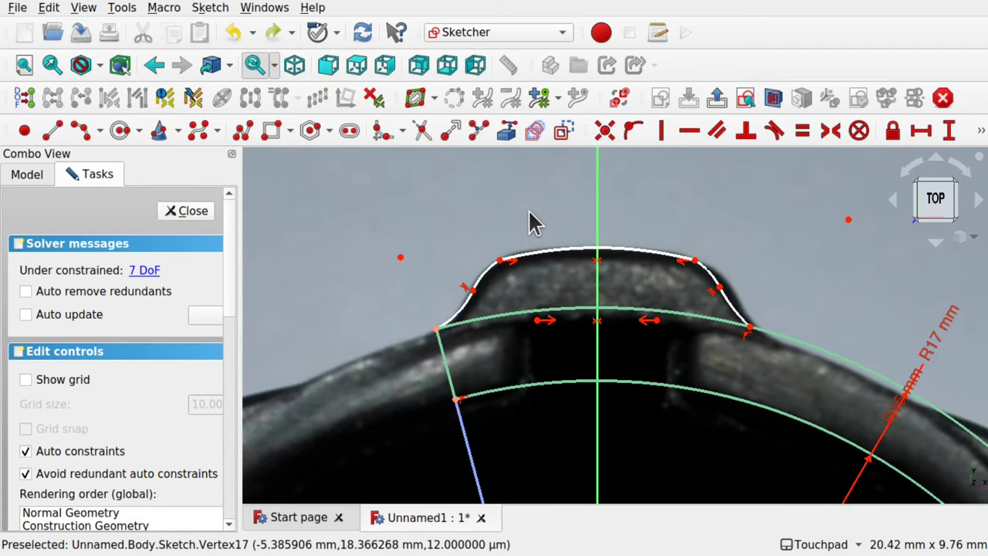
click(849, 220)
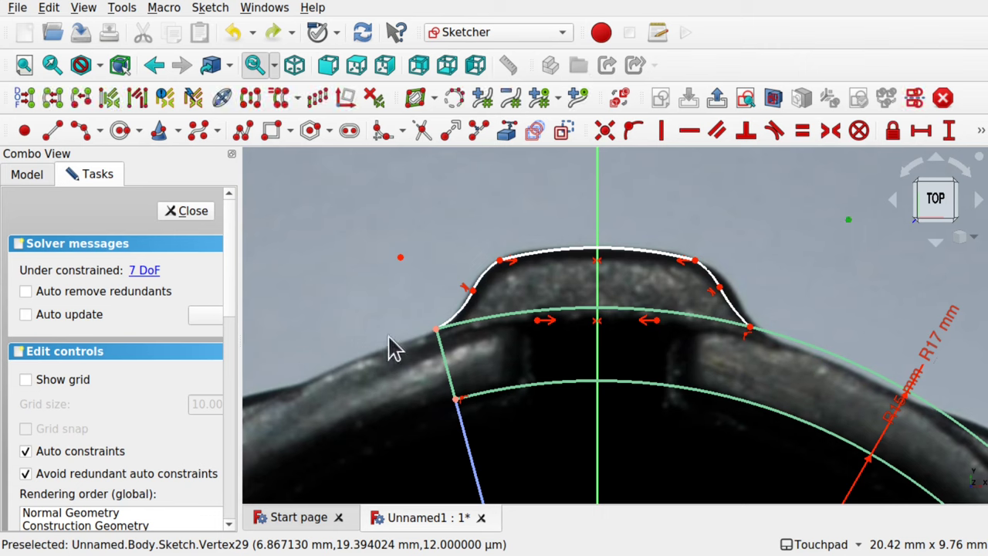
click(402, 258)
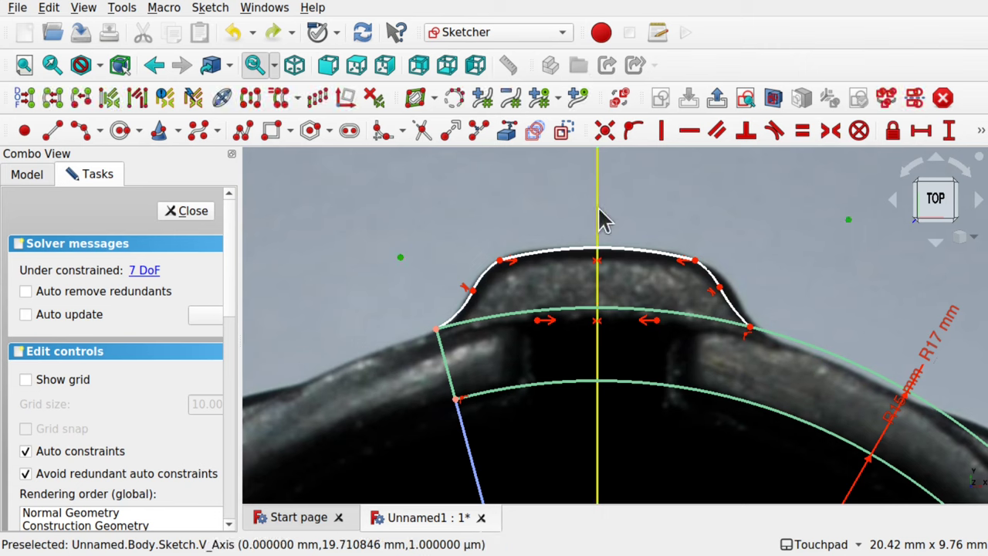
click(830, 130)
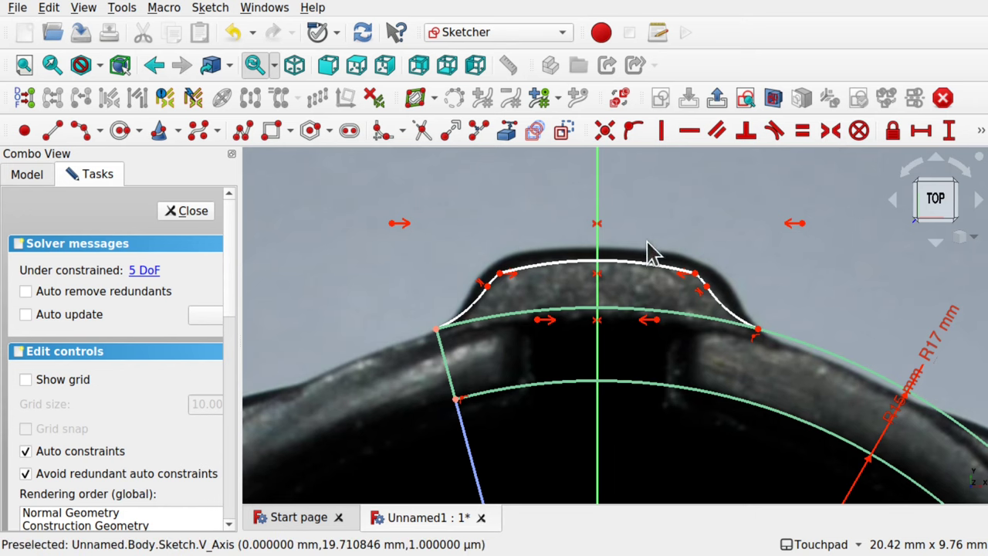
Reshape the symmetric tab outline to follow the photo, raising the crown arc and moving the flank joints outward, and highlight its under-constrained geometry.
drag(613, 270, 618, 259)
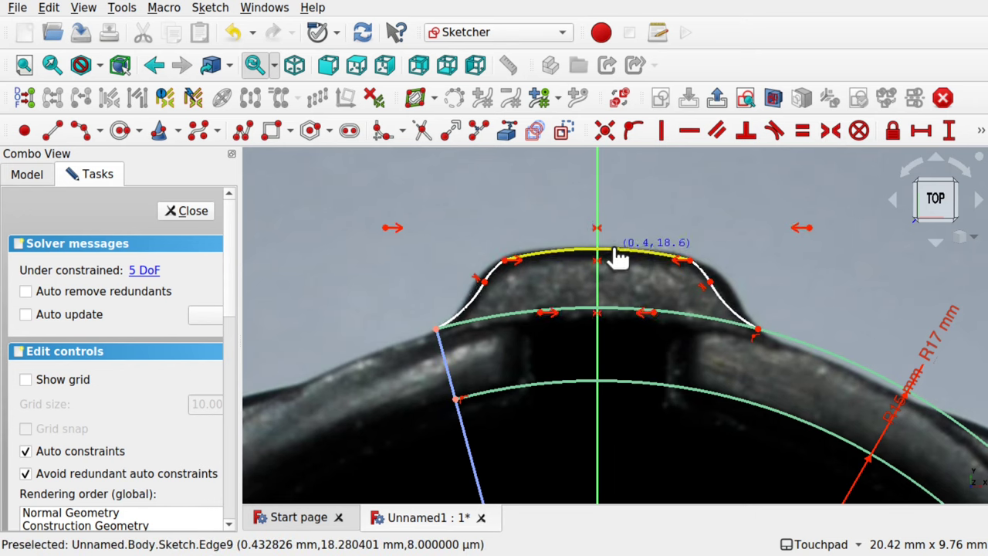
drag(485, 292, 475, 299)
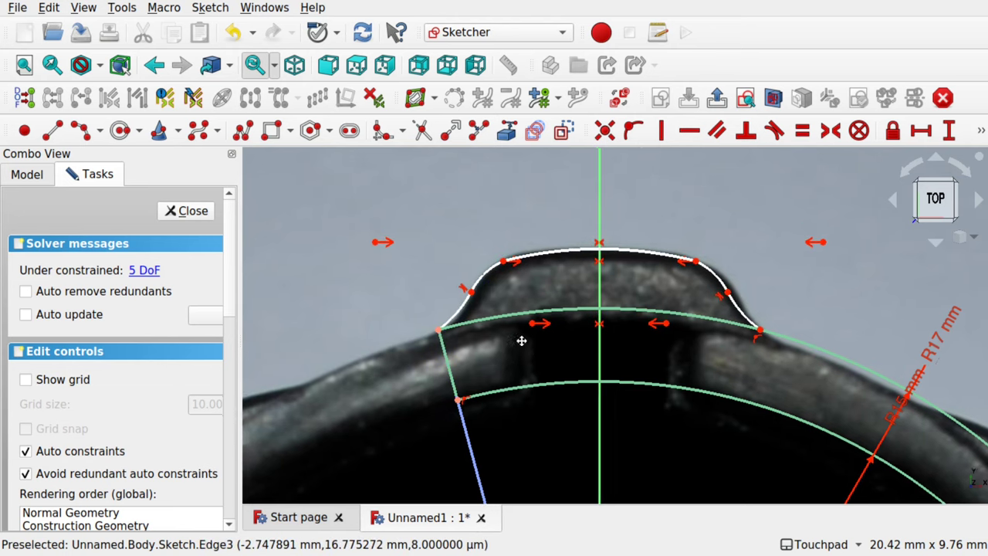
scroll(523, 342, up, 2)
scroll(543, 297, up, 3)
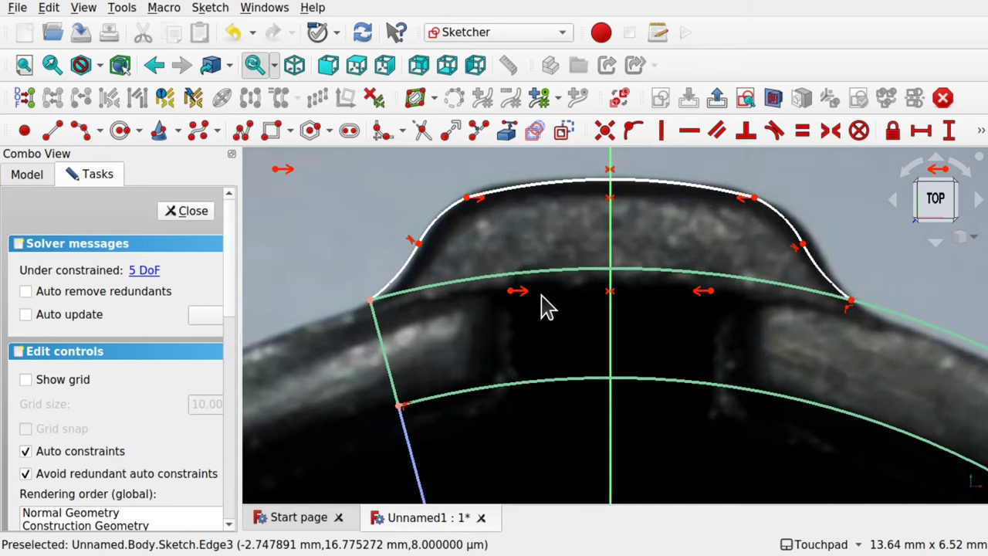
scroll(543, 298, down, 2)
scroll(543, 298, up, 1)
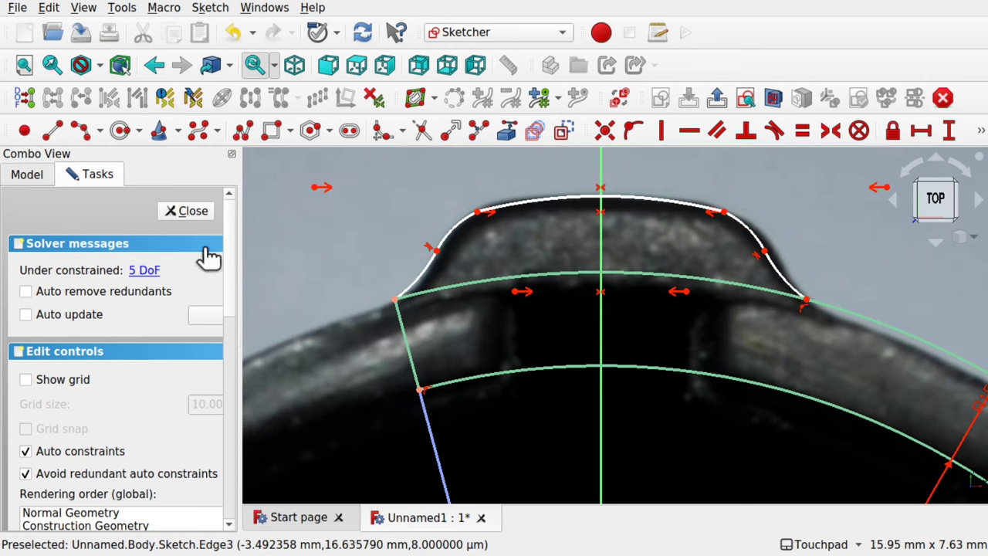
click(147, 271)
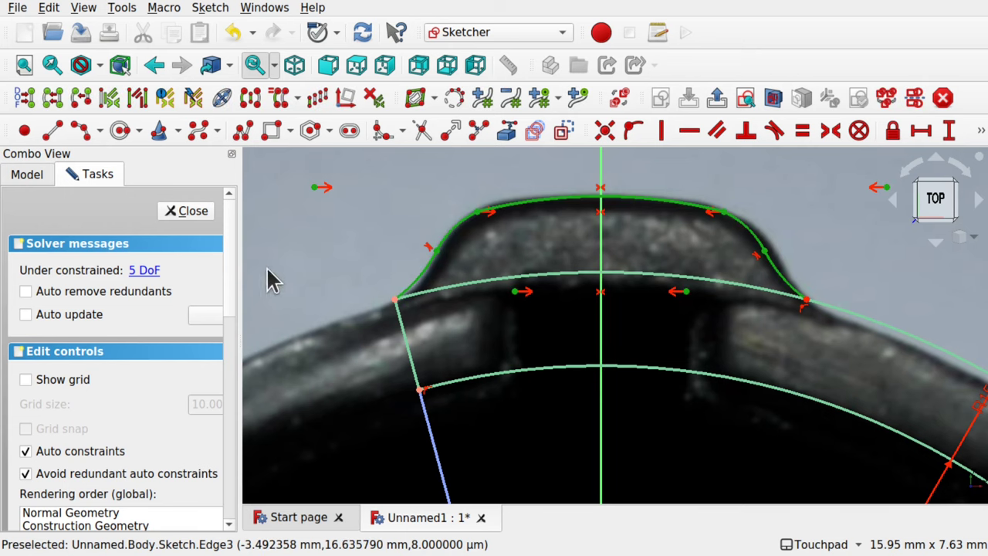
click(307, 261)
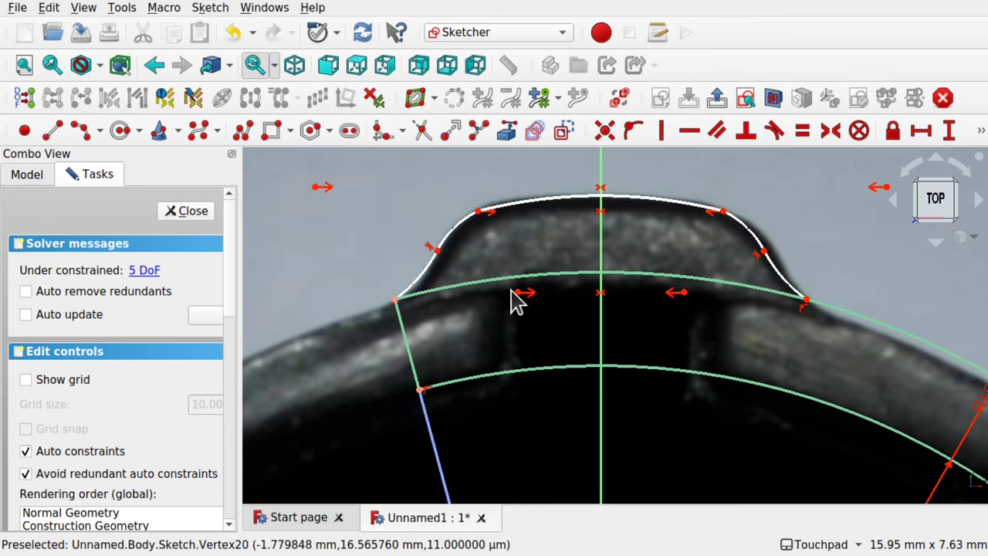
drag(765, 258, 766, 258)
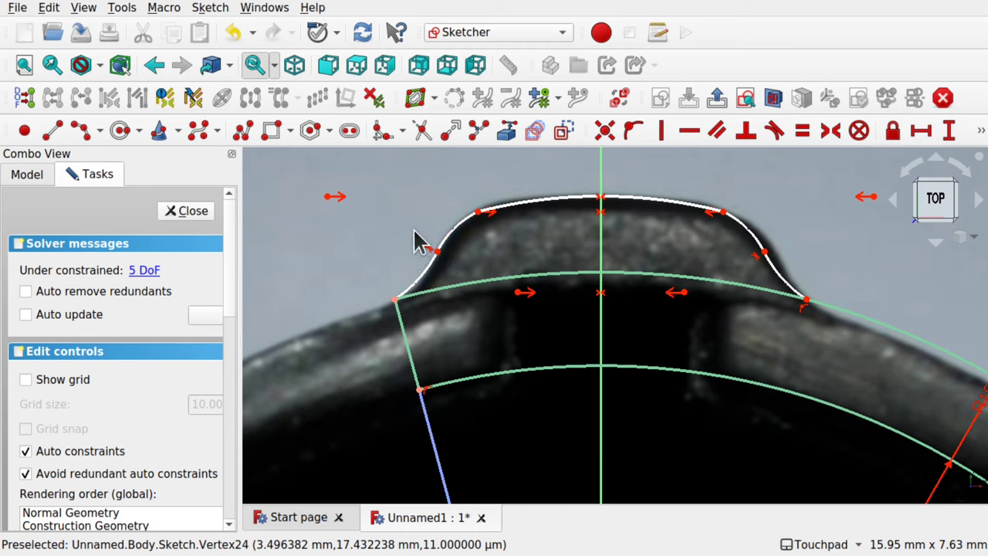
Constrain the left lower flank arc's radius to 2.5 mm.
click(423, 287)
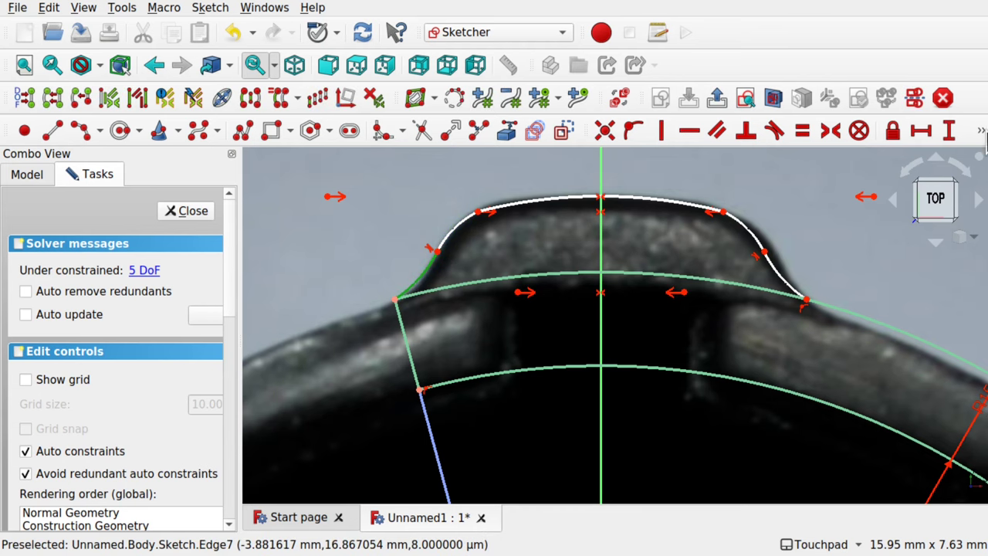
click(980, 129)
click(634, 159)
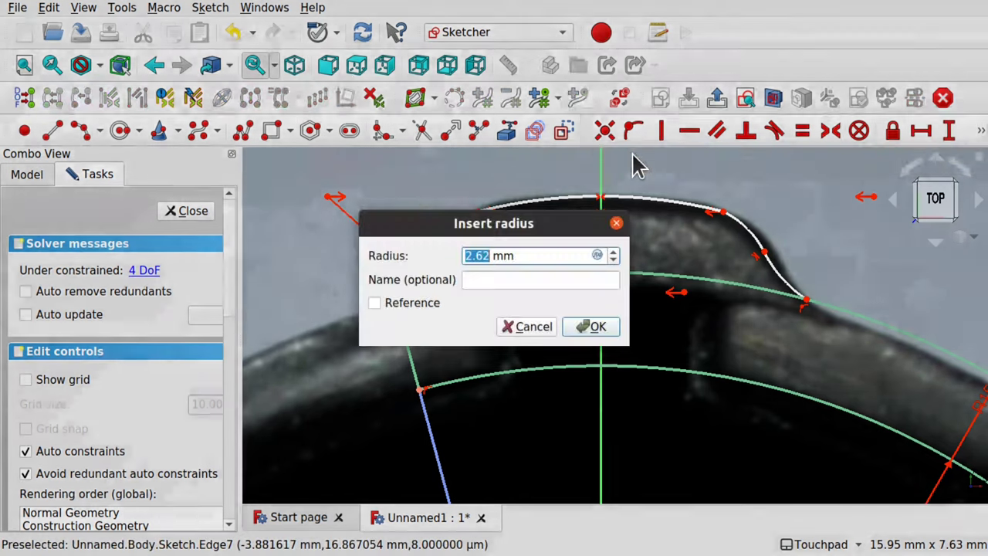
key(Return)
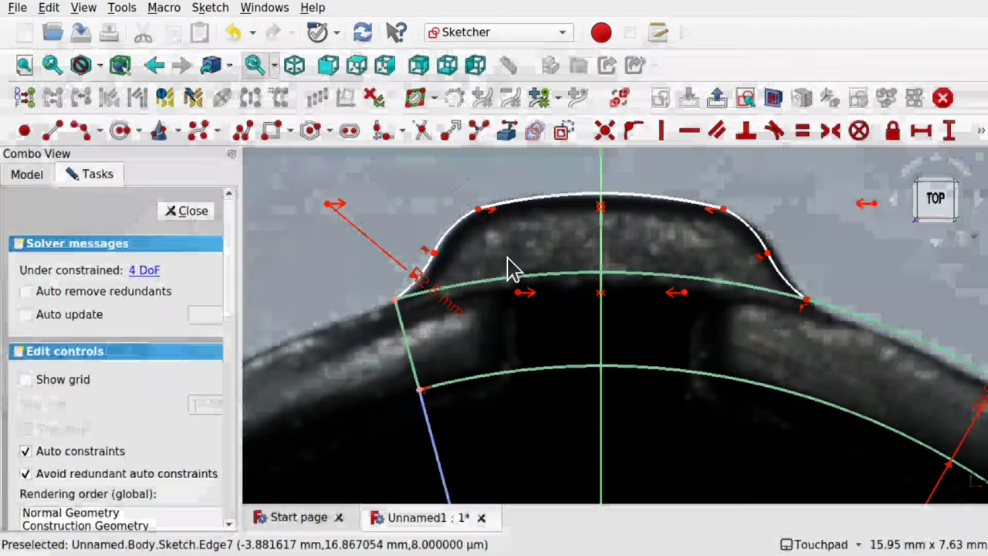
Adjust the left flank joint to the photo and constrain the left upper flank arc's radius to 2 mm.
drag(433, 253, 436, 258)
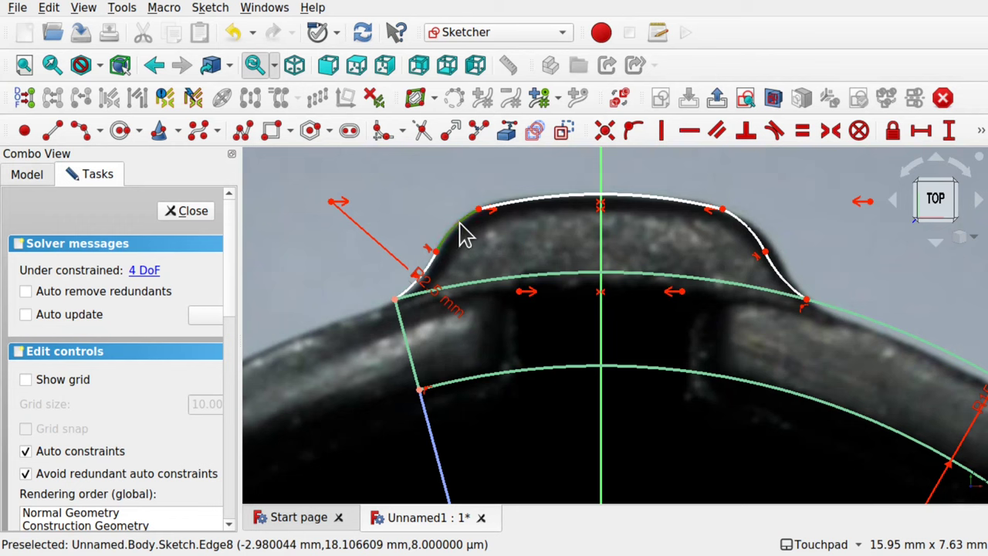
click(463, 234)
click(981, 131)
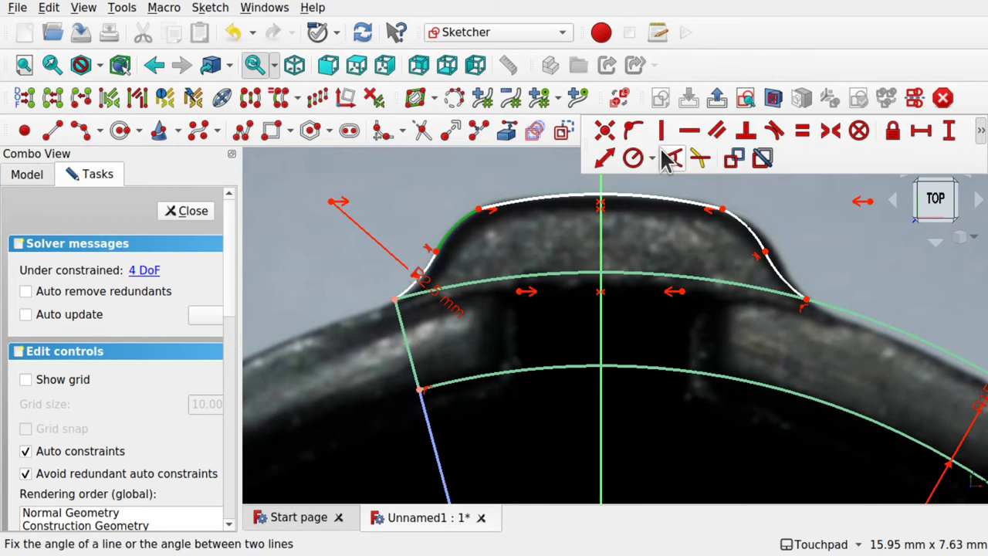
click(633, 159)
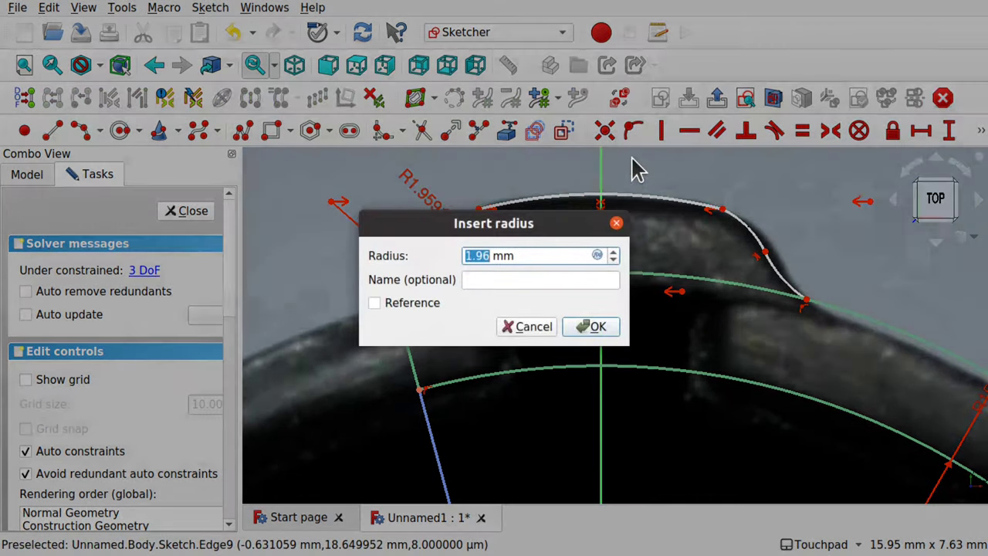
text(2)
key(Return)
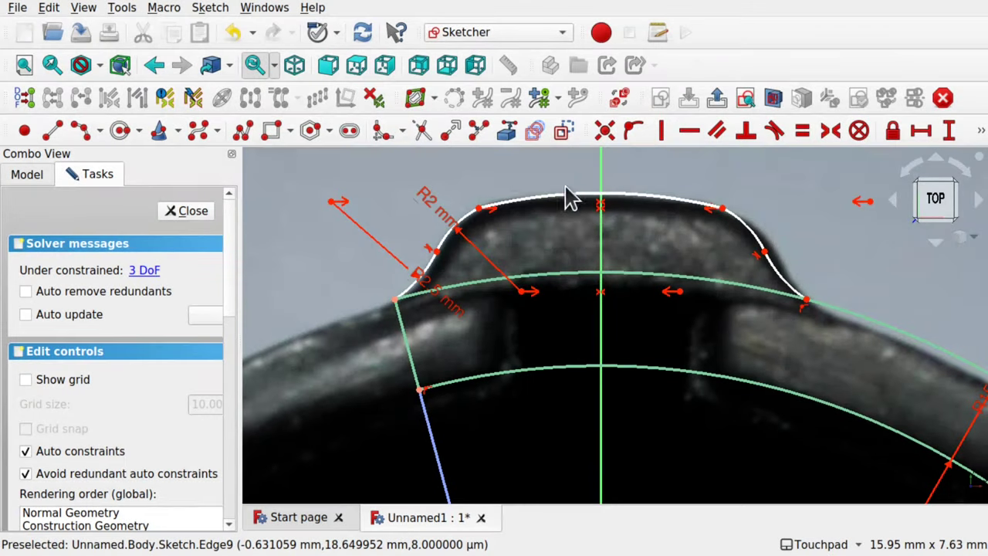
Constrain the crown arc's radius to 10.75 mm.
click(555, 202)
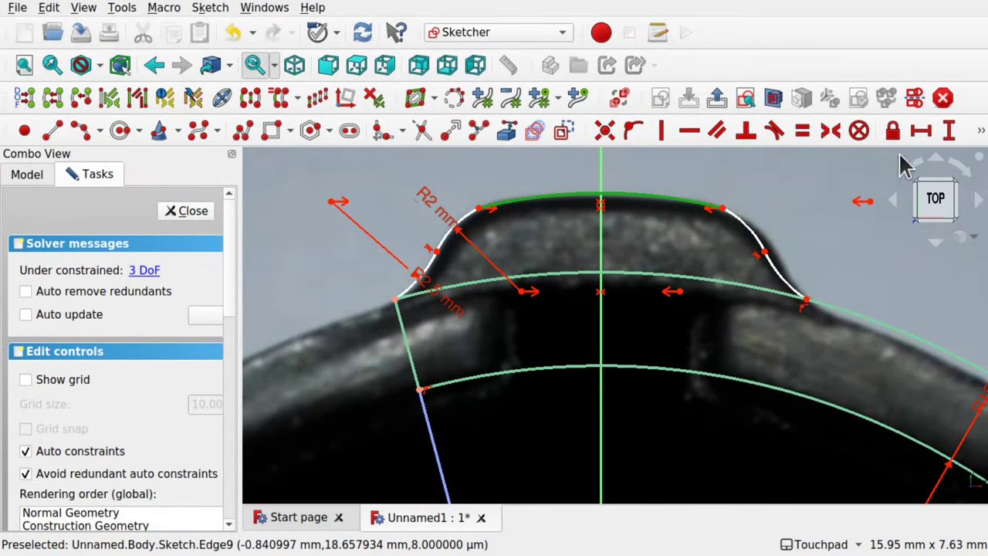
click(982, 133)
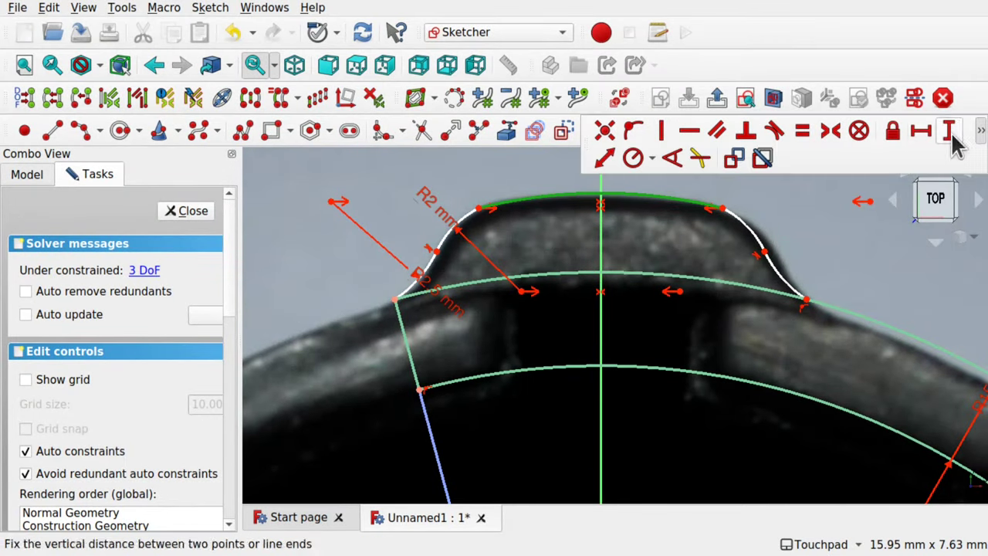
click(636, 159)
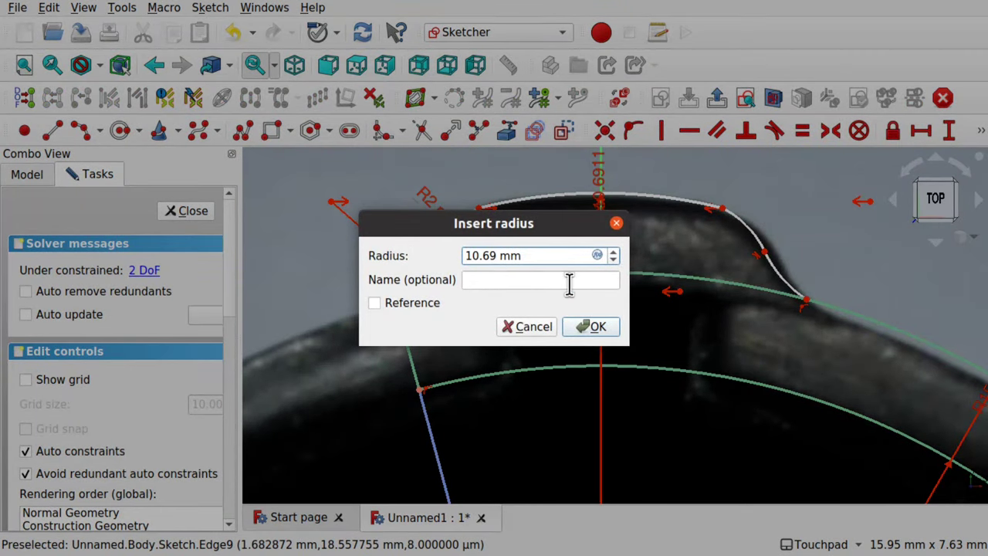
key(BackSpace)
key(BackSpace)
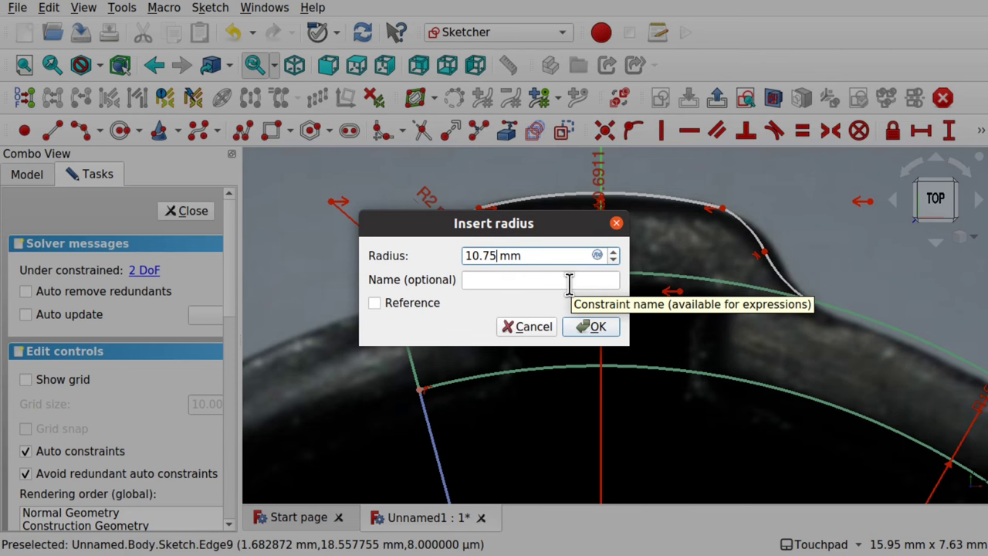
key(Return)
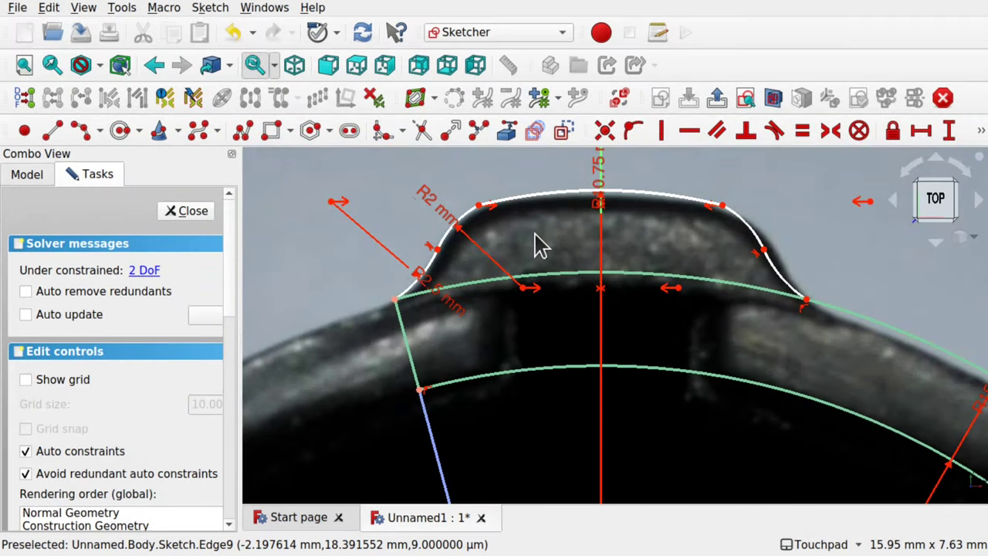
Move the crown arc's left end point slightly inward to fit the photo and highlight the remaining under-constrained geometry.
mouse_move(530, 298)
mouse_down()
mouse_move(515, 291)
mouse_move(551, 294)
mouse_move(516, 295)
mouse_move(547, 291)
mouse_move(495, 283)
mouse_move(569, 280)
mouse_move(526, 284)
mouse_move(558, 287)
mouse_move(554, 322)
mouse_move(554, 297)
mouse_move(541, 293)
mouse_up()
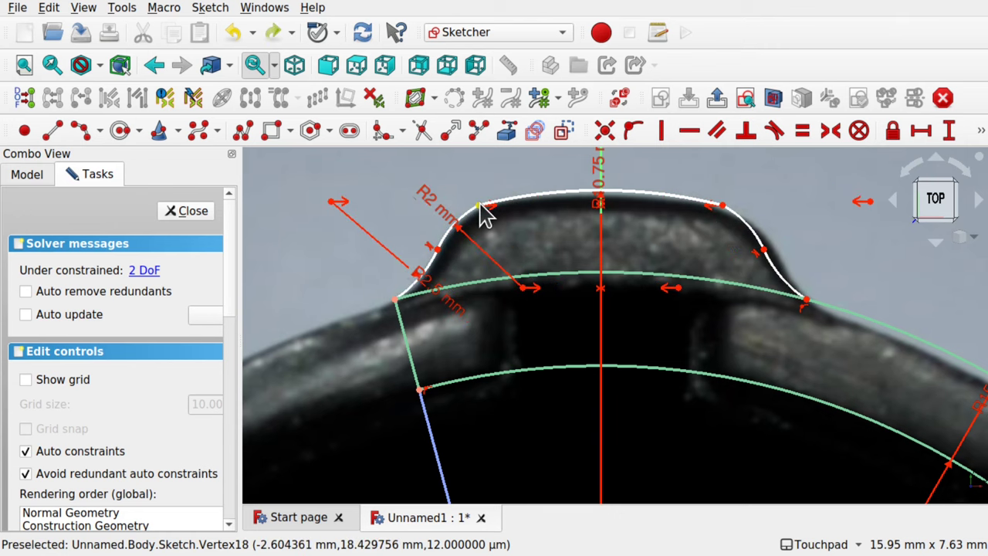
drag(485, 212, 498, 219)
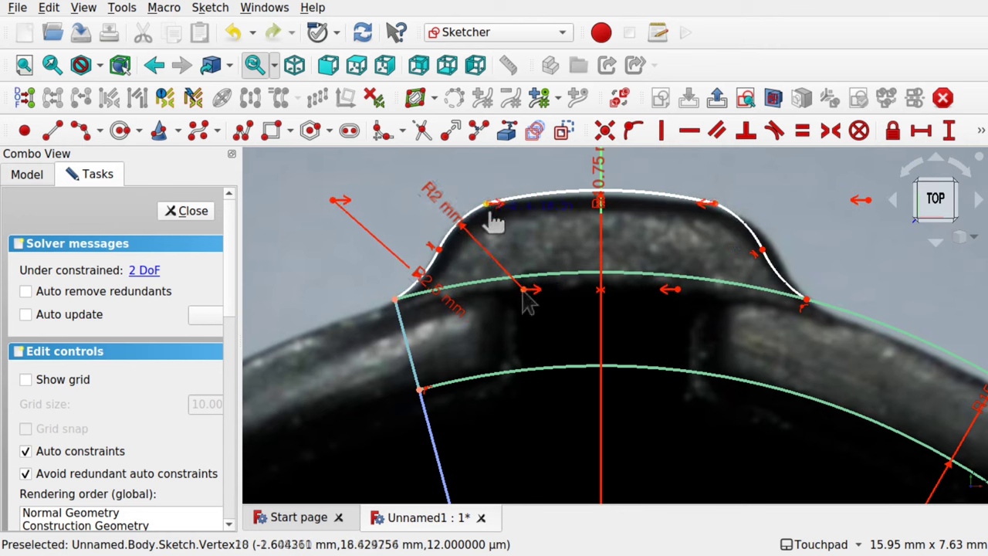
click(154, 272)
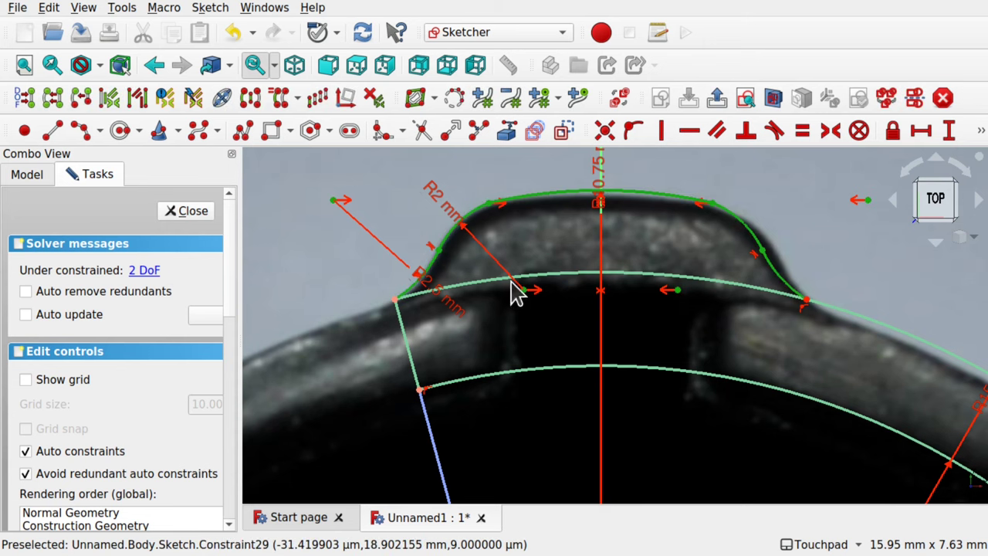
Constrain the horizontal distance between the two upper flank arcs' centres to 3.3 mm and highlight the remaining under-constrained geometry.
click(502, 319)
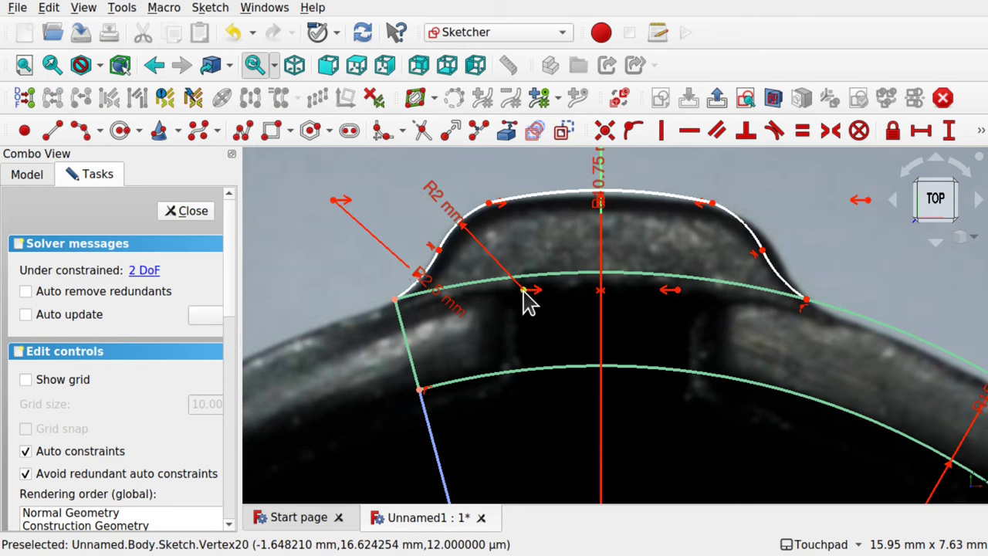
click(674, 302)
click(927, 132)
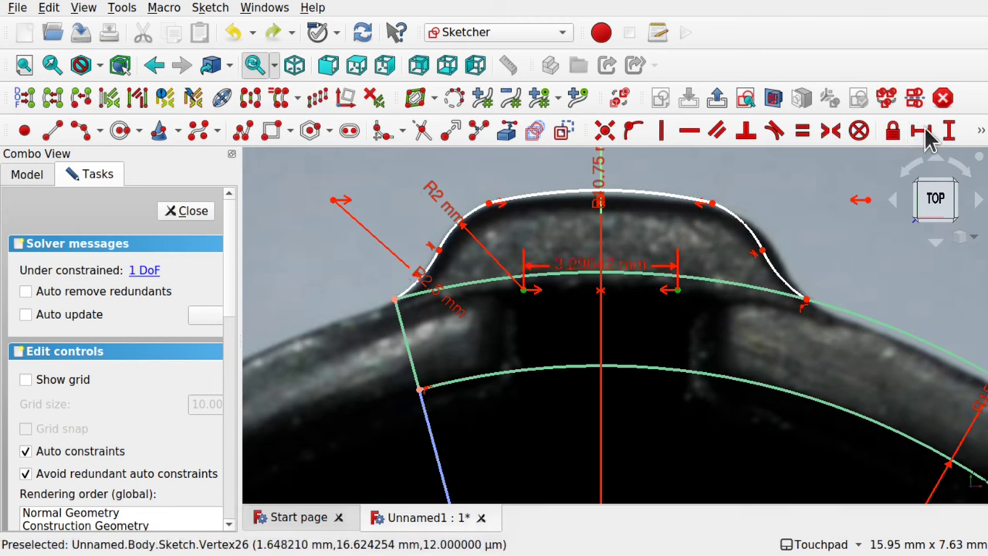
click(584, 326)
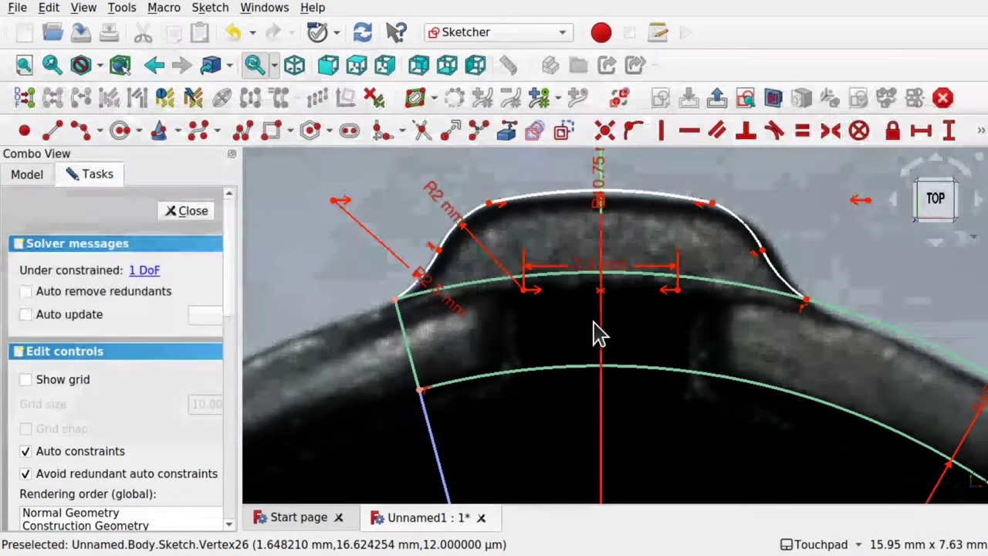
click(139, 271)
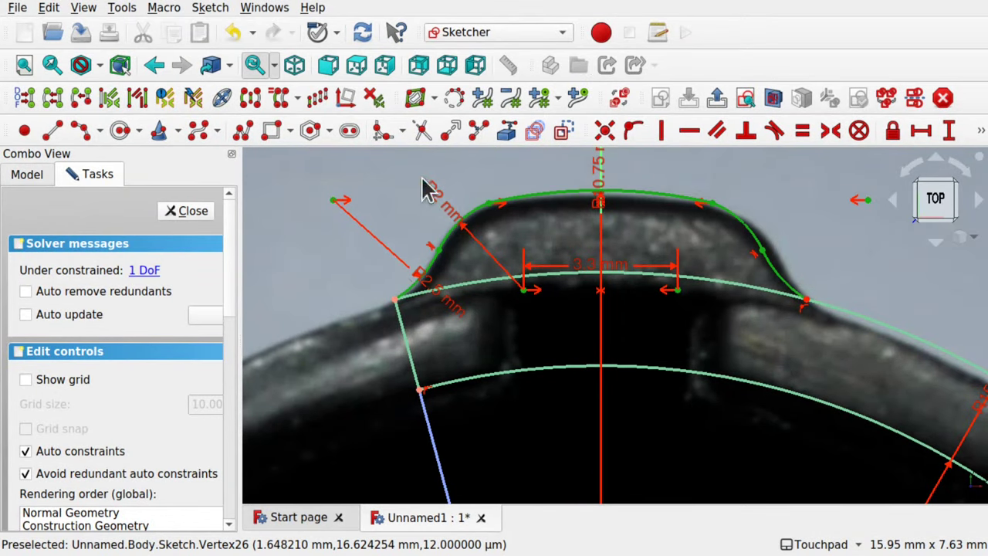
click(485, 183)
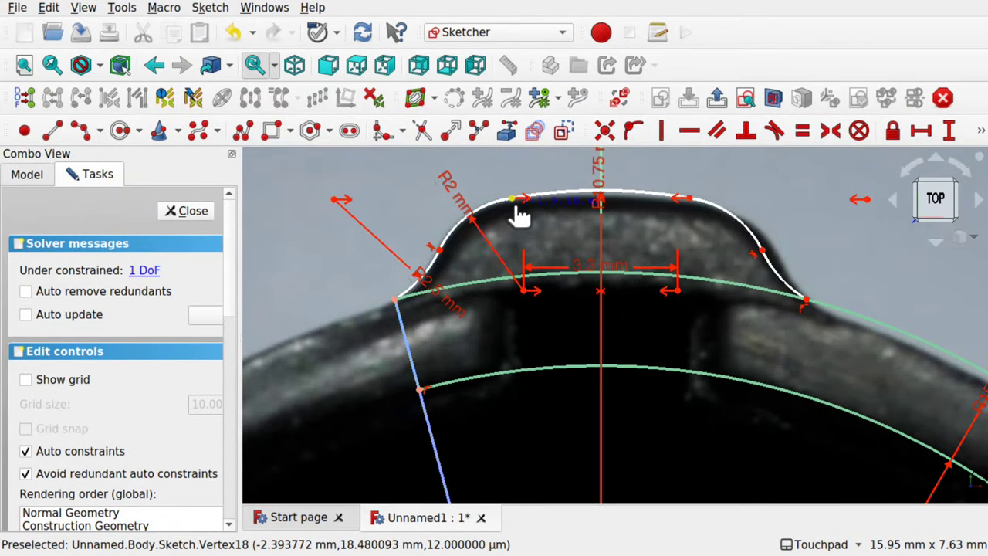
Adjust the crown arc's left end point to the photo and constrain the horizontal distance between the crown's end points to 5 mm.
mouse_move(521, 217)
mouse_down()
mouse_move(556, 216)
mouse_move(468, 205)
mouse_move(502, 216)
mouse_up()
click(502, 216)
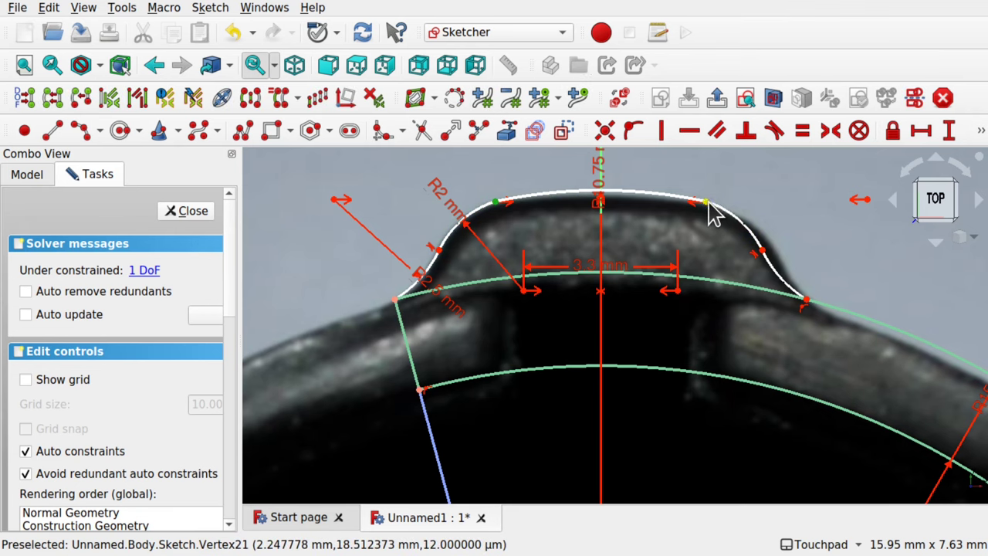
click(706, 203)
click(921, 131)
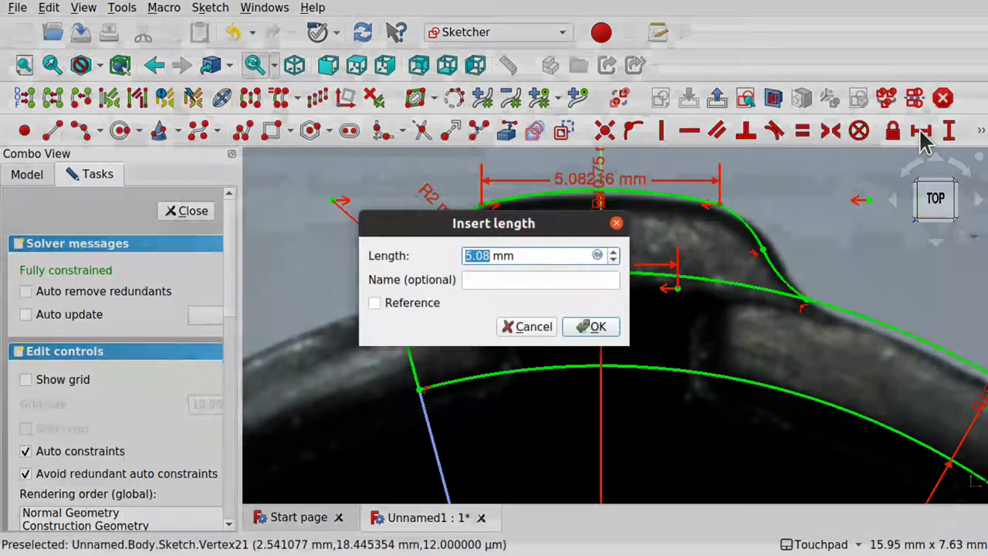
text(5)
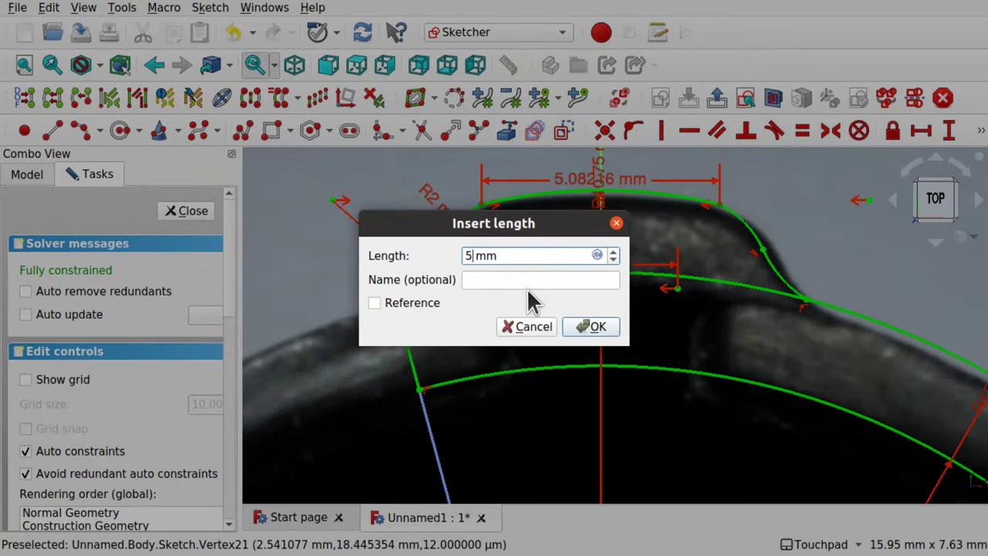
key(Return)
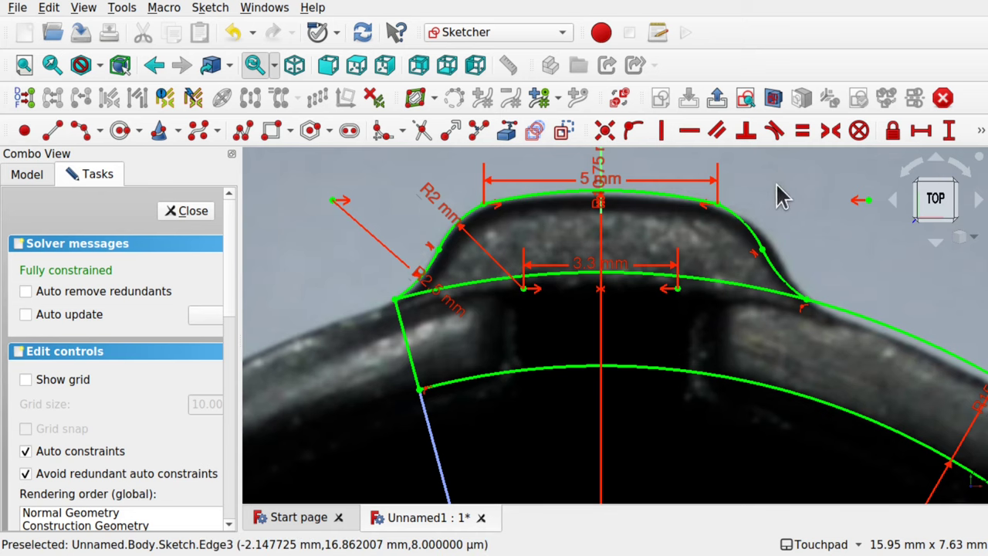
Draw two lines beneath the tab, each joining the outer wall arc to the inner wall arc at the edges of the photo's dark gap.
click(52, 131)
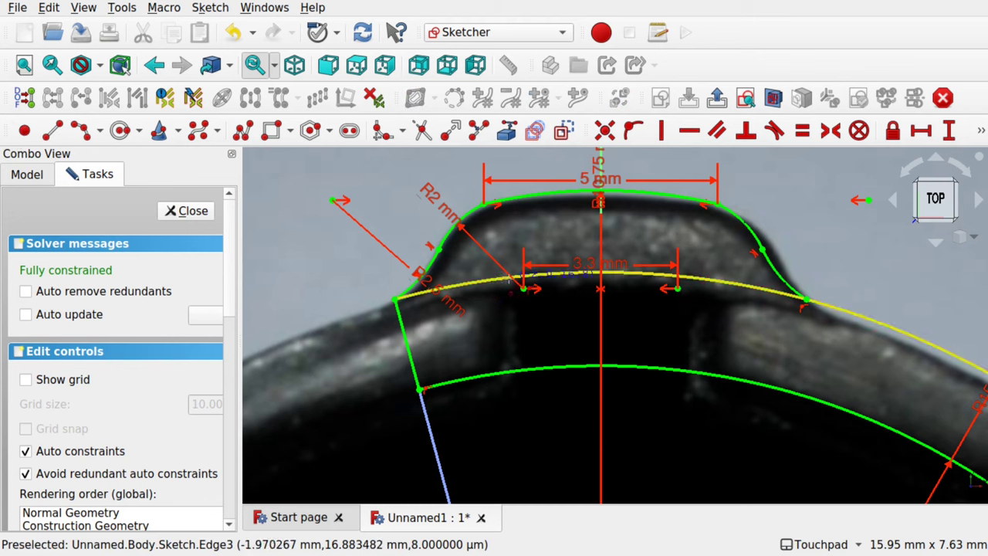
click(509, 280)
click(515, 374)
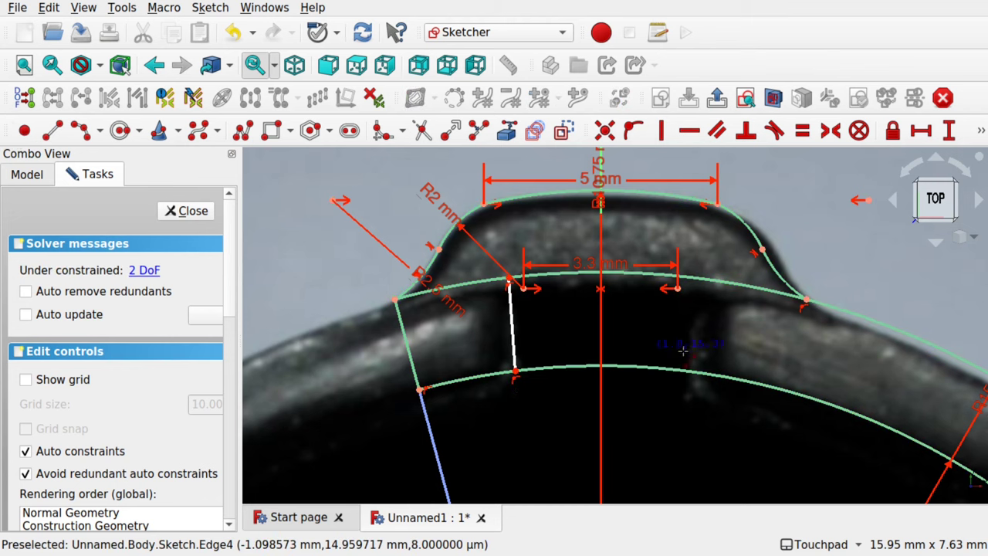
click(703, 279)
click(703, 374)
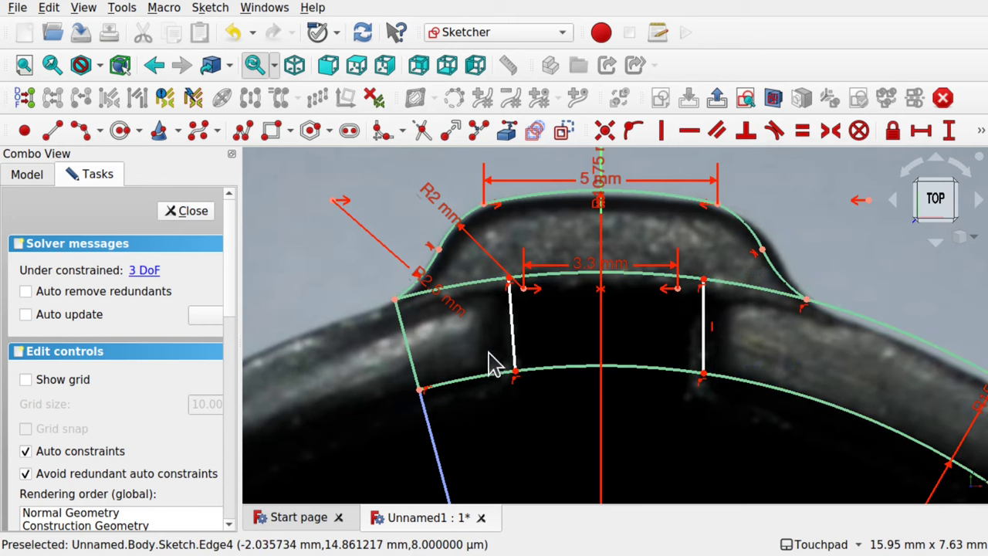
Constrain the left gap line to vertical and move it slightly inward.
click(514, 347)
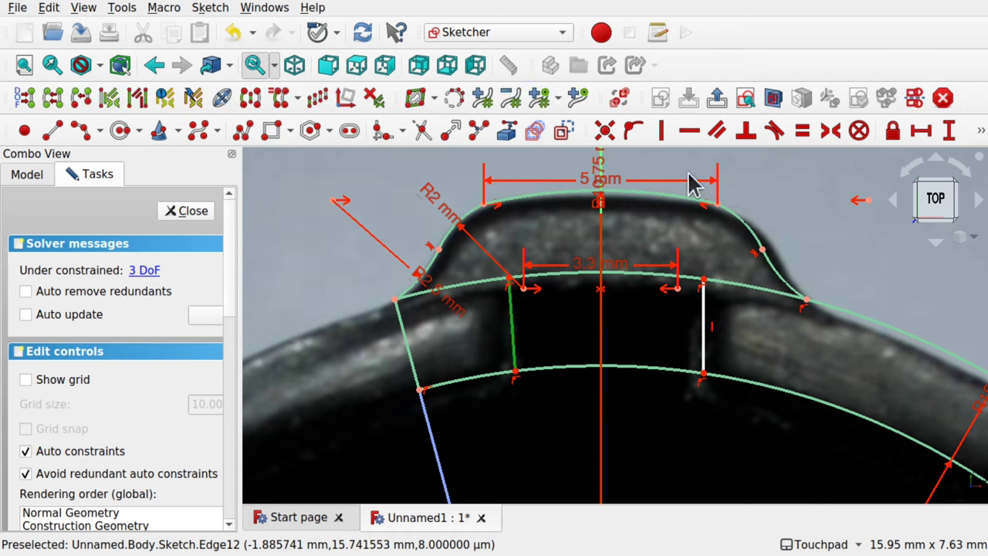
click(662, 135)
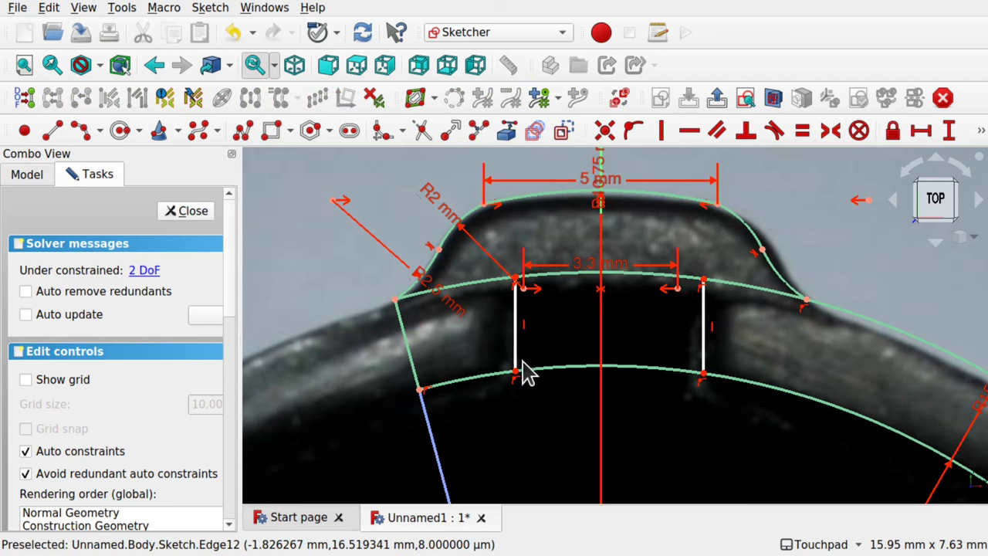
drag(515, 339, 518, 309)
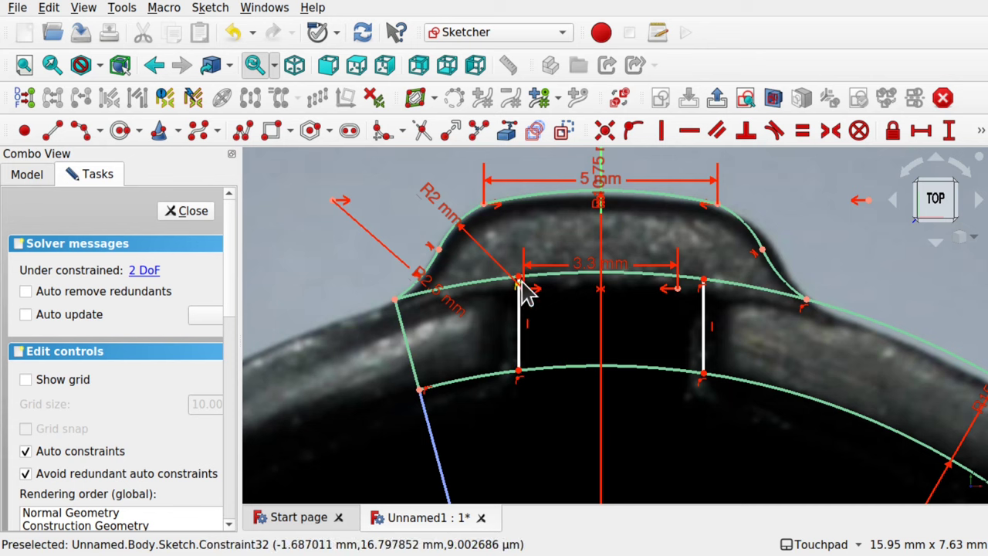
click(521, 280)
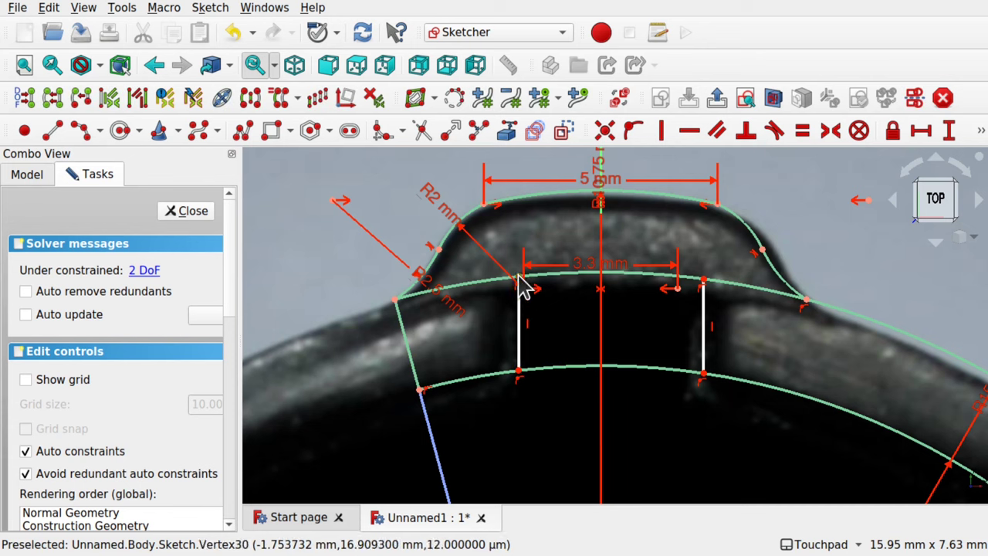
click(704, 281)
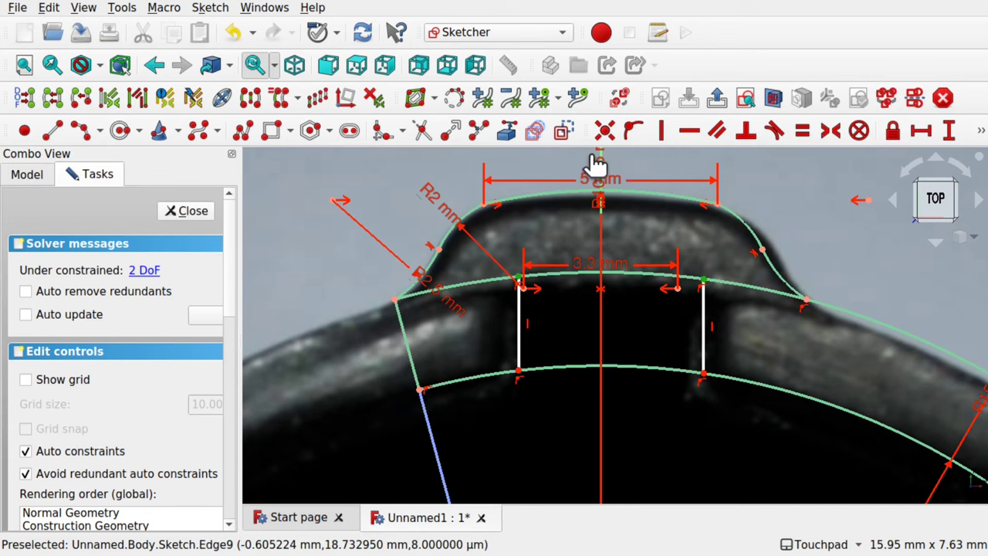
click(652, 164)
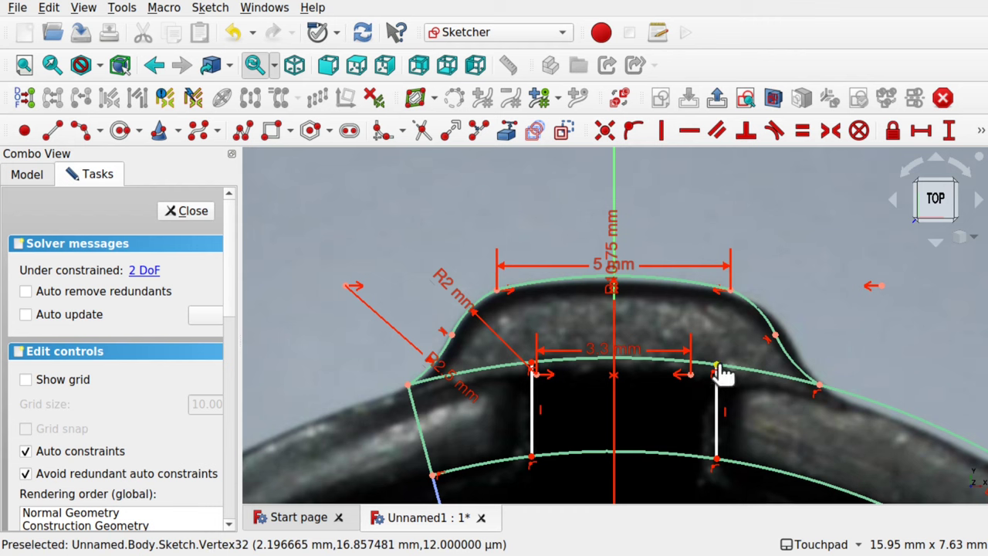
Make the gap lines' lower end points symmetric about the vertical axis and delete the redundant point-on-arc constraint at the right line's lower end.
click(714, 461)
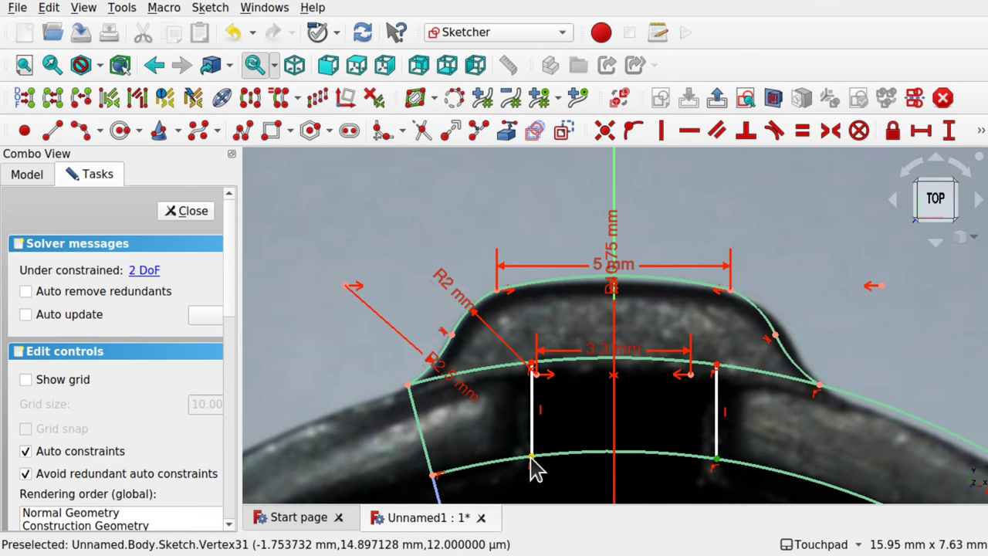
click(532, 460)
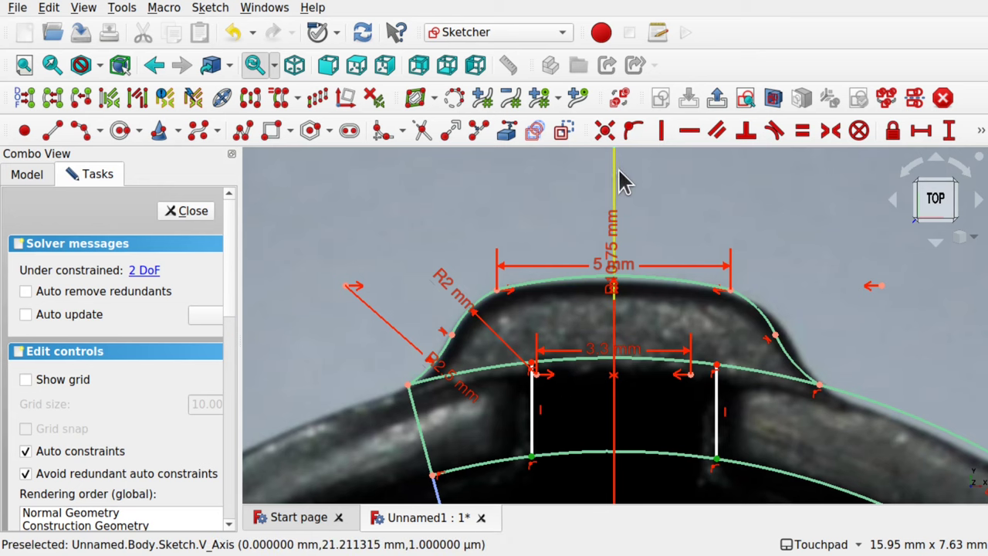
click(614, 184)
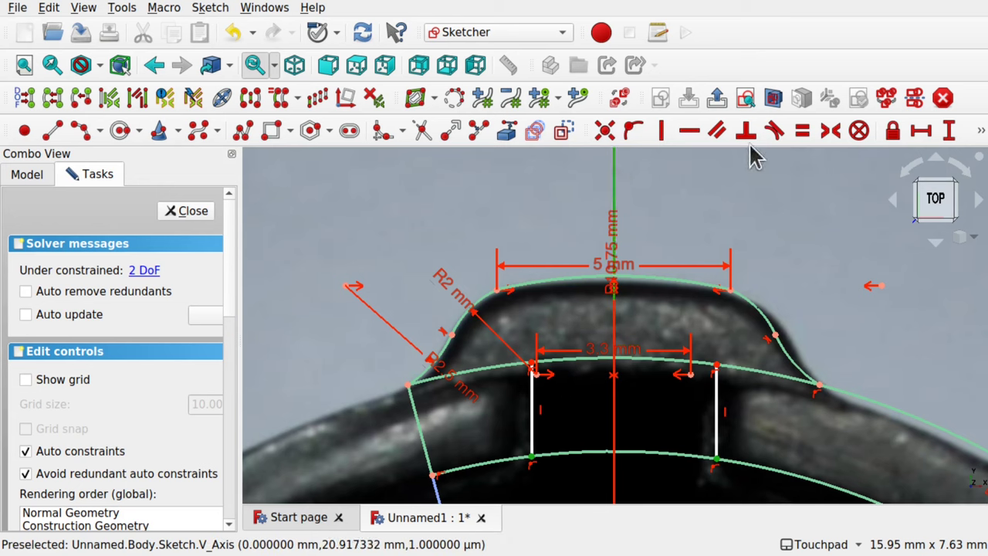
click(830, 132)
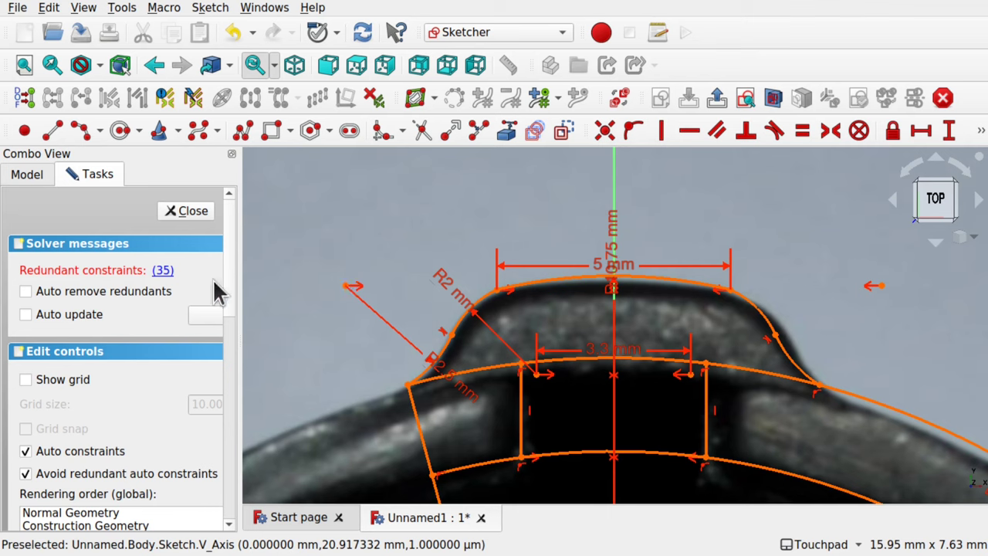
click(164, 271)
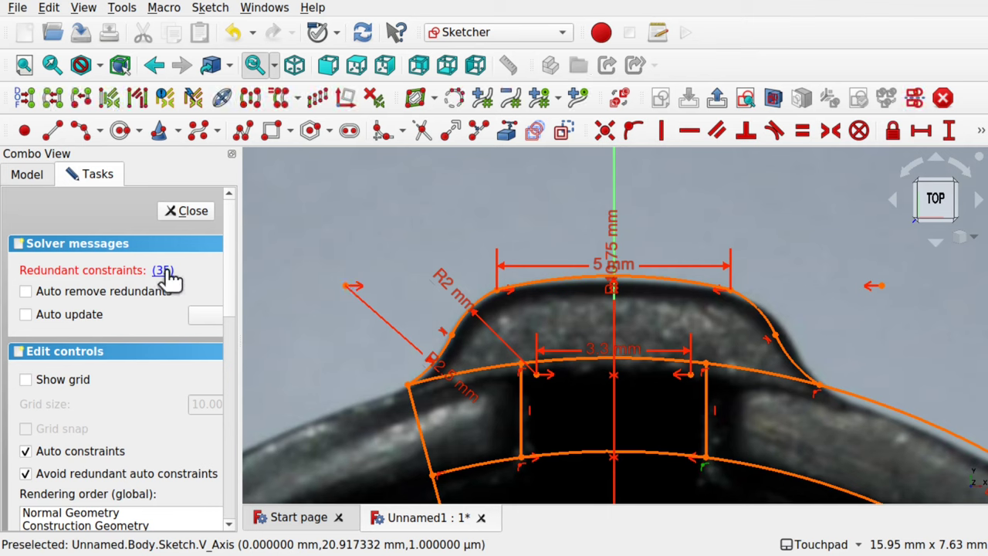
key(Delete)
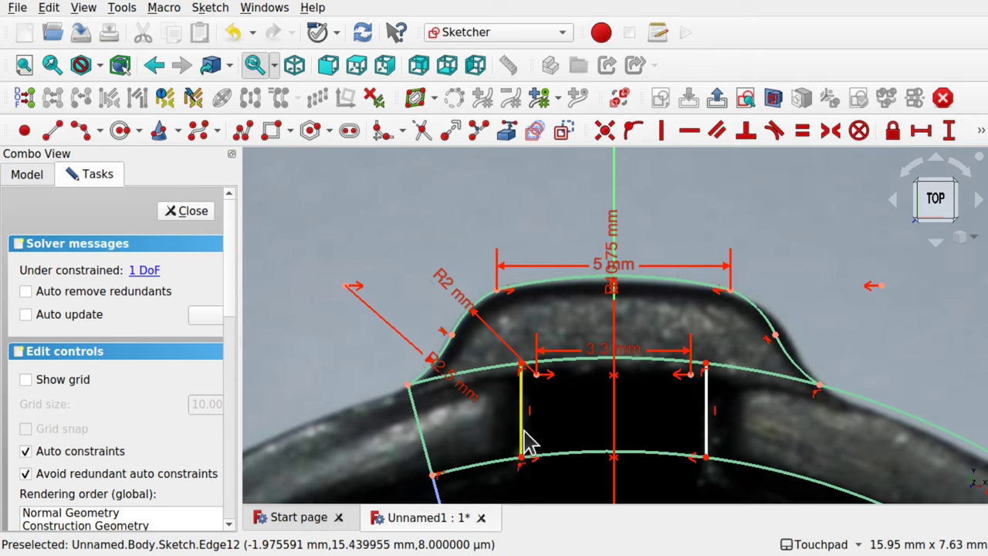
Move the left gap line inward and constrain the left upper flank arc's centre to lie on it.
drag(525, 439, 543, 437)
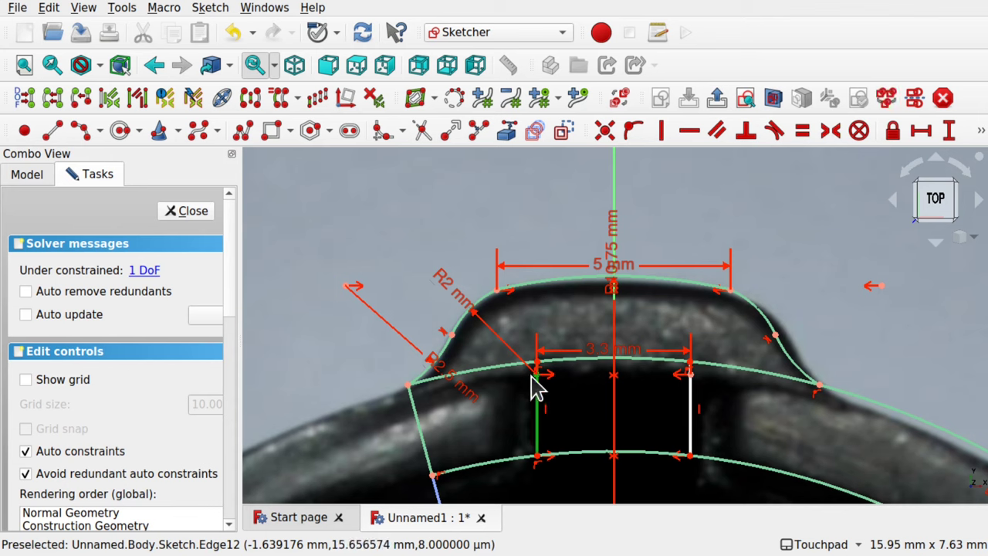
click(634, 133)
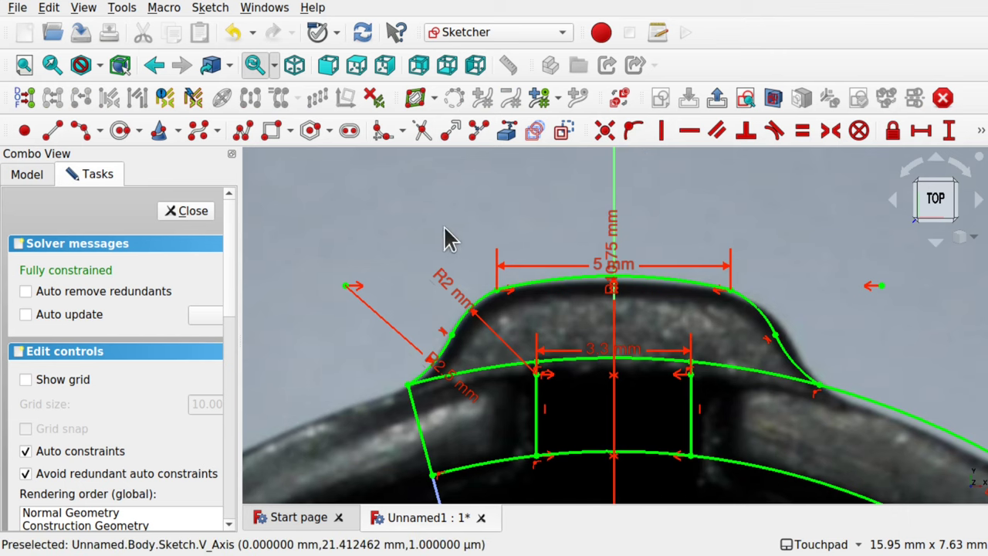
Trim away the outer wall arc's portion between the segment's left edge and the left gap line.
scroll(515, 424, down, 2)
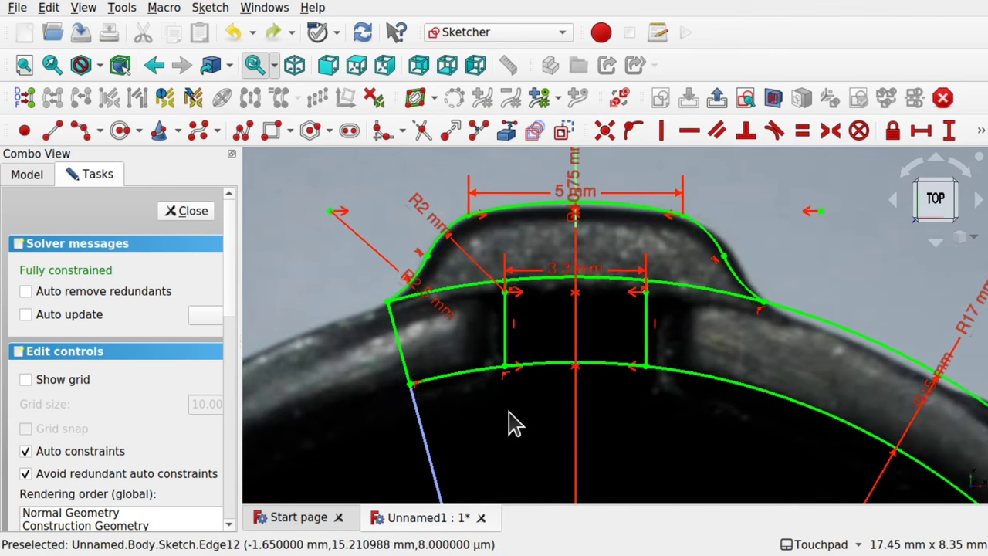
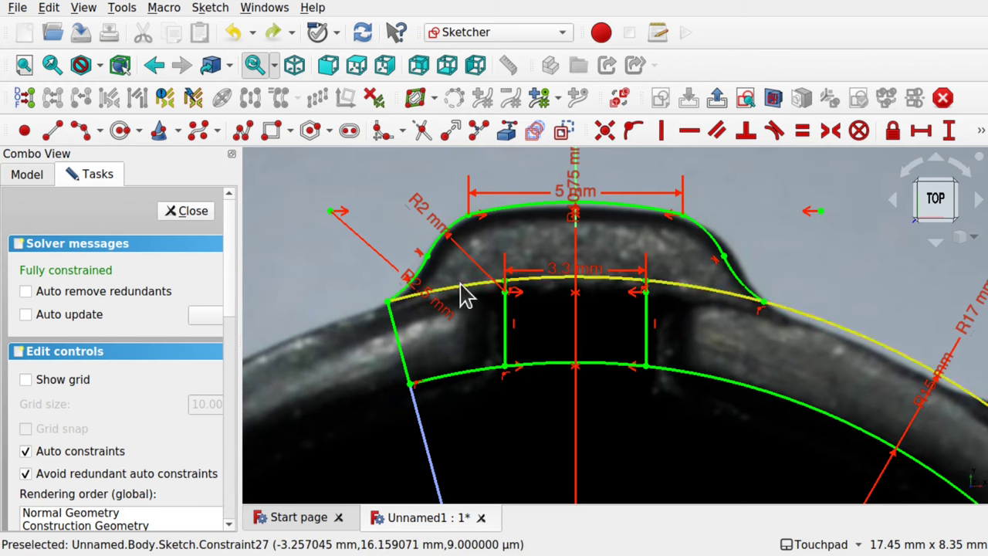
click(423, 136)
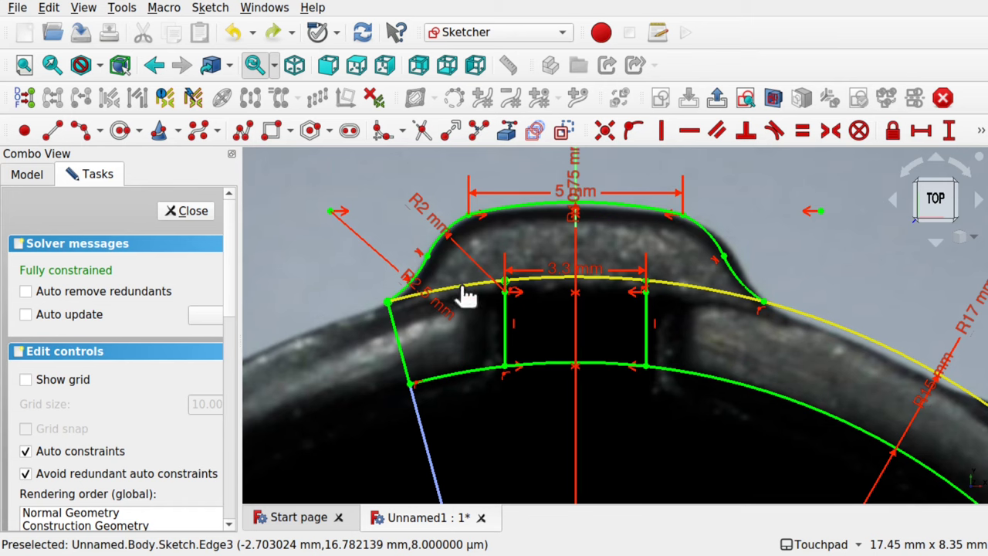
click(466, 296)
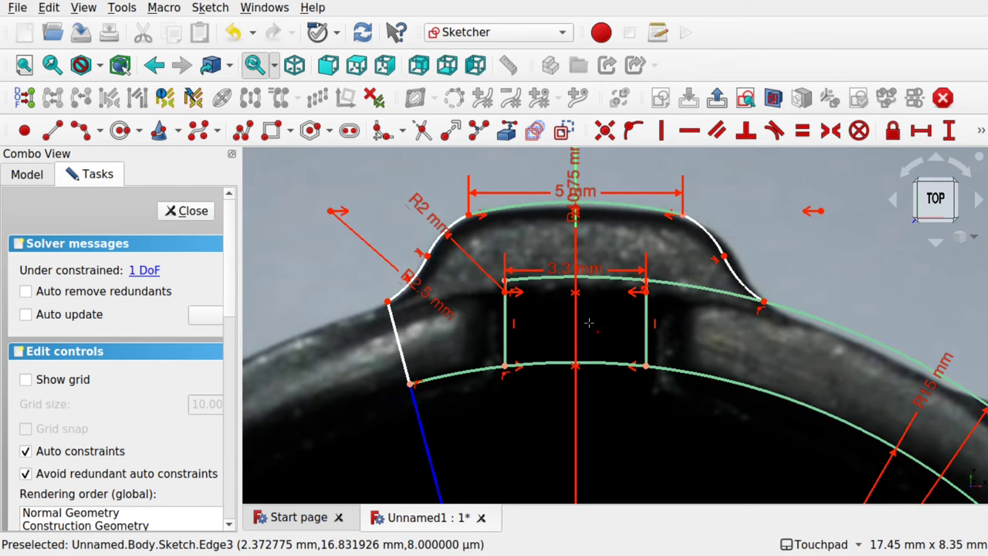
scroll(672, 332, down, 3)
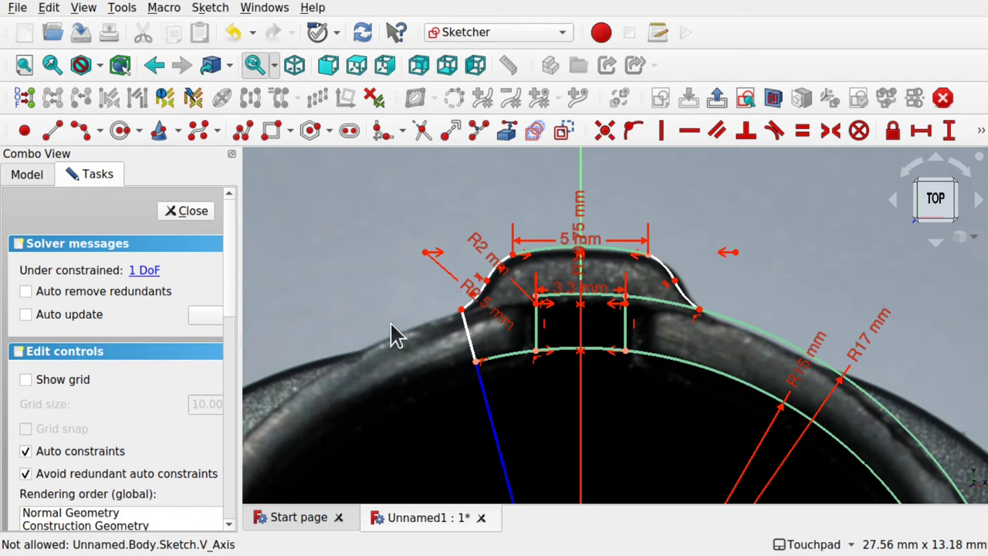
Try moving the left lower flank arc's centre, highlight the under-constrained geometry, and undo the move.
mouse_move(422, 257)
mouse_down()
mouse_move(424, 281)
mouse_move(424, 204)
mouse_move(433, 298)
mouse_move(431, 247)
mouse_move(434, 295)
mouse_move(429, 258)
mouse_up()
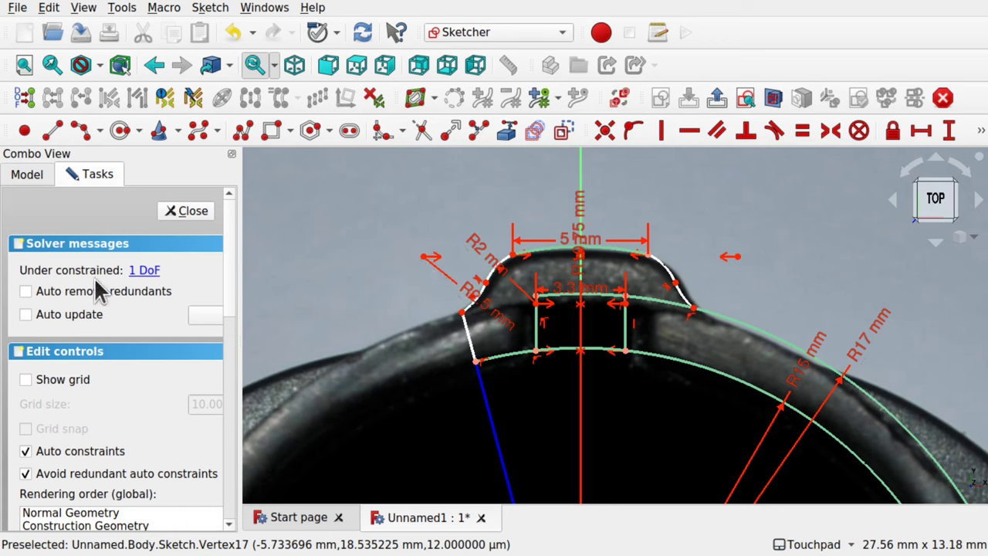
click(143, 270)
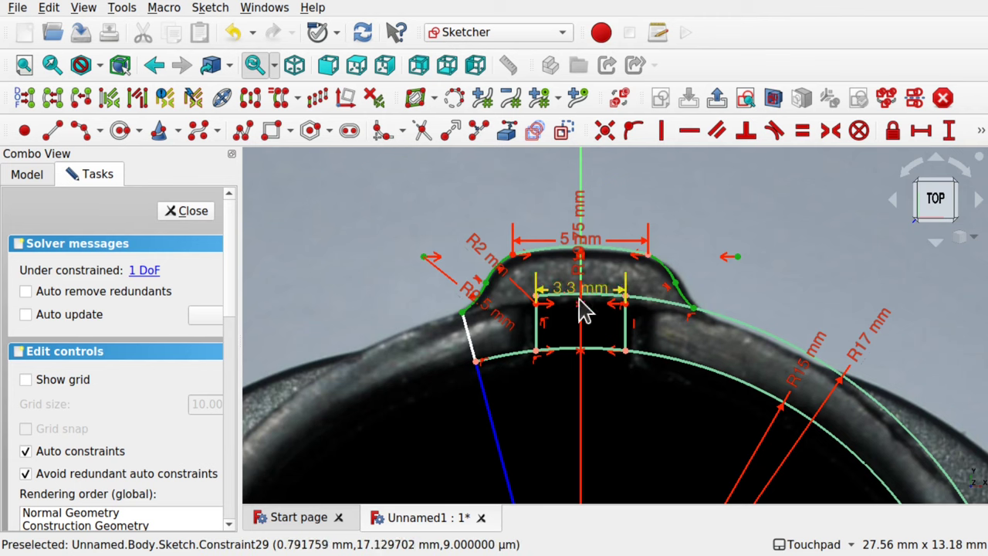
key(ctrl+z)
Constrain the vertical distance between the left lower flank arc's centre and the origin to 18.54 mm.
click(413, 291)
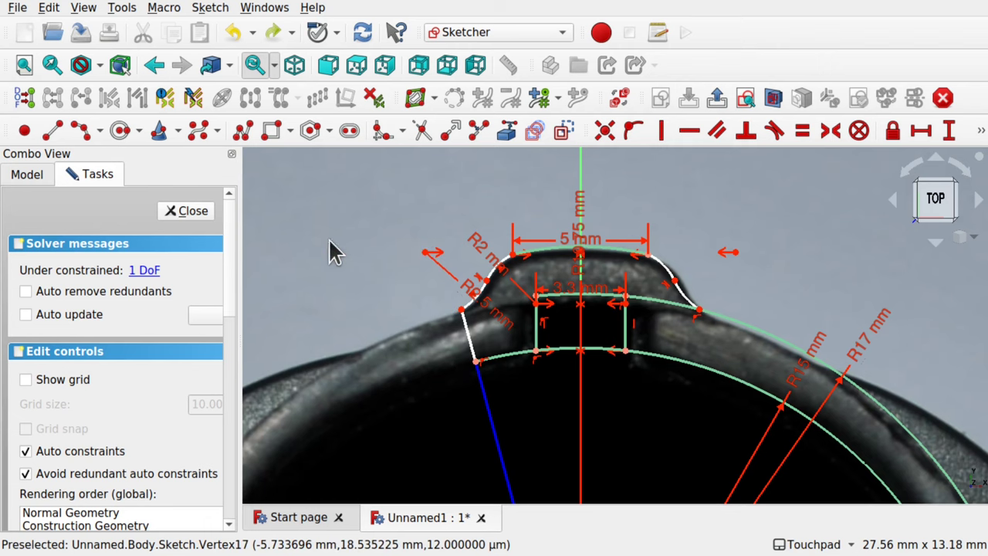
click(426, 255)
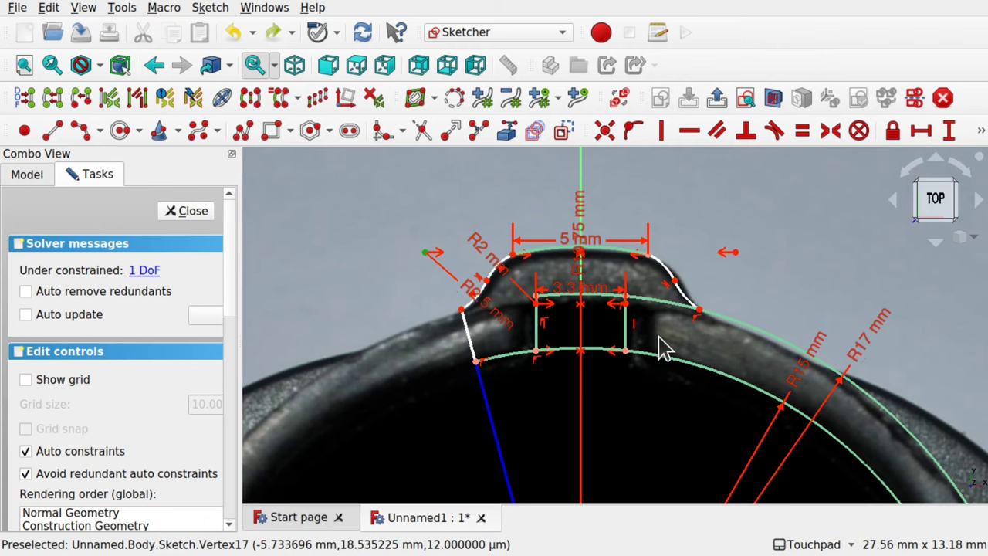
scroll(683, 355, down, 5)
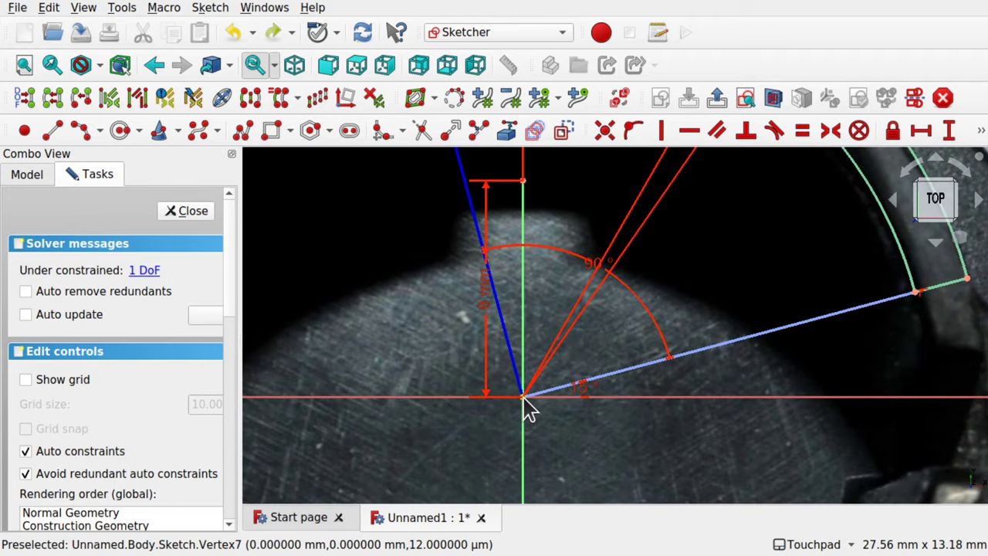
click(524, 398)
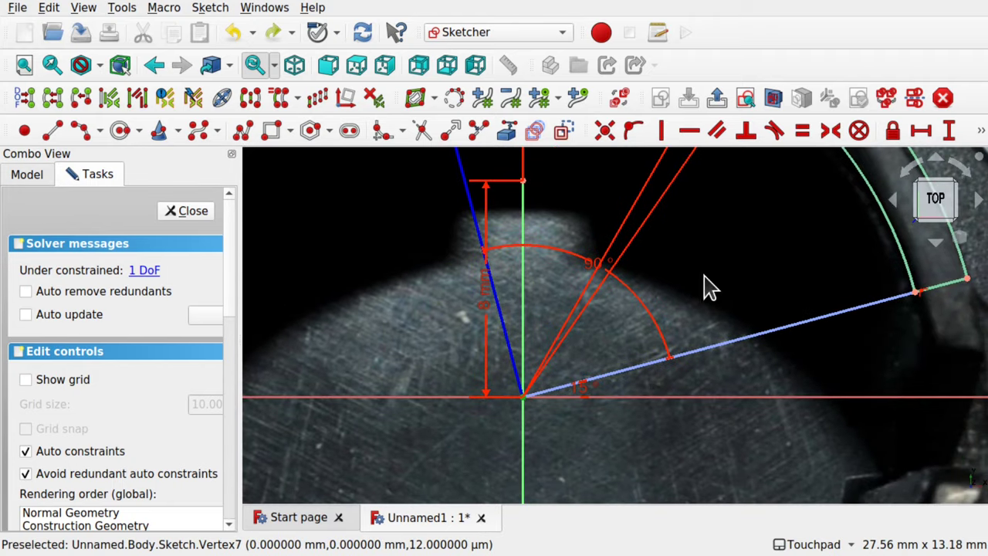
click(950, 130)
click(592, 325)
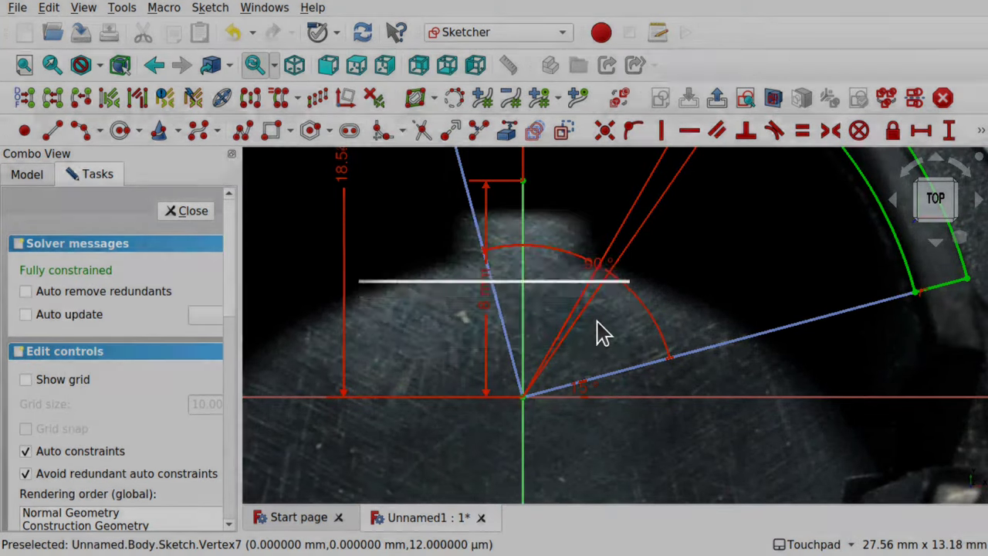
middle_drag(560, 223, 596, 441)
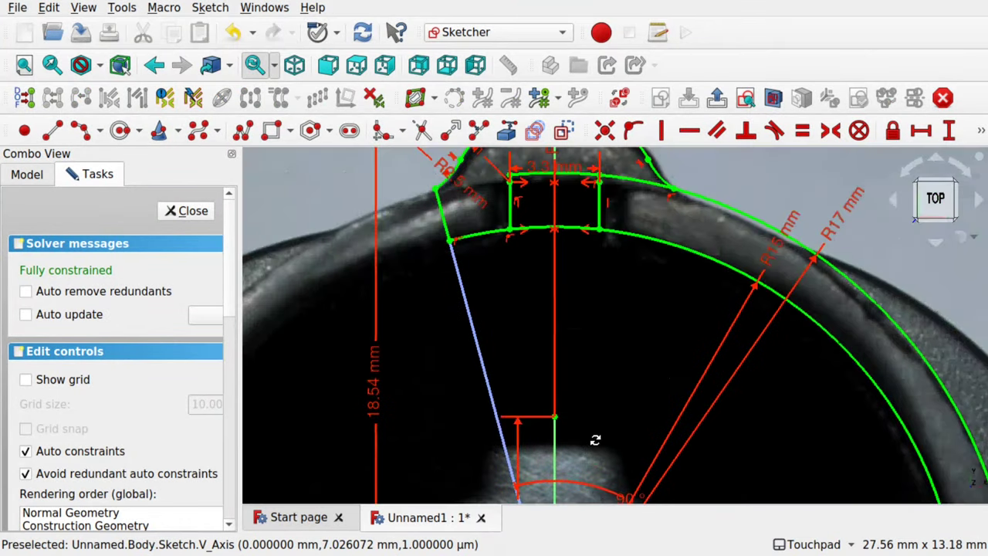
scroll(598, 421, up, 5)
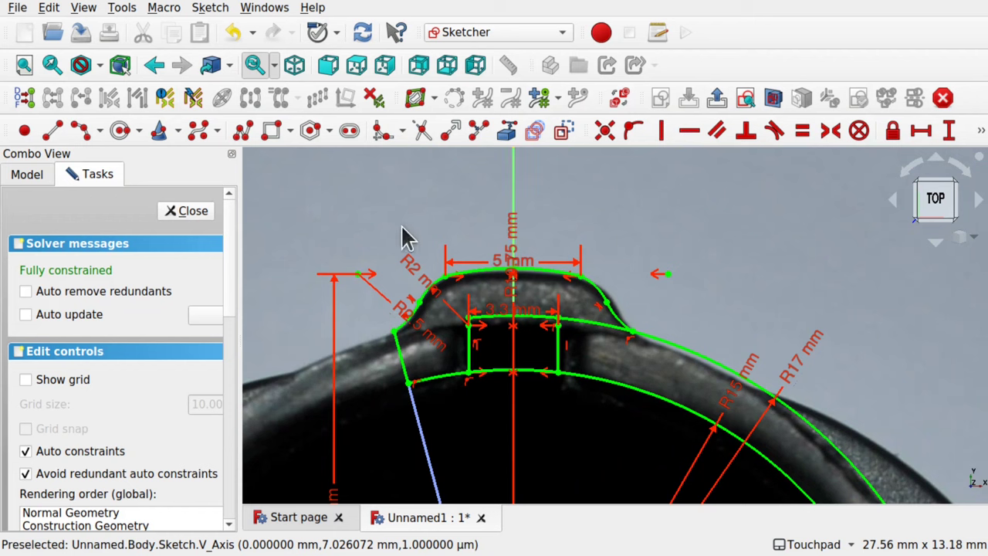
Trim the inner wall arc between the two gap lines and the outer wall arc between the right gap line and right flank.
click(423, 133)
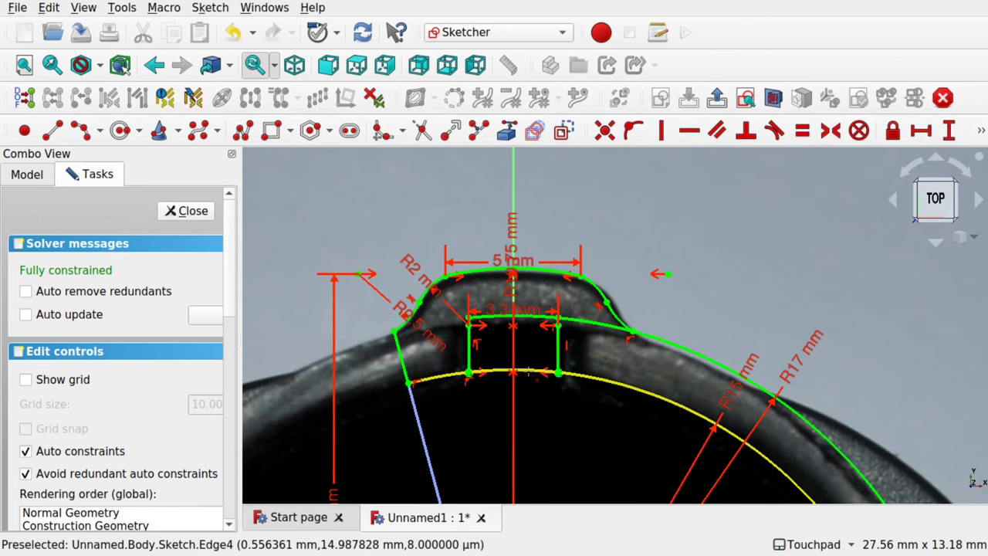
click(528, 374)
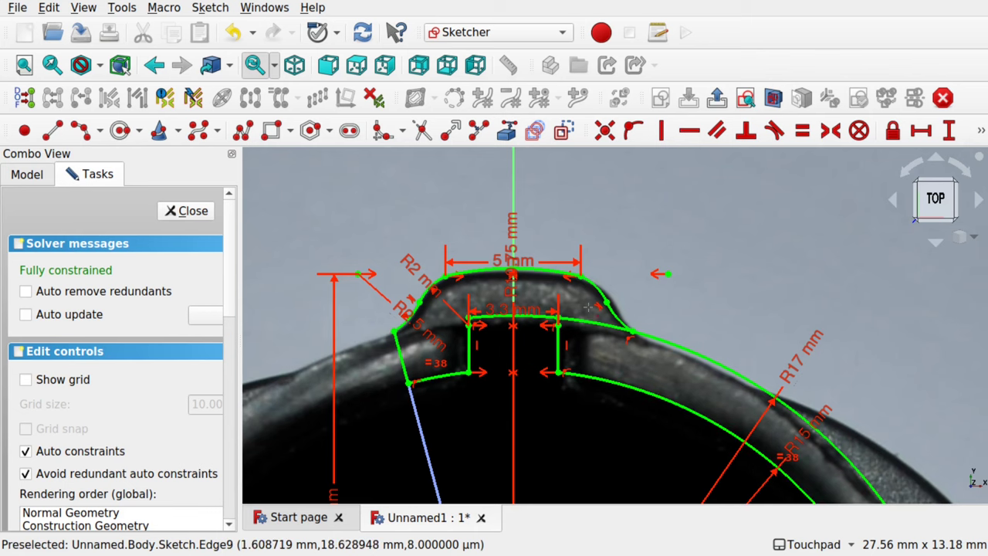
click(591, 322)
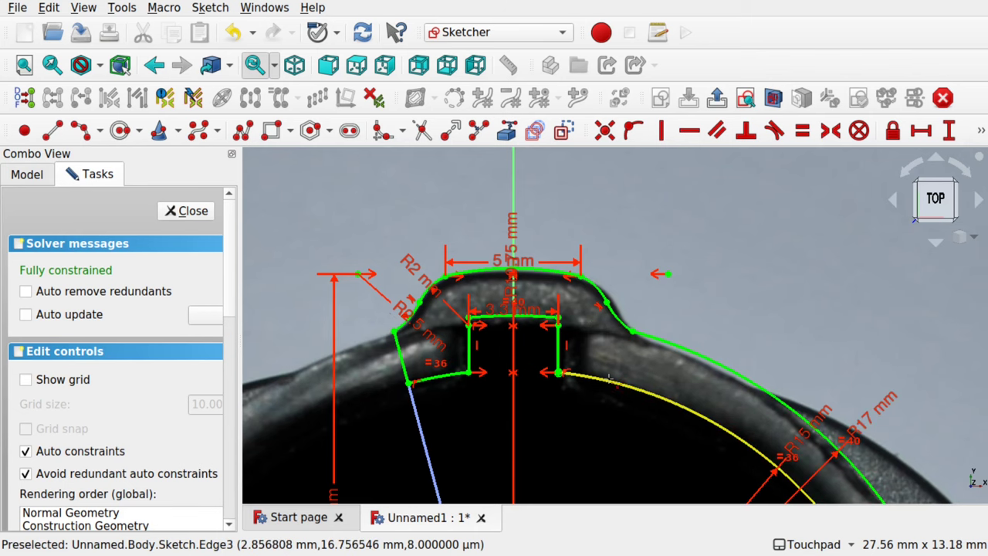
scroll(609, 380, down, 5)
scroll(646, 326, up, 5)
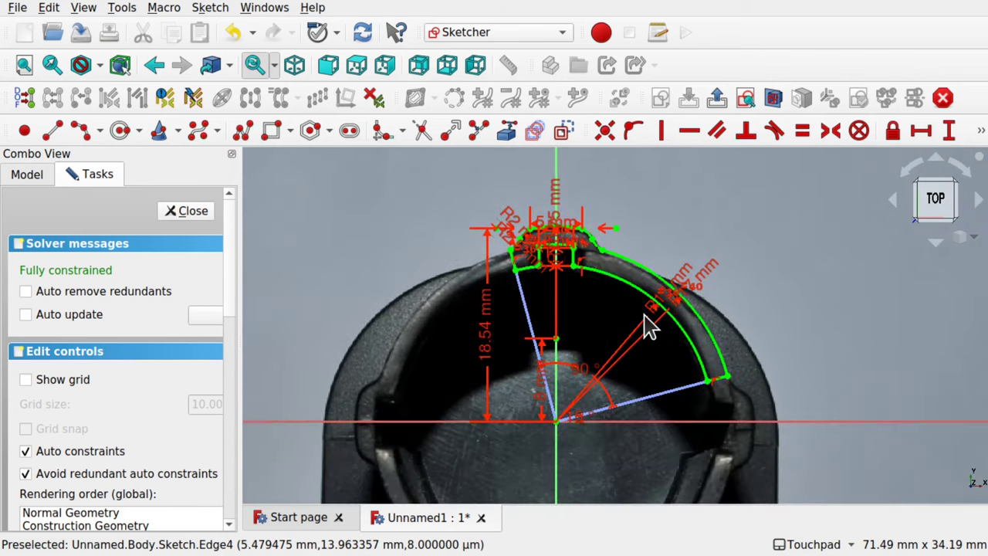
mouse_move(647, 327)
shift+middle_down()
mouse_move(649, 367)
mouse_move(699, 413)
shift+middle_up()
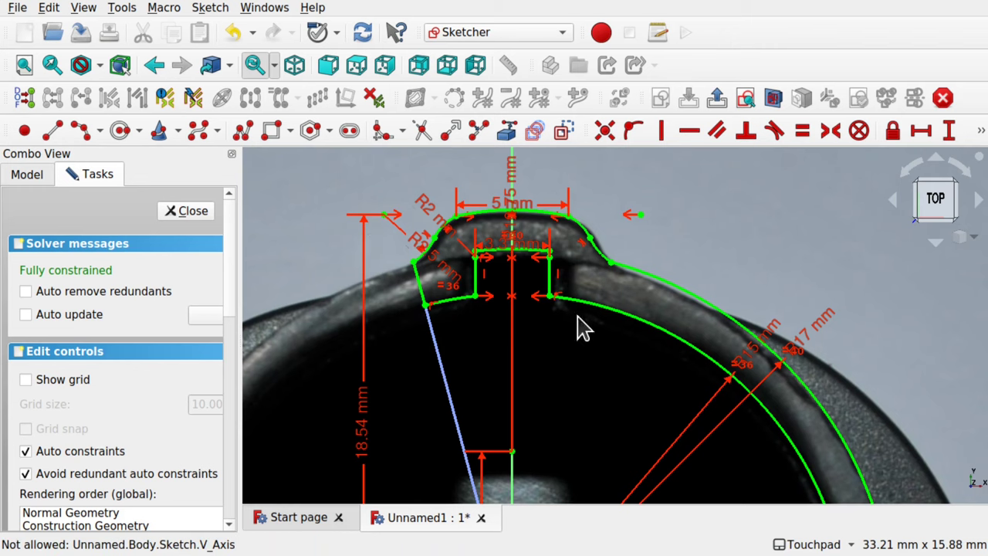
Close the sketch and hide the TopPlane reference image.
click(193, 211)
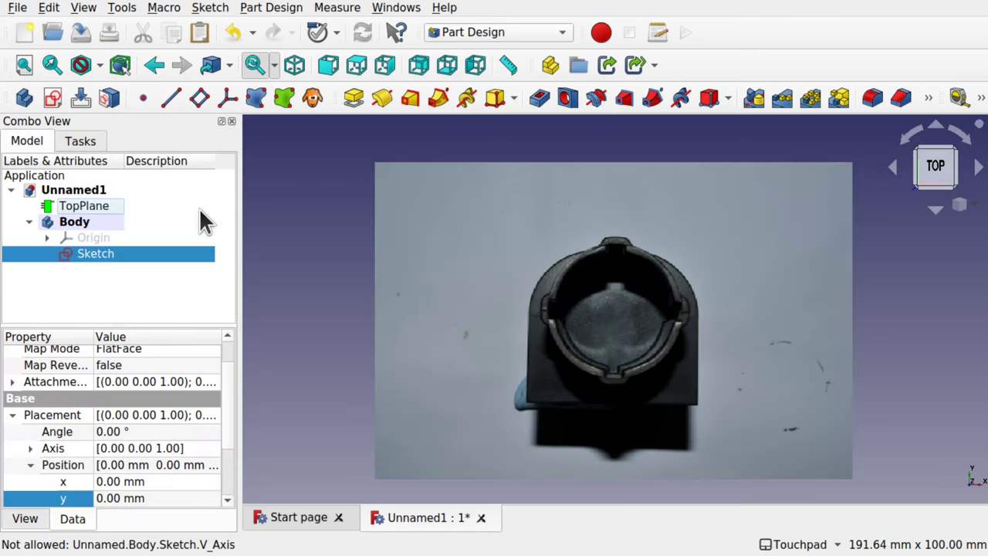
click(96, 206)
key(space)
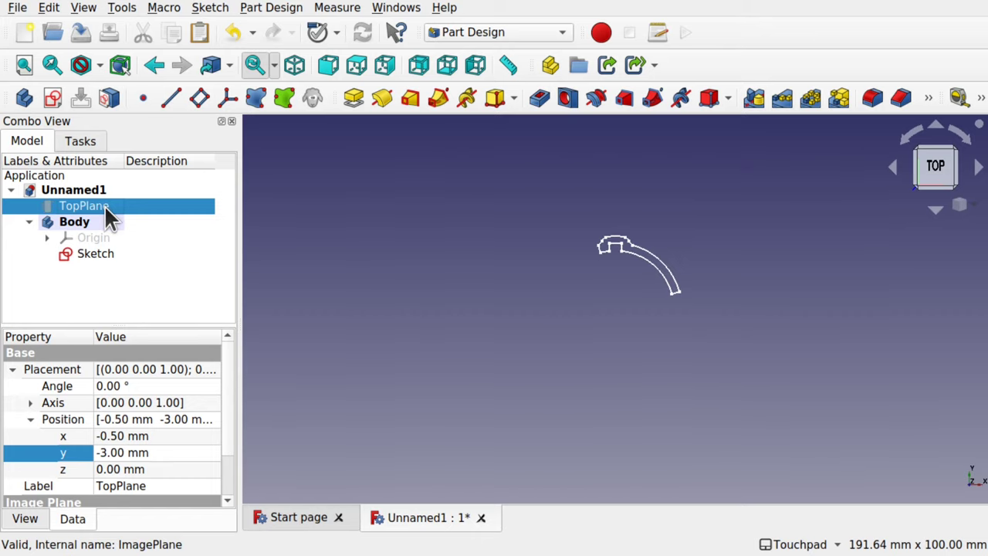
scroll(635, 266, up, 5)
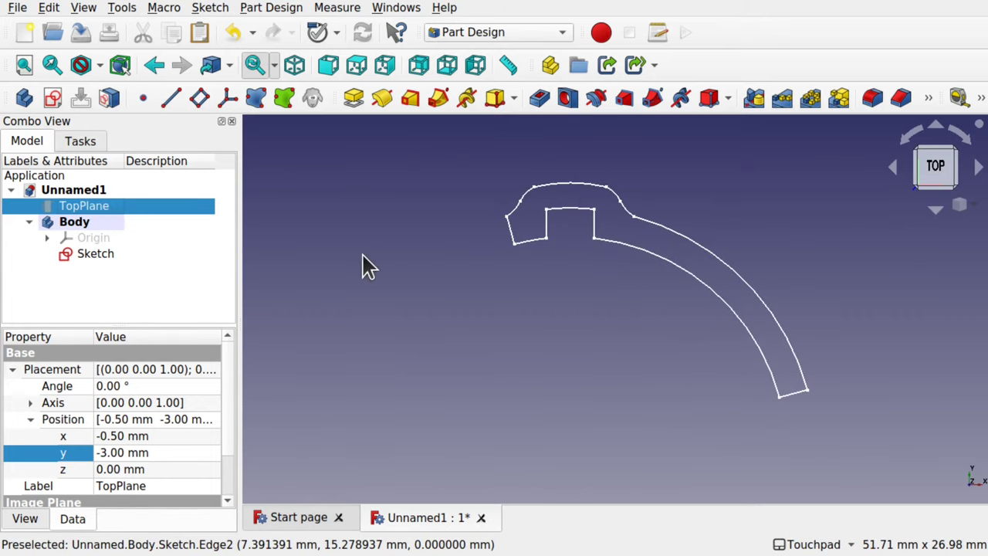
Preview a 10 mm pad of the wall segment sketch at an angle, and cancel the pad.
click(92, 261)
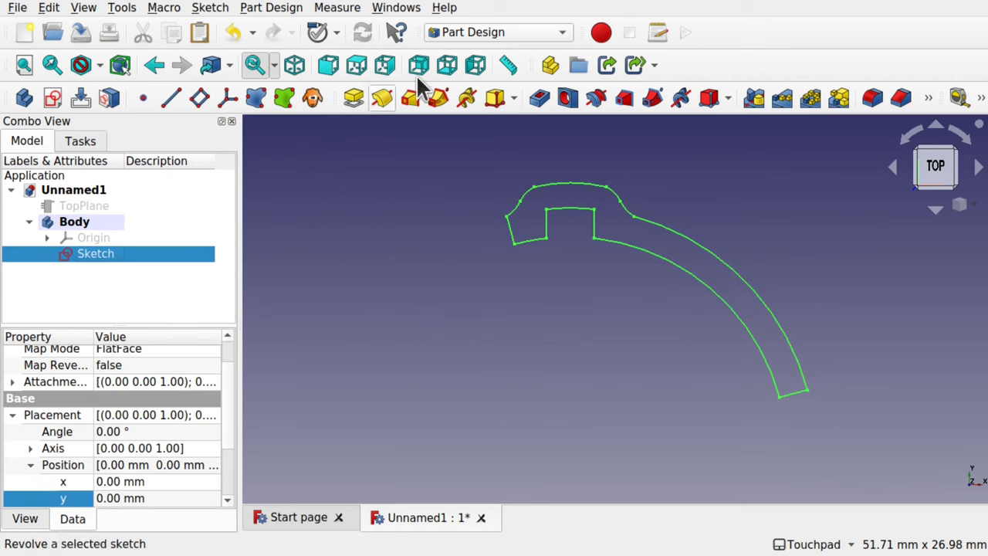
click(353, 99)
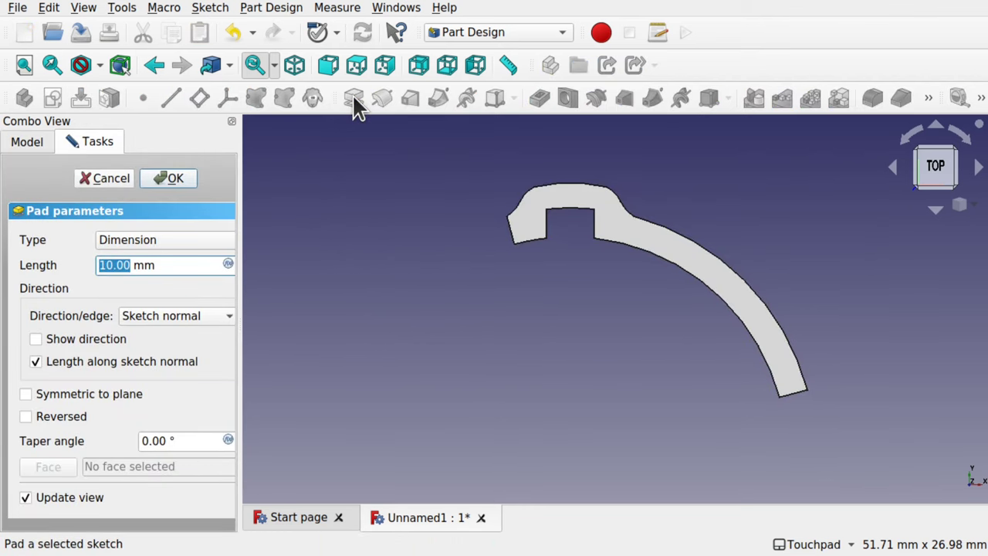
shift+drag(600, 296, 556, 313)
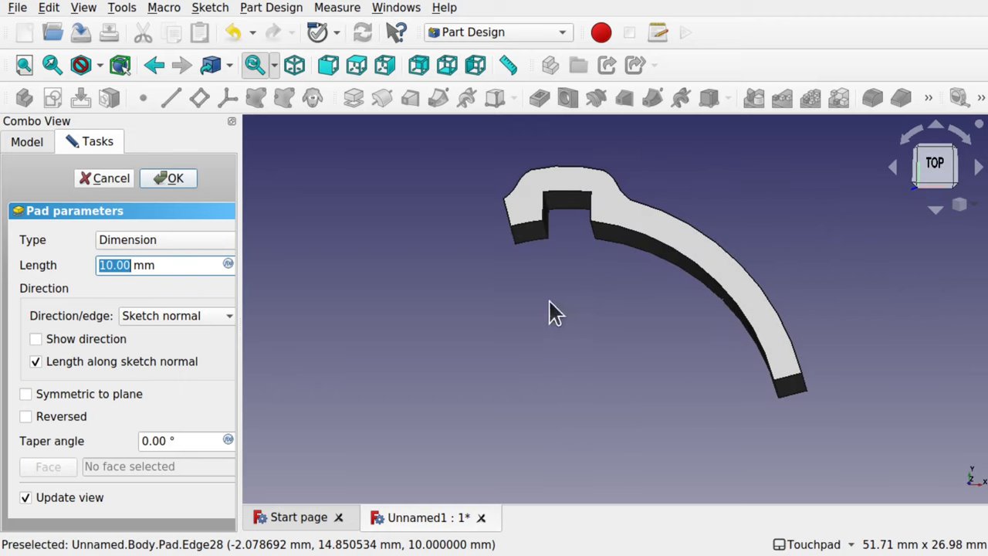
click(112, 179)
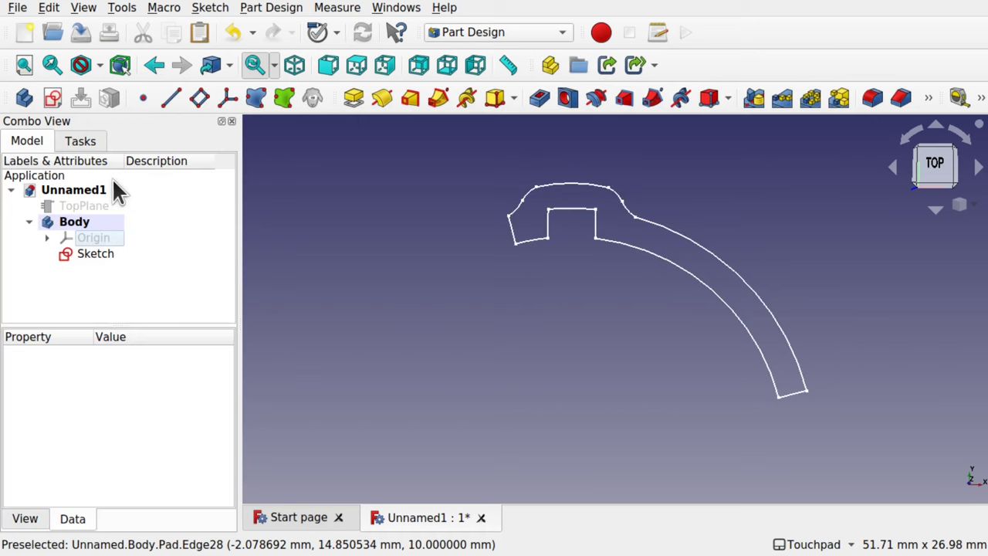
Reopen the sketch, draw two lines about 1.4 mm long across the segment's left edge, and trim the edge between them.
double_click(98, 254)
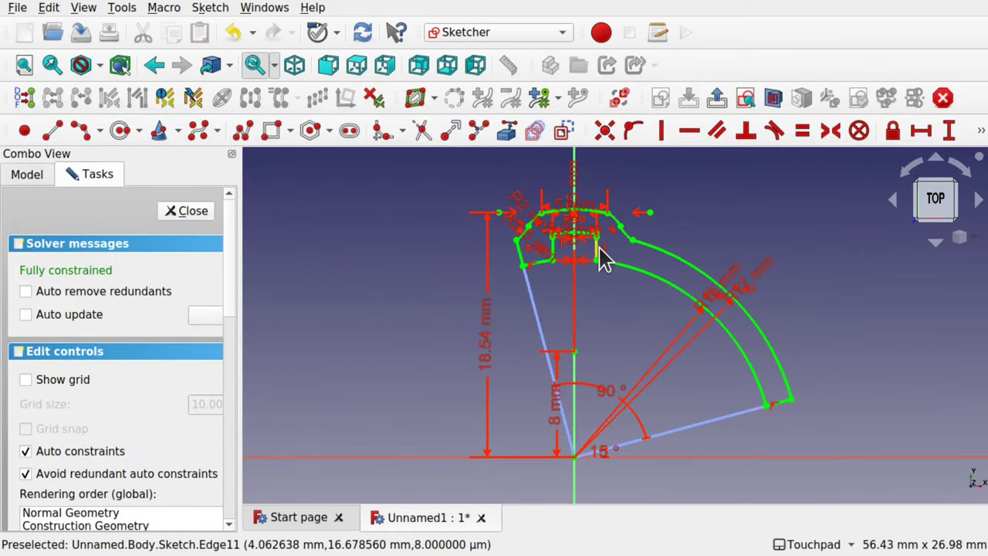
scroll(604, 259, up, 6)
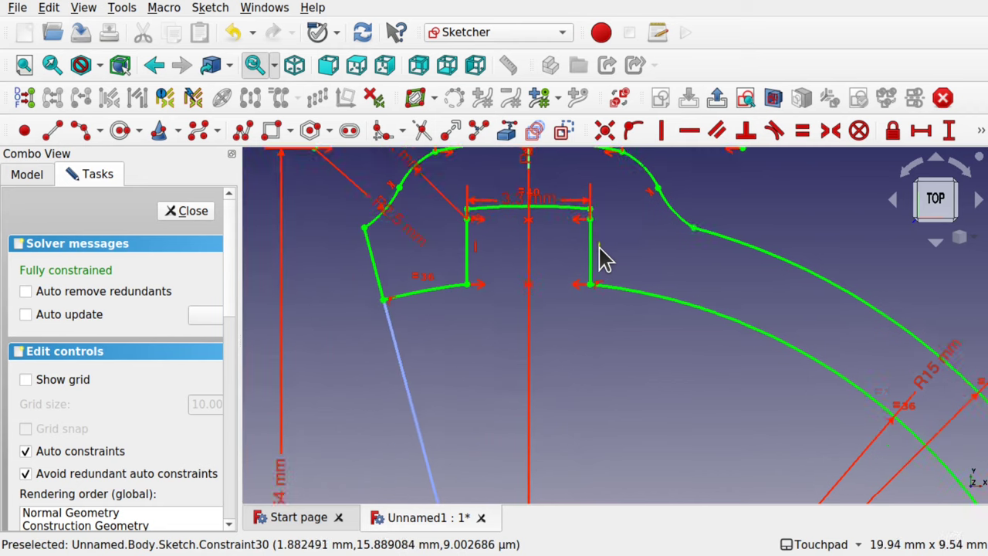
scroll(604, 259, down, 1)
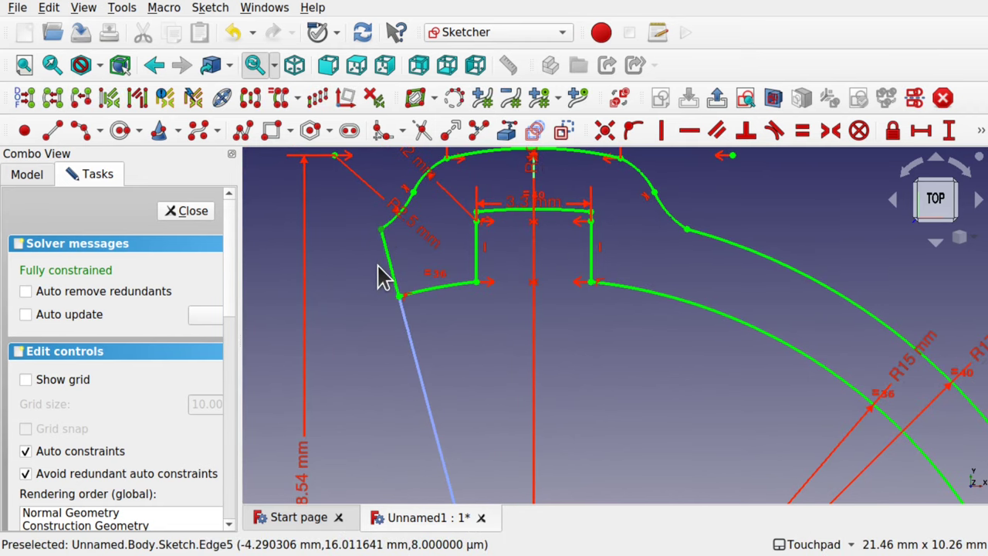
click(81, 130)
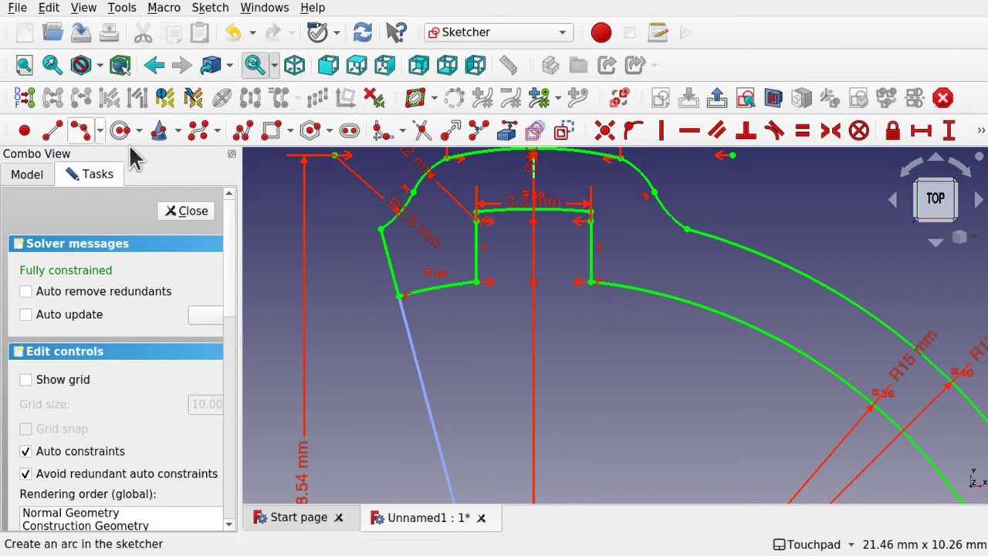
click(356, 275)
click(404, 254)
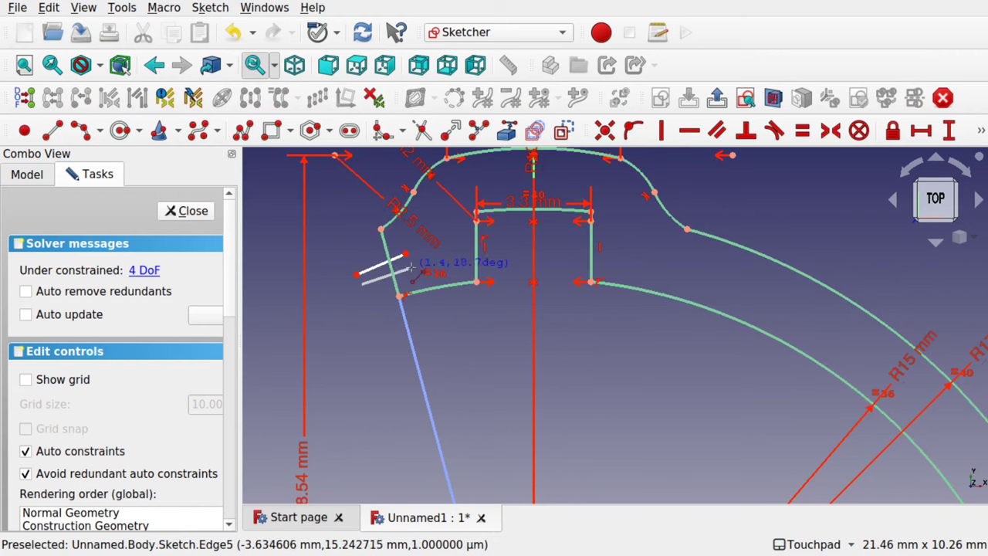
click(410, 264)
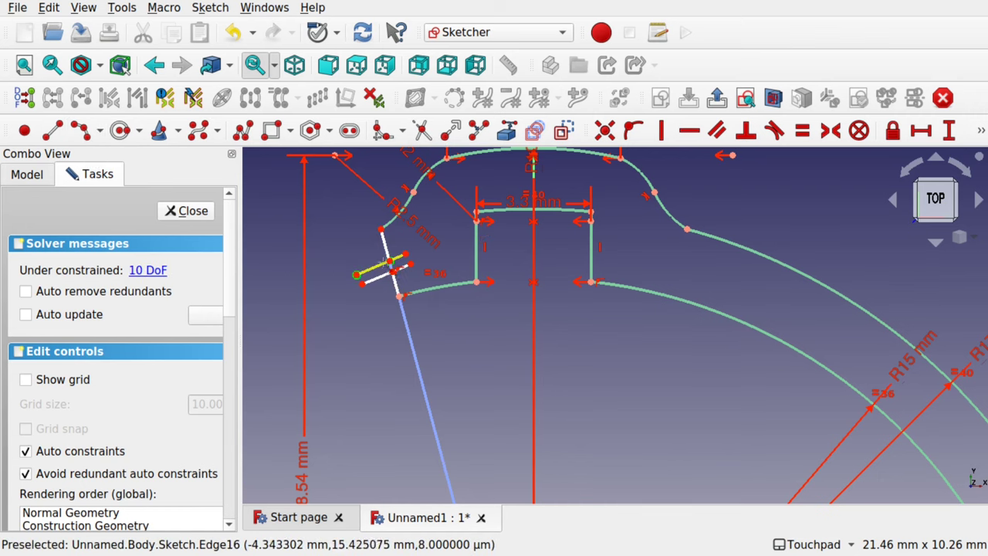
Delete the two short helper lines crossing the segment's left edge.
scroll(391, 270, up, 5)
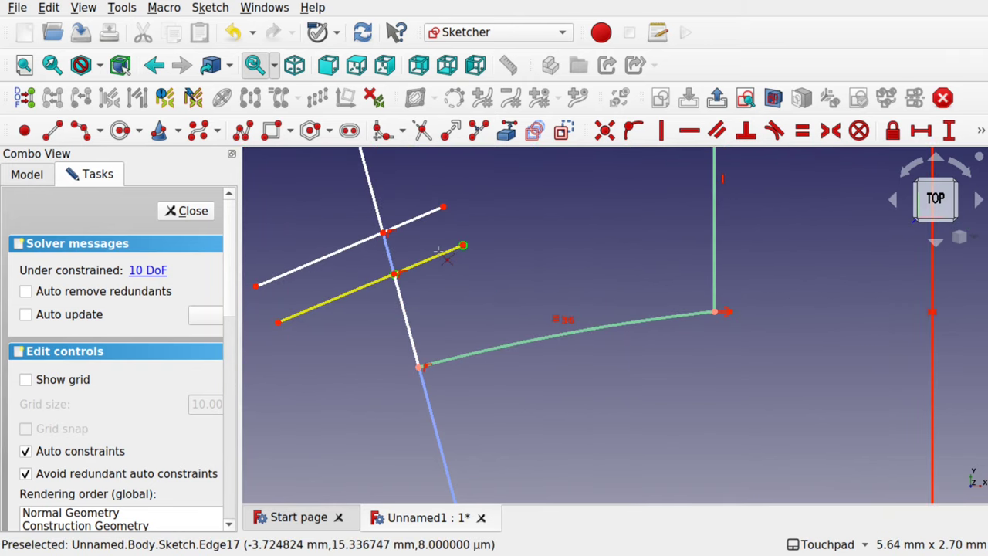
click(410, 222)
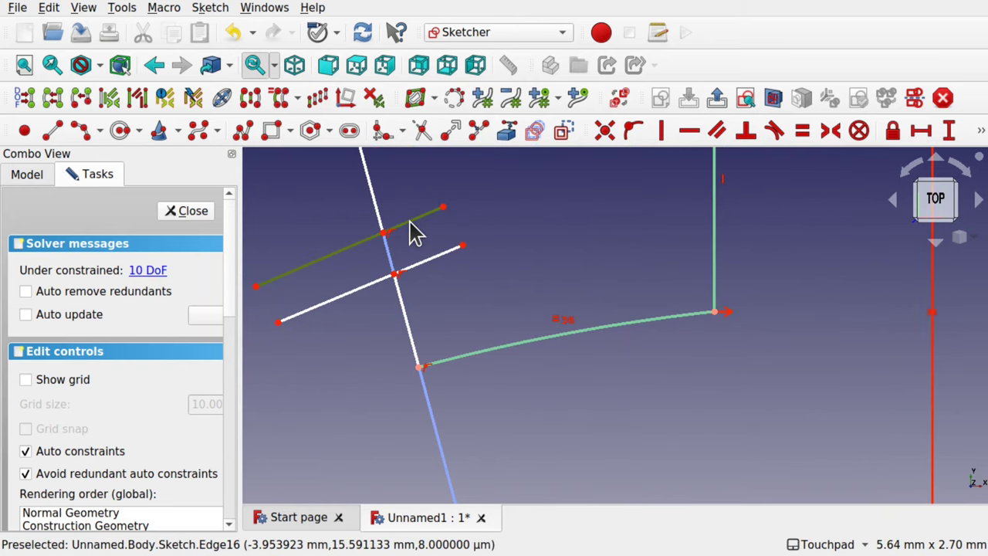
key(Delete)
click(432, 258)
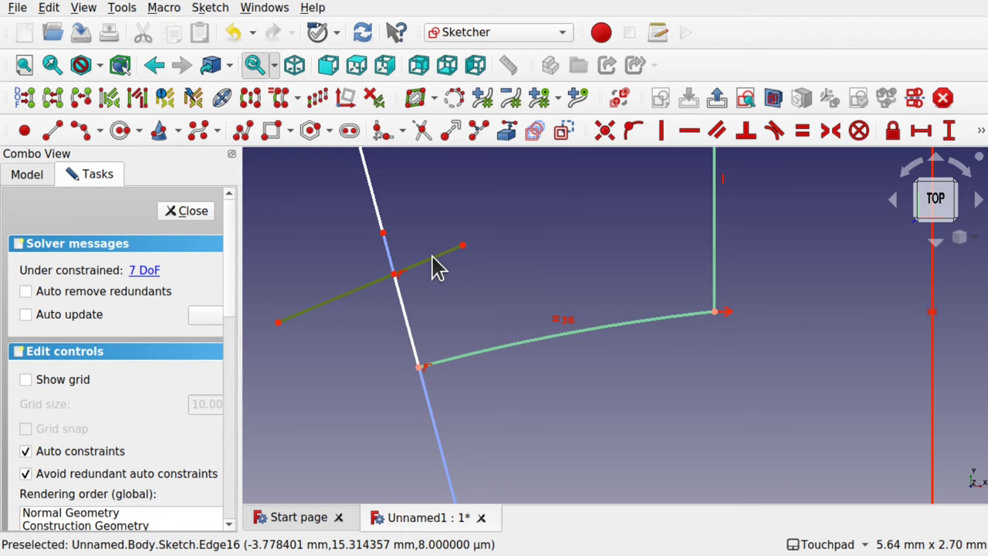
key(Delete)
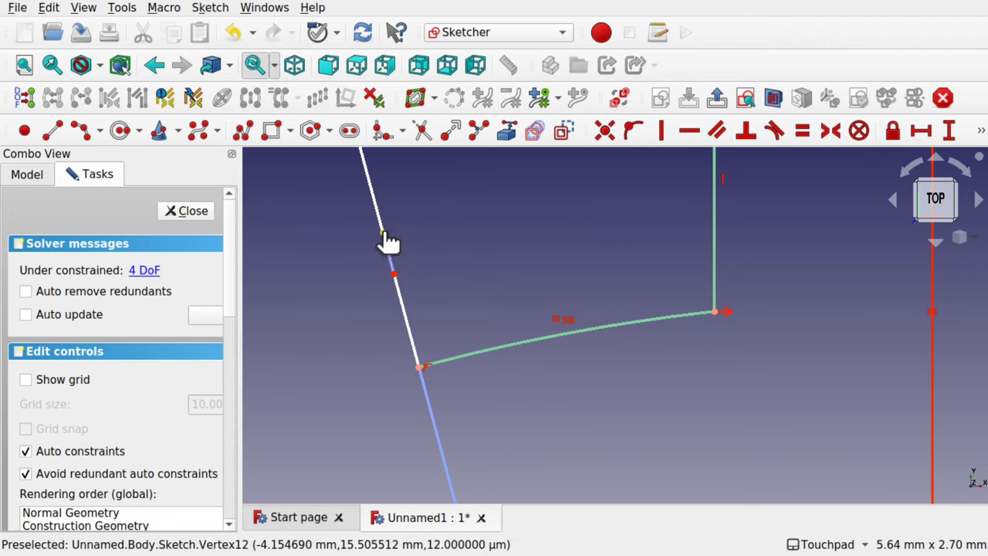
Move the upper open end point of the cut left edge onto the lower open end point so they overlap.
drag(384, 234, 395, 272)
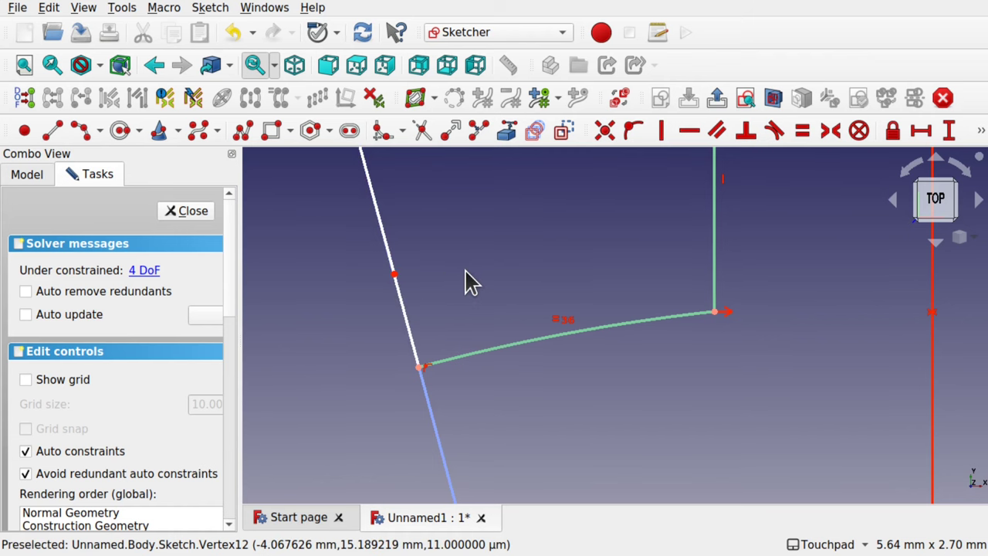
scroll(467, 281, down, 5)
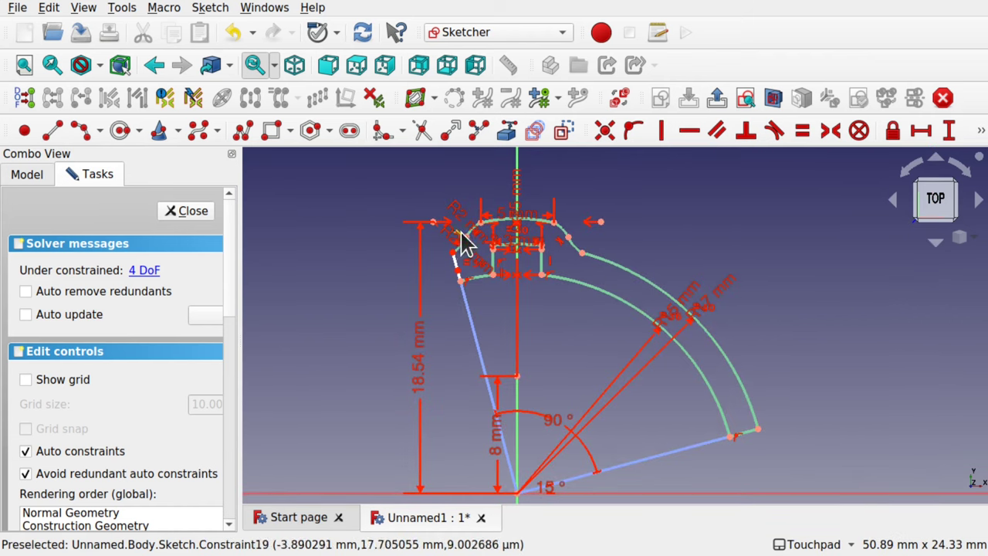
scroll(461, 282, up, 5)
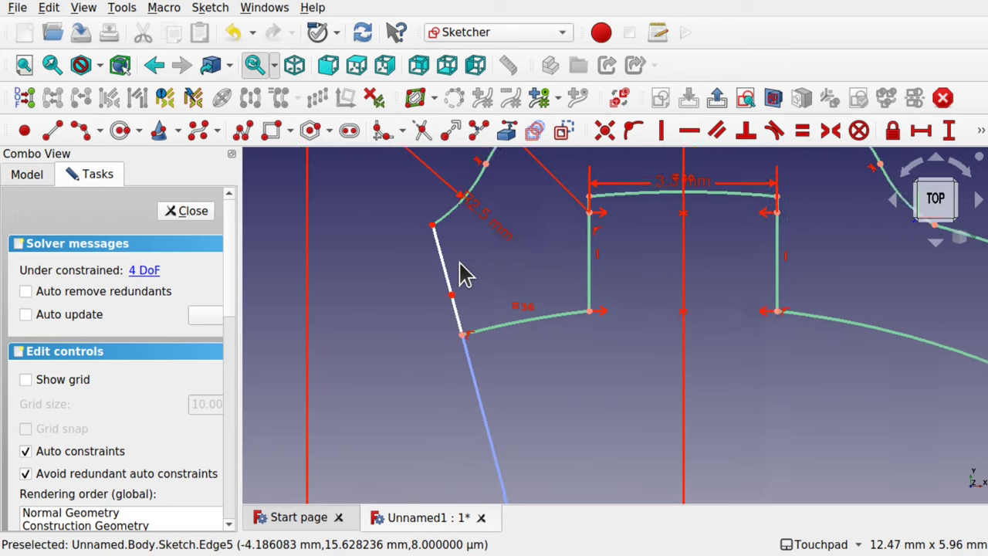
scroll(463, 277, down, 2)
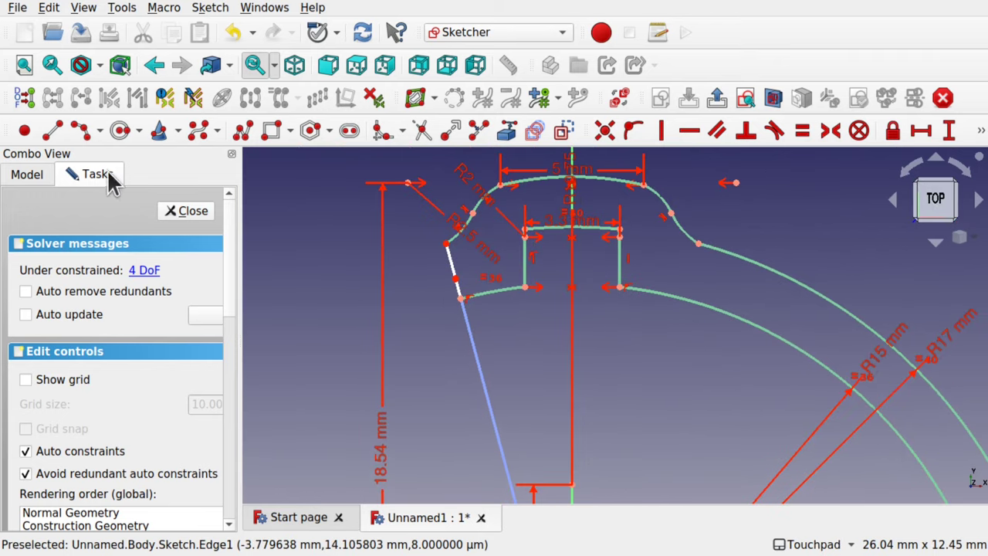
Close the sketch, try to pad the profile 10 mm with its unjoined edge point, and cancel the pad.
click(177, 212)
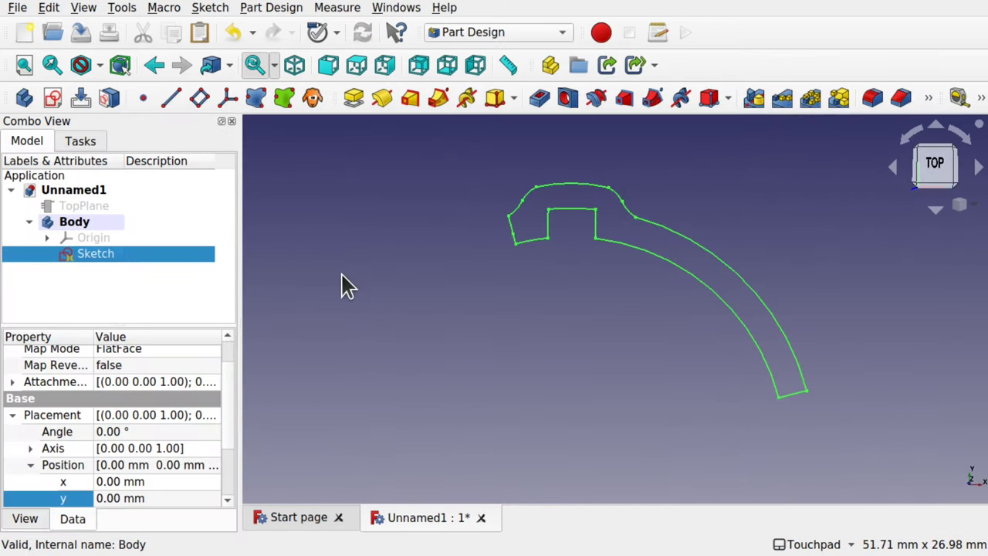
click(351, 100)
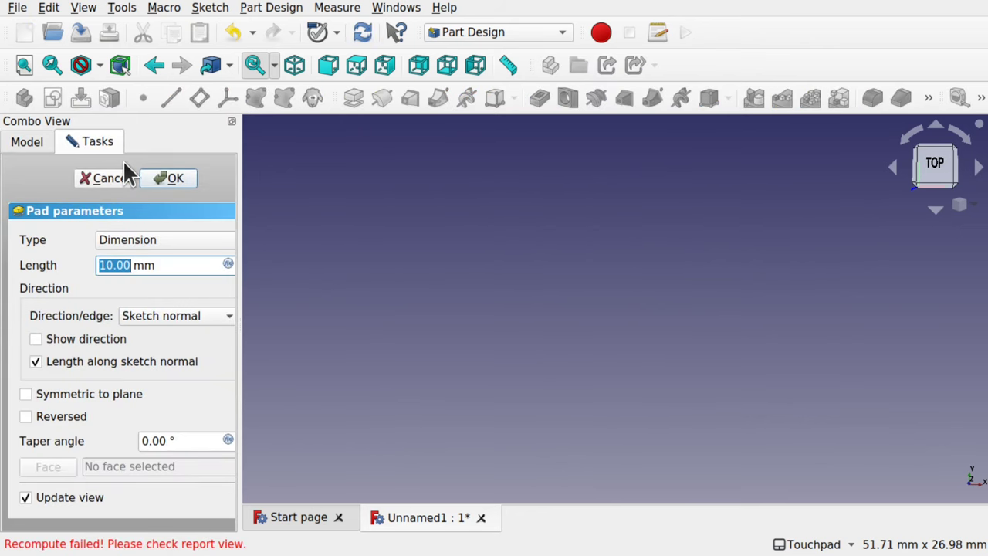
click(103, 180)
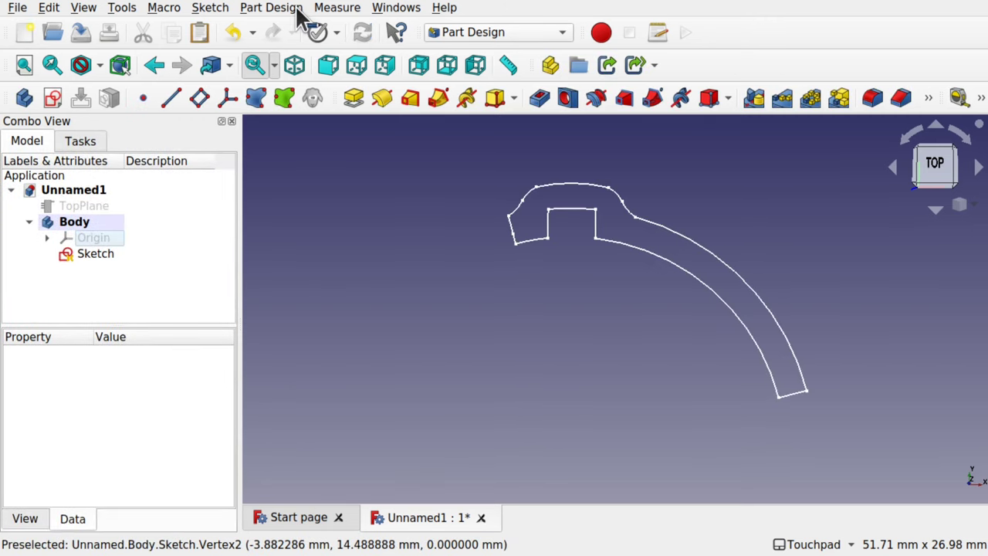
Validate the sketch, highlight its troublesome vertexes, and examine the marked end points on the segment's left edge up close.
click(215, 9)
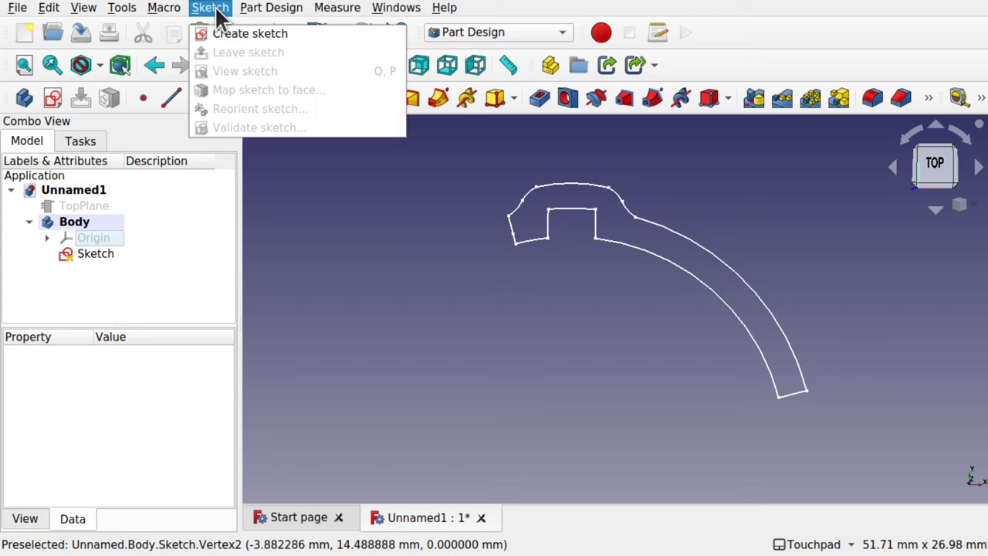
click(309, 224)
click(96, 253)
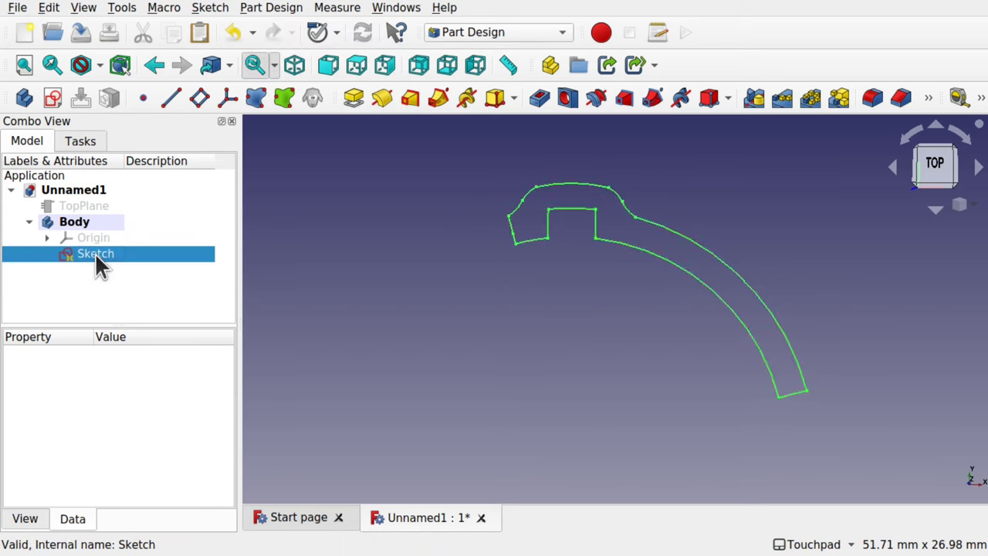
click(216, 9)
click(239, 127)
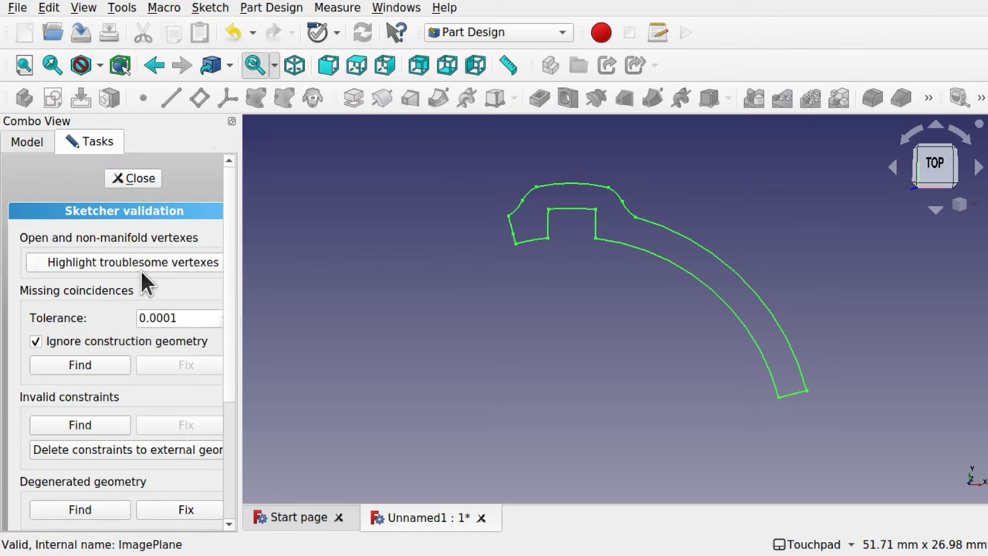
click(171, 264)
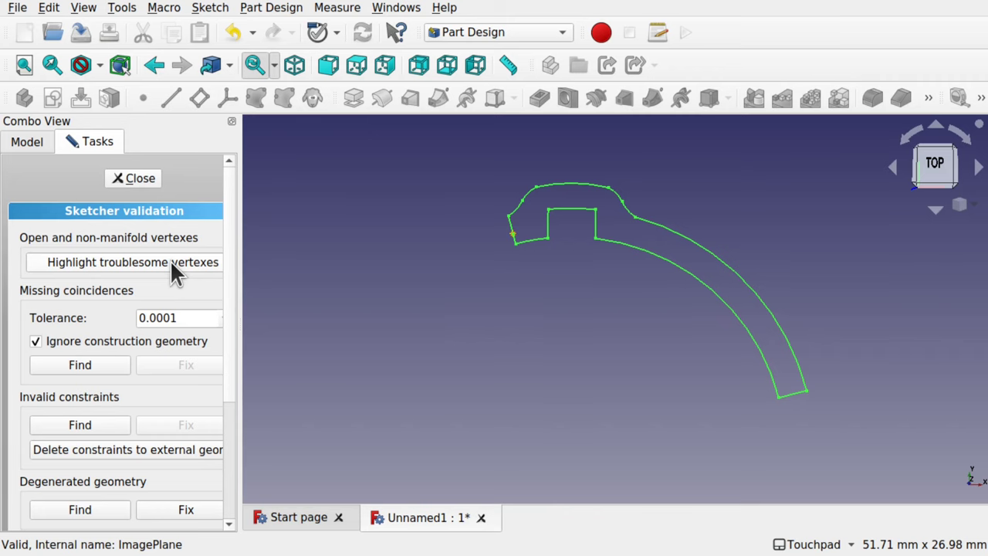
scroll(508, 239, up, 10)
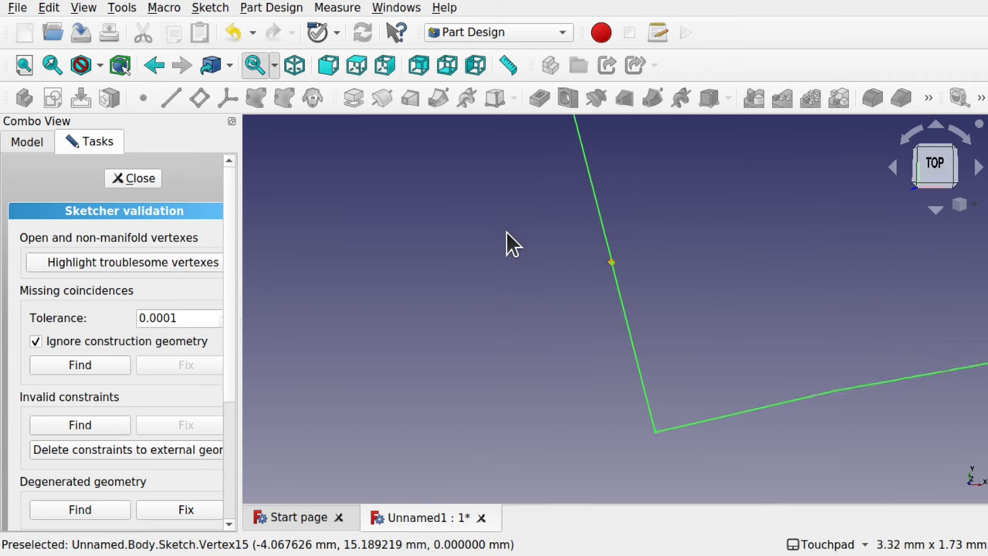
scroll(636, 270, up, 6)
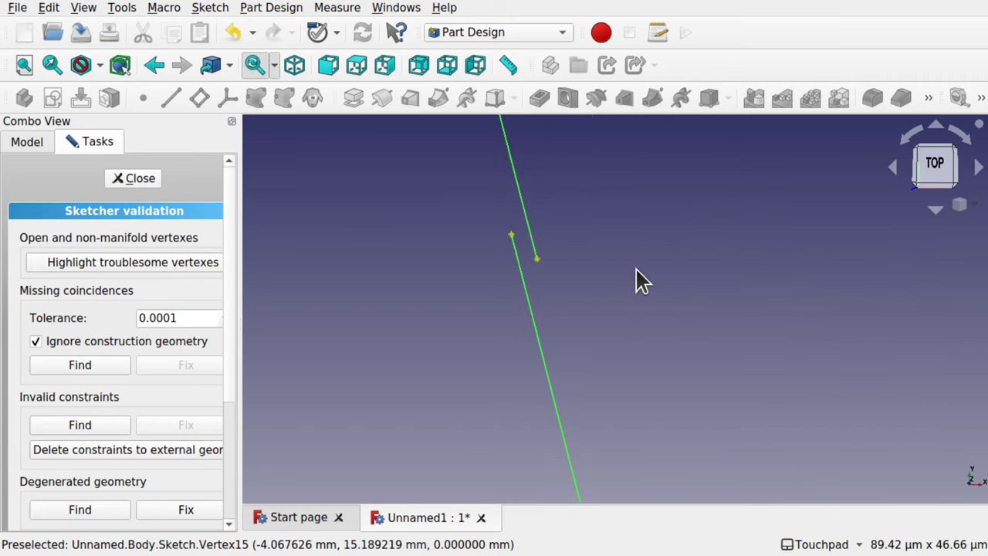
scroll(517, 247, up, 3)
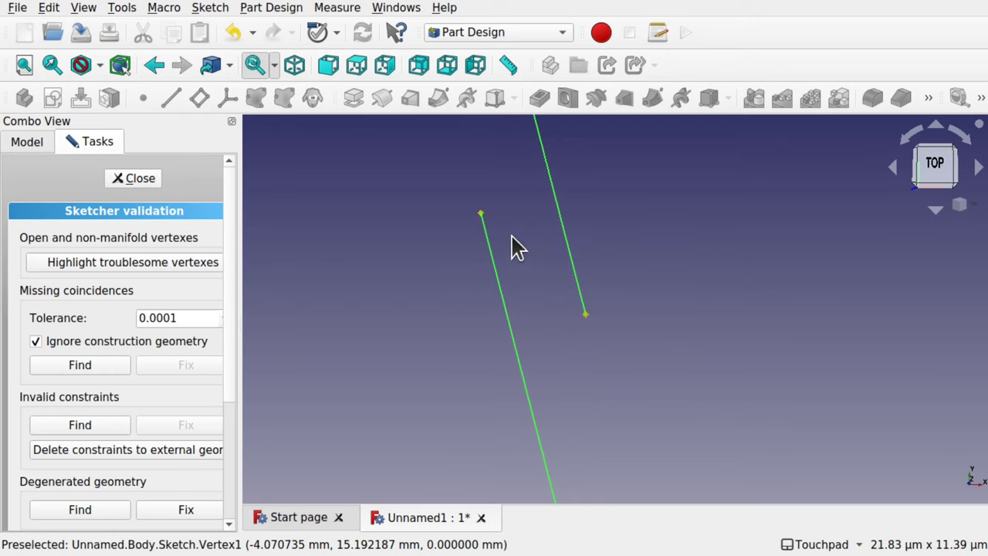
scroll(559, 245, down, 8)
scroll(558, 245, down, 2)
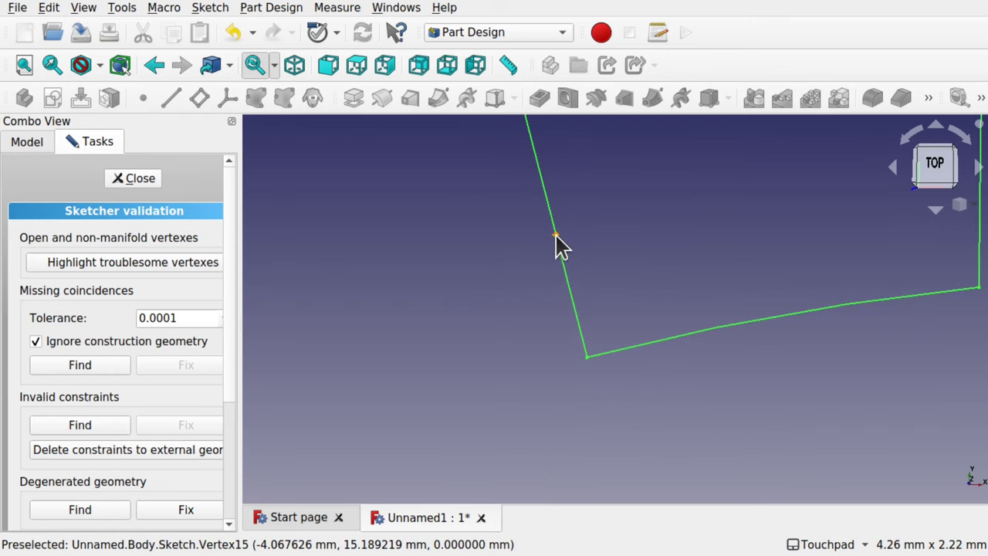
click(134, 180)
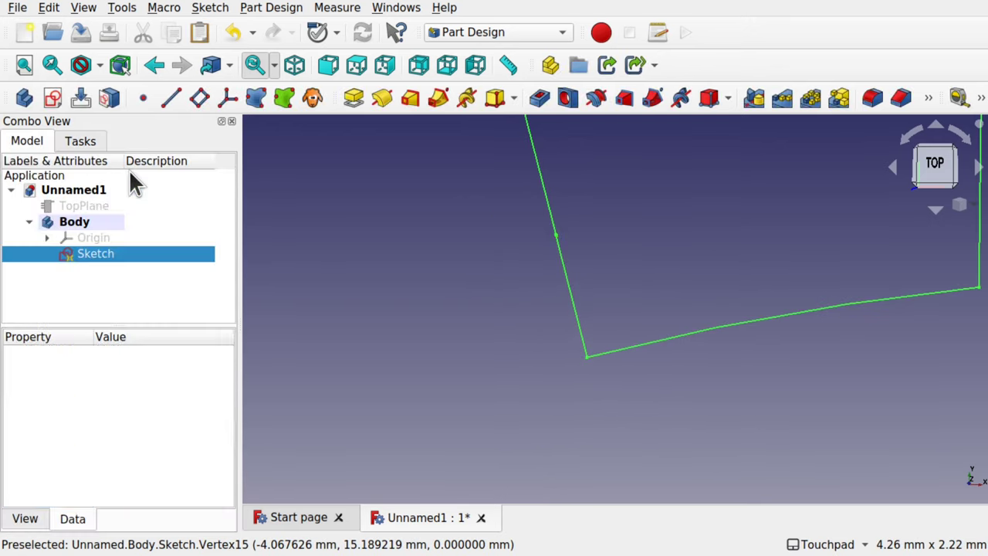
Reopen the sketch, undo the edits that cut the segment's left edge, and close the sketch.
double_click(115, 255)
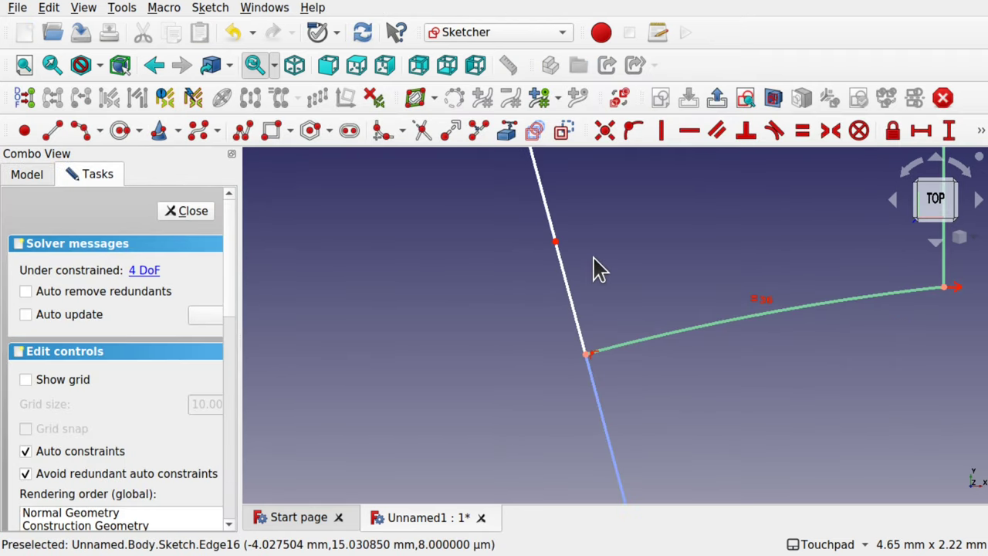
key(ctrl+z)
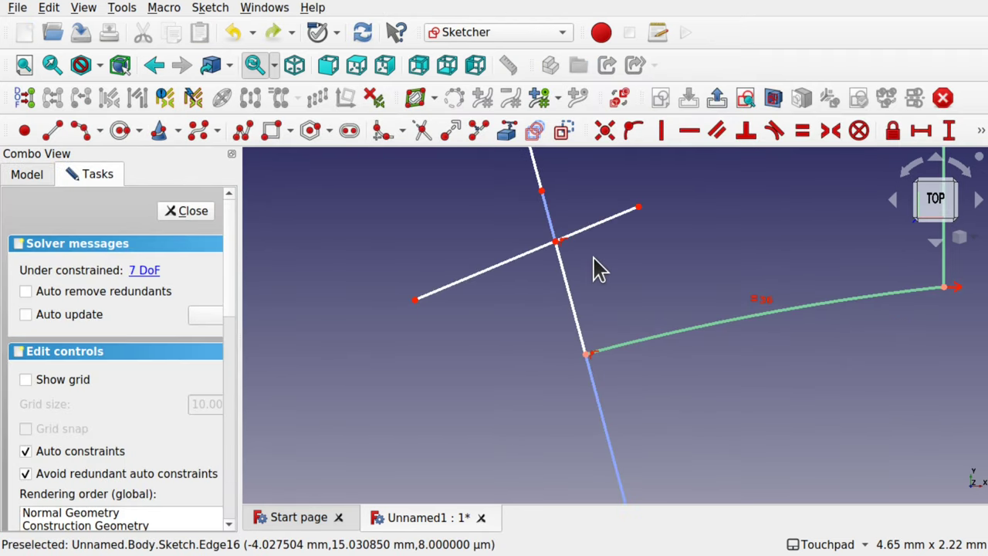
key(ctrl+z)
key(ctrl+z)
key(ctrl+z)
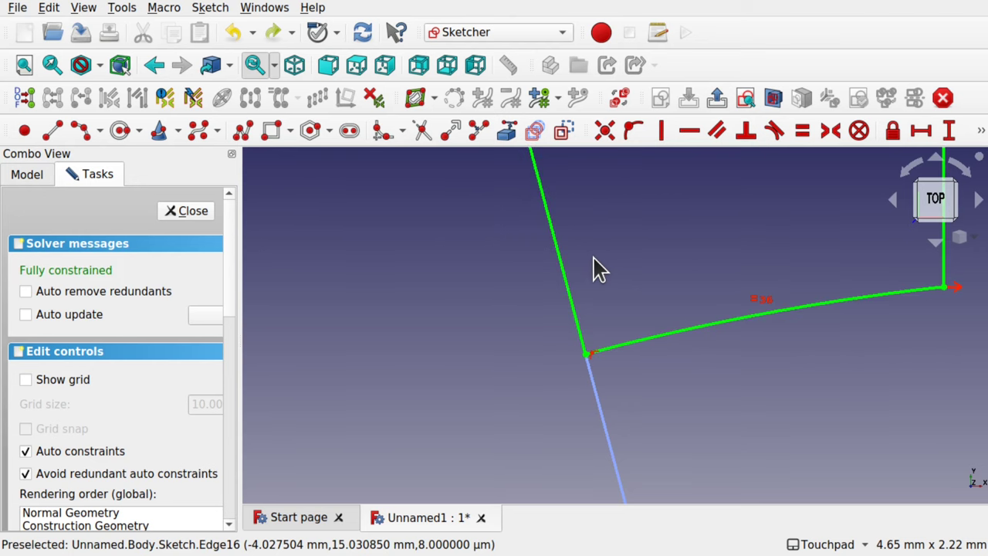
scroll(599, 270, down, 5)
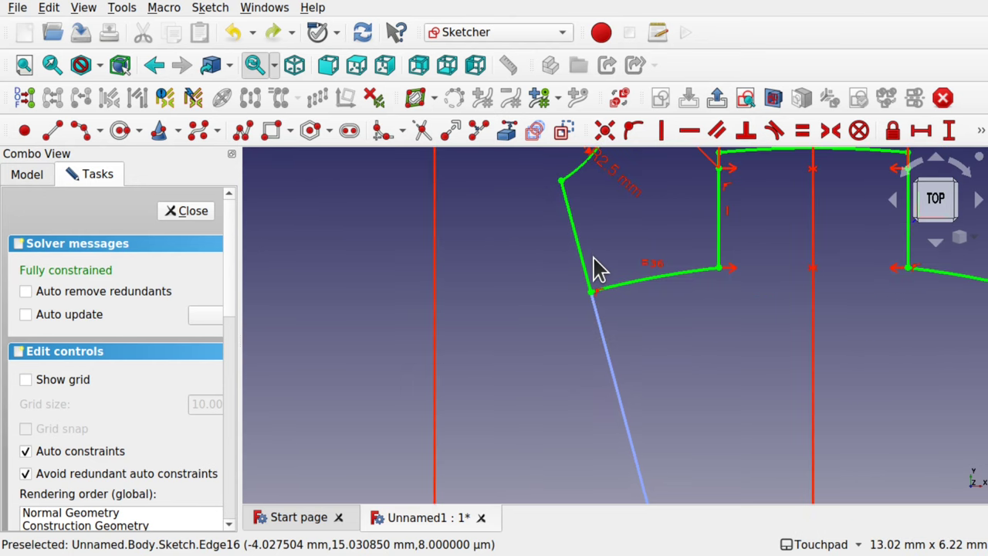
scroll(587, 350, down, 5)
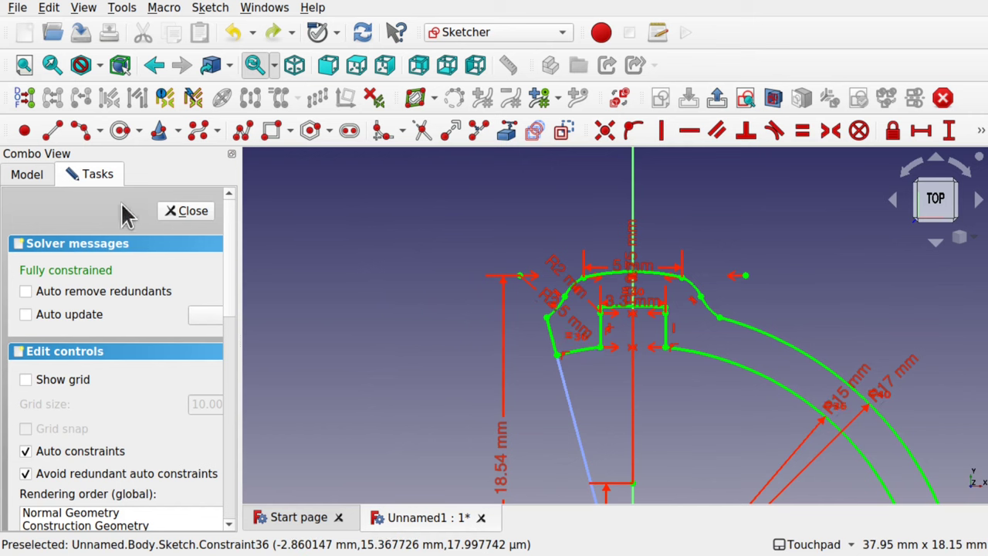
click(187, 212)
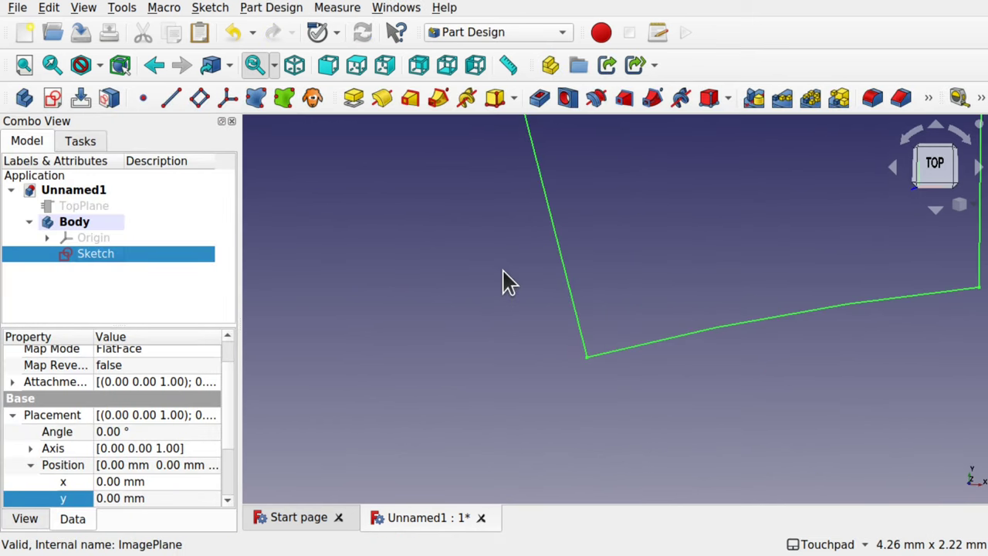
Pad the wall segment sketch 10 mm along the sketch normal.
scroll(503, 281, down, 5)
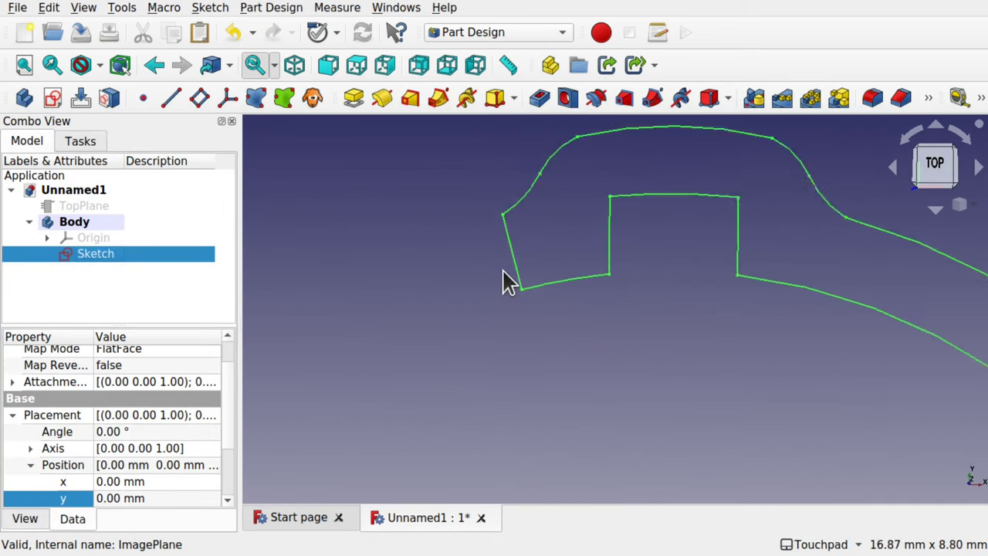
click(355, 100)
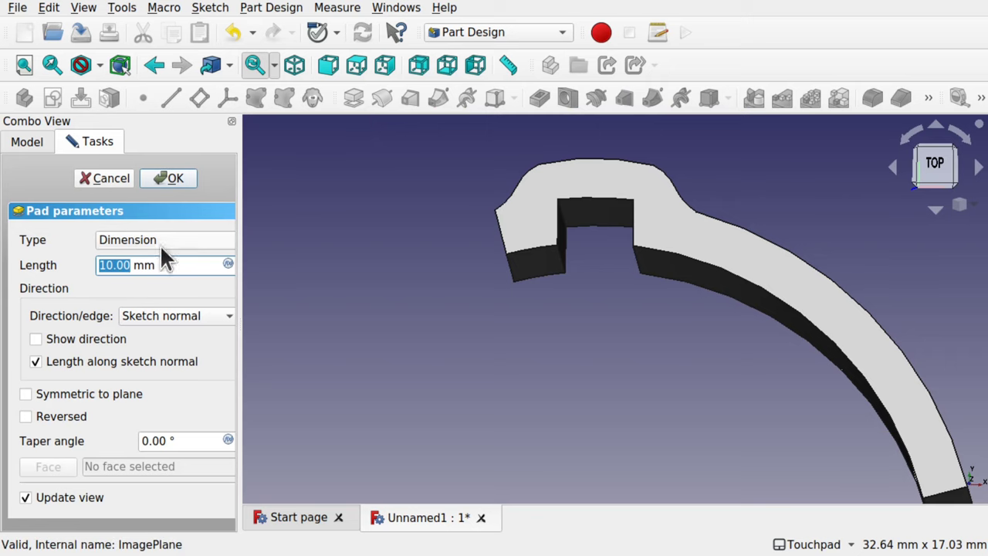
click(175, 182)
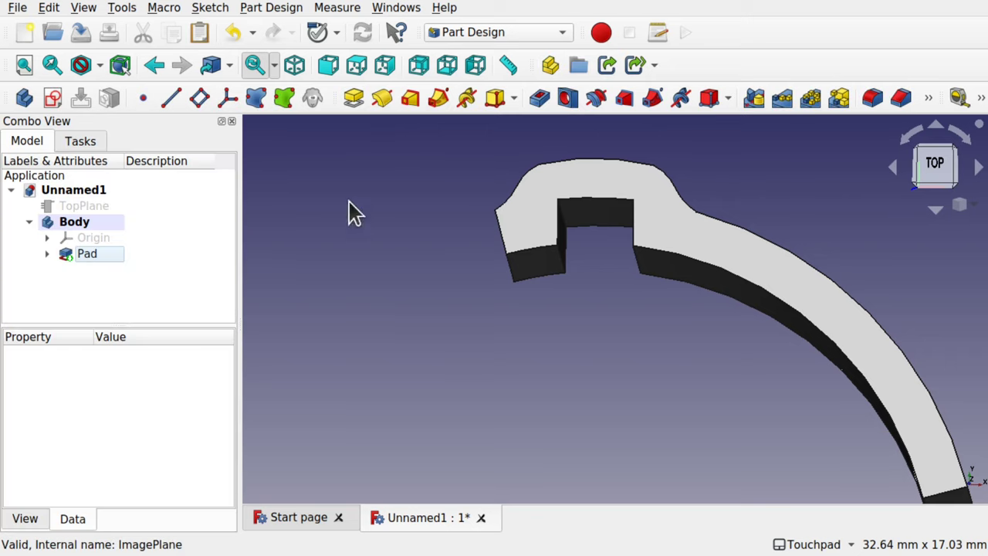
scroll(420, 300, down, 3)
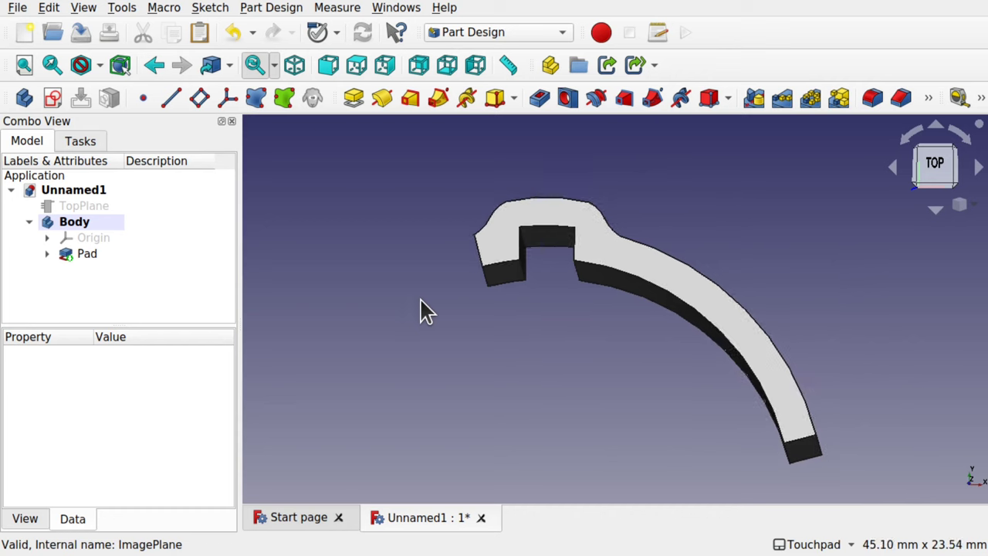
alt+drag(554, 336, 579, 309)
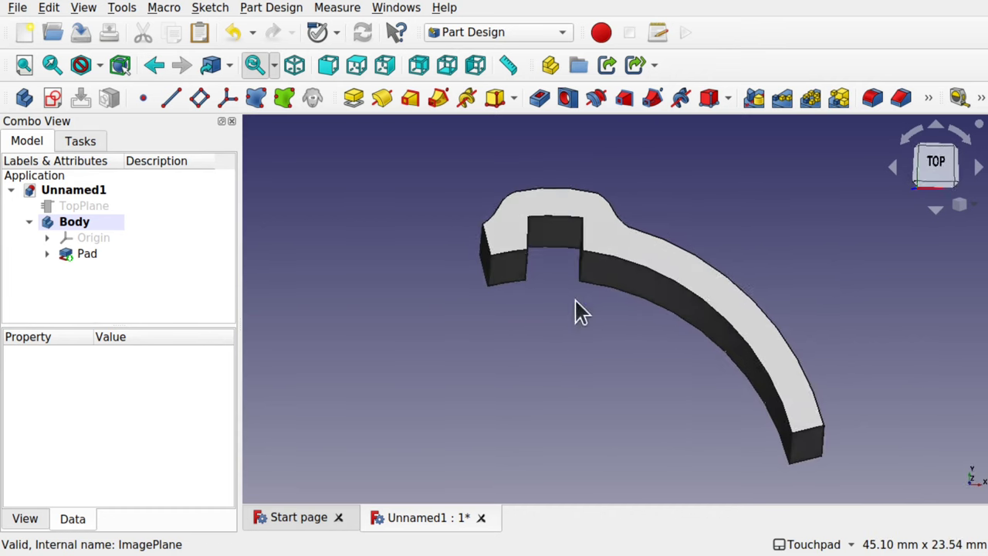
Start a polar pattern of the padded wall segment and widen the parameter area.
click(74, 257)
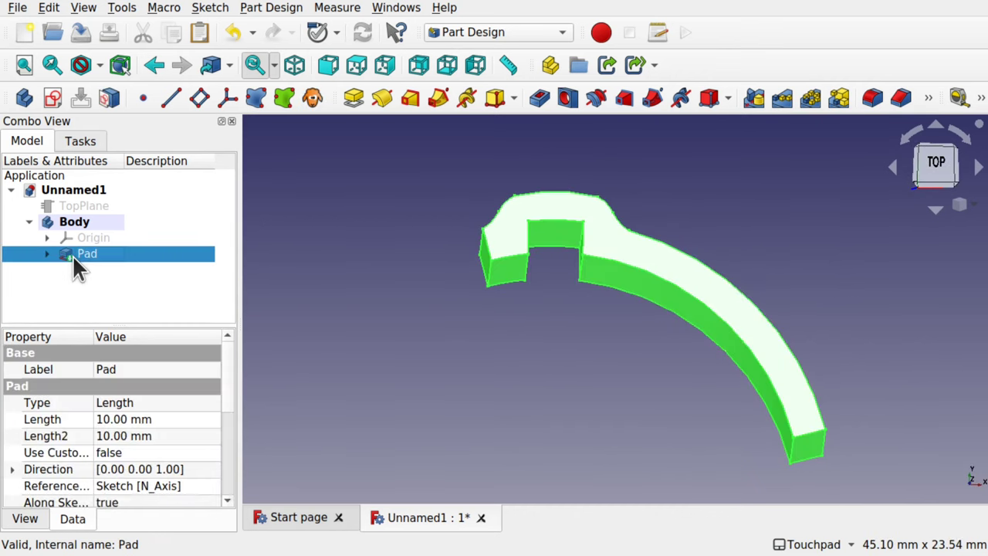
click(290, 14)
mouse_move(410, 222)
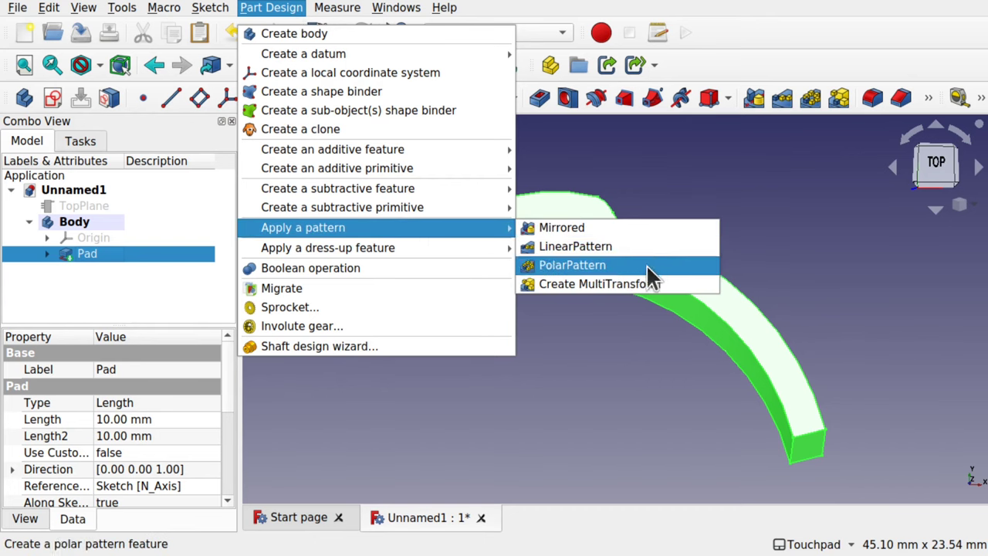
click(622, 264)
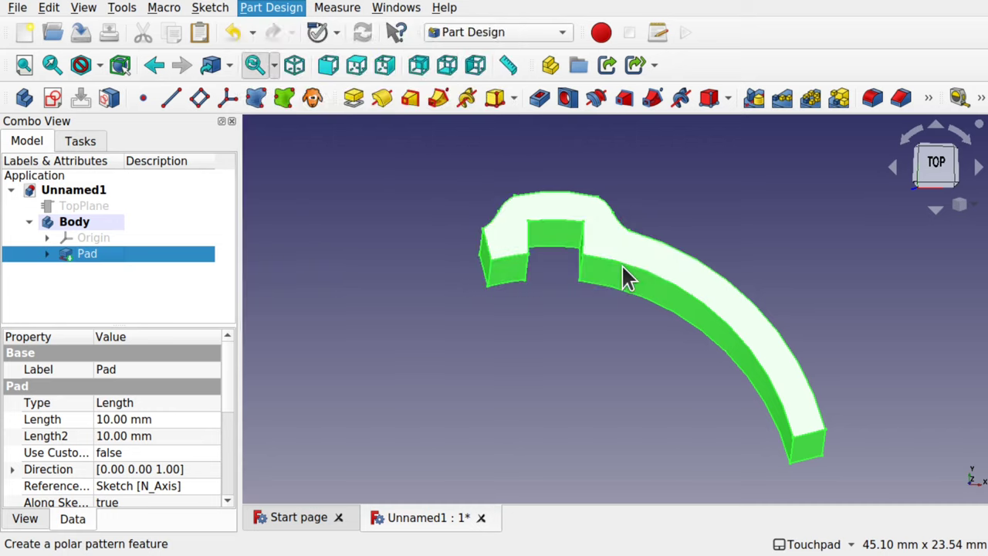
scroll(569, 346, down, 5)
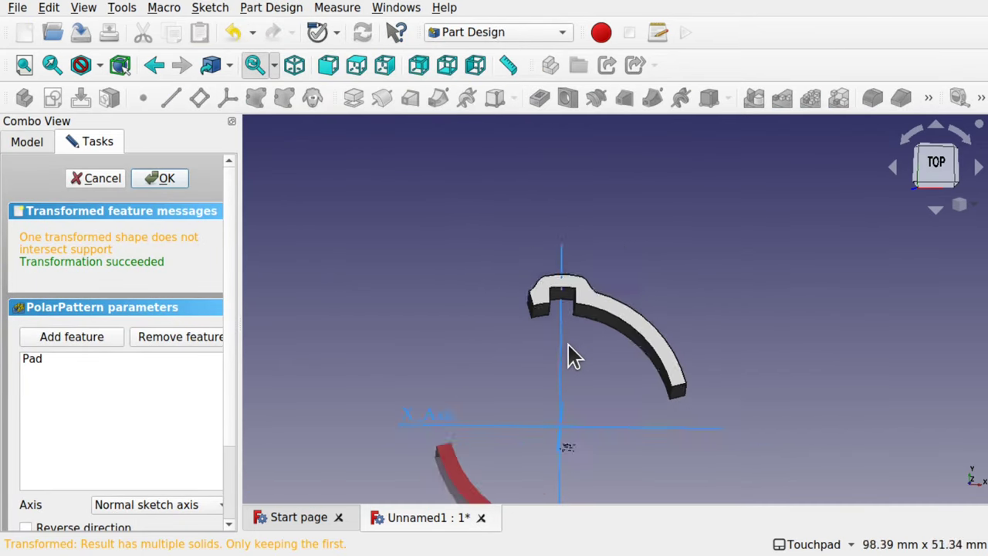
middle_drag(621, 367, 564, 292)
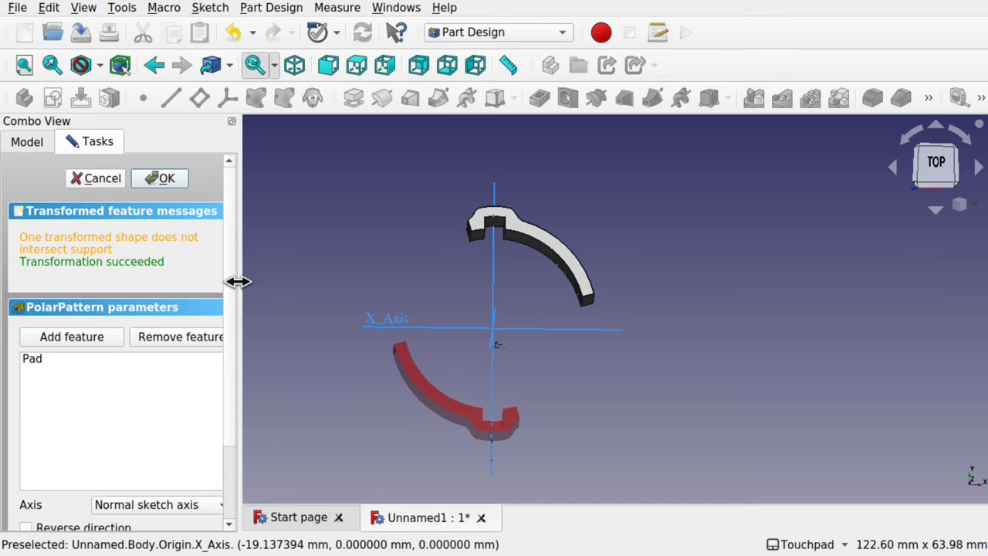
drag(238, 280, 317, 296)
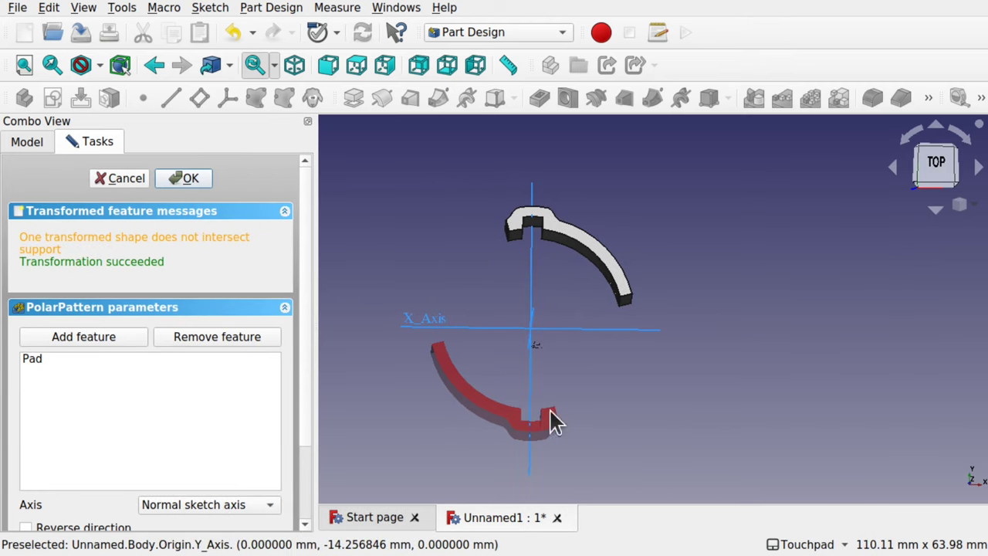
Set the polar pattern to 4 occurrences, keeping the normal sketch axis as its rotation axis.
scroll(305, 286, down, 3)
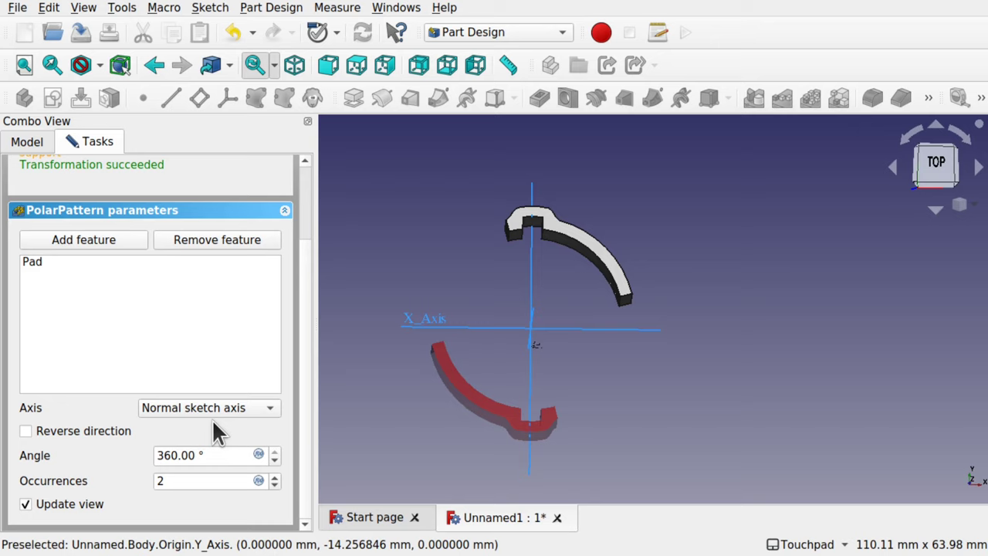
alt+drag(591, 326, 545, 260)
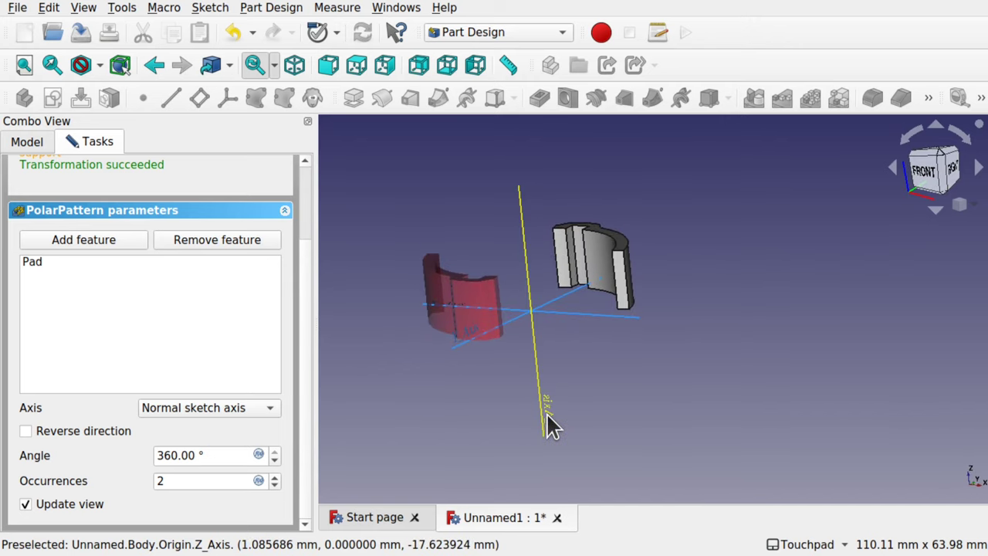
click(222, 409)
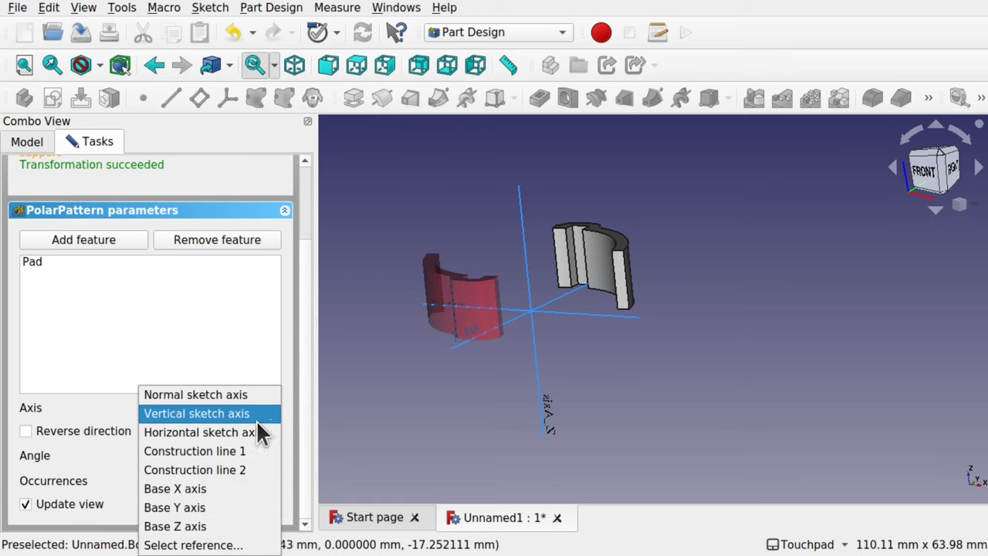
click(401, 435)
click(276, 476)
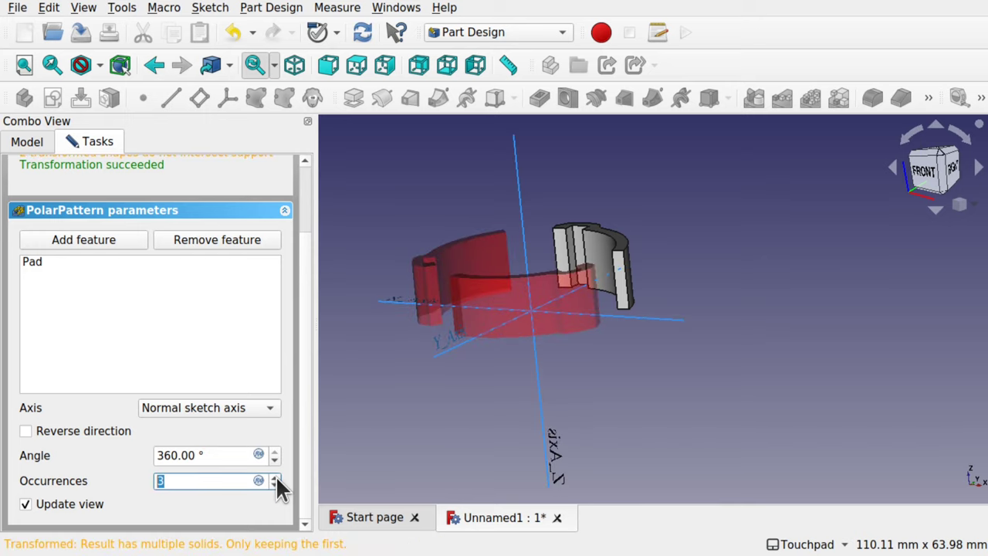
click(276, 476)
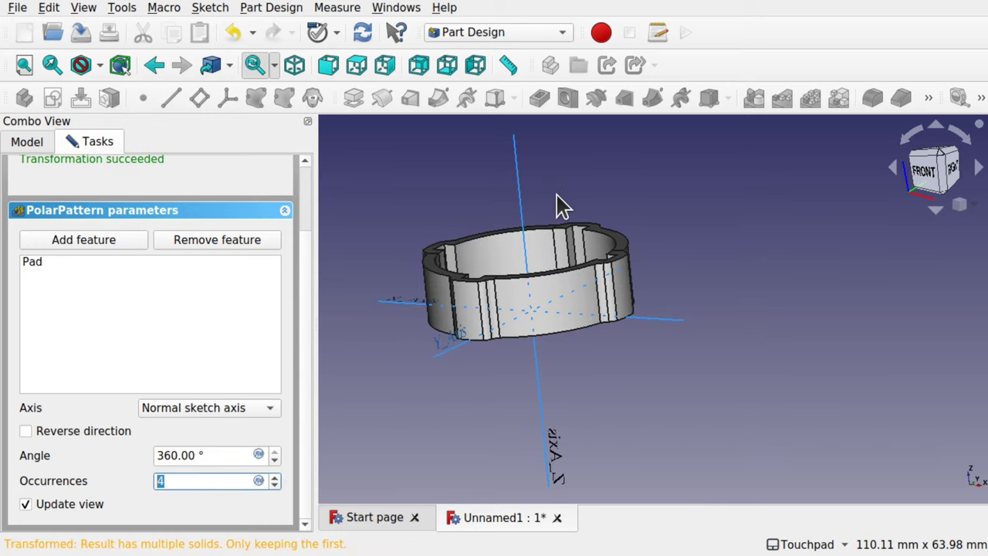
alt+drag(563, 205, 587, 232)
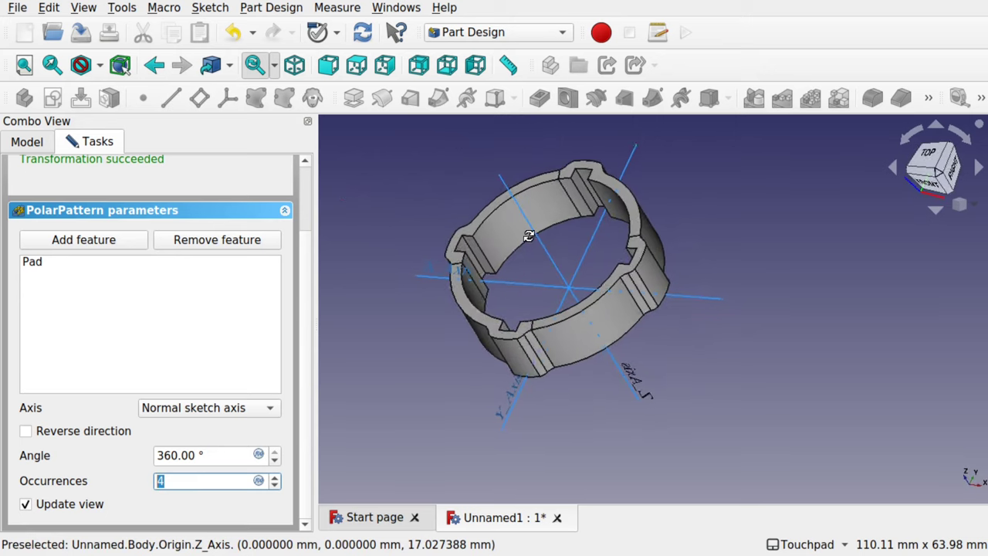
Accept the polar pattern of the padded wall segment.
scroll(303, 174, up, 2)
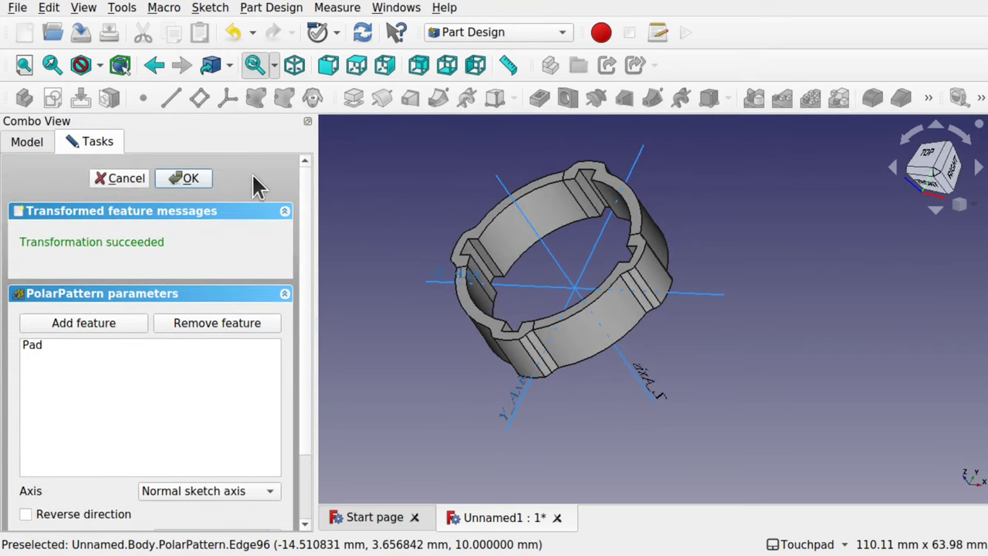
click(197, 179)
alt+drag(538, 245, 533, 291)
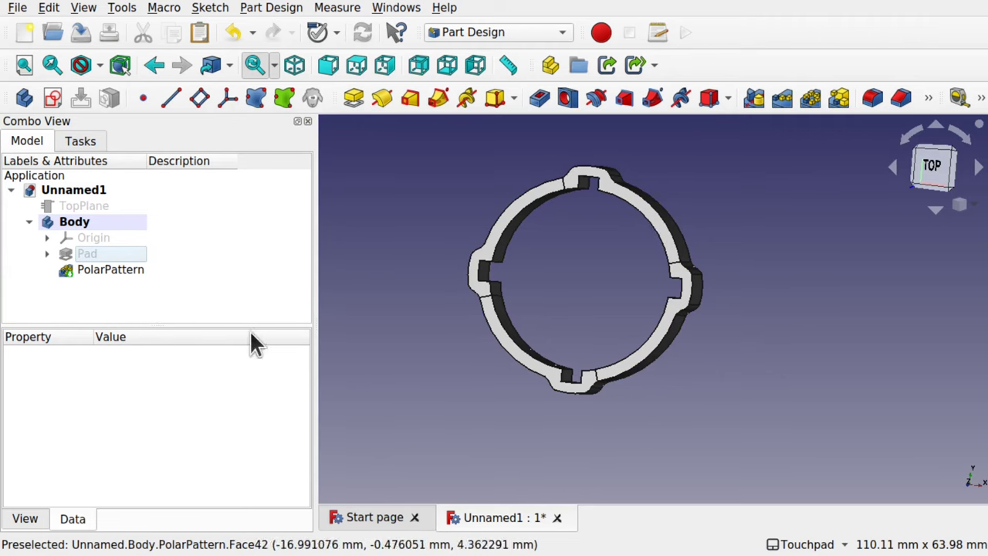
Set the polar pattern's Refine property to true to remove the seam lines between the patterned segments.
click(118, 269)
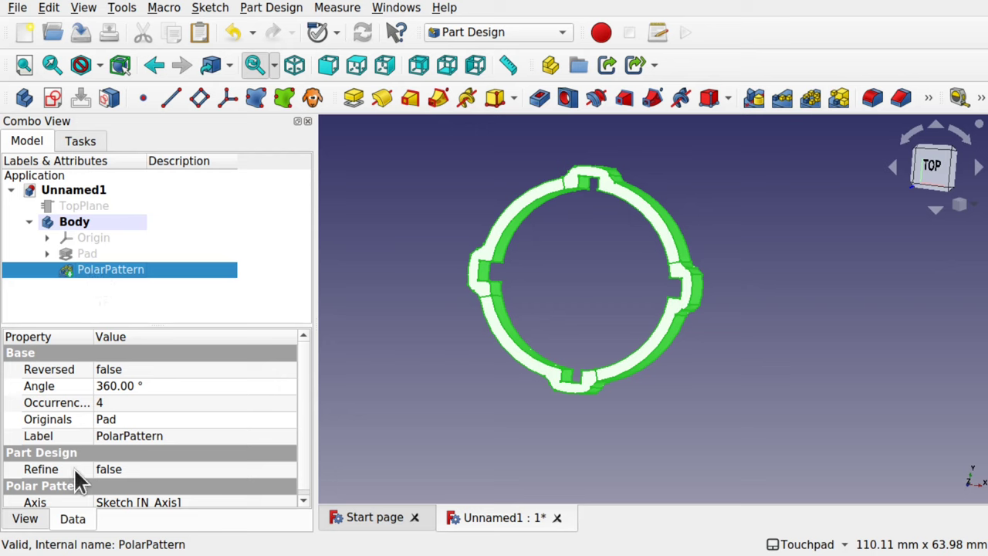
click(144, 467)
click(143, 468)
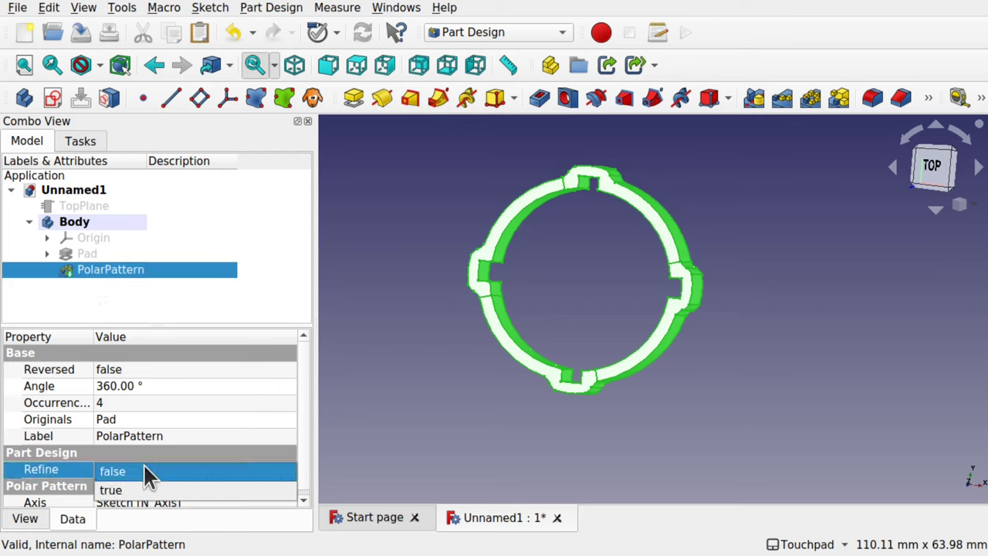
click(162, 490)
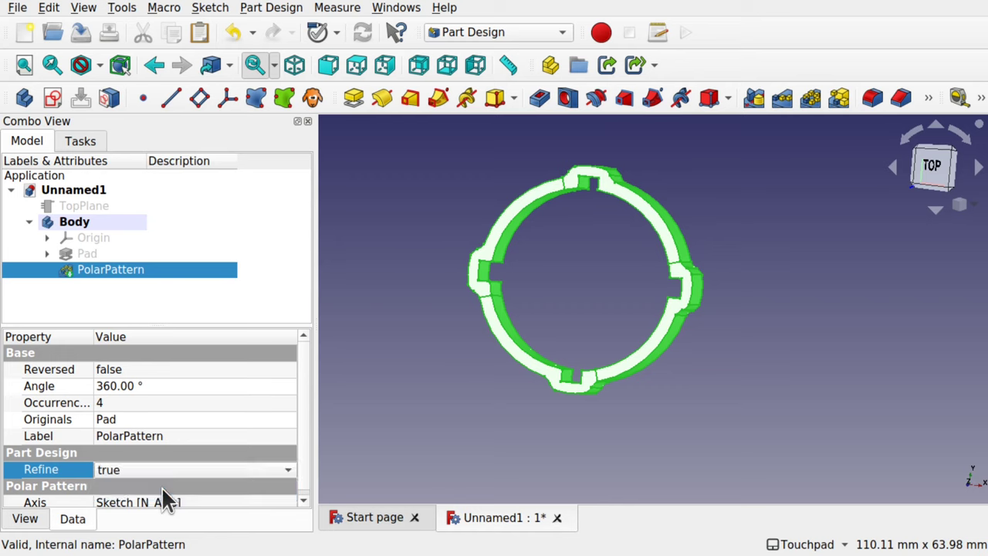
click(502, 409)
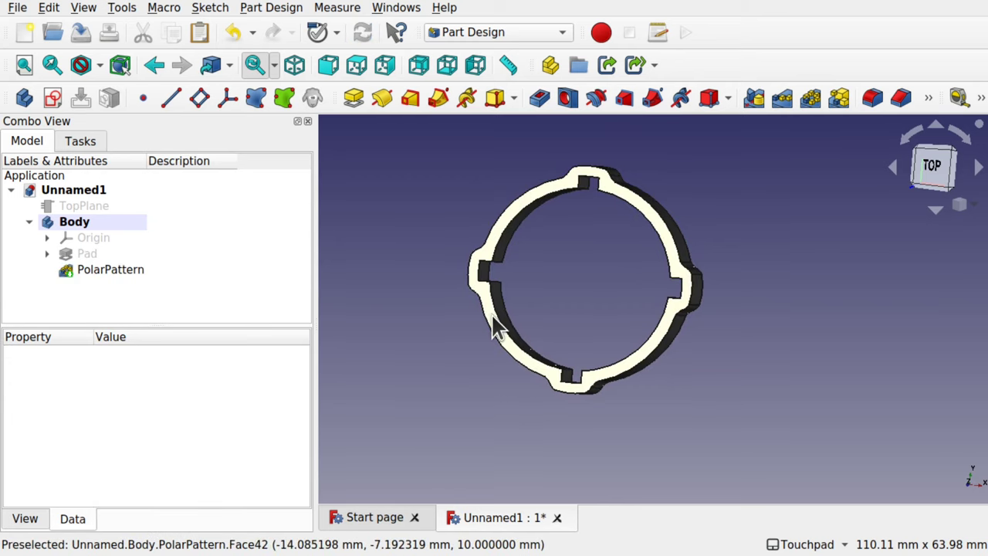
Inspect the ring from the front and at an angle, and show the TopPlane reference image beneath it for comparison.
key(1)
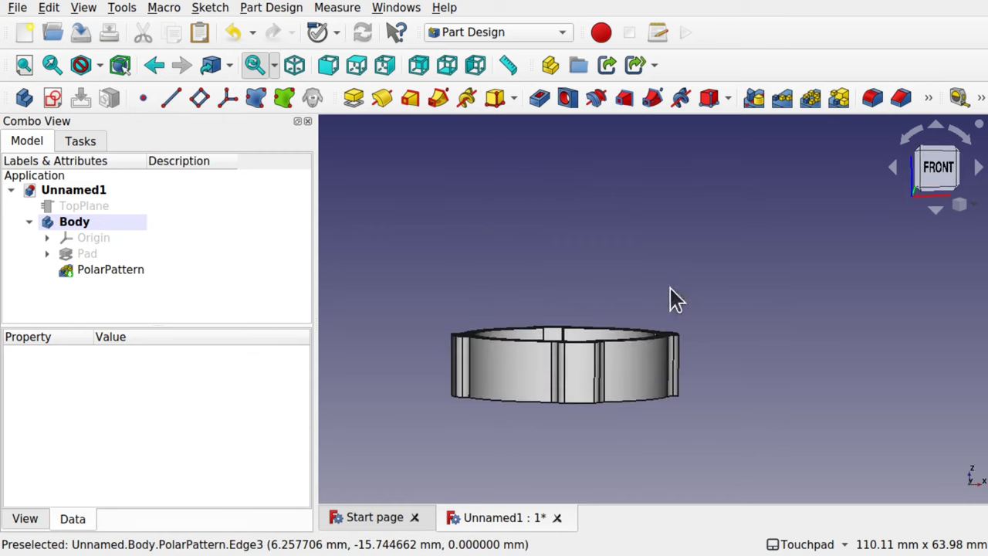
alt+drag(534, 375, 562, 351)
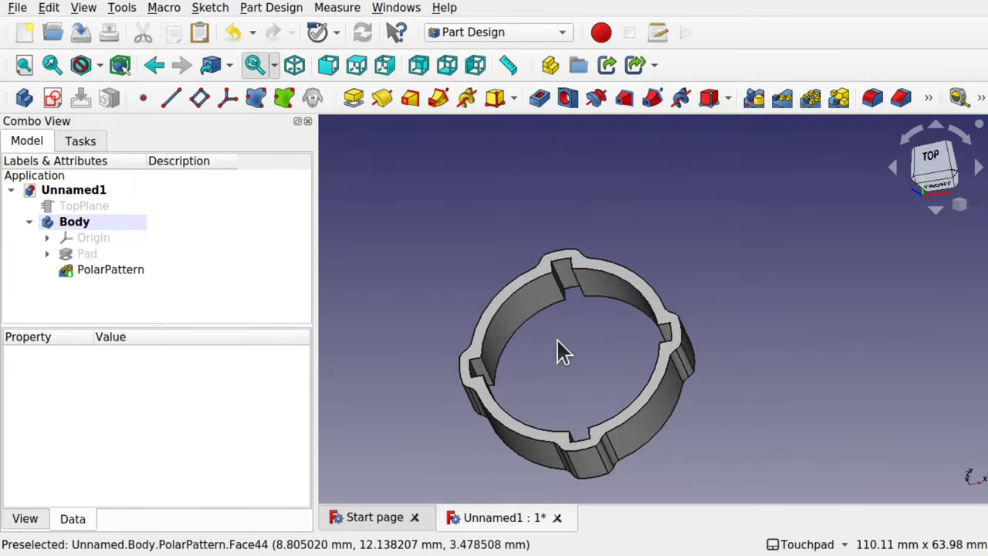
click(70, 206)
key(space)
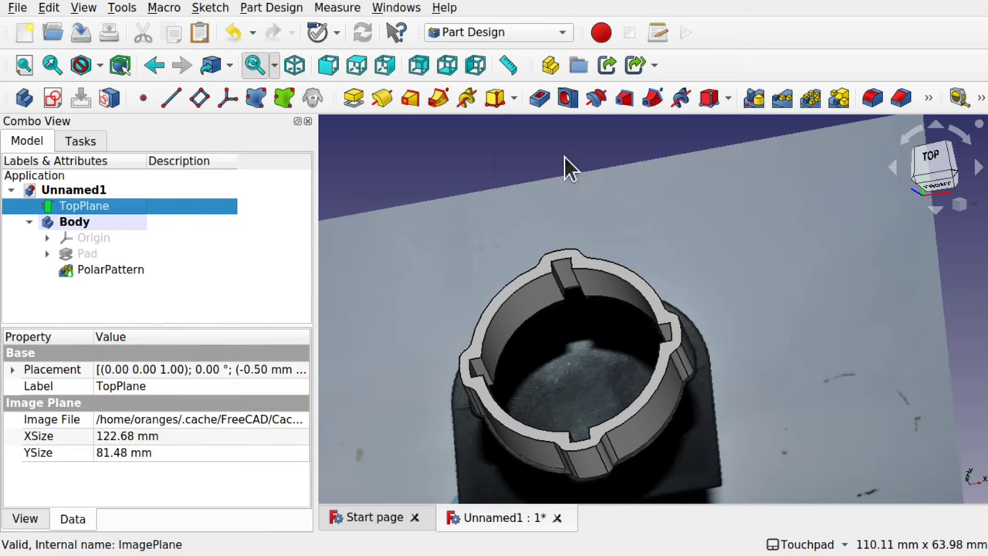
alt+drag(568, 169, 502, 263)
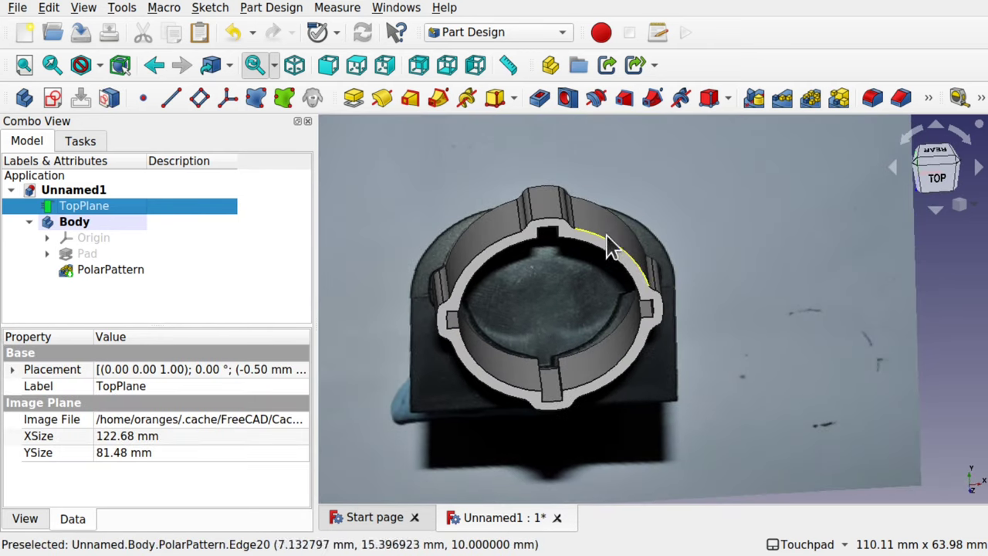
alt+drag(638, 379, 612, 330)
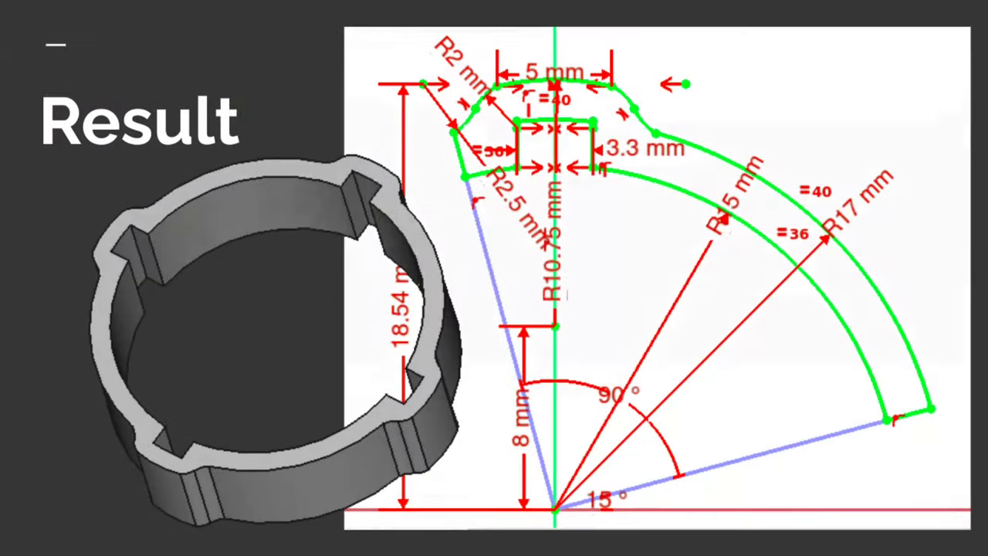
key(Right)
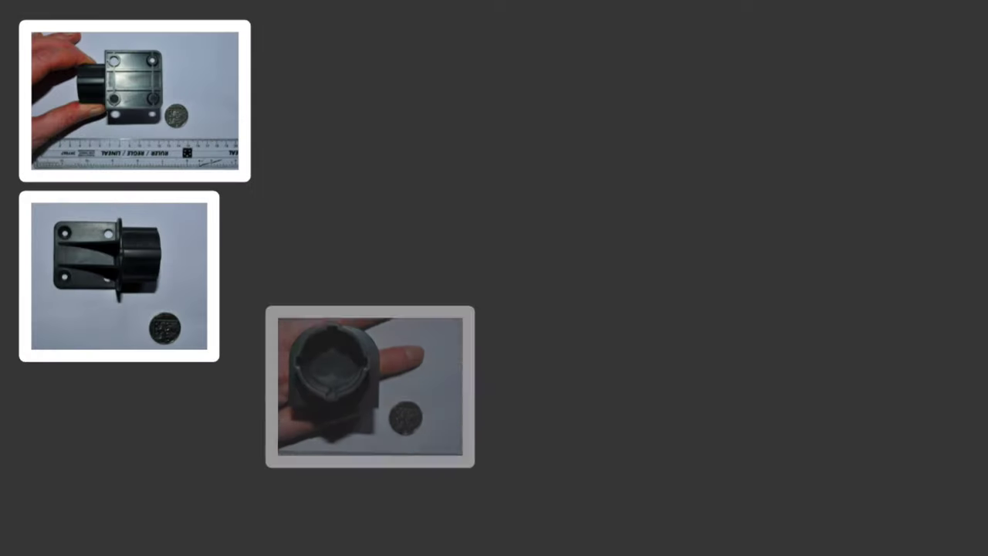
key(Right)
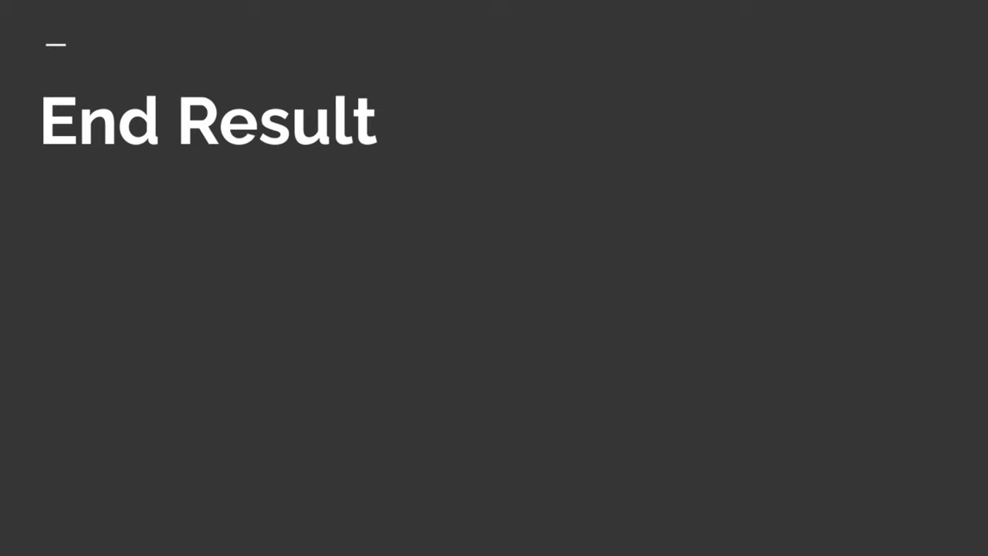